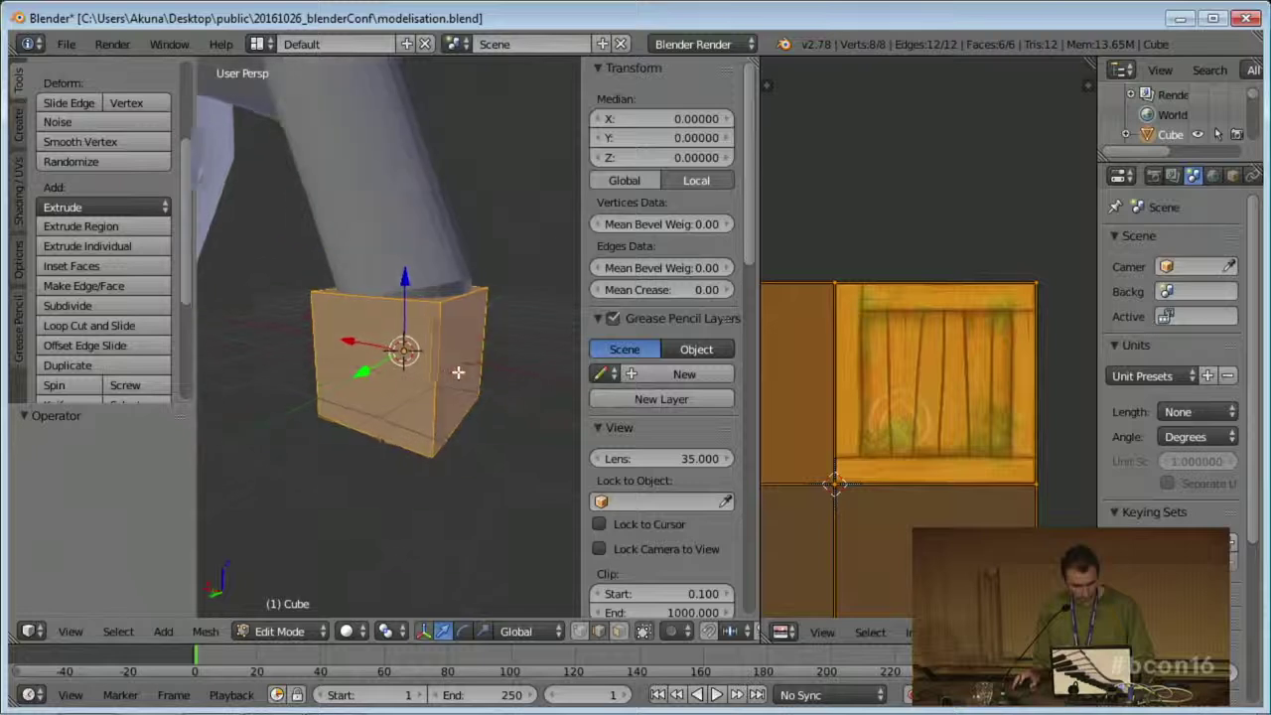
- Delete the cylindrical object overlapping the cube and select the cube
key(Tab)
scroll(448, 363, down, 3)
scroll(443, 355, down, 1)
right_click(381, 249)
key(x)
click(382, 247)
right_click(406, 344)
key(Tab)
scroll(452, 421, up, 4)
key(Tab)
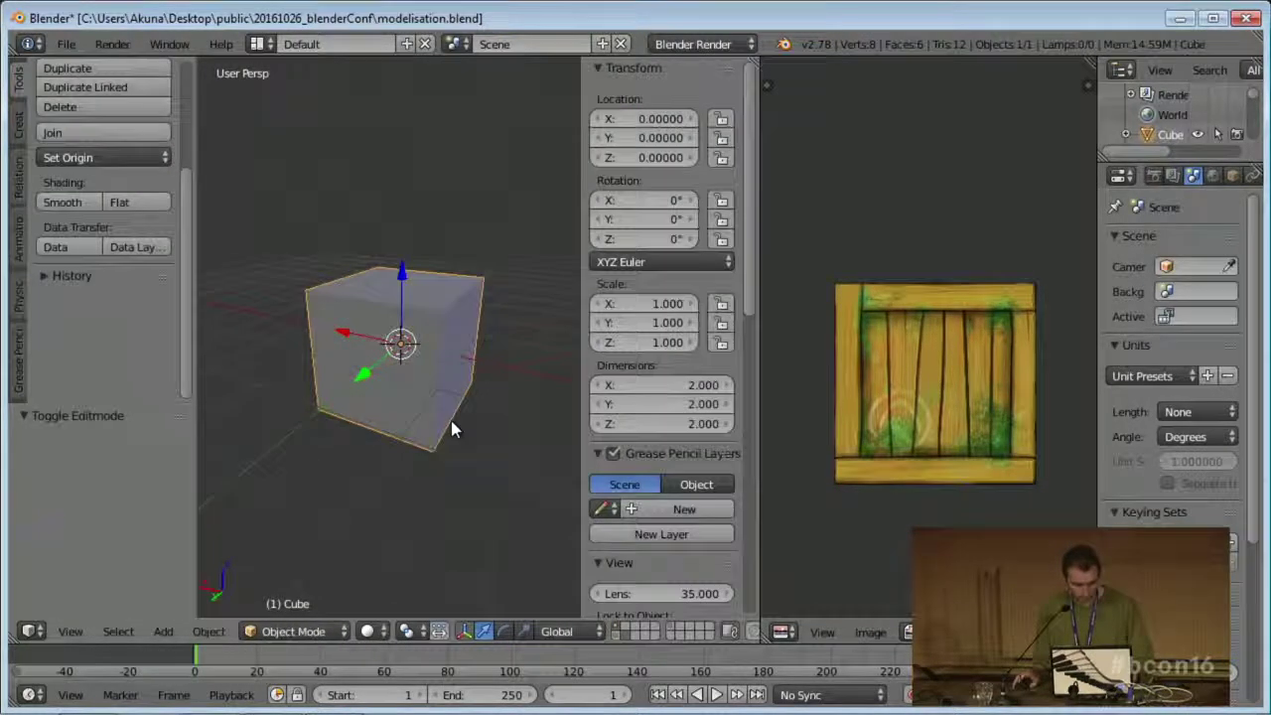
- Display the cube with textured shading and UV-map its faces in Edit Mode with Cube Projection
key(alt+z)
key(Tab)
key(u)
click(440, 360)
middle_drag(434, 358, 463, 437)
scroll(447, 422, up, 3)
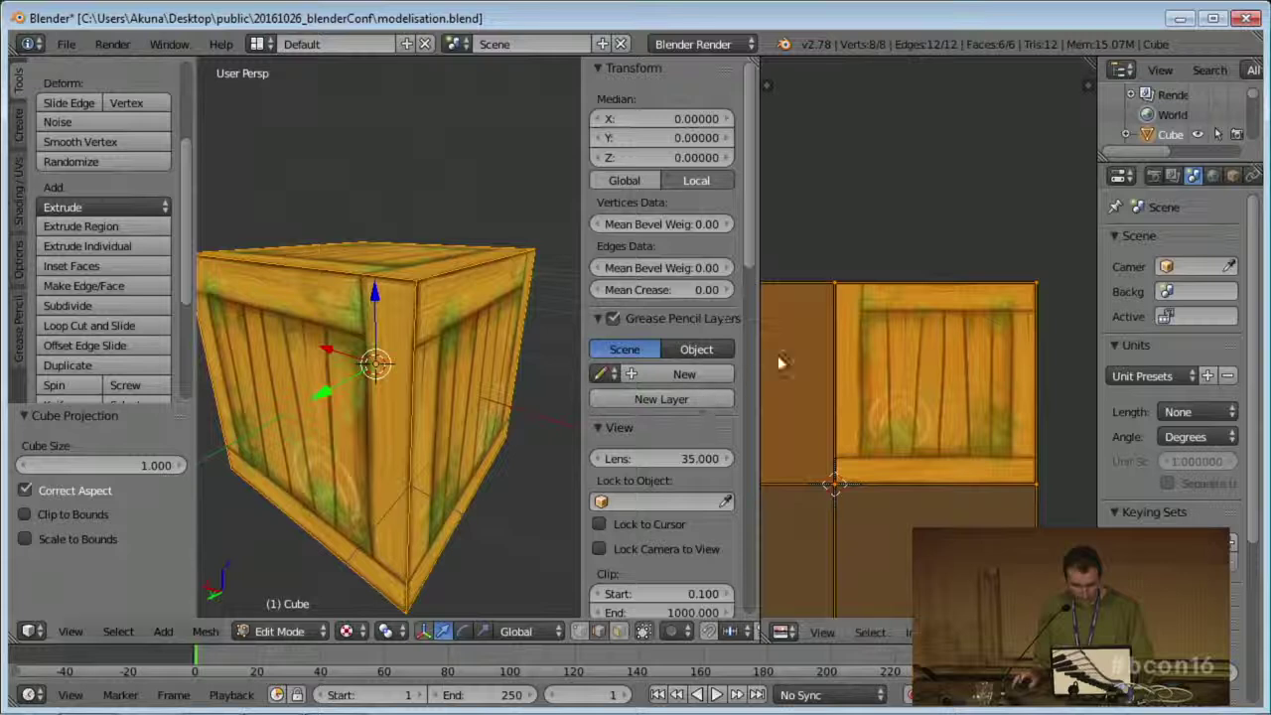
- Widen the 3D viewport and hide its tool shelf and properties region to inspect the textured crate
drag(755, 367, 881, 368)
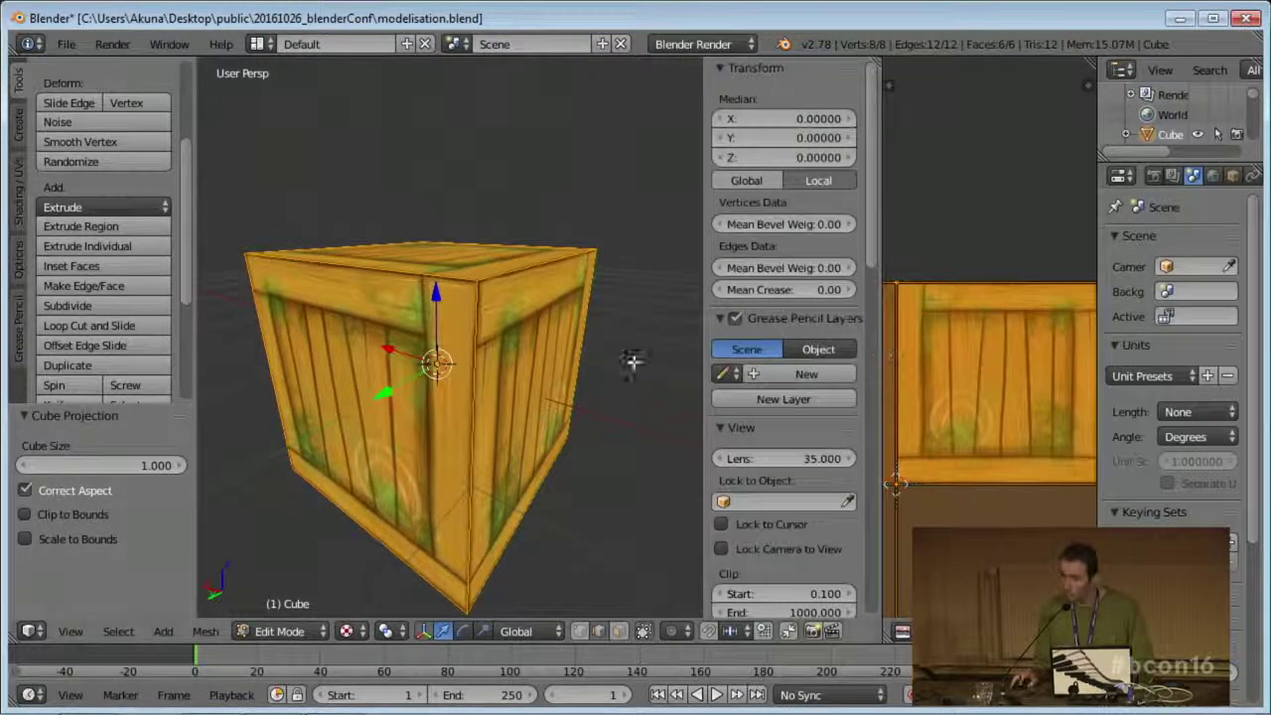
middle_drag(586, 349, 484, 307)
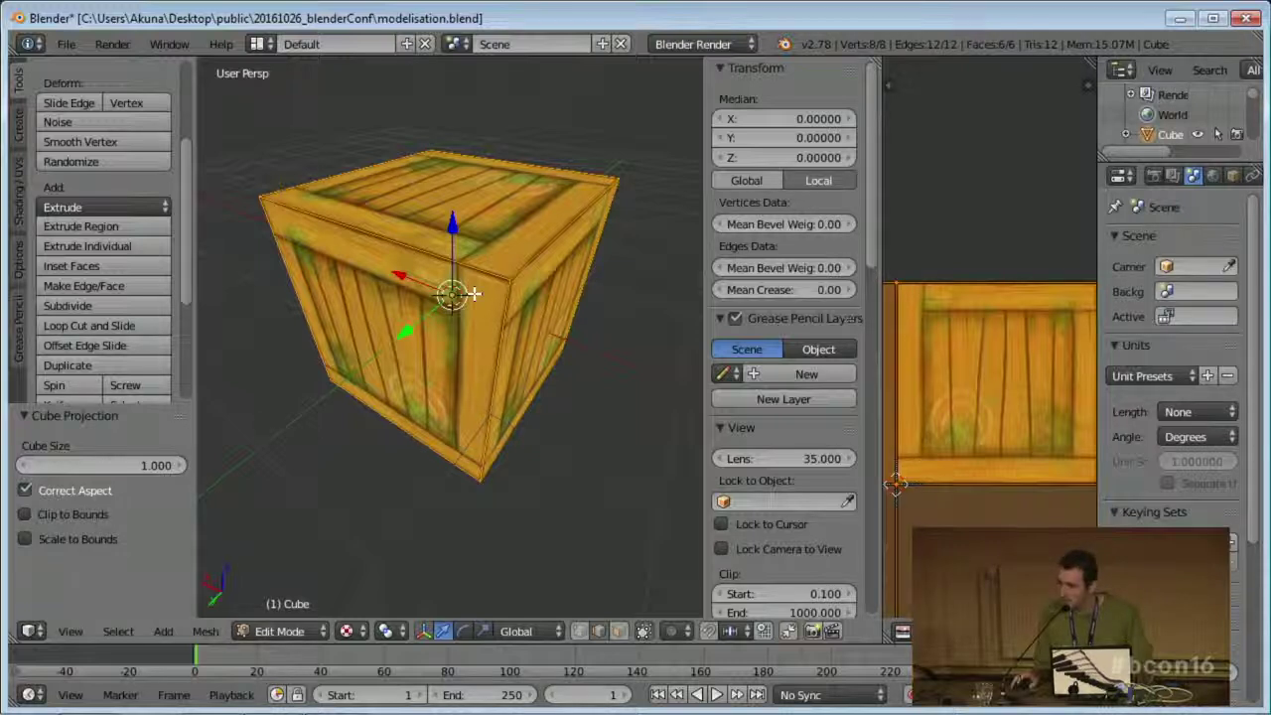
key(t)
key(n)
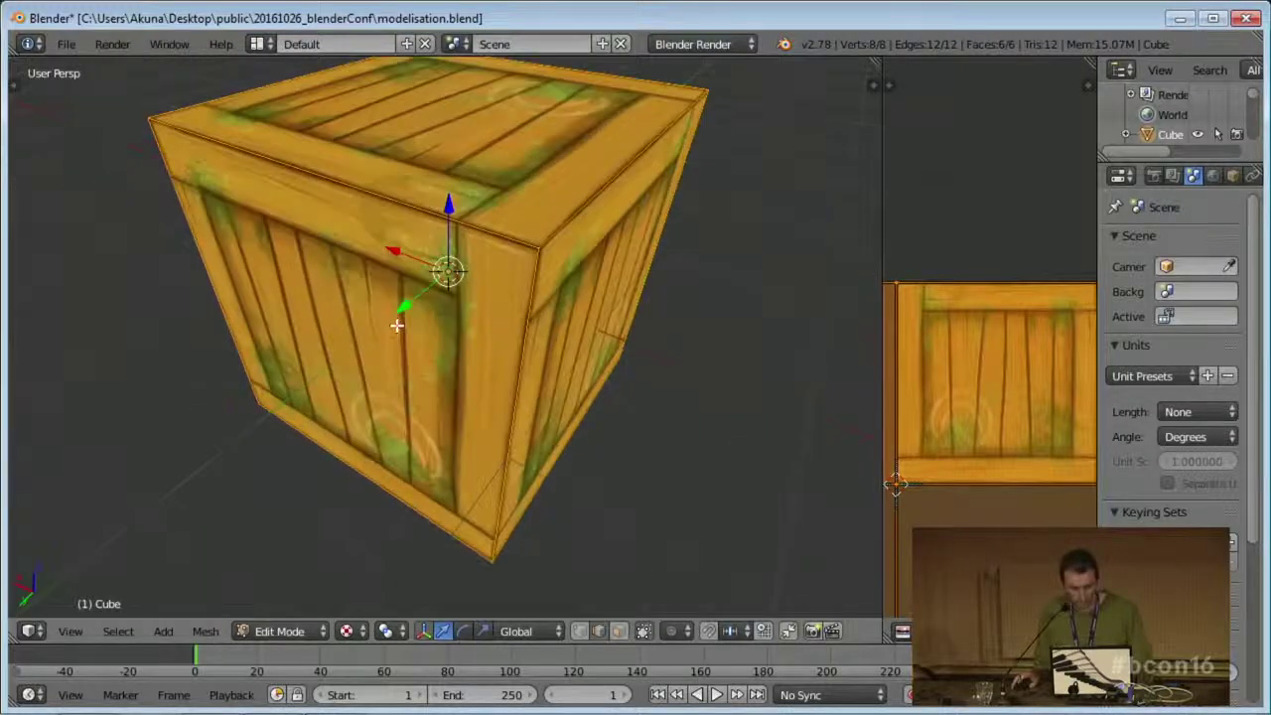
middle_drag(513, 287, 572, 415)
middle_drag(494, 388, 493, 346)
shift+middle_drag(494, 346, 657, 384)
middle_drag(656, 384, 574, 385)
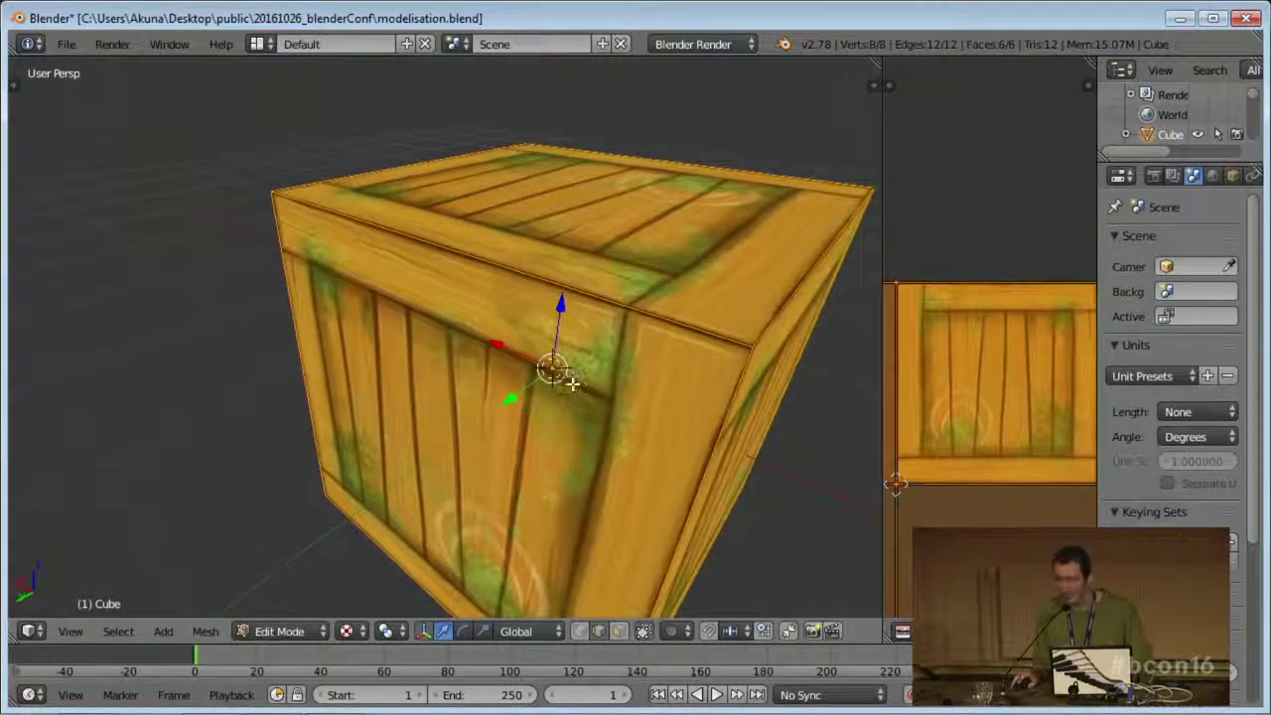
scroll(601, 402, down, 1)
- Bring back the 3D viewport's tool shelf and give the image editor beside it more width
key(t)
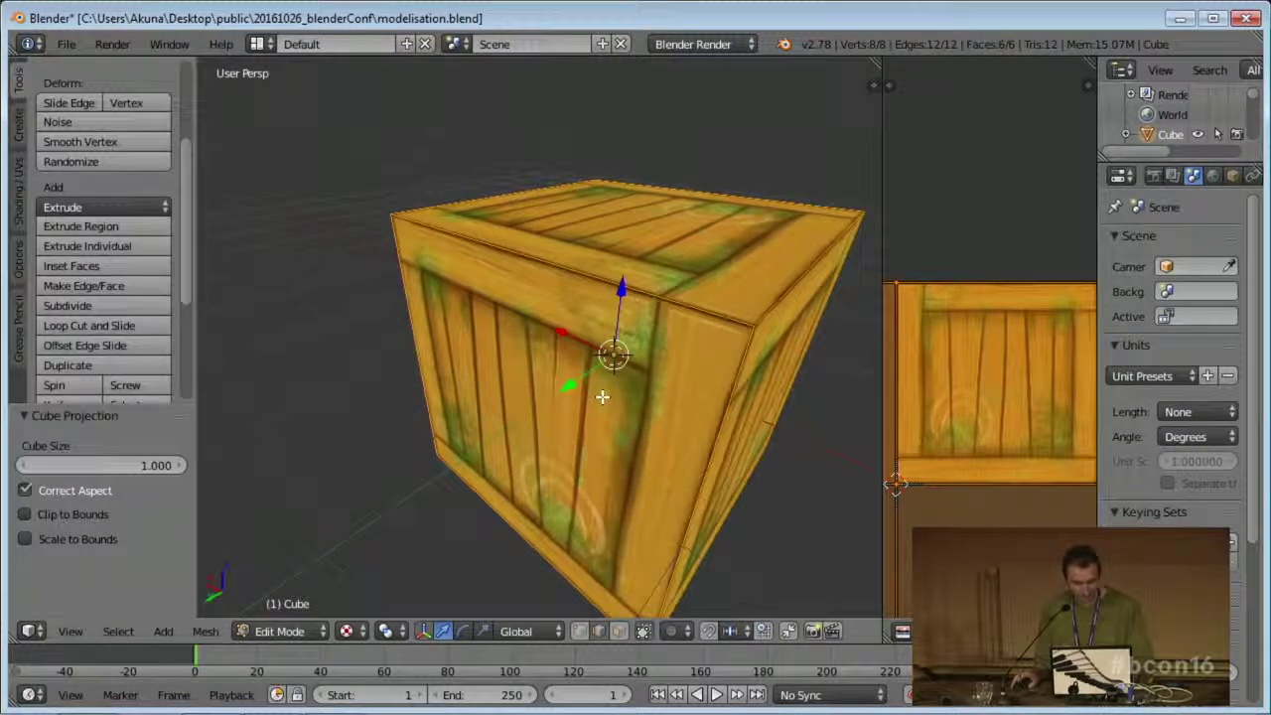
scroll(607, 433, down, 2)
mouse_move(607, 432)
shift+middle_down()
mouse_move(563, 388)
mouse_move(590, 414)
shift+middle_up()
scroll(590, 414, down, 1)
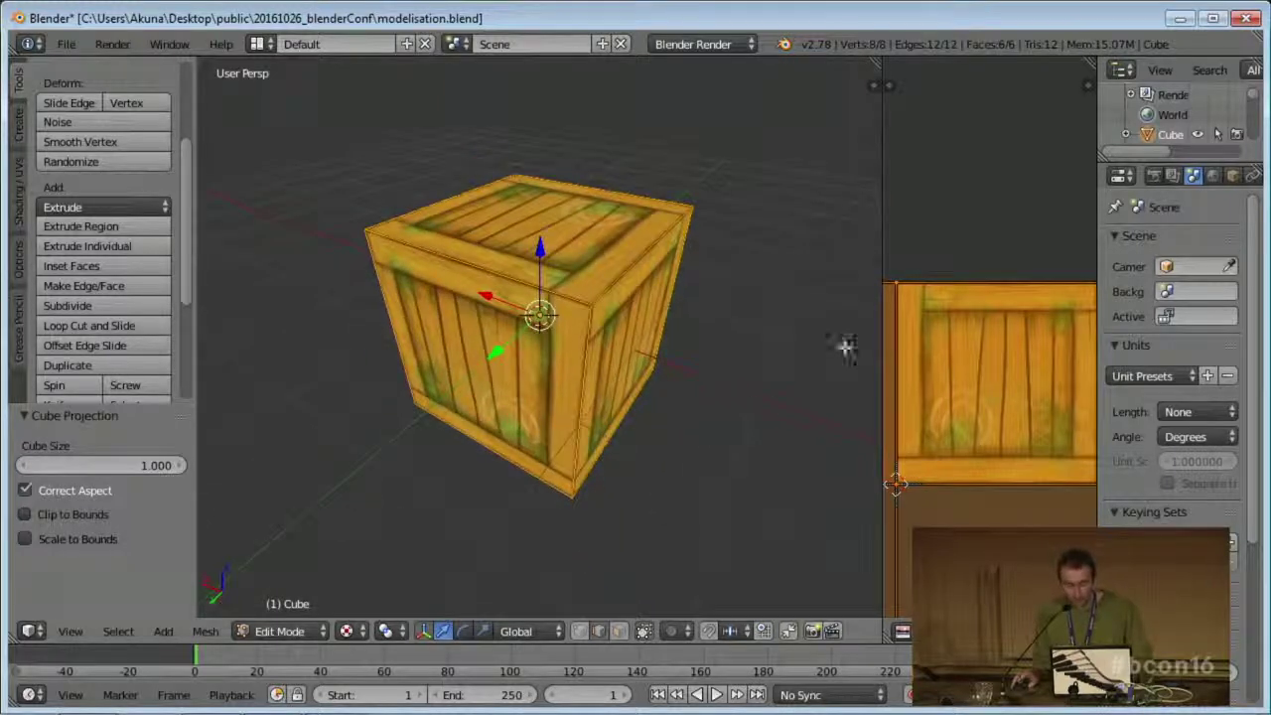
drag(880, 260, 806, 260)
middle_drag(735, 417, 560, 431)
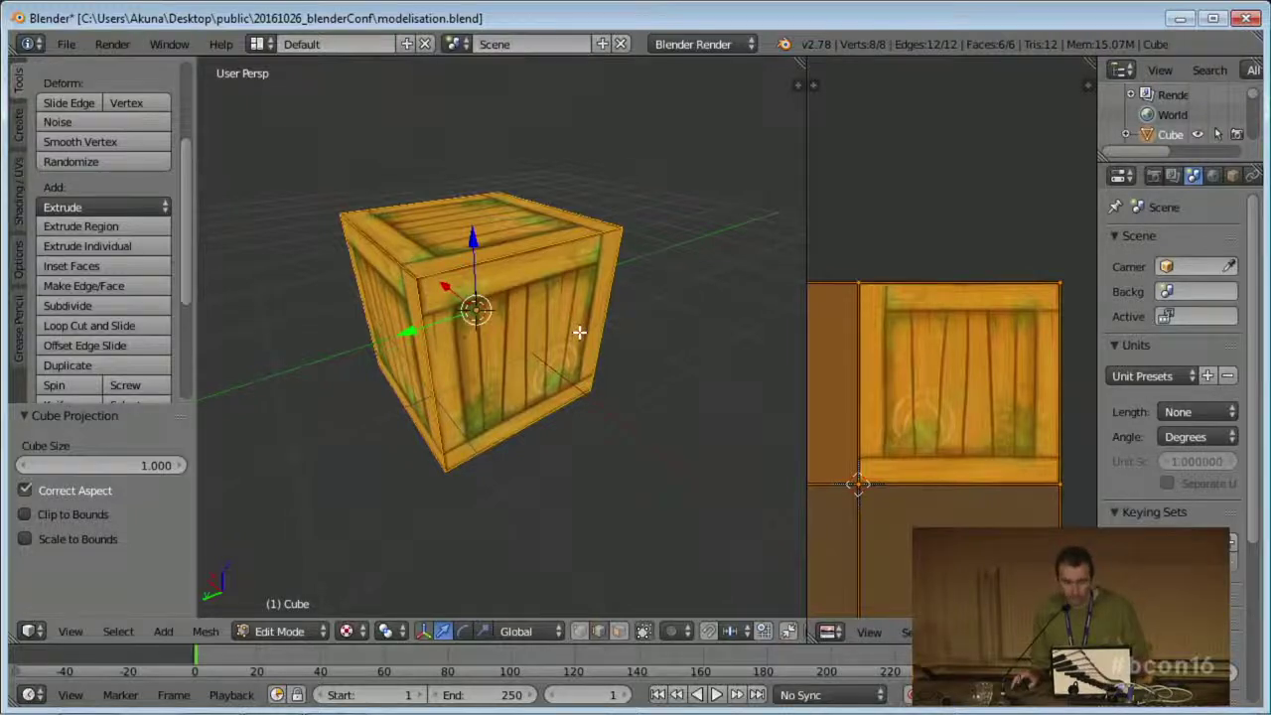
- Add a horizontal loop cut around the upper part of the cube and scale the loop to 0.910
middle_drag(579, 332, 528, 356)
key(ctrl+r)
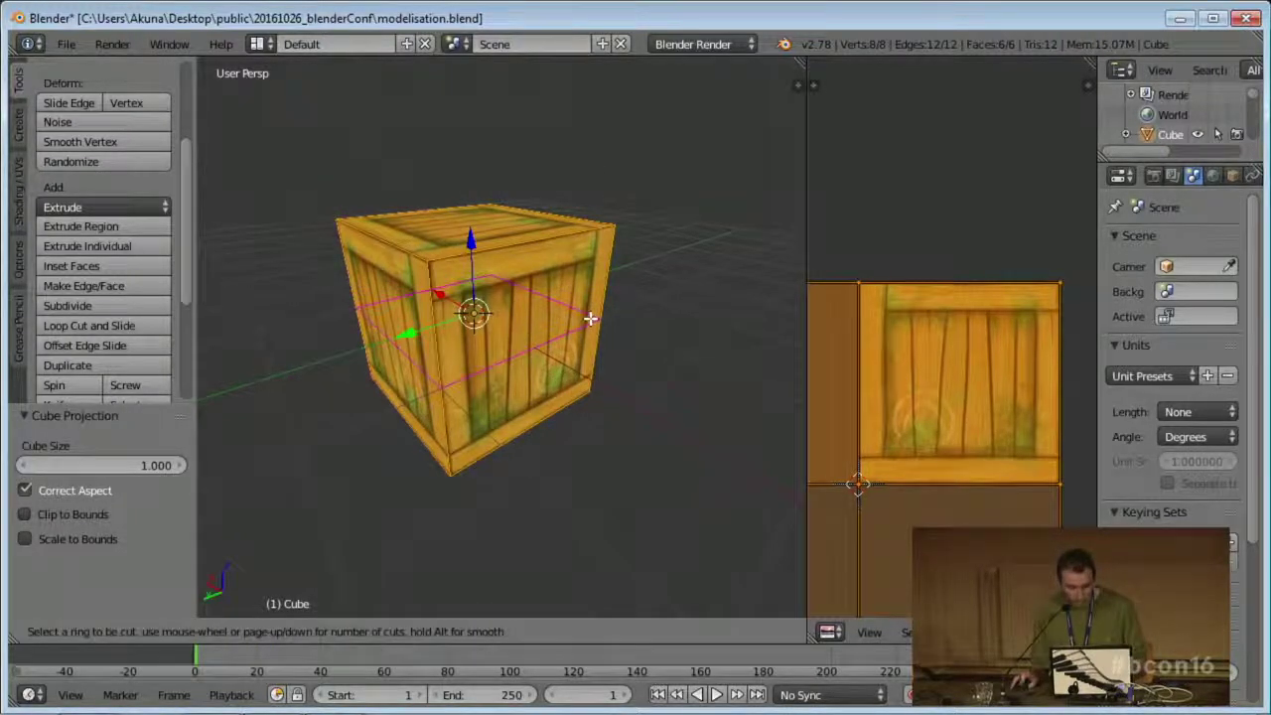
click(591, 318)
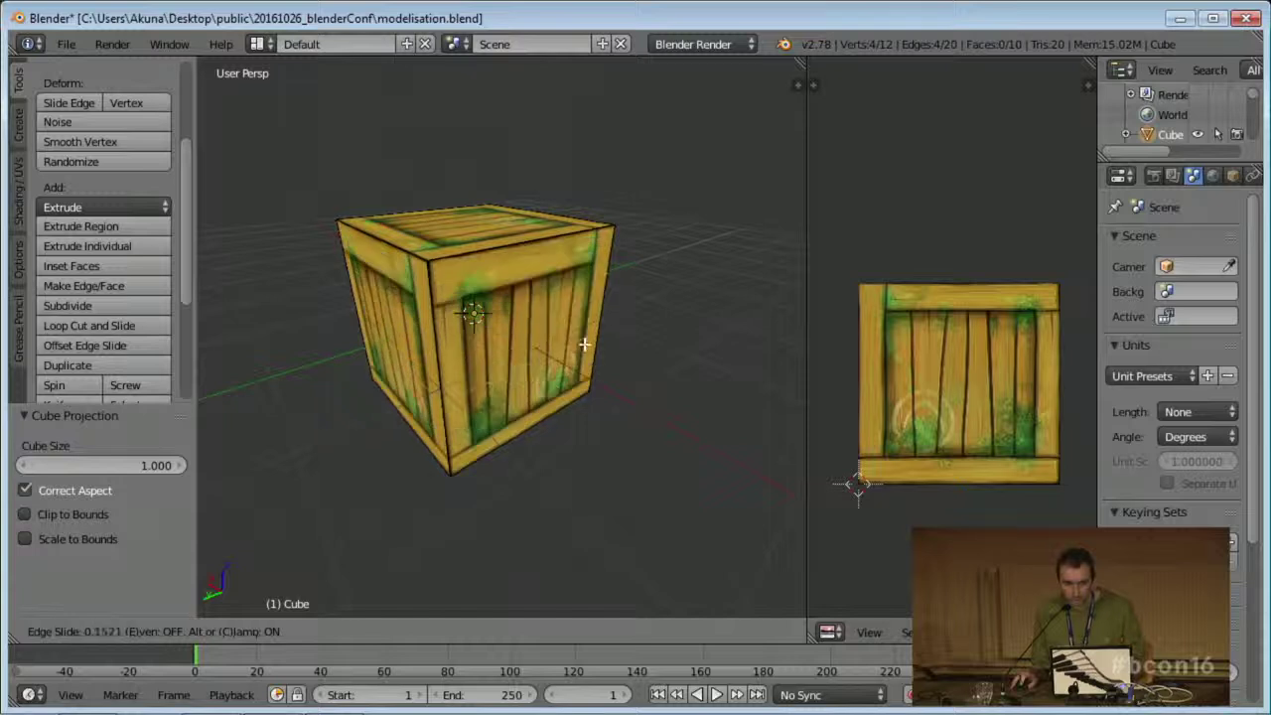
click(583, 278)
key(s)
click(554, 361)
middle_drag(554, 360, 537, 350)
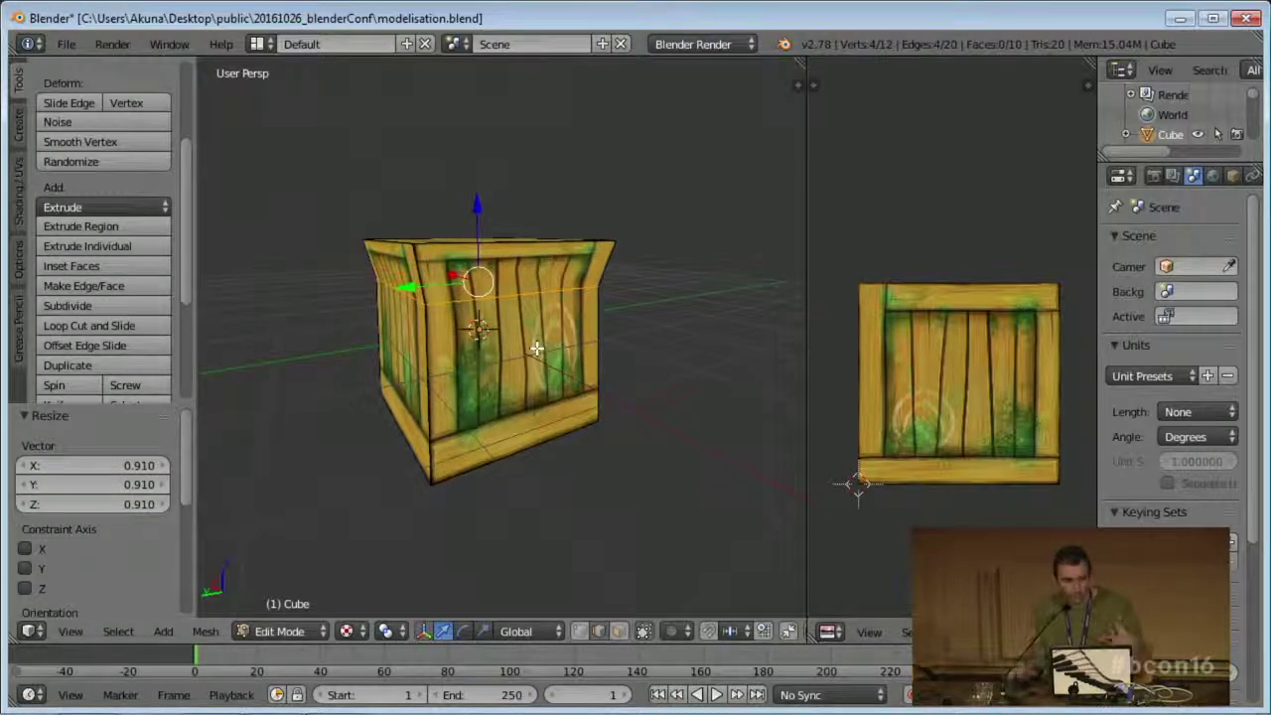
middle_drag(538, 347, 564, 346)
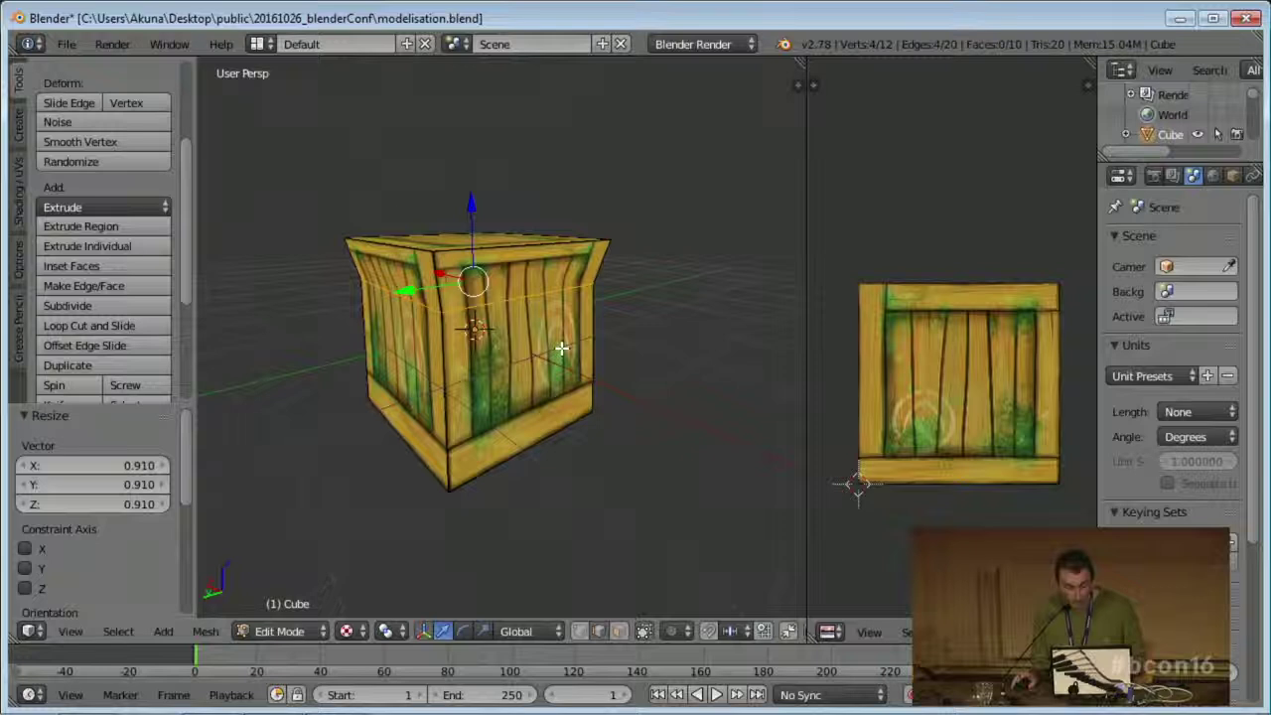
- Undo the loop's scaling and dissolve the loop's edges
key(ctrl+z)
key(u)
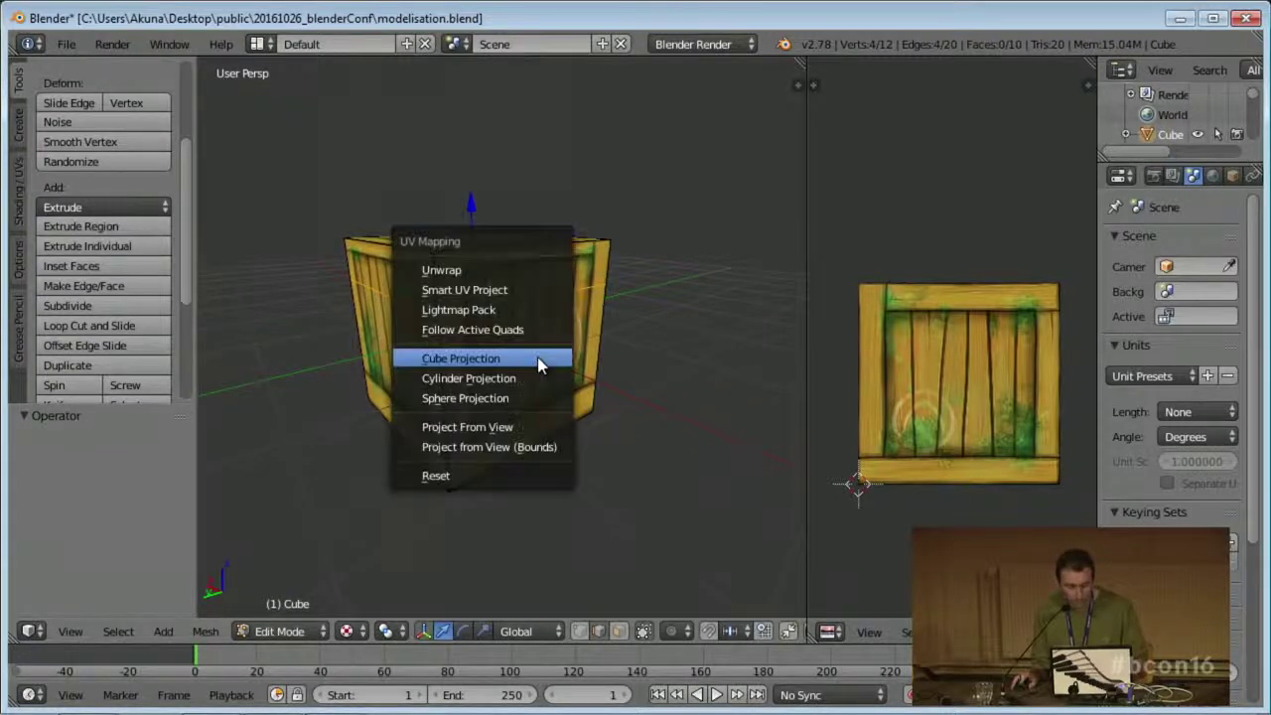
key(x)
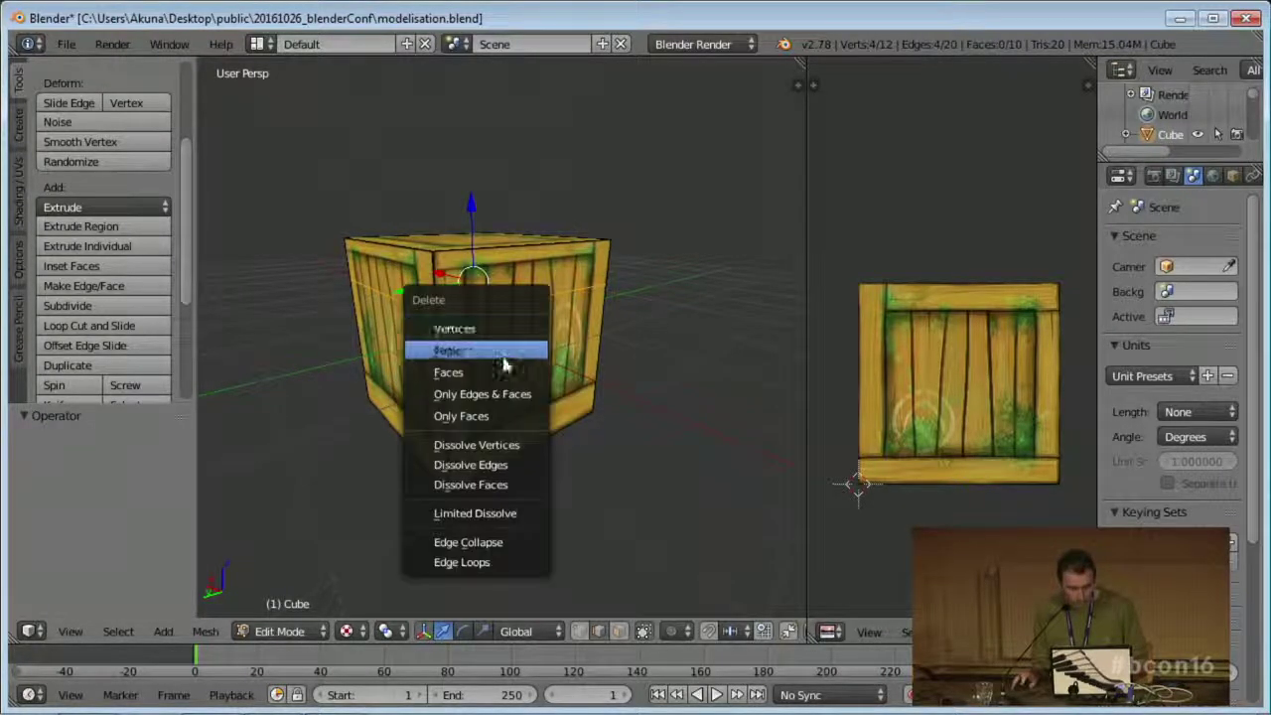
click(509, 464)
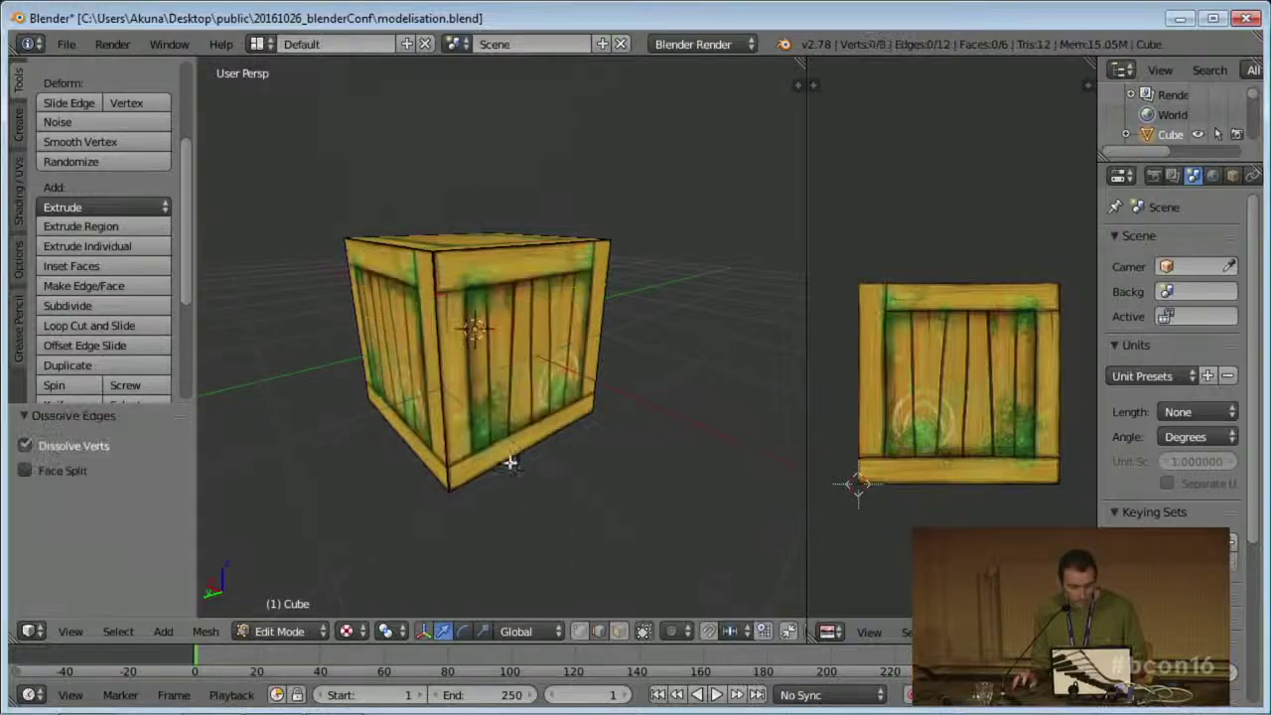
- Add a centred horizontal loop cut around the cube with slide factor 0 and enable Correct UVs
key(ctrl+r)
click(517, 339)
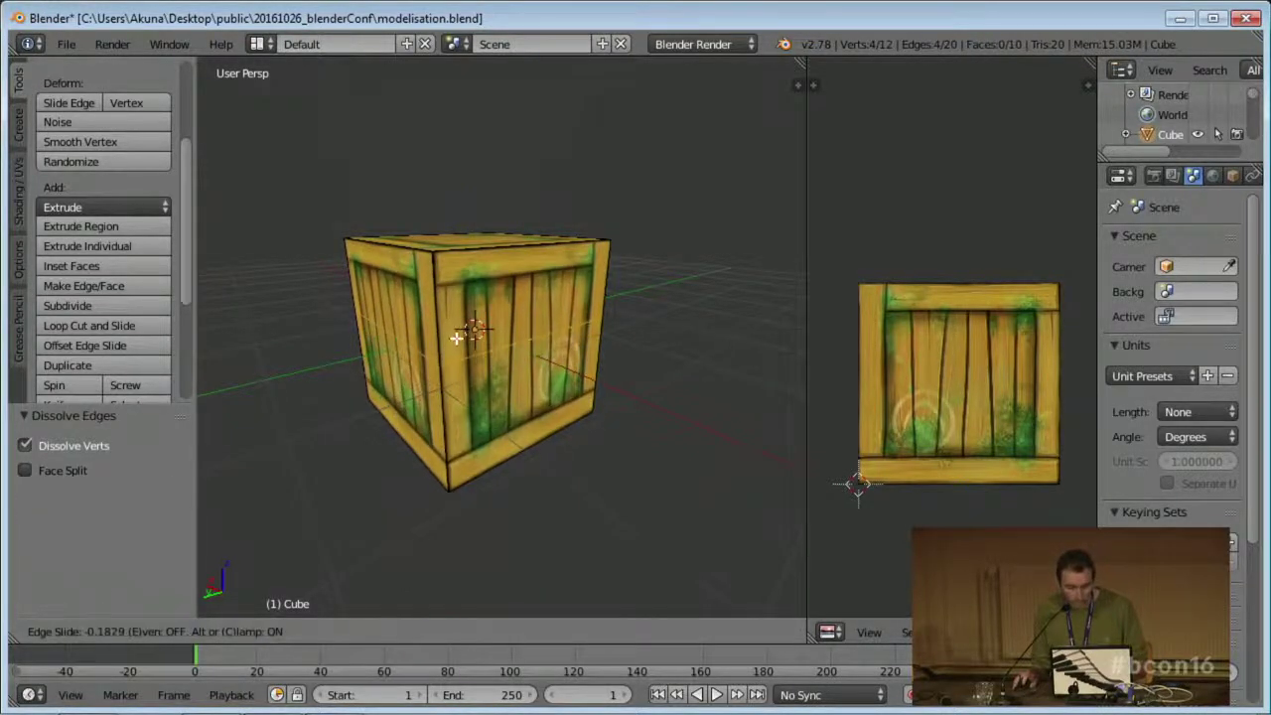
right_click(452, 342)
scroll(63, 525, down, 3)
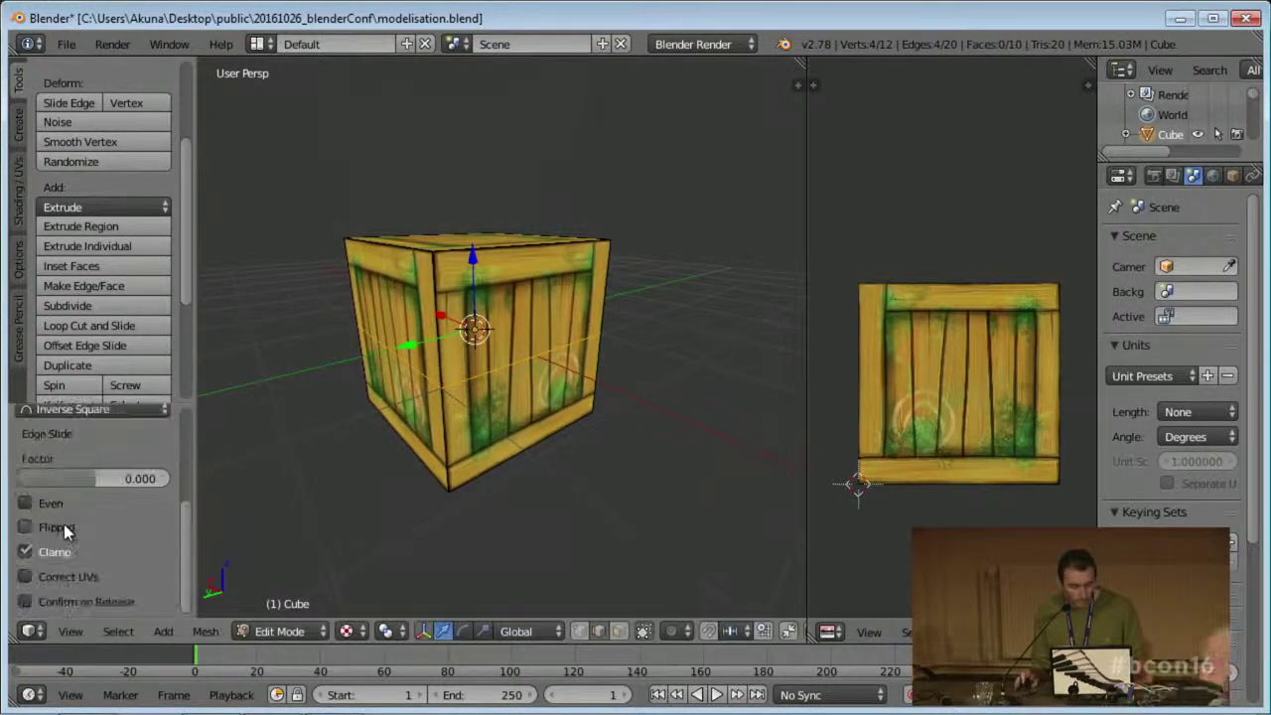
click(24, 577)
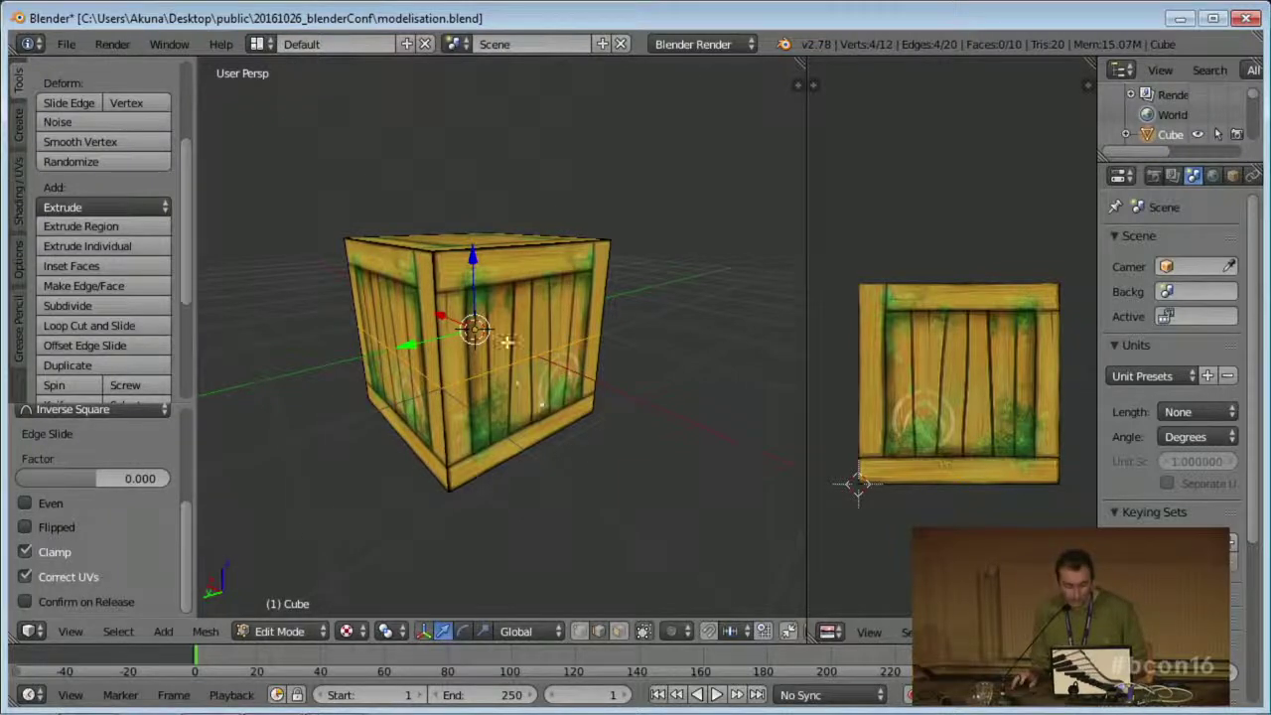
- Try sliding the middle edge loop along the cube's vertical edges
key(g)
key(g)
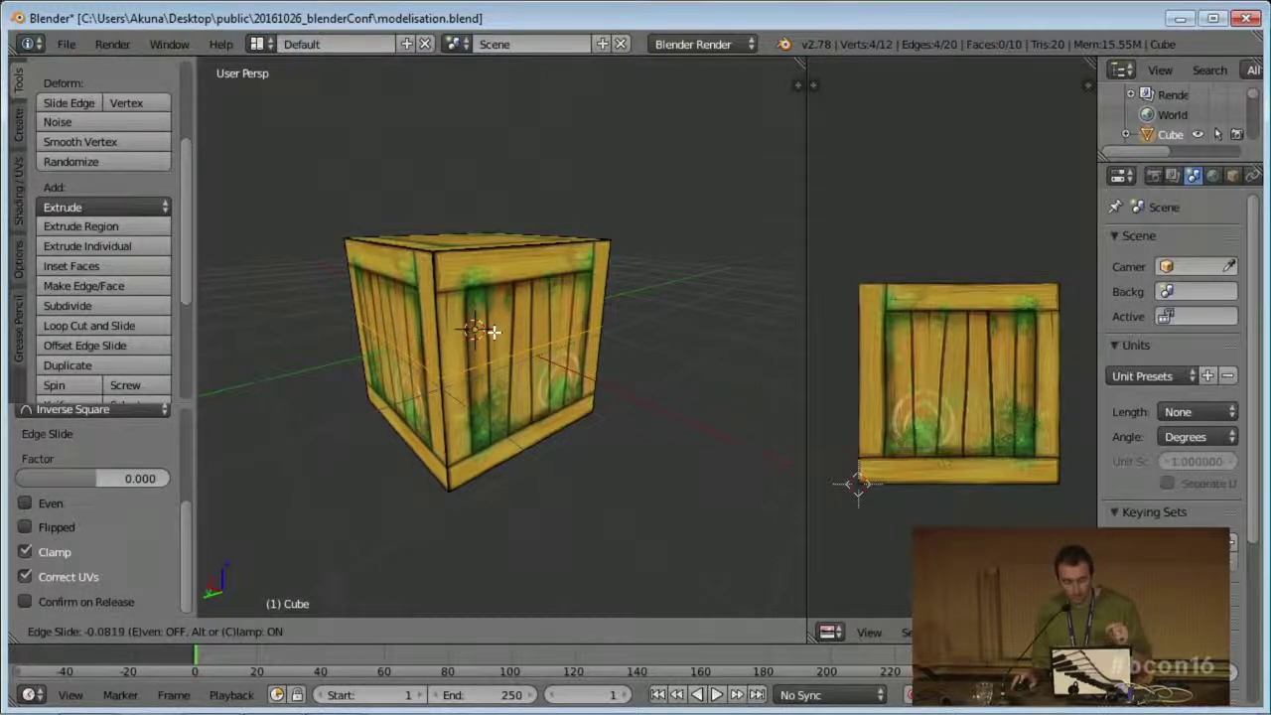
right_click(491, 340)
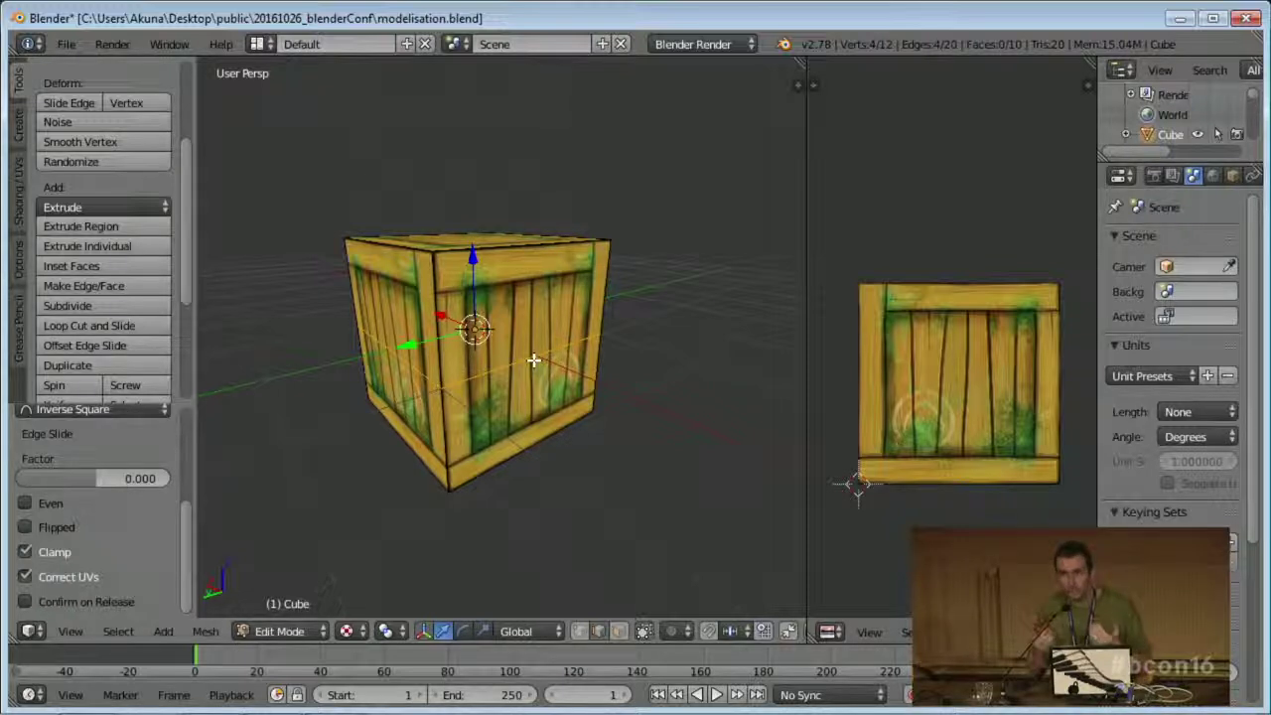
- Knife-cut a triangle into the cube's front face, with its apex on the upper edge and its base on the middle loop
middle_drag(586, 325, 497, 284)
key(k)
click(488, 204)
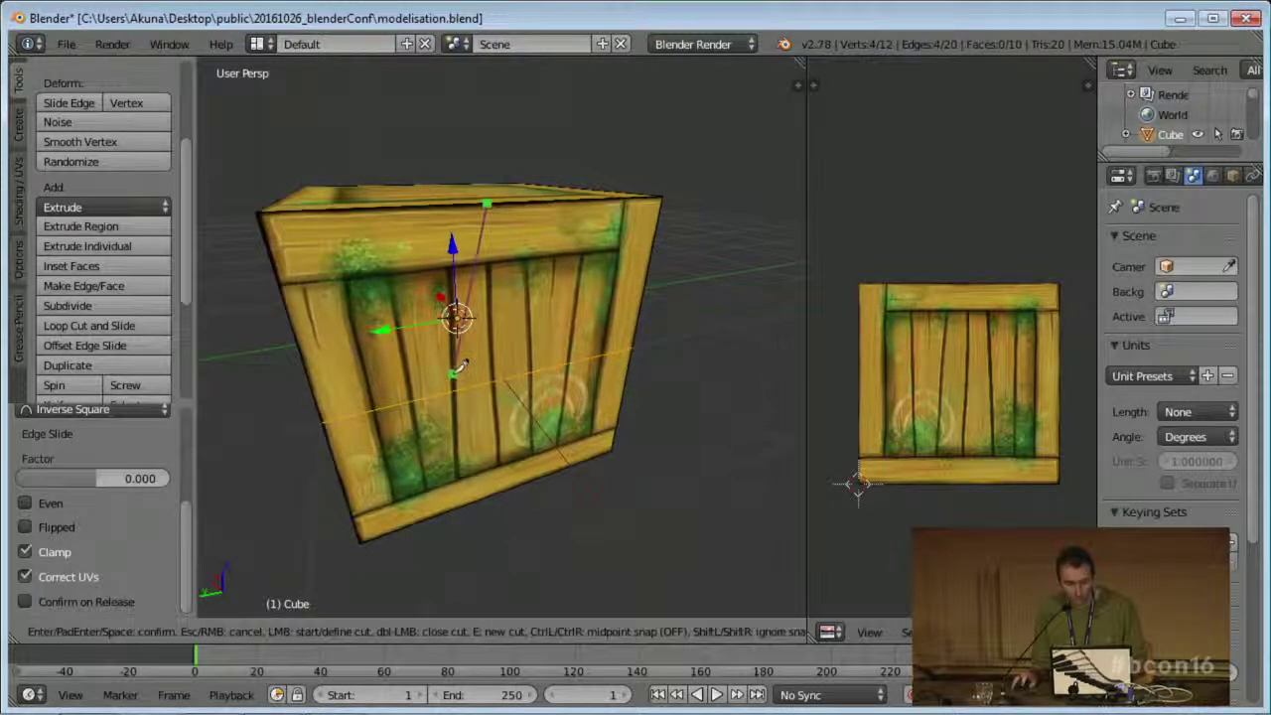
click(572, 362)
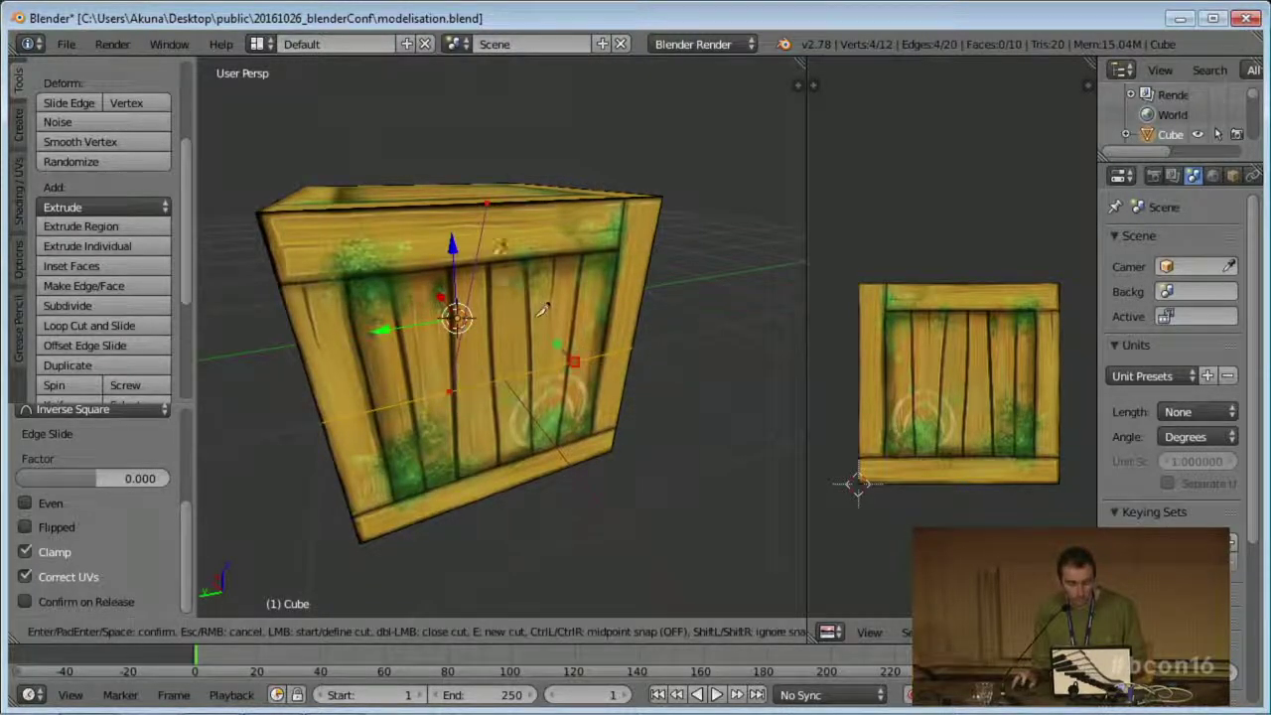
click(494, 210)
key(Return)
middle_drag(522, 314, 539, 308)
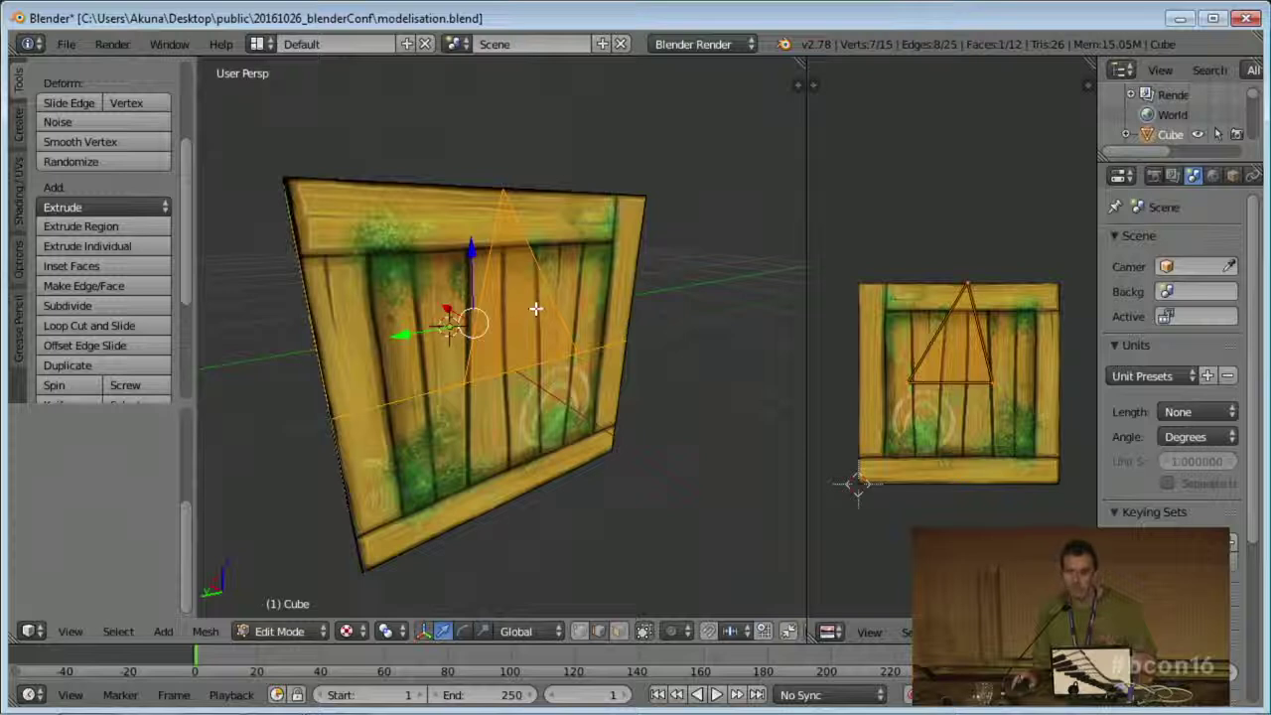
middle_drag(533, 319, 539, 338)
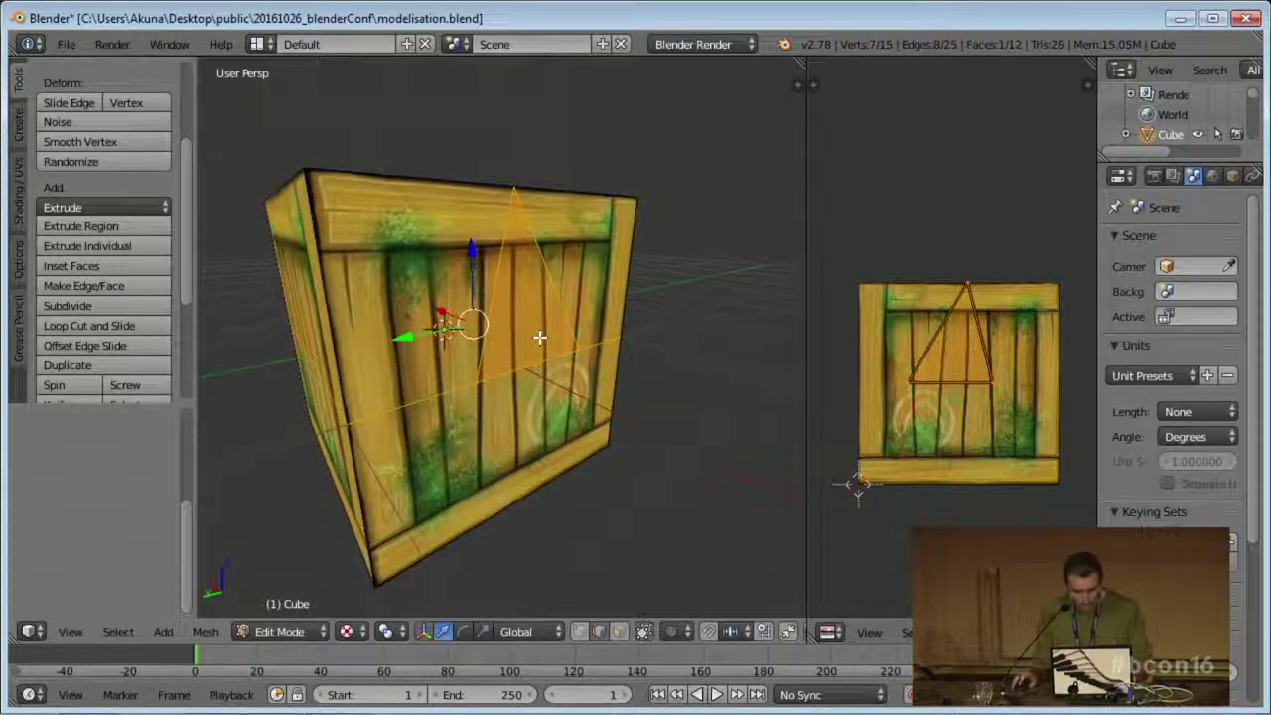
- Look at the presentation's Modeling slide and switch back to Blender
key(alt+Tab)
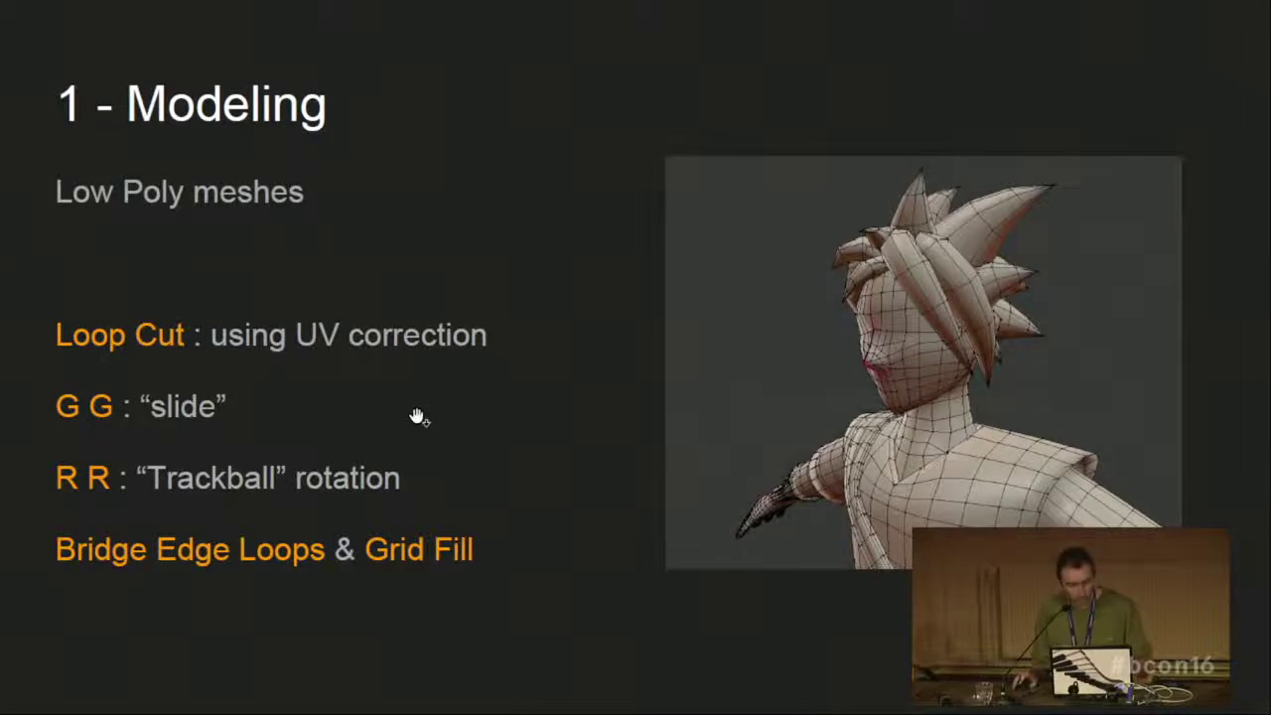
key(alt+Tab)
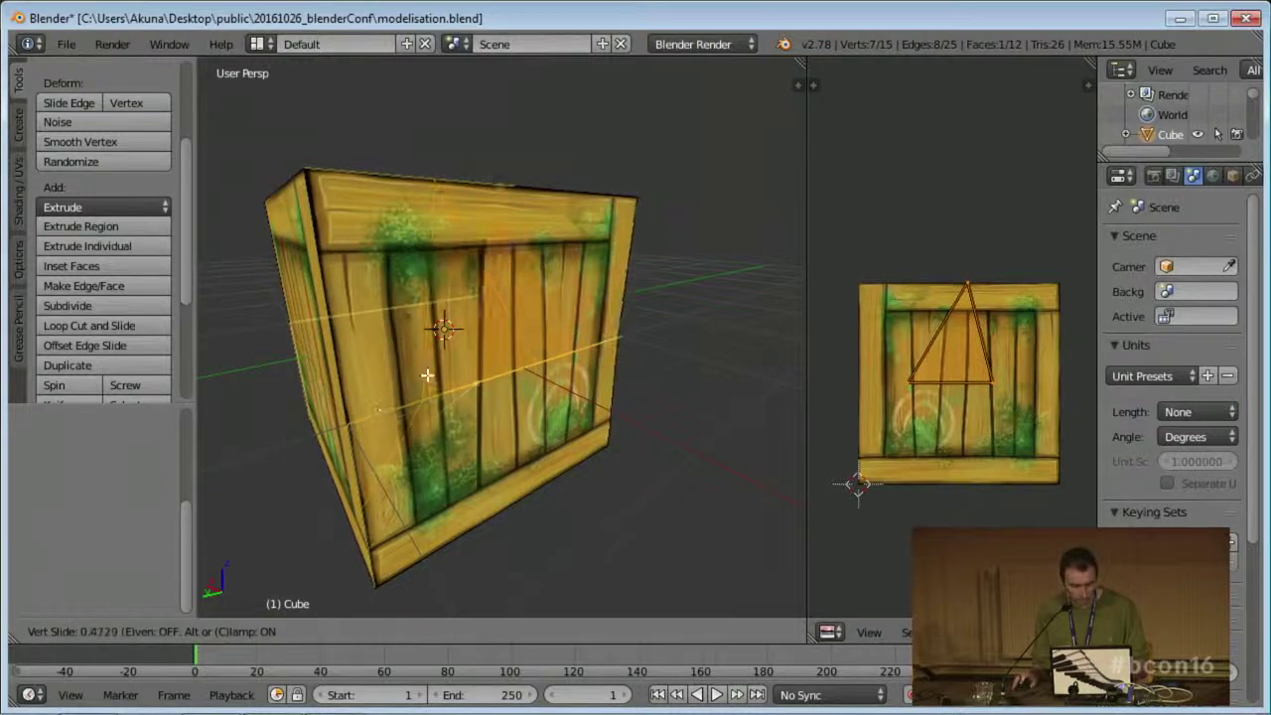
scroll(95, 511, up, 3)
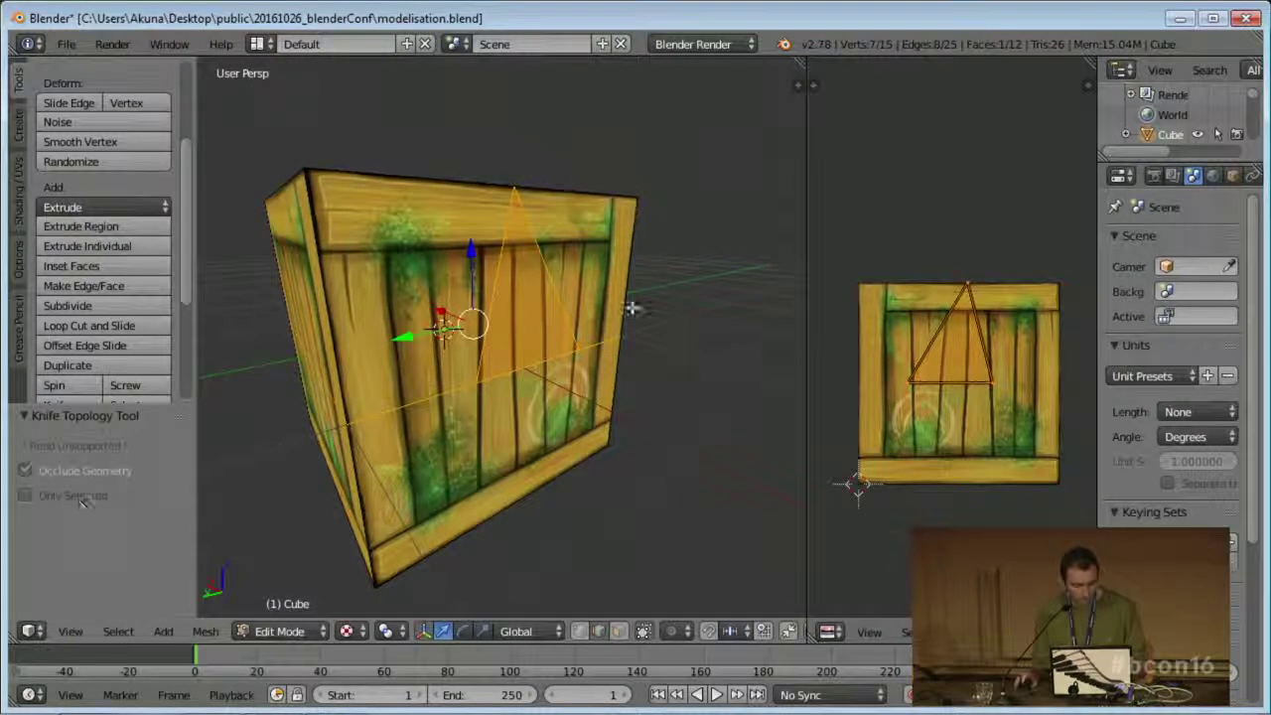
- Switch to vertex selection and try sliding the triangle's lower-left vertex along its connected edges
key(ctrl+Tab)
click(525, 372)
right_click(481, 366)
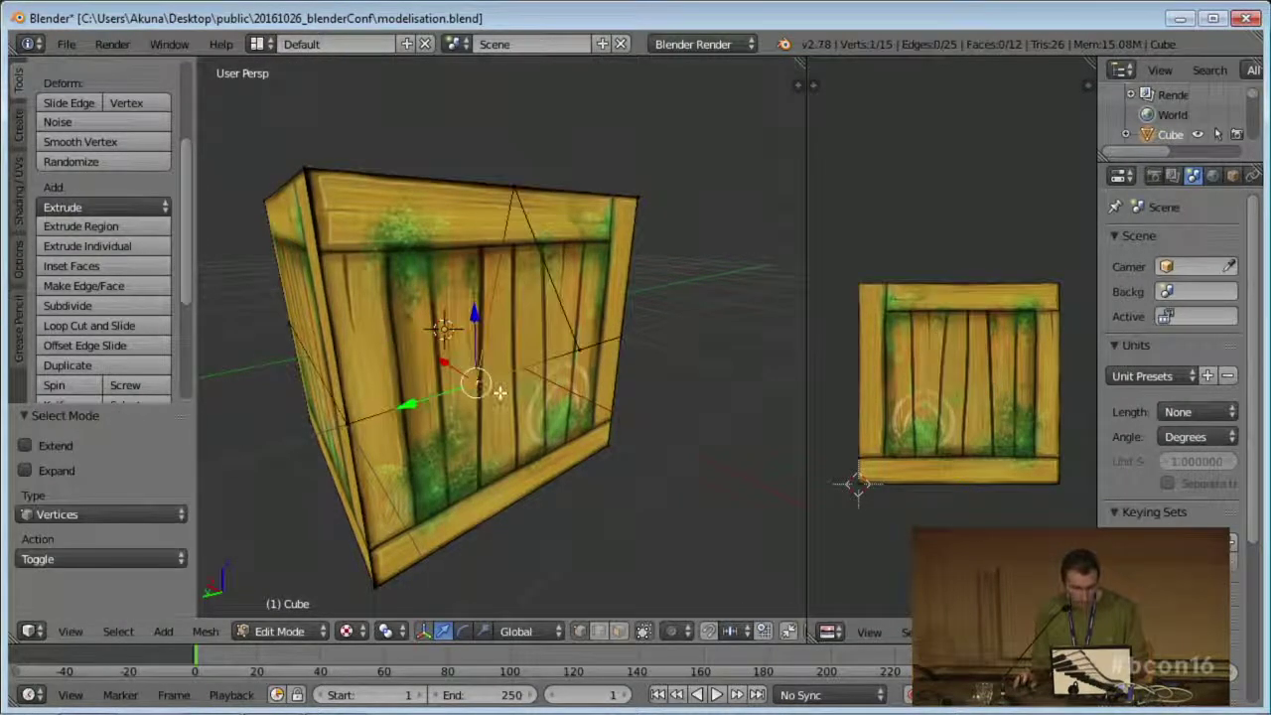
key(shift+v)
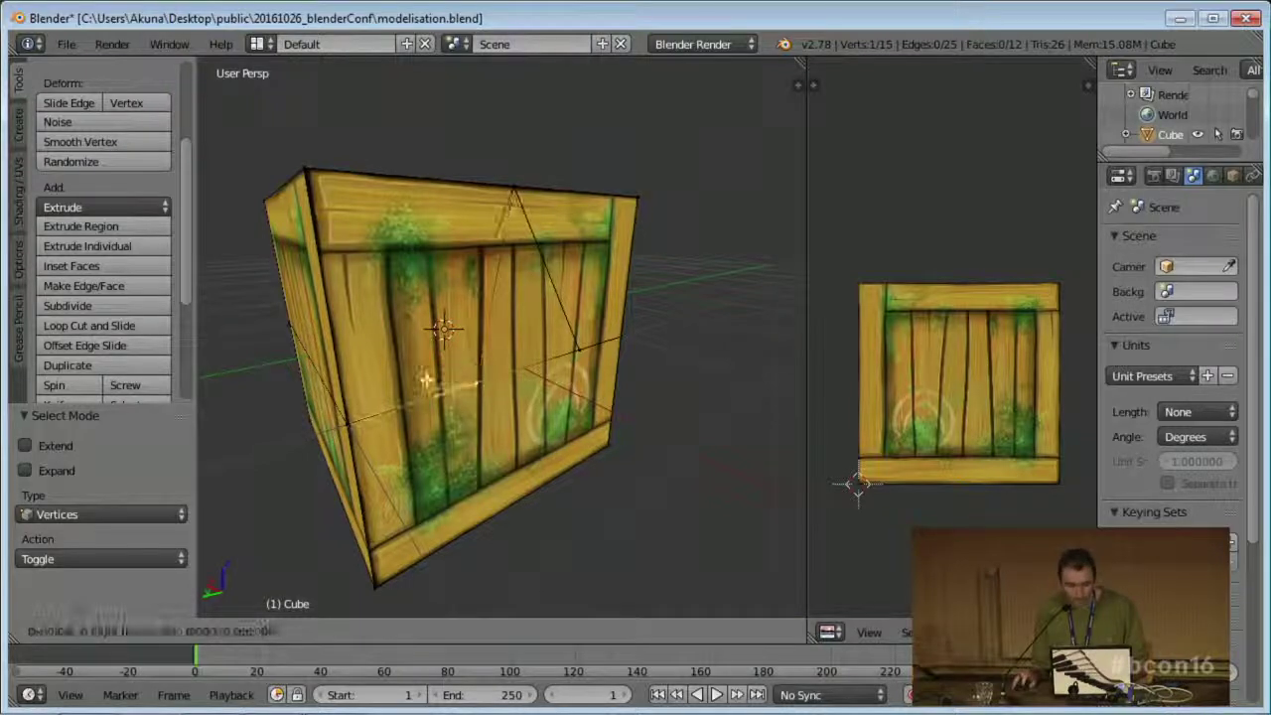
click(429, 376)
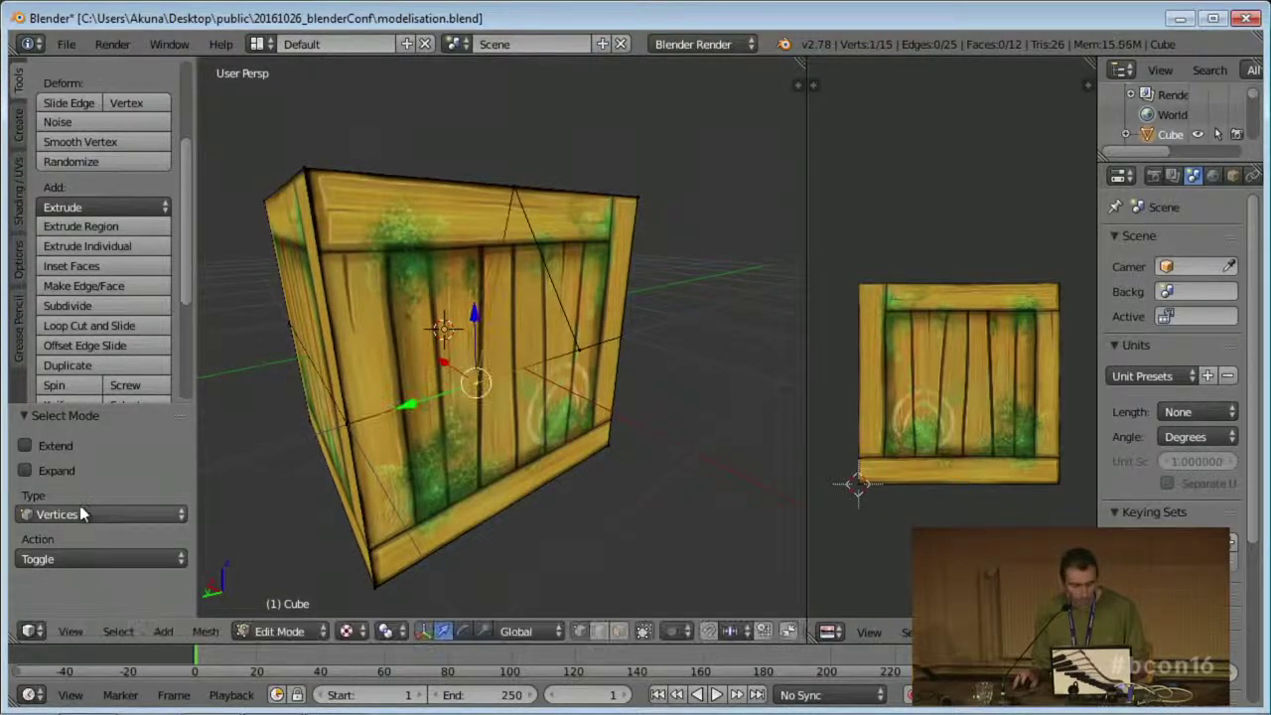
key(shift+v)
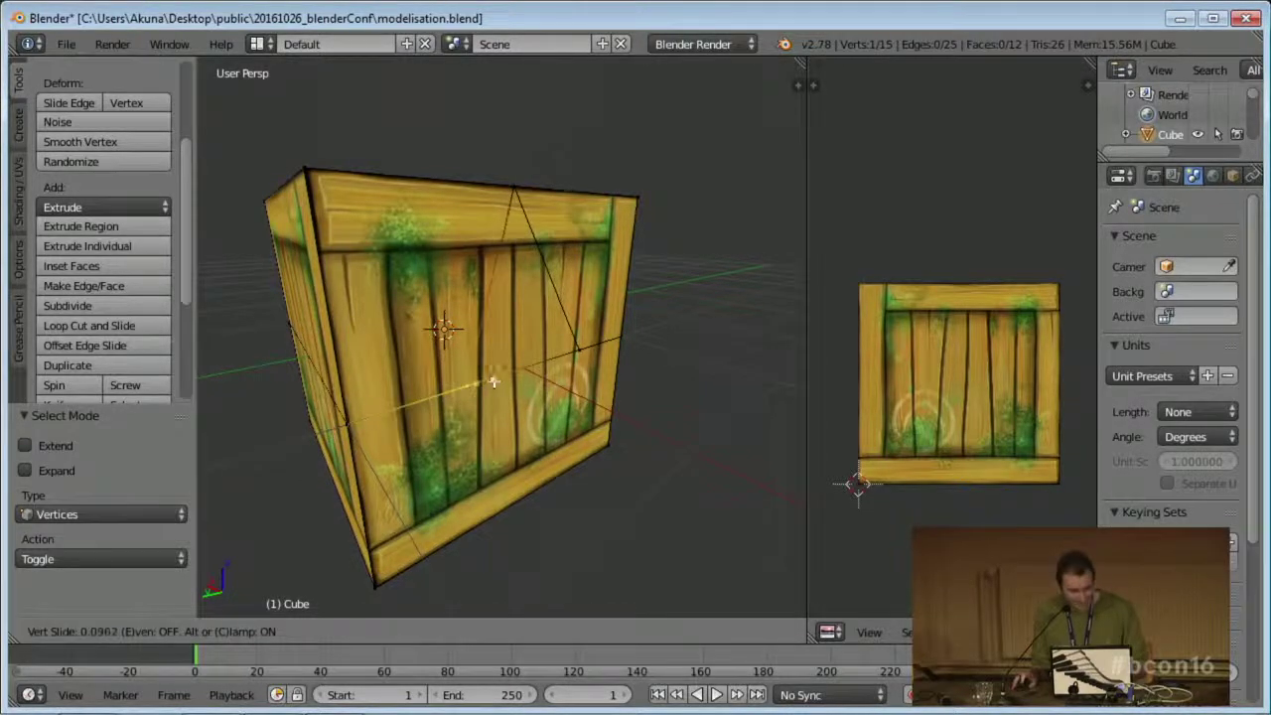
click(421, 410)
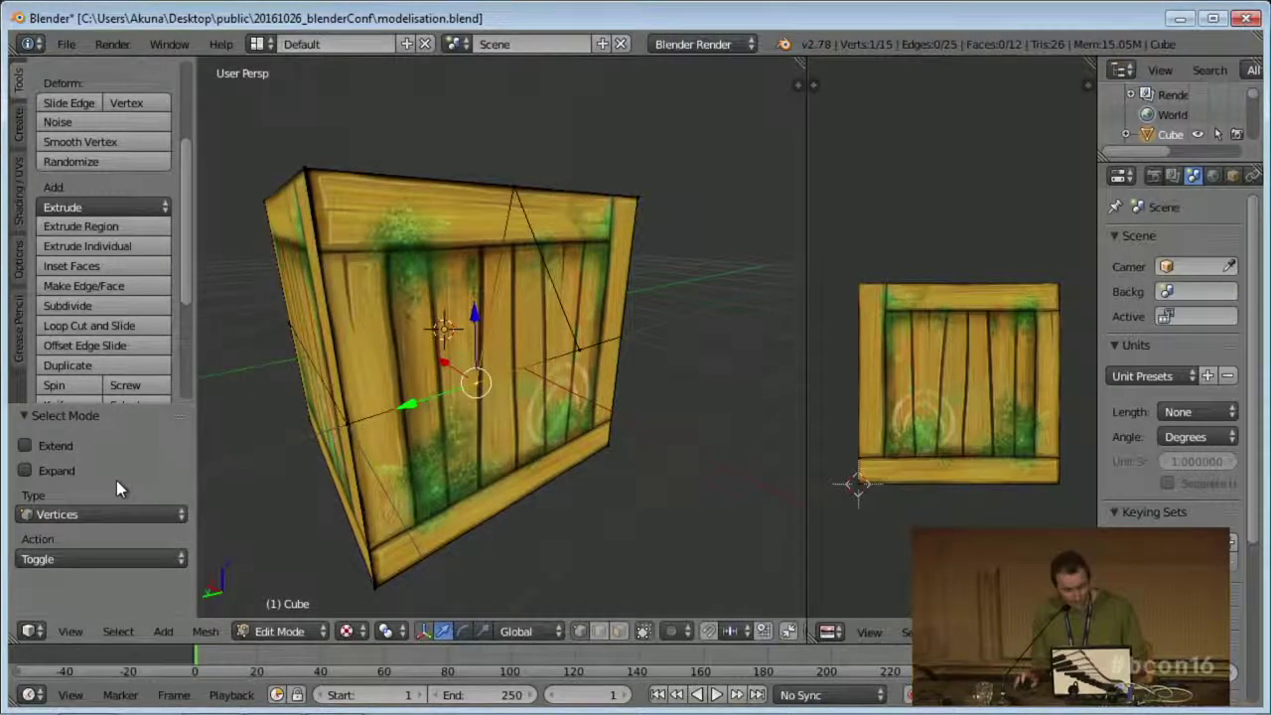
drag(188, 286, 196, 295)
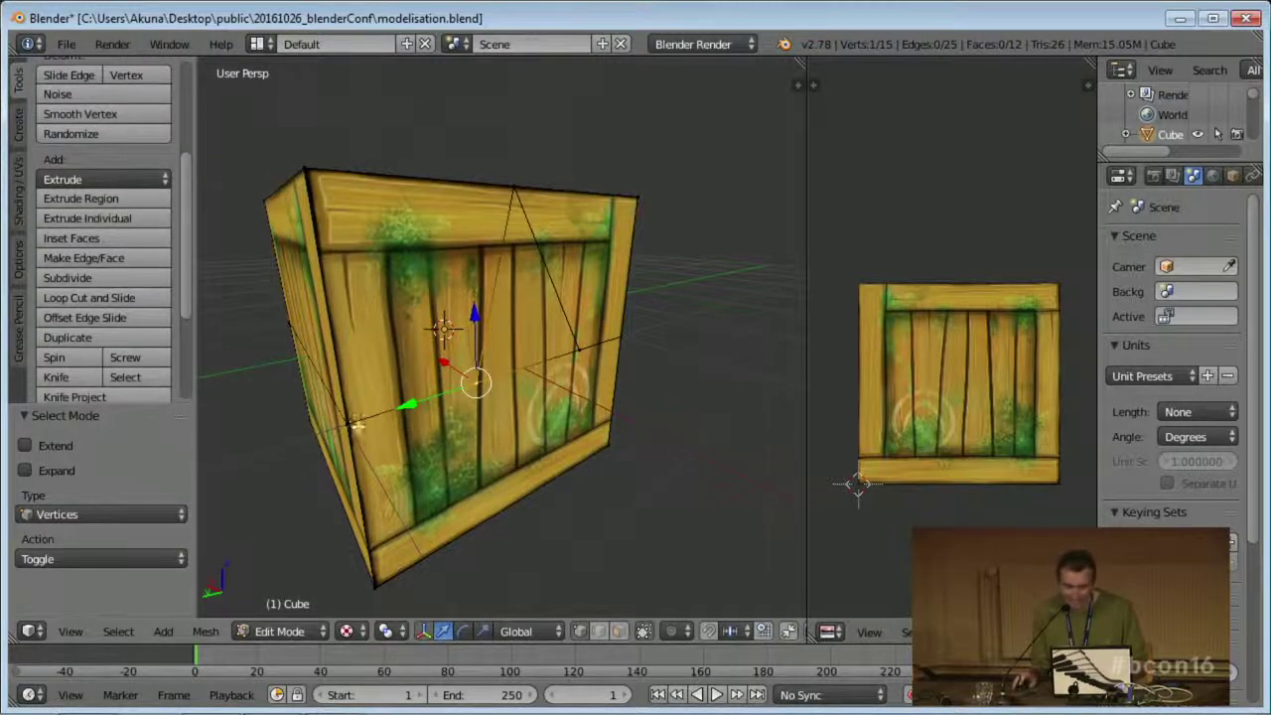
- Return the cube to Object Mode and view its textured sides
middle_drag(354, 423, 405, 454)
key(Tab)
middle_drag(525, 367, 509, 410)
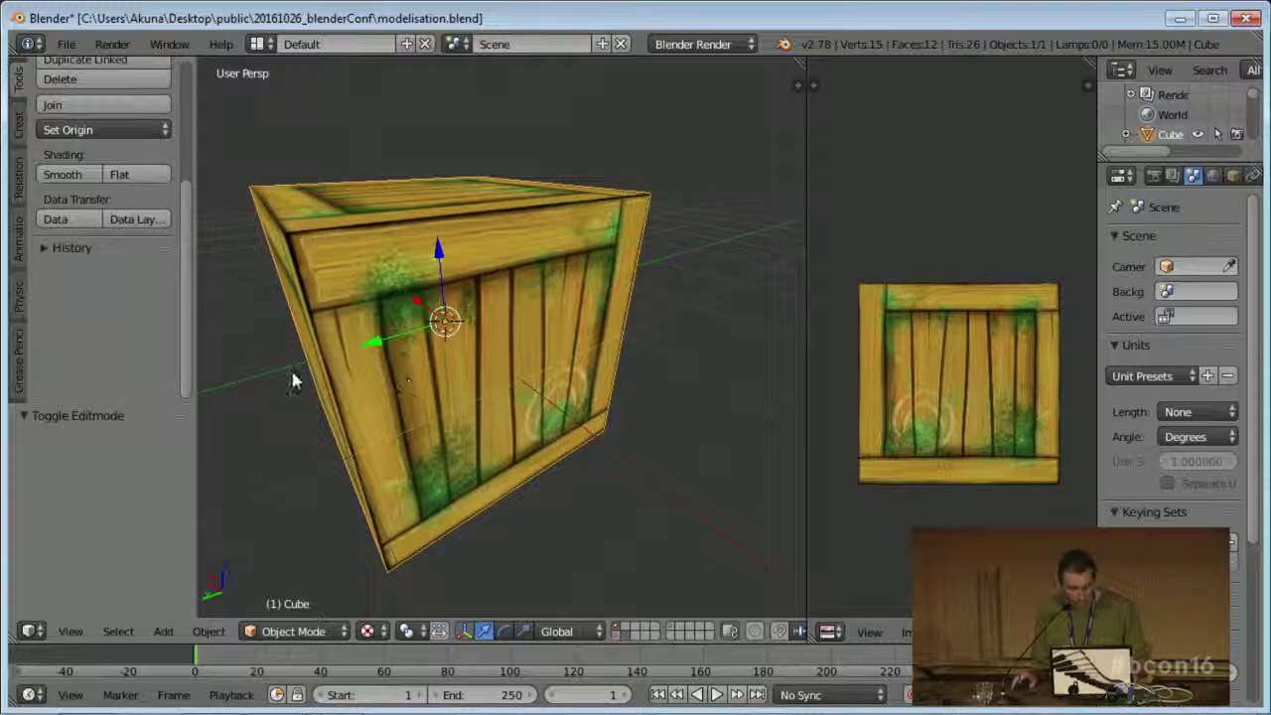
- Look at the Trackball rotation entry on the presentation's Modeling slide and switch back to Blender
key(alt+Tab)
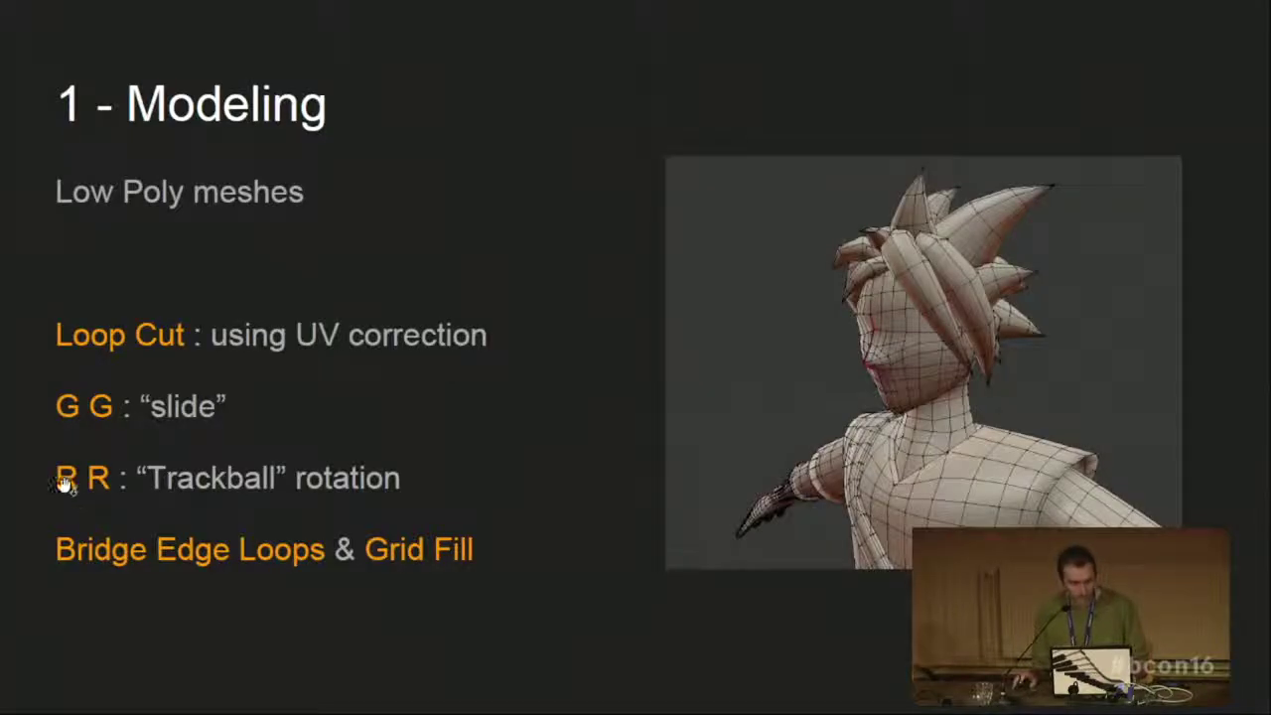
key(alt+Tab)
scroll(526, 388, down, 2)
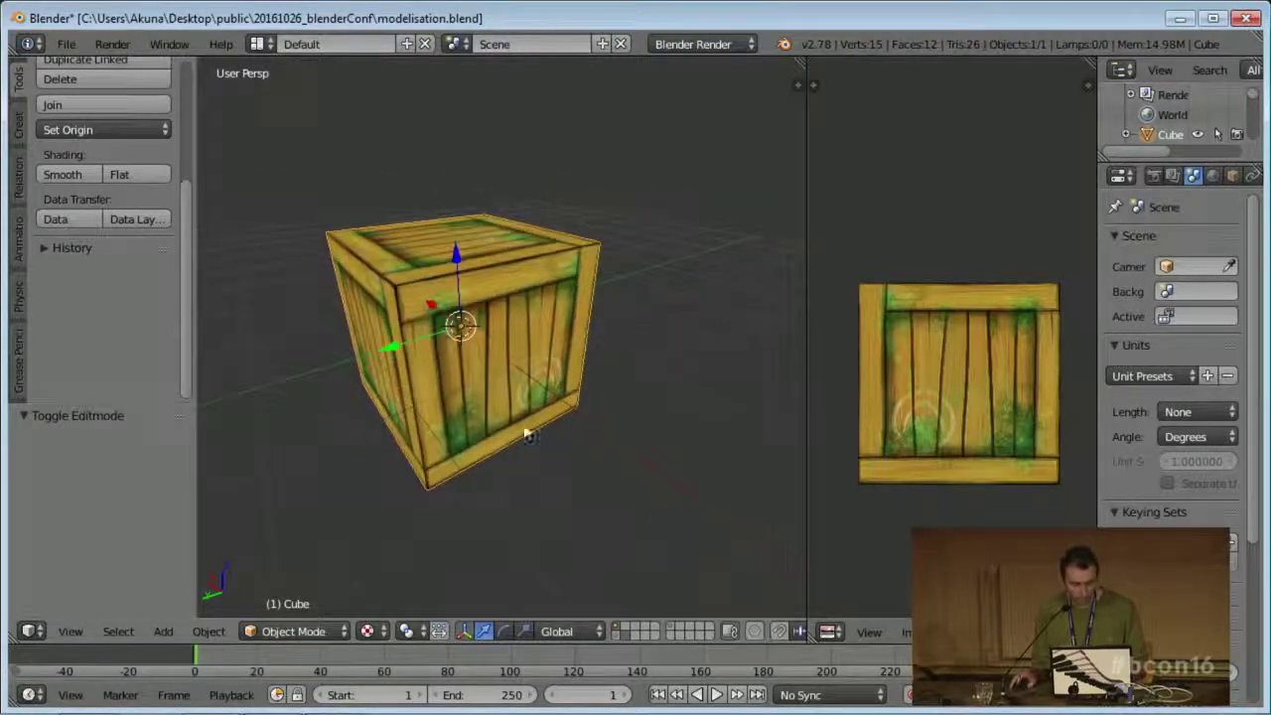
- Show only the layer that holds the rock scene and set the viewport to solid shading
click(668, 626)
scroll(541, 305, down, 8)
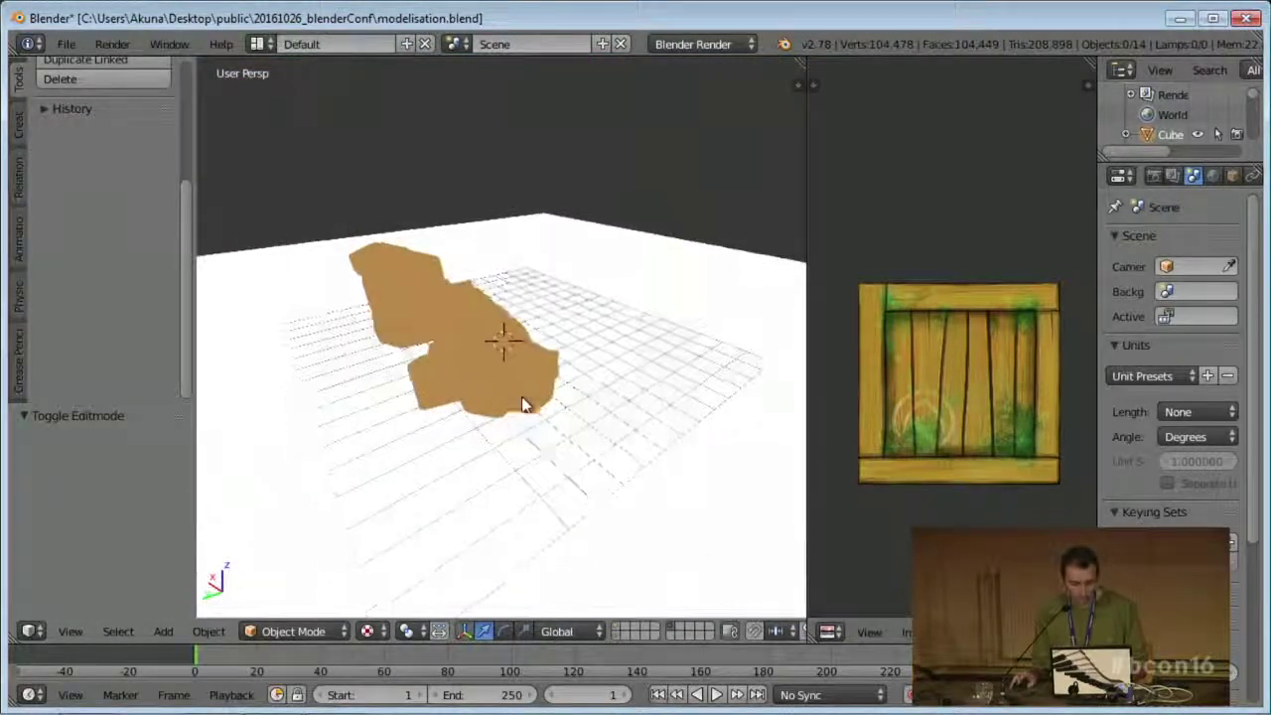
key(alt+z)
middle_drag(623, 410, 425, 420)
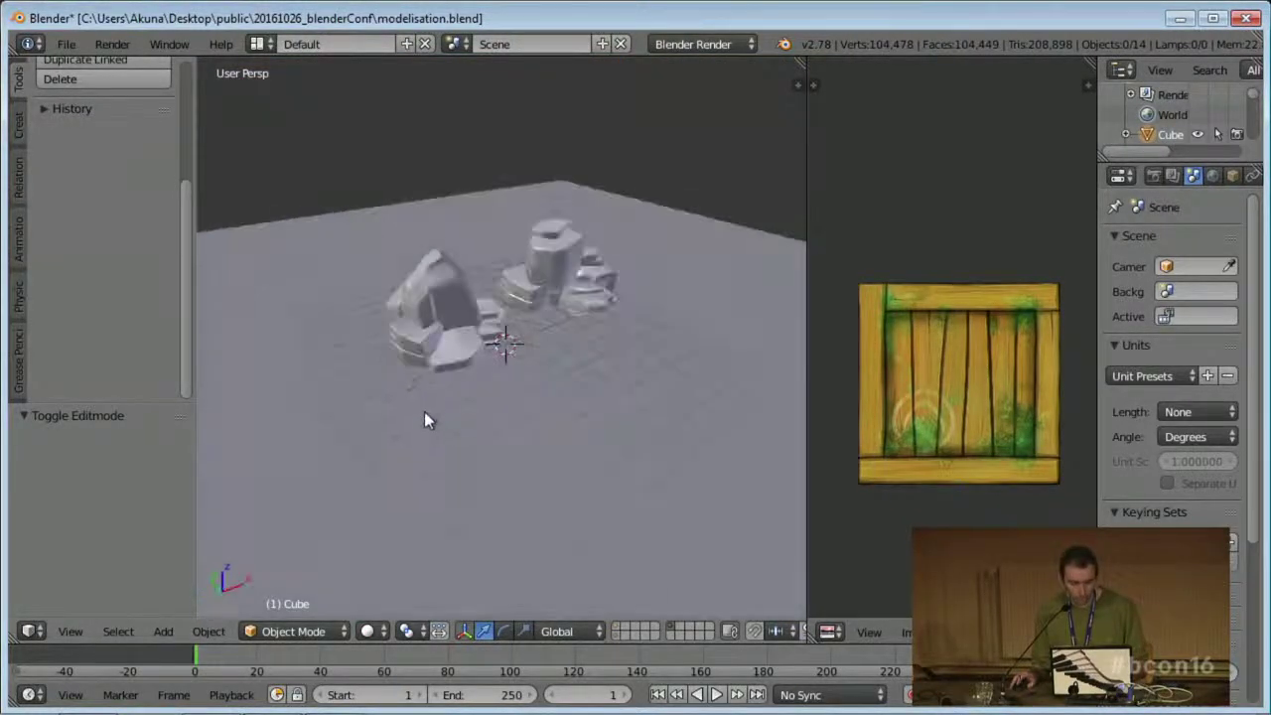
right_click(462, 352)
scroll(500, 392, up, 5)
middle_drag(580, 368, 527, 324)
key(r)
key(r)
right_click(604, 368)
- Select the low flat rock in front of the tall rear stack and rotate it freely with Trackball rotation
shift+middle_drag(605, 368, 547, 397)
right_click(616, 343)
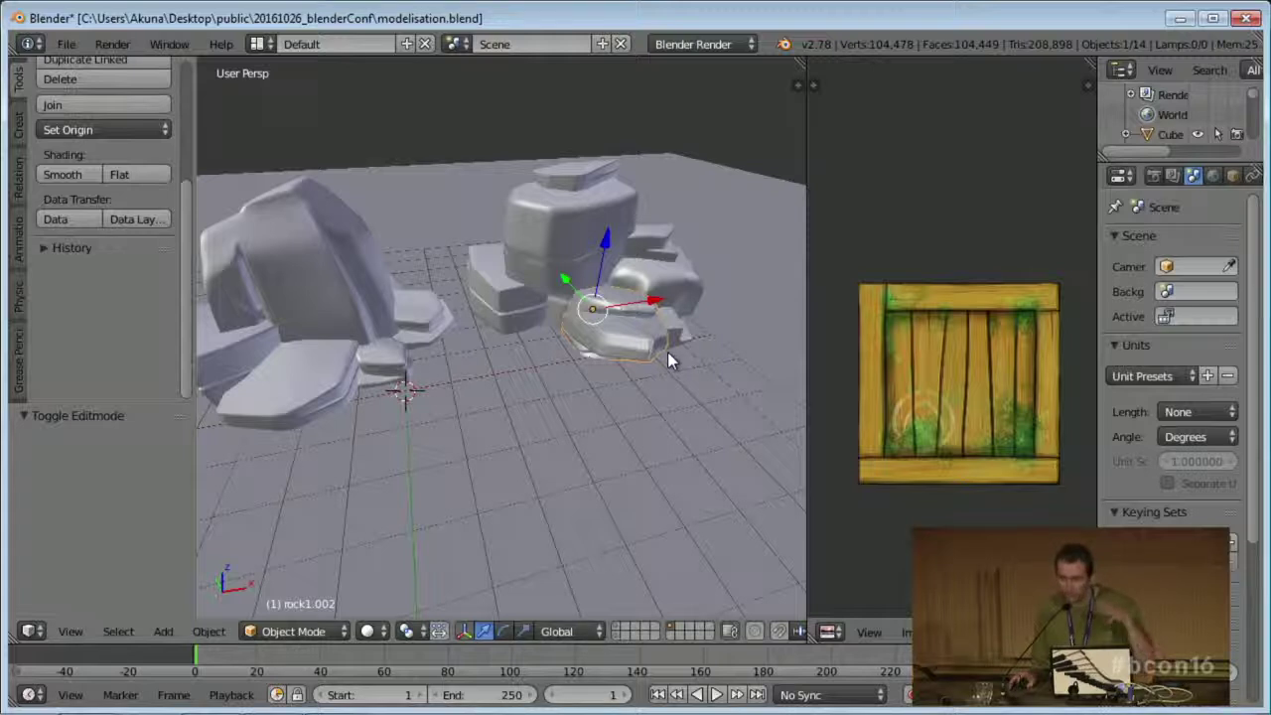
key(r)
key(r)
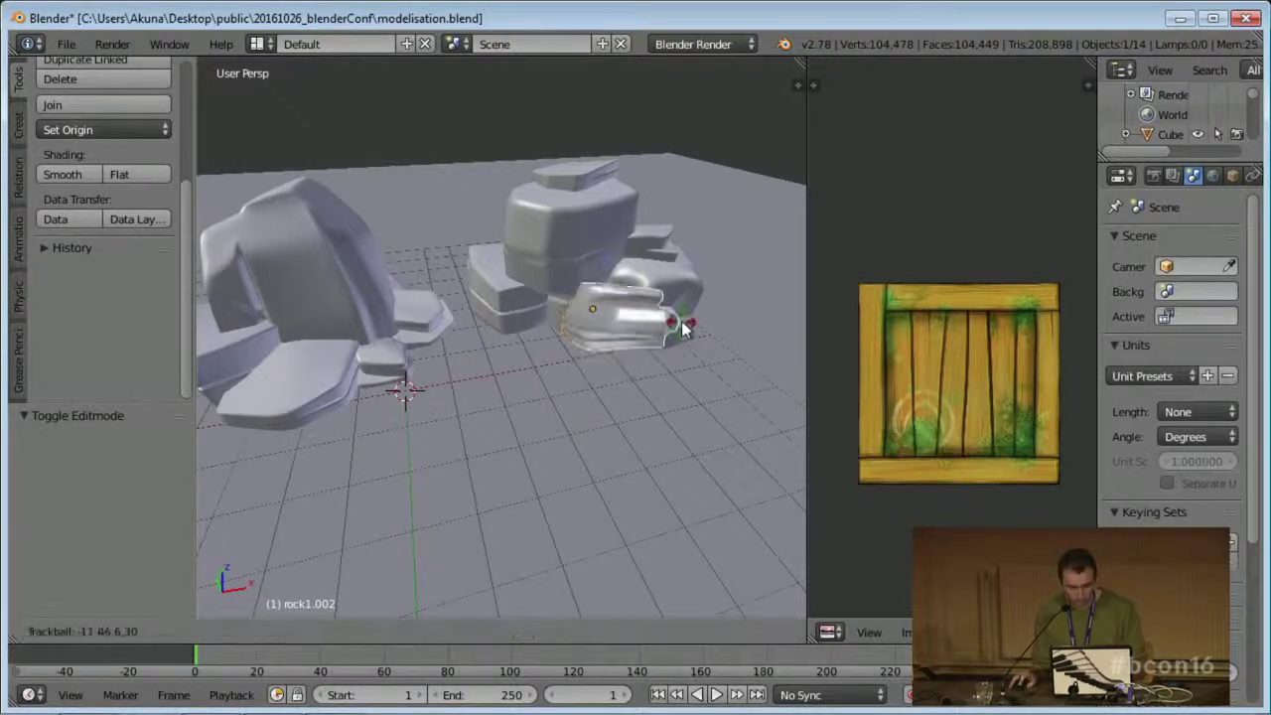
click(681, 321)
- Move the rock within the horizontal plane towards the middle of the scene and trackball-rotate it by -9.74° and -20.626°
key(g)
key(shift+z)
click(580, 328)
middle_drag(701, 399, 560, 397)
key(r)
key(r)
click(611, 358)
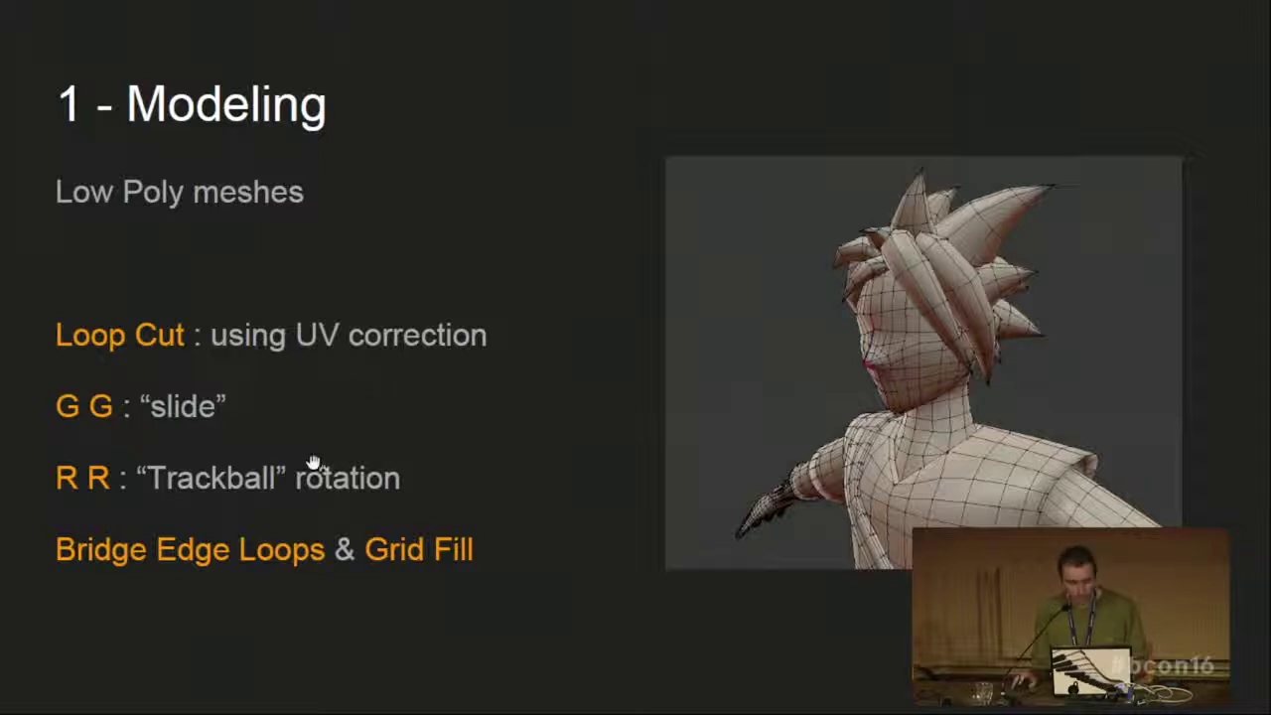
- Switch back to Blender, show only the first layer and delete the cube on it
key(alt+Tab)
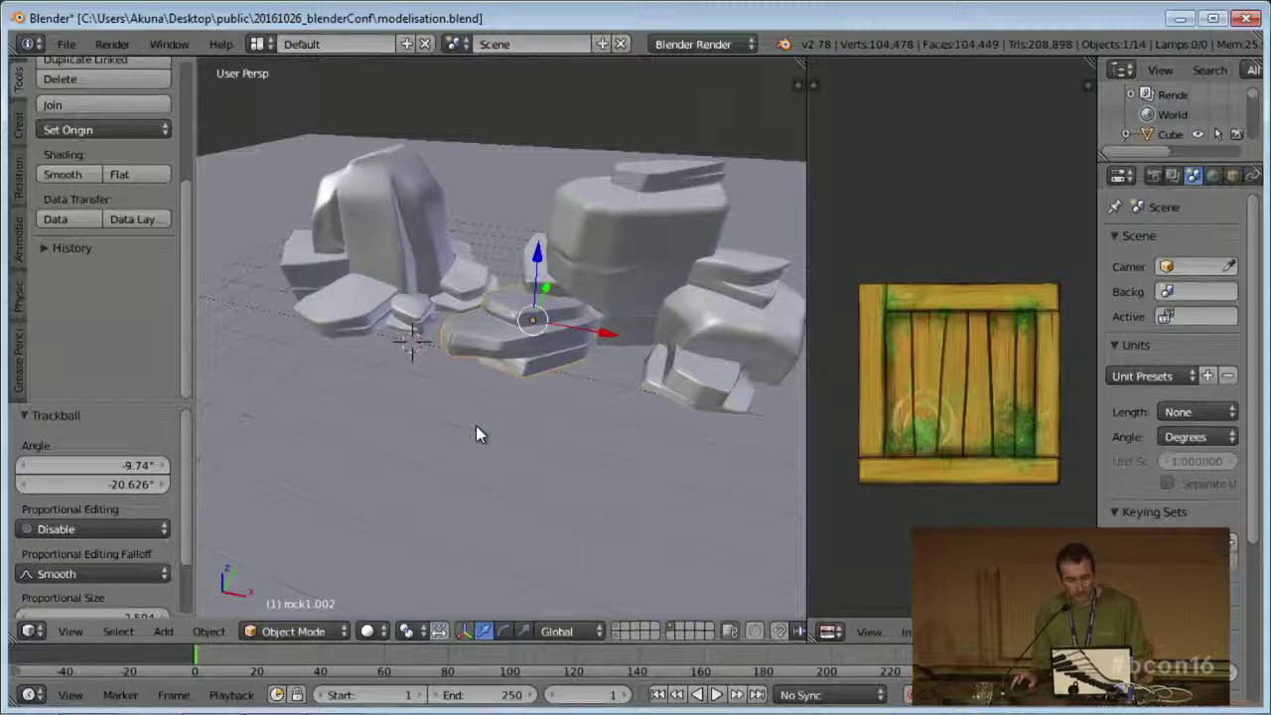
click(618, 626)
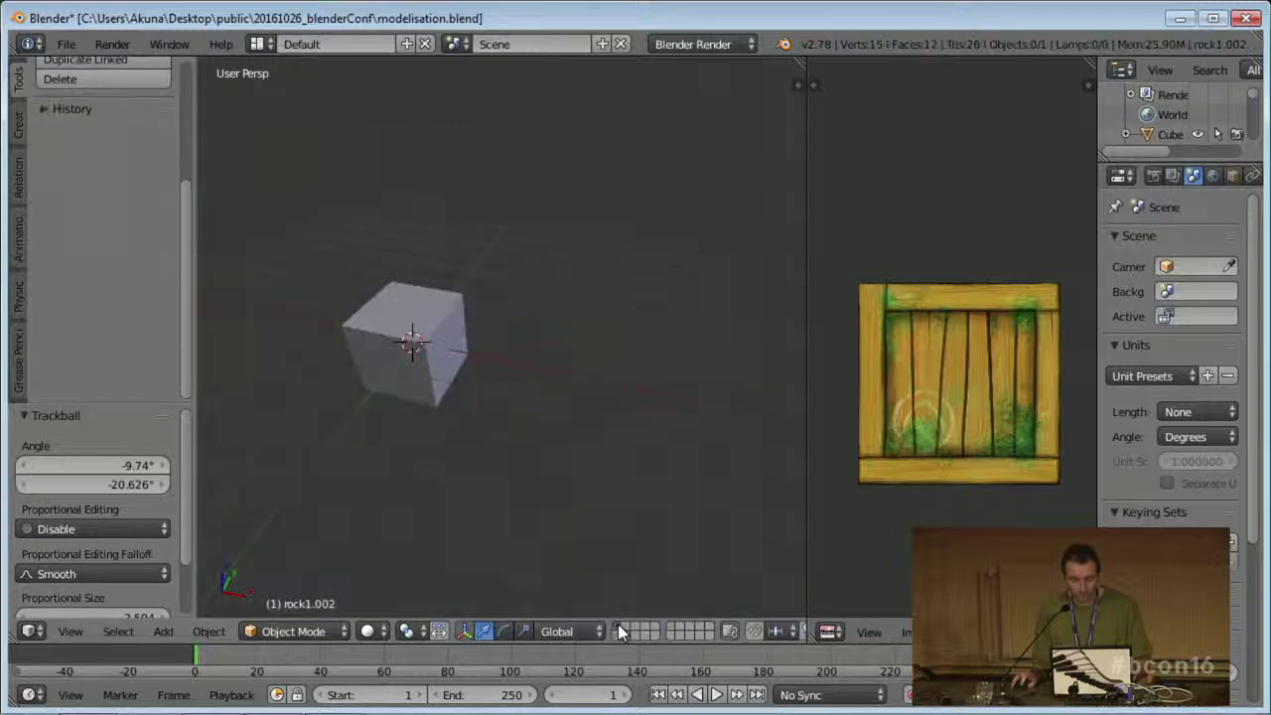
right_click(412, 361)
key(x)
middle_drag(530, 389, 512, 451)
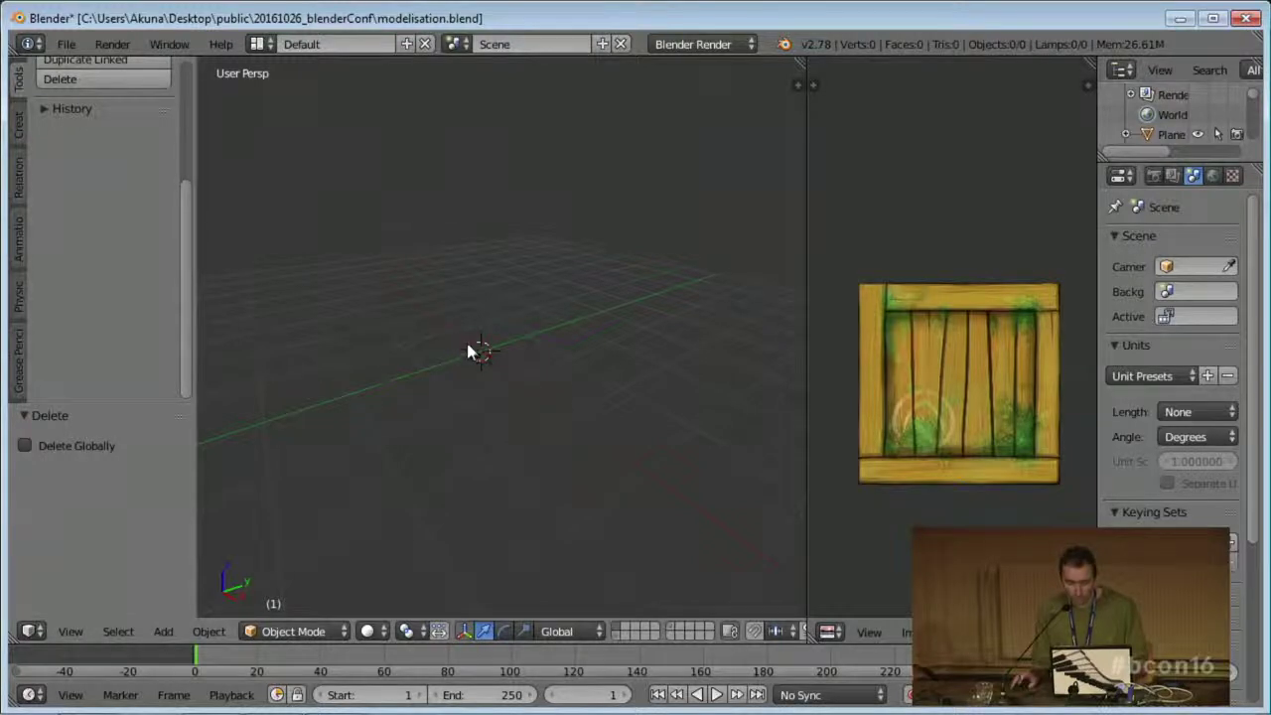
- Add a cube mesh at the origin and enter Edit Mode
key(shift+a)
mouse_move(510, 335)
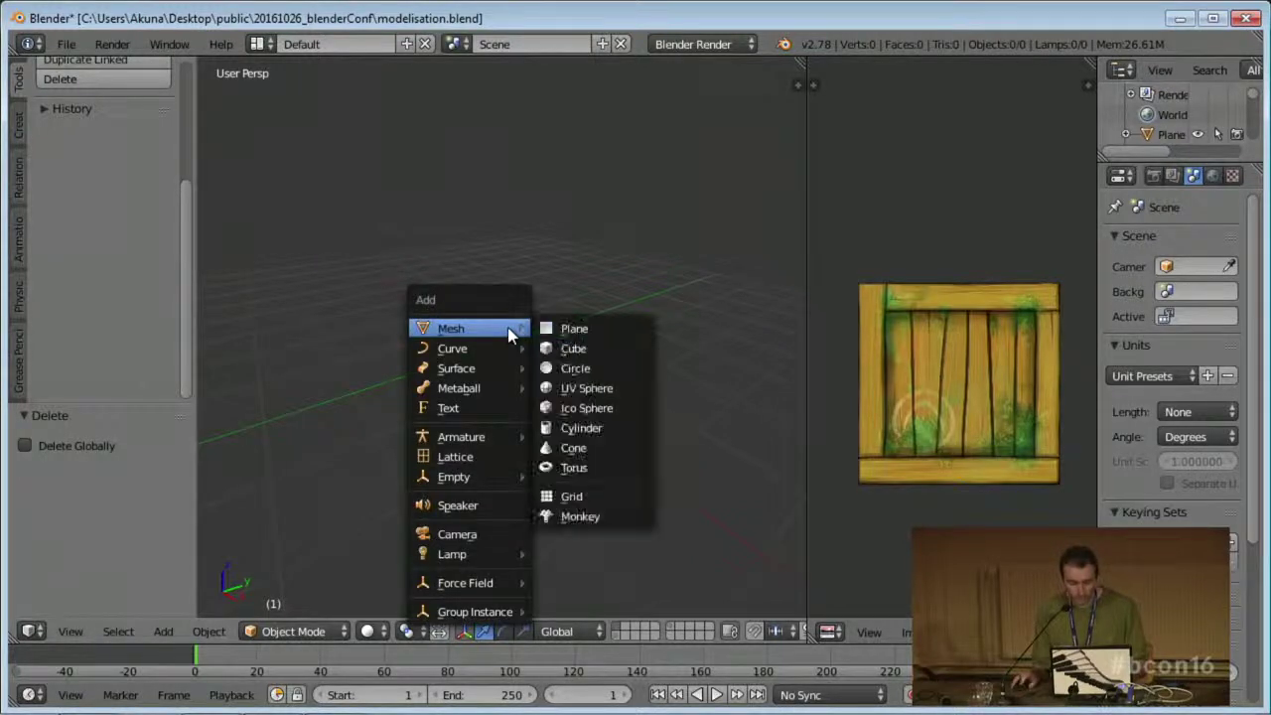
click(573, 351)
scroll(561, 353, down, 3)
key(Tab)
- Scale the cube into a wall slab, thin along X, wide along Y and stretched by about 1.748 along Z
key(s)
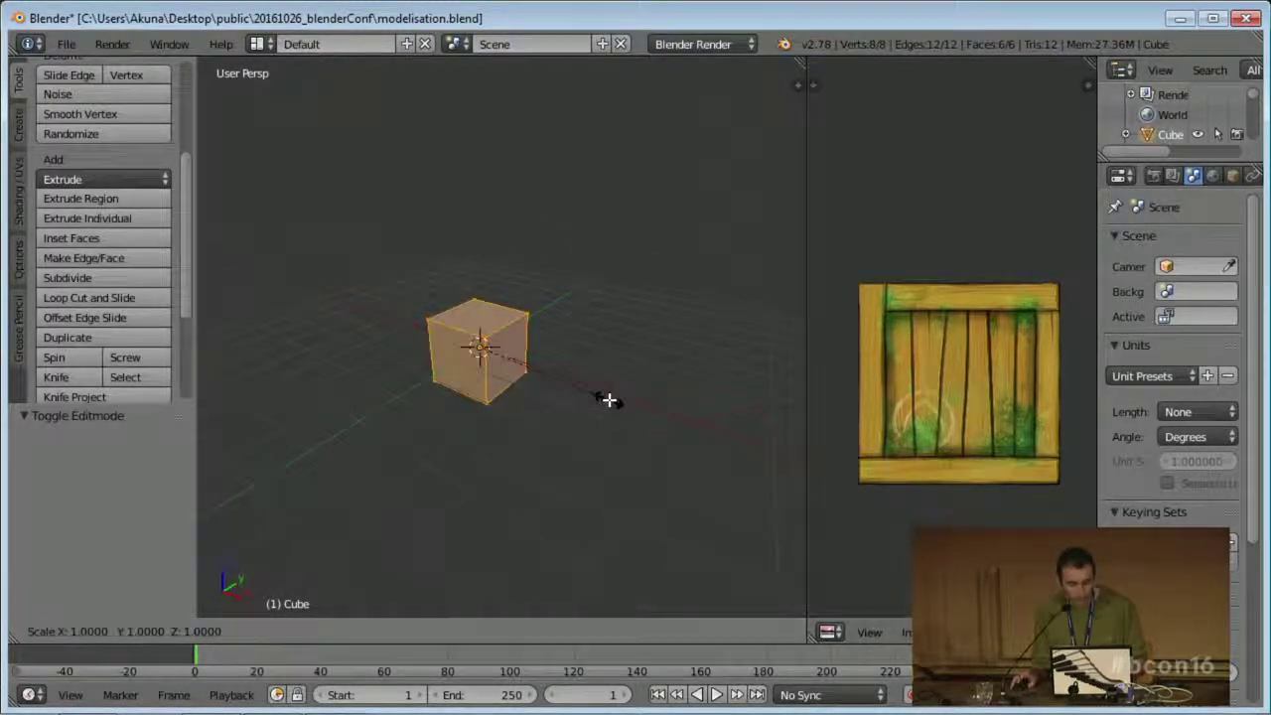
key(x)
click(517, 354)
middle_drag(540, 364, 511, 327)
key(s)
key(y)
click(677, 334)
key(s)
key(z)
click(621, 411)
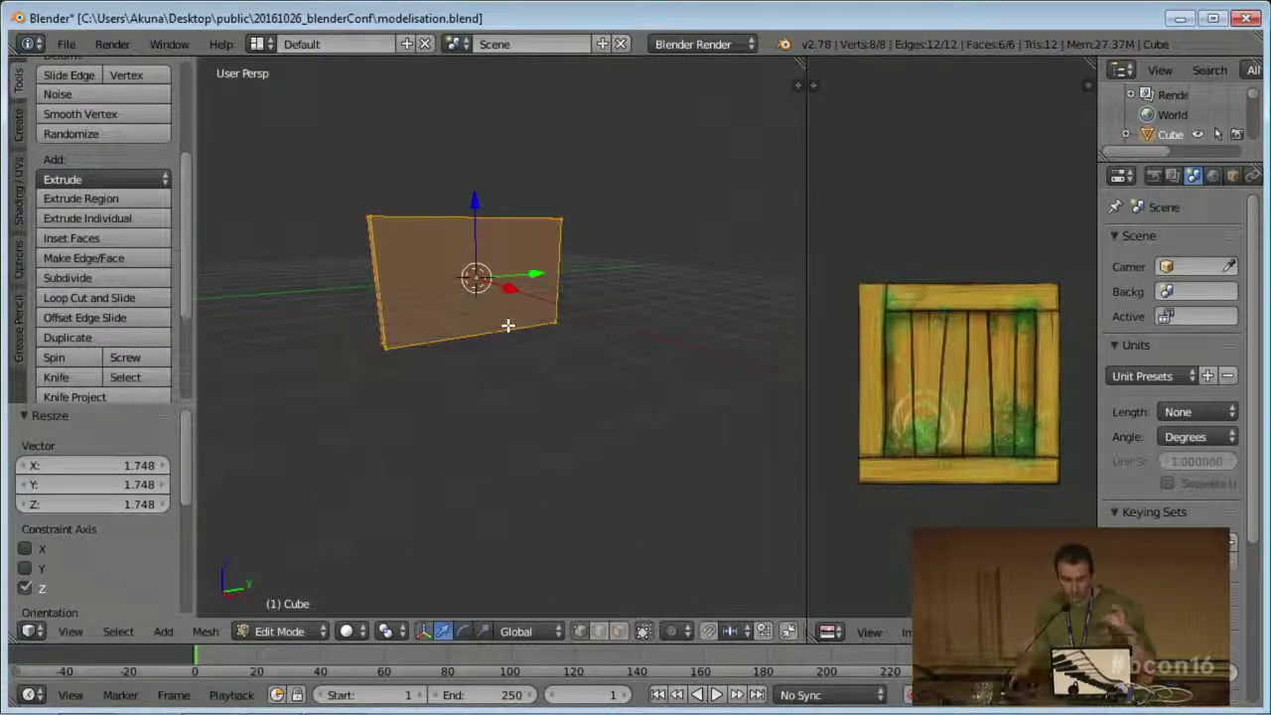
- Add two evenly spaced vertical and two evenly spaced horizontal loop cuts to the wall without sliding them
key(ctrl+r)
scroll(473, 228, up, 1)
click(474, 227)
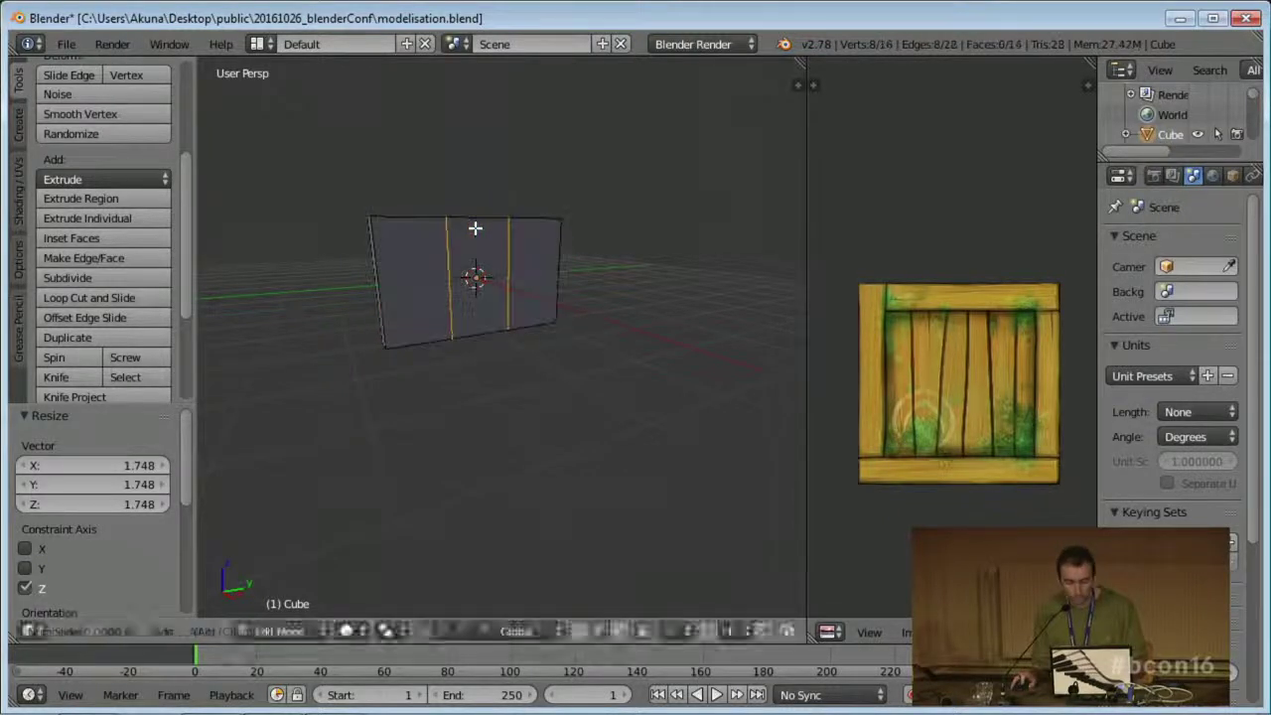
right_click(474, 227)
key(ctrl+r)
scroll(534, 287, up, 1)
click(534, 287)
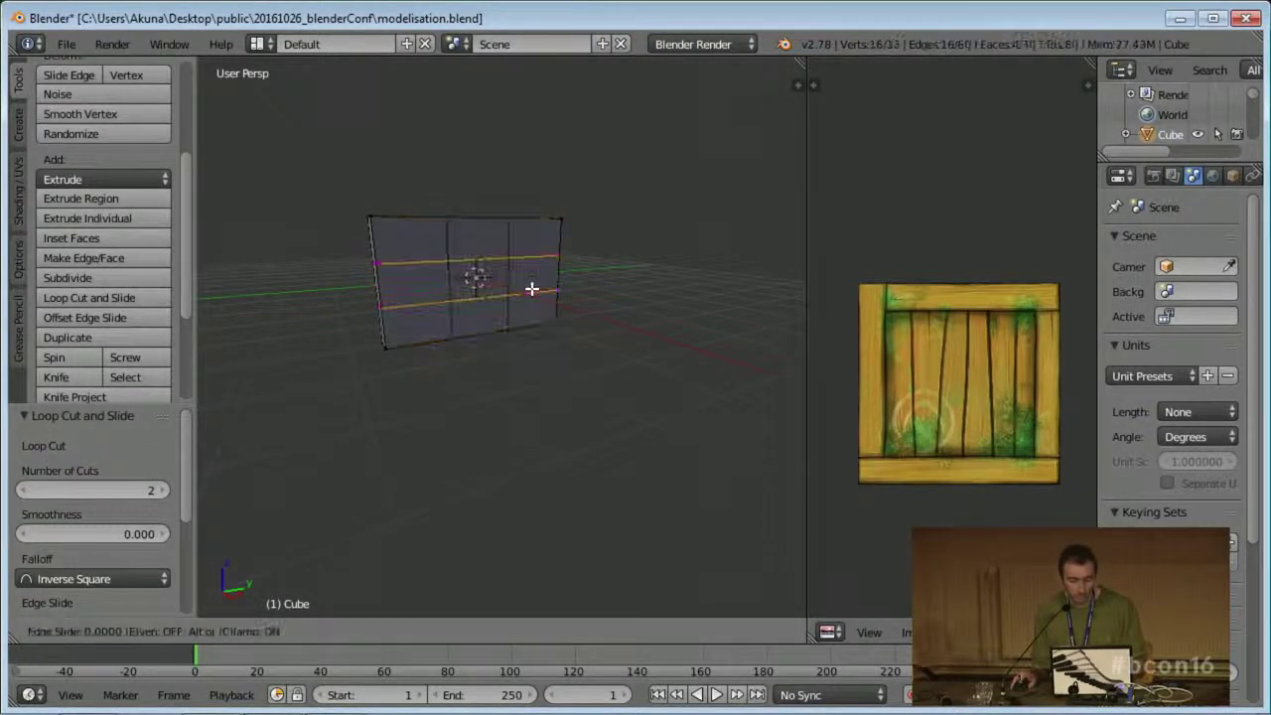
right_click(533, 287)
- Select the central faces on both sides of the wall in face mode and join them with Bridge Edge Loops to make an opening
key(ctrl+Tab)
click(487, 347)
right_click(477, 284)
middle_drag(477, 283, 487, 330)
key(space)
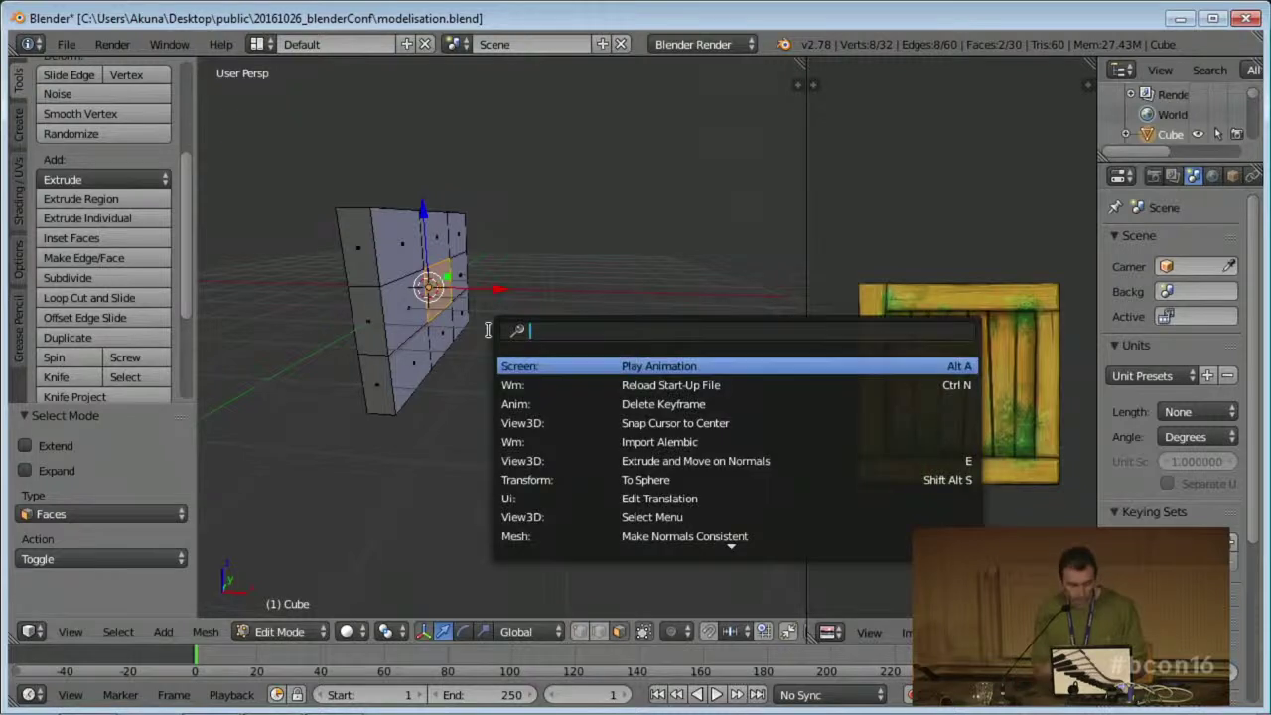
text(brid)
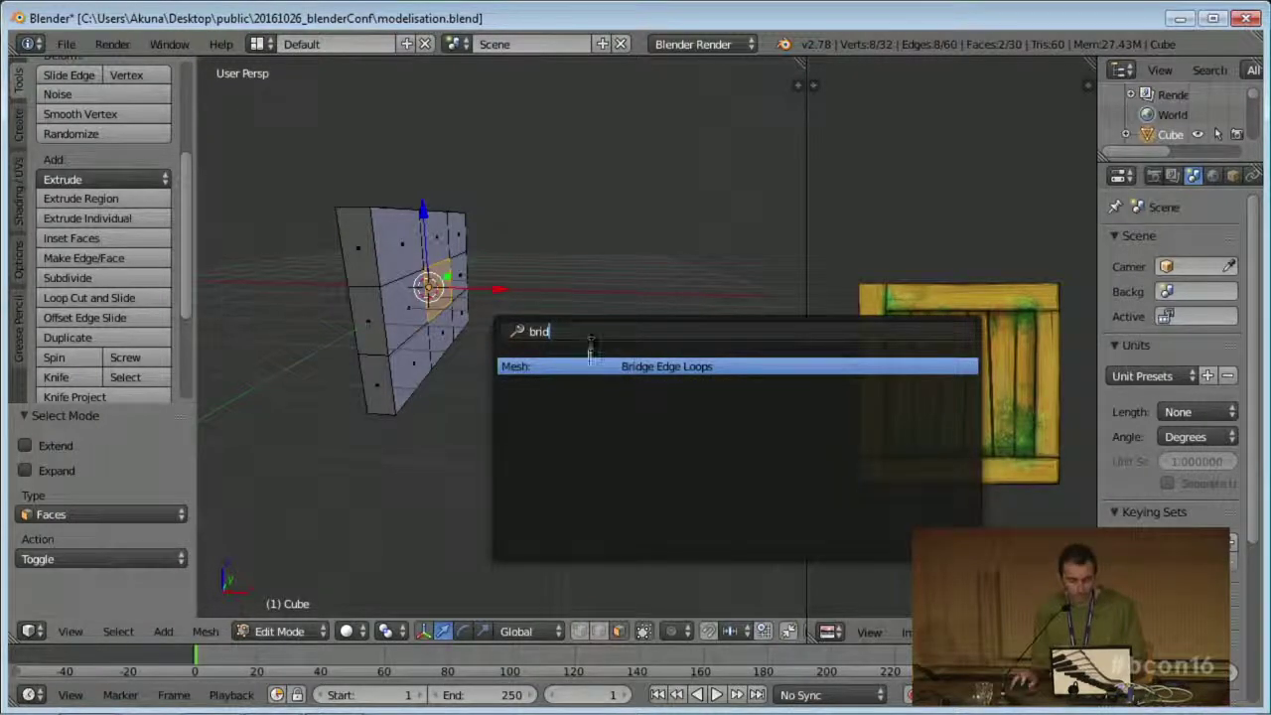
click(672, 366)
middle_drag(635, 446, 488, 411)
scroll(498, 387, up, 4)
middle_drag(500, 368, 587, 420)
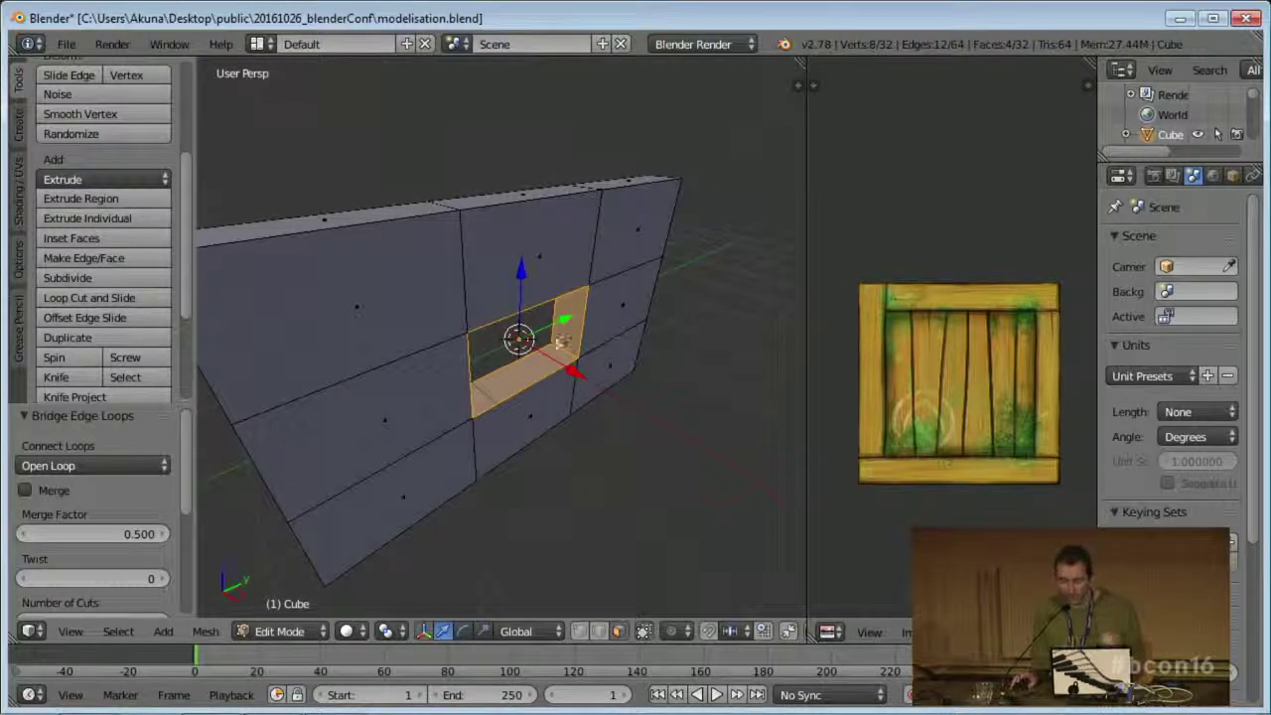
- Look up Bridge Edge Loops among the mesh Specials commands
middle_drag(573, 385, 551, 370)
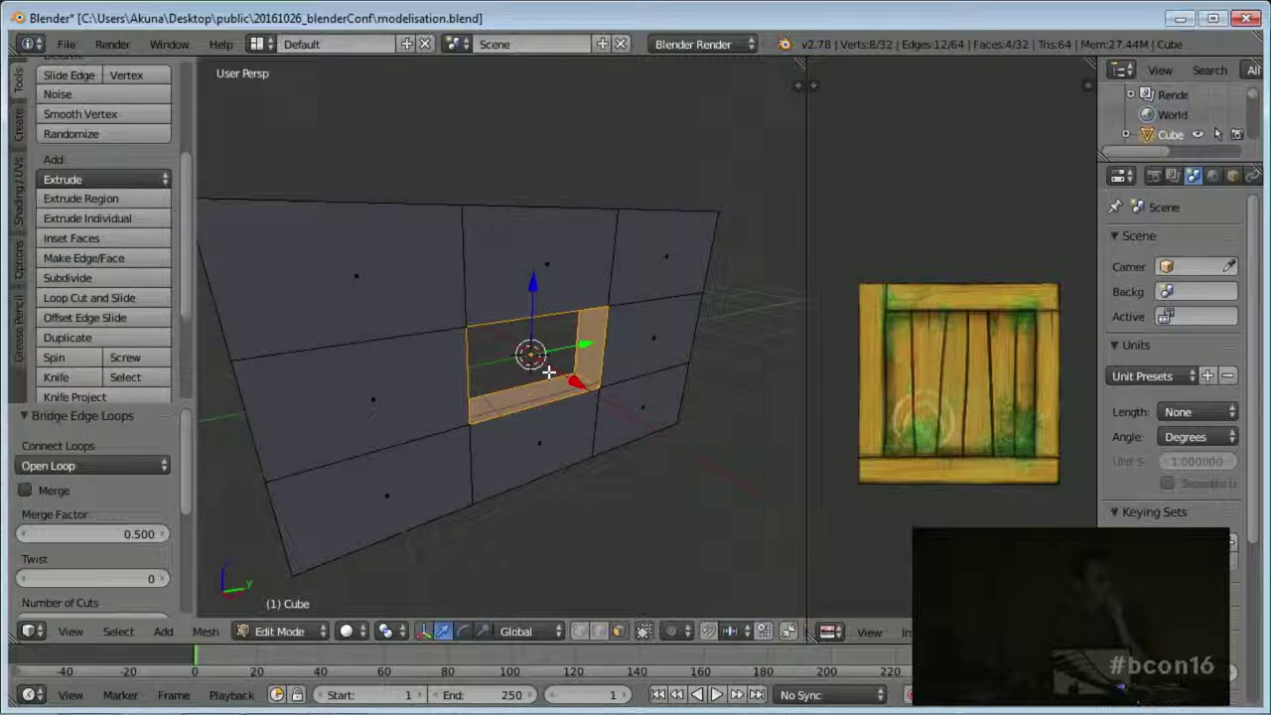
middle_drag(559, 371, 562, 362)
key(w)
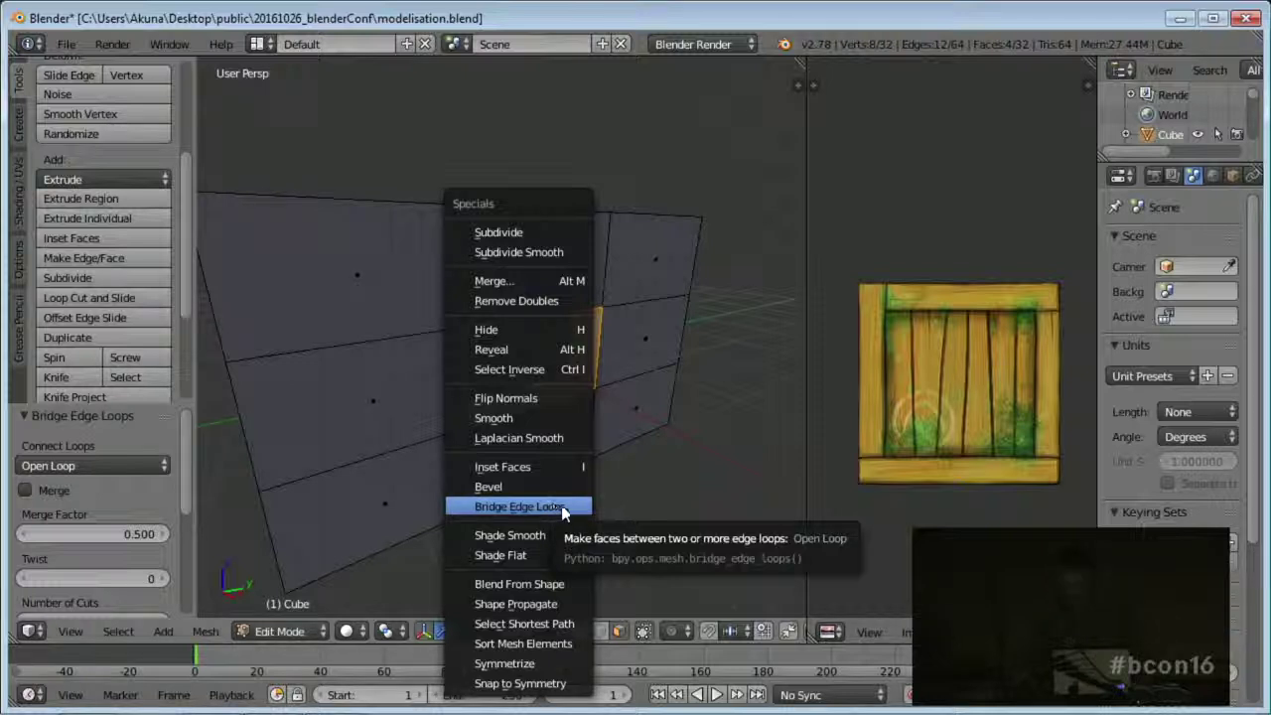
click(541, 510)
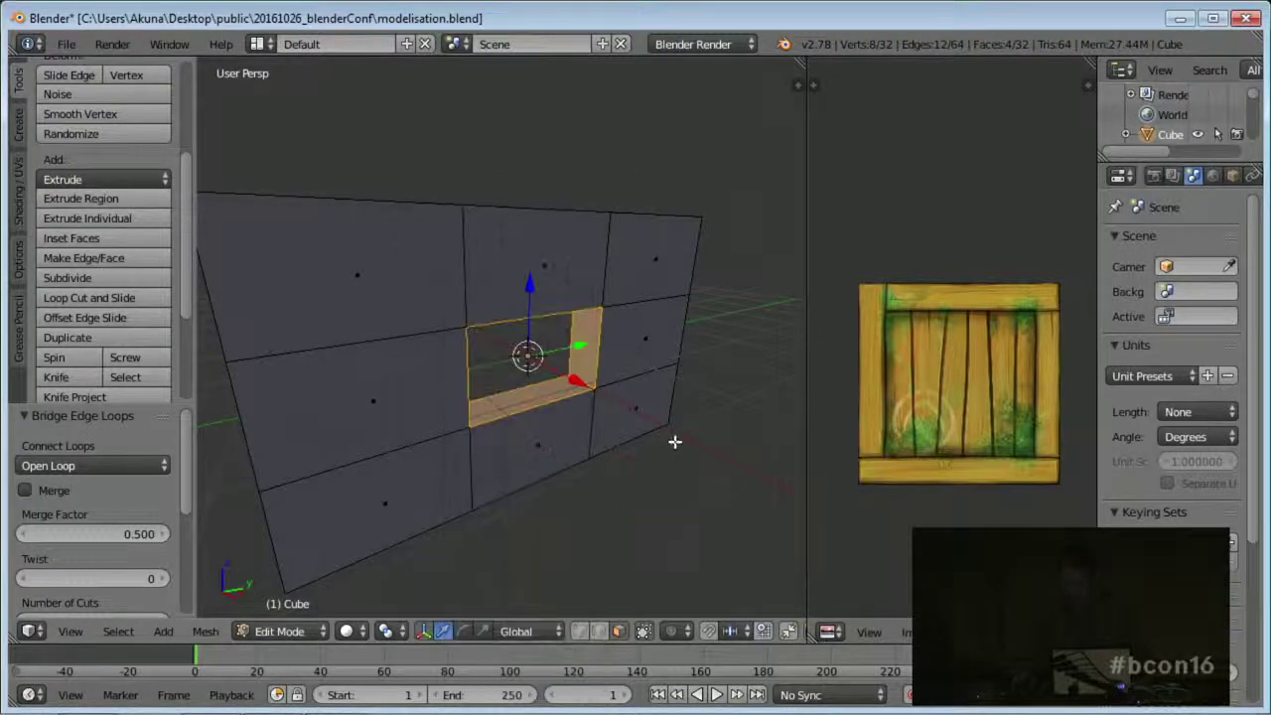
- Return the wall to Object Mode and delete it
middle_drag(526, 443, 543, 377)
key(Tab)
key(Tab)
key(Tab)
key(Tab)
key(Tab)
key(x)
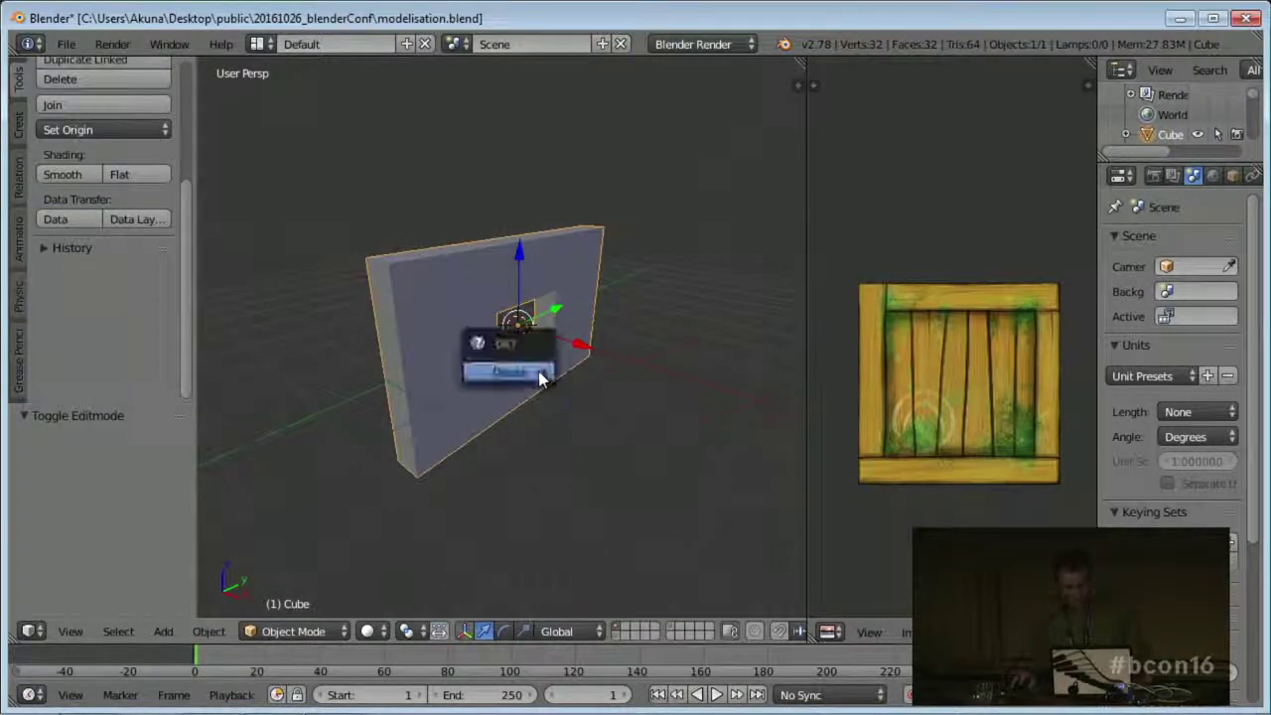
click(539, 375)
- Add a plane mesh at the origin and enter Edit Mode
key(shift+a)
mouse_move(530, 335)
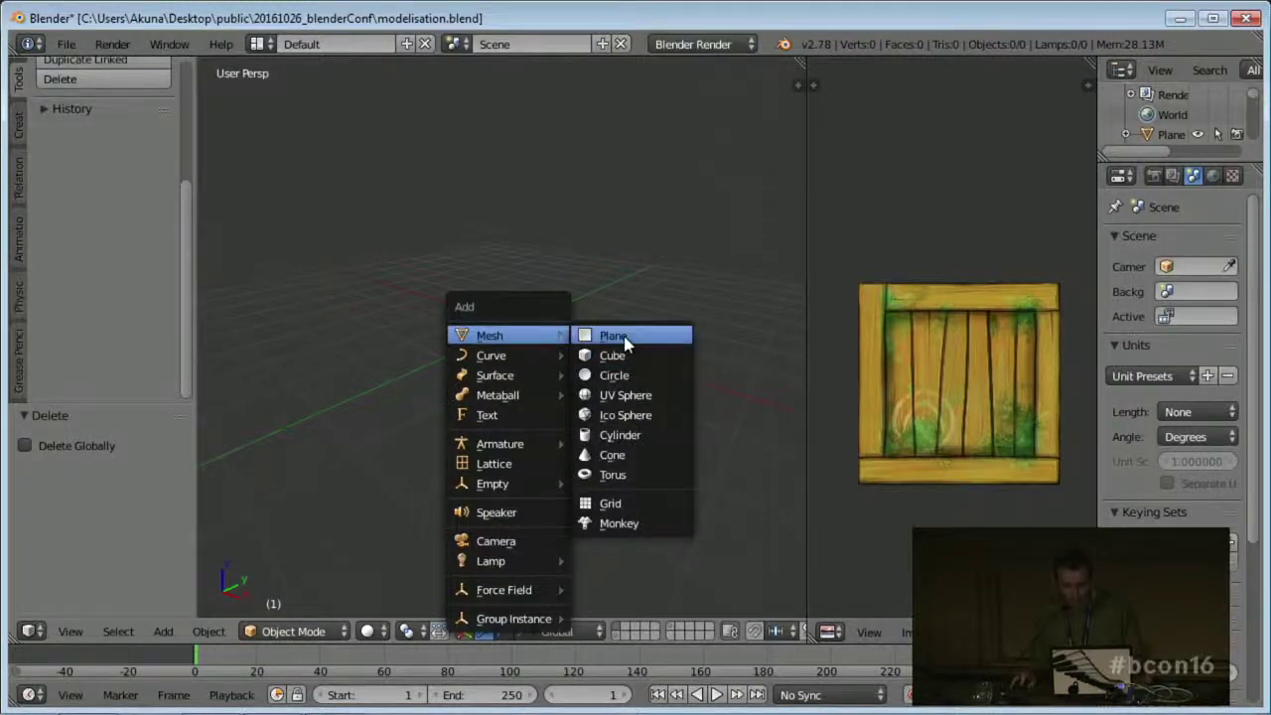
click(616, 335)
key(Tab)
- Divide the plane with three evenly spaced loop cuts in one direction and two in the other
key(ctrl+r)
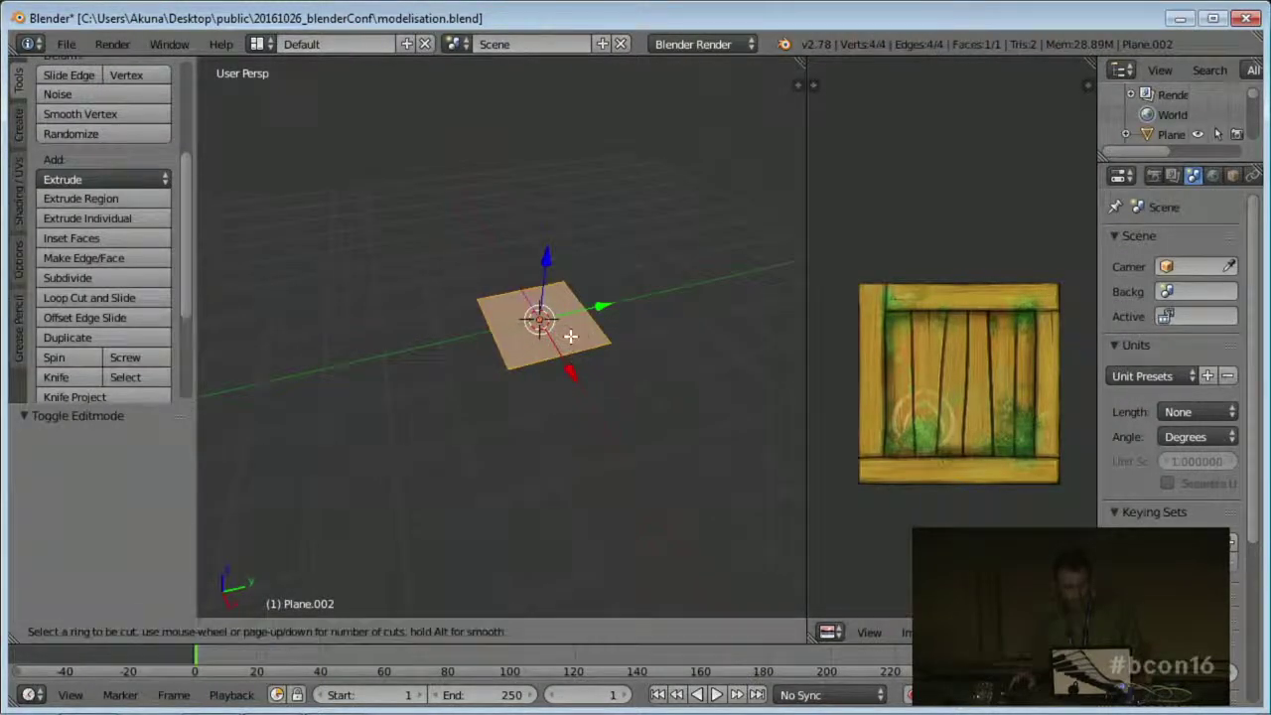
scroll(594, 318, up, 2)
click(589, 317)
right_click(589, 318)
key(ctrl+r)
key(ctrl+r)
scroll(549, 321, down, 1)
click(549, 322)
right_click(576, 389)
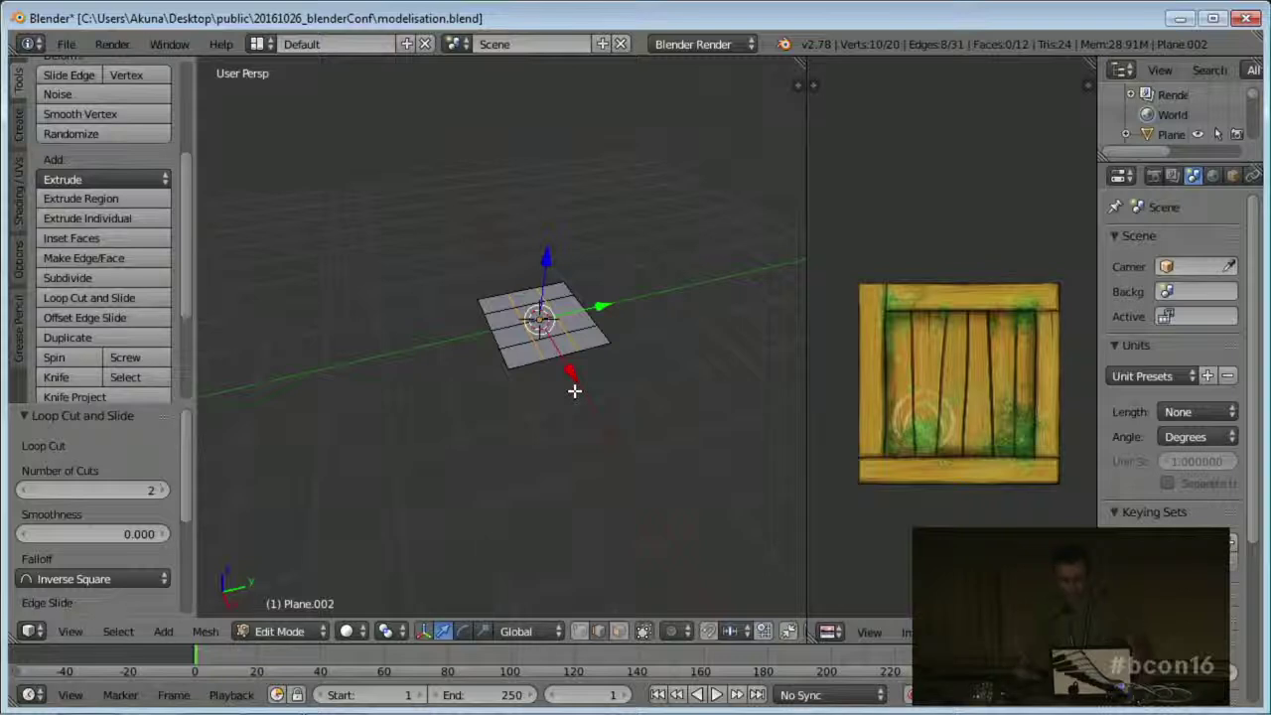
- Move the middle segment of each end of the plane outward to form an elongated octagonal outline
scroll(564, 385, up, 4)
shift+middle_drag(594, 411, 509, 390)
middle_drag(548, 327, 562, 343)
key(ctrl+Tab)
click(562, 328)
right_click(381, 310)
shift+right_click(399, 336)
key(g)
click(369, 335)
right_click(549, 242)
key(g)
click(625, 329)
- Switch the selection mode, select all outer boundary edges of the grid and extrude them upward about 1.286 along Z
key(ctrl+Tab)
click(589, 333)
right_click(590, 322)
alt+shift+right_click(646, 280)
alt+shift+right_click(442, 230)
alt+shift+right_click(298, 321)
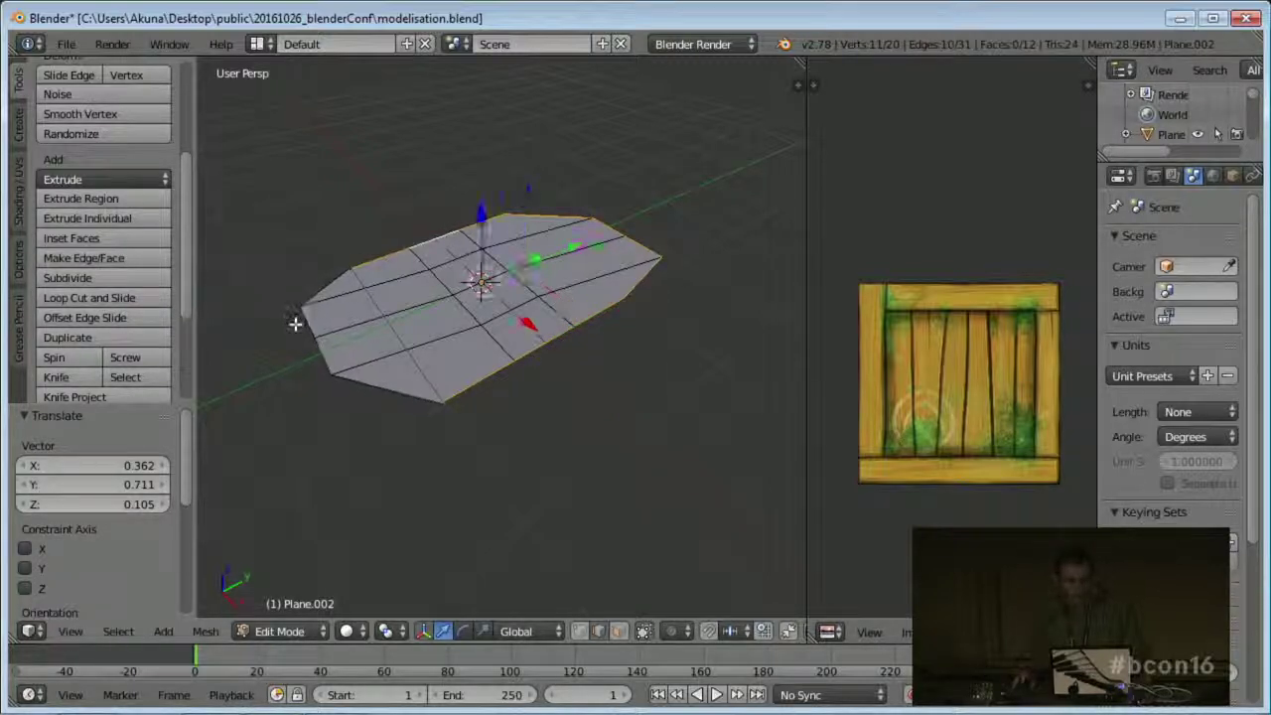
key(e)
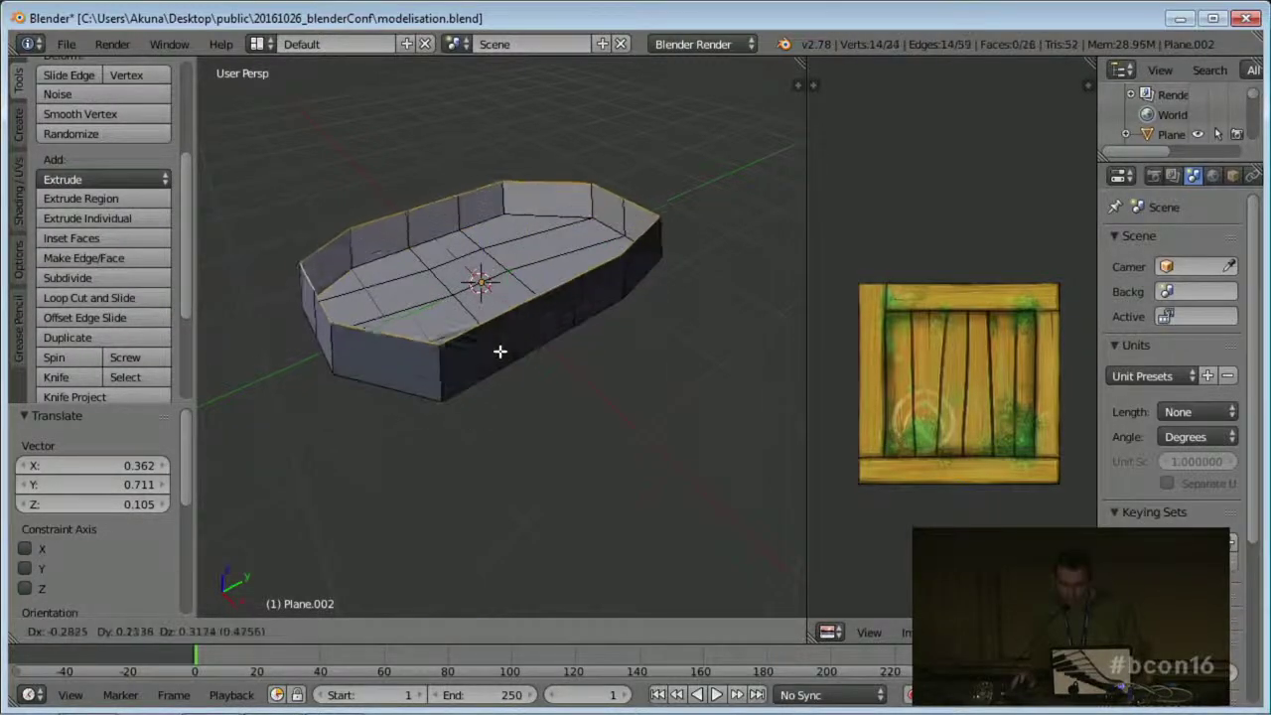
click(490, 254)
- Close the open upper rim of the extruded shape with Grid Fill
middle_drag(490, 254, 534, 320)
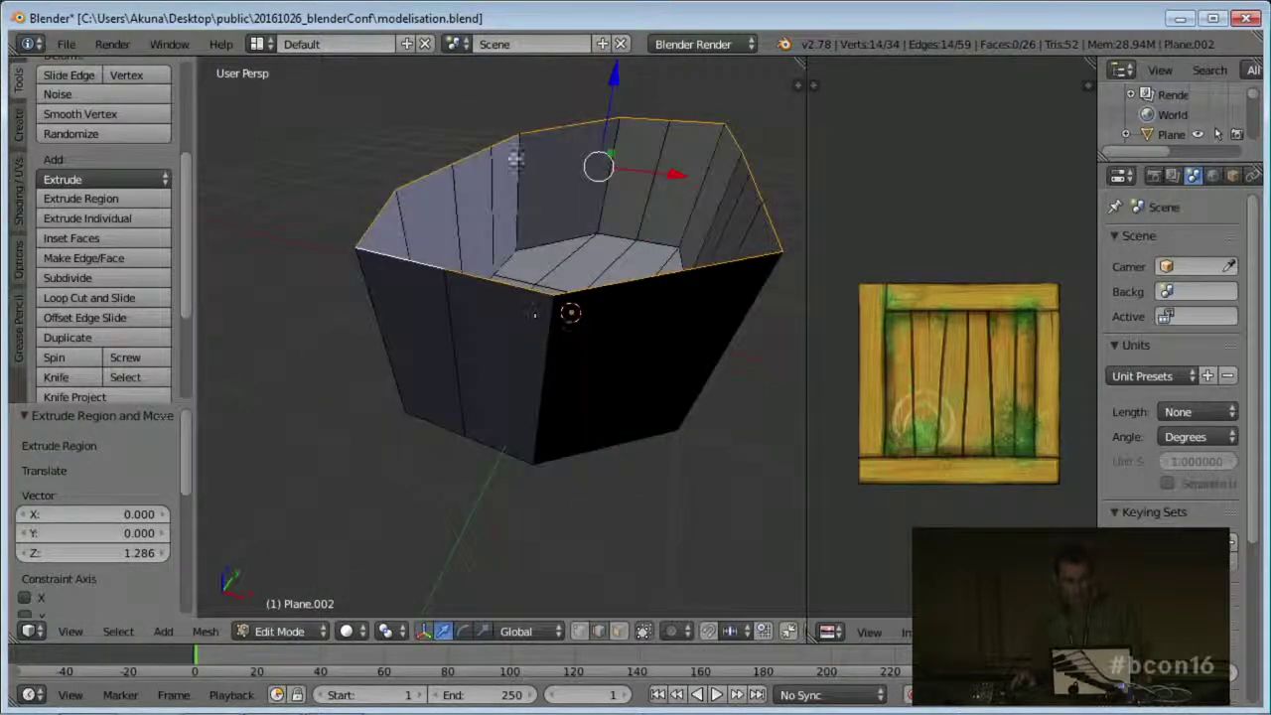
middle_drag(708, 206, 626, 268)
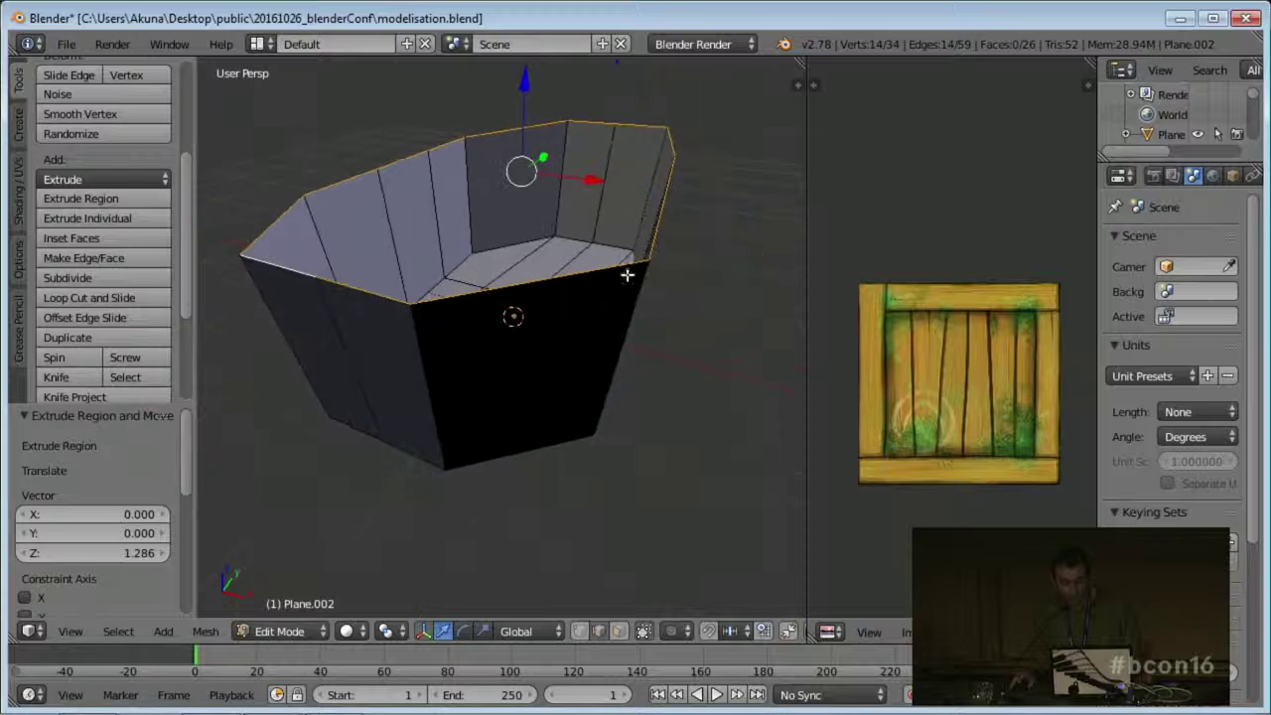
key(space)
text(g)
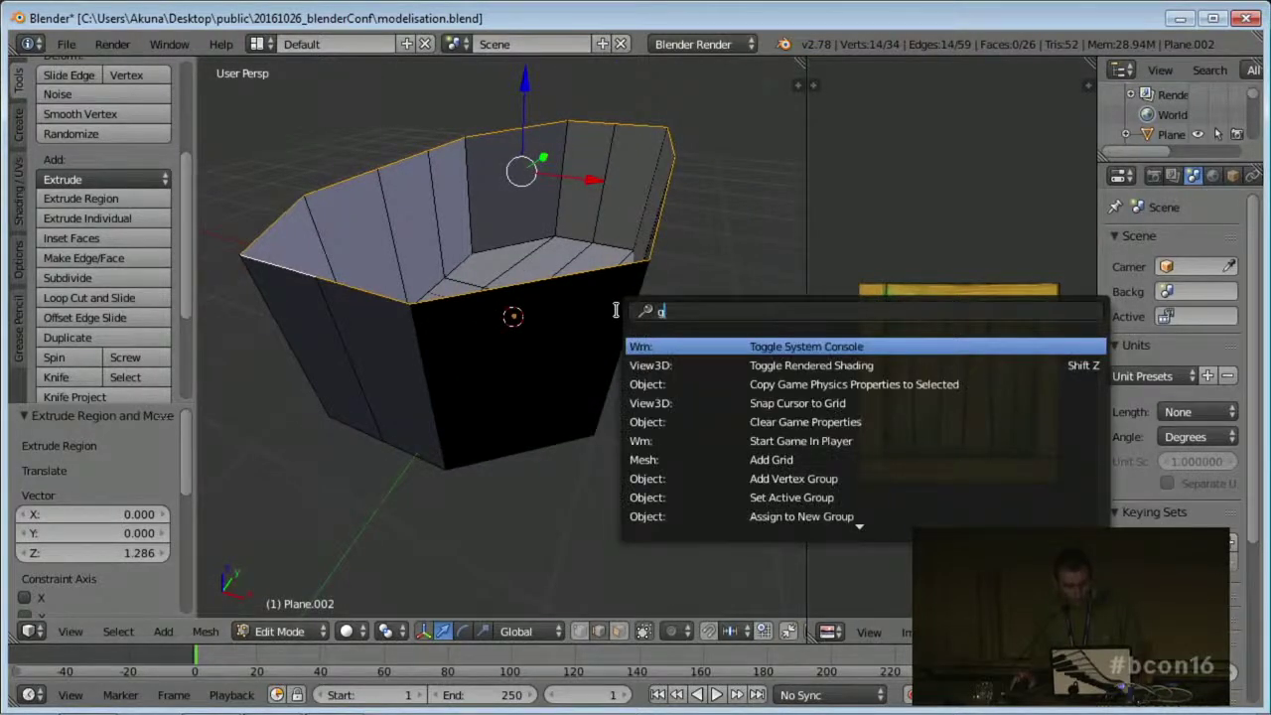
text(rid)
click(806, 385)
middle_drag(807, 385, 494, 327)
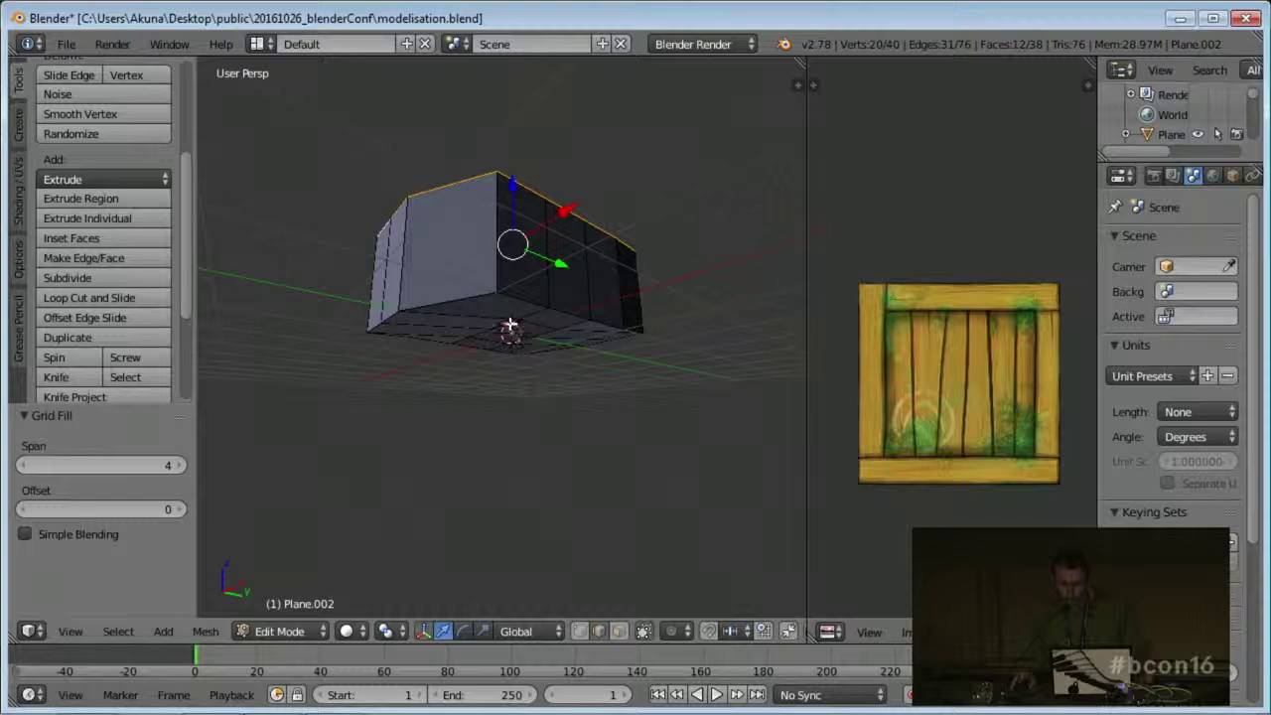
middle_drag(511, 331, 526, 323)
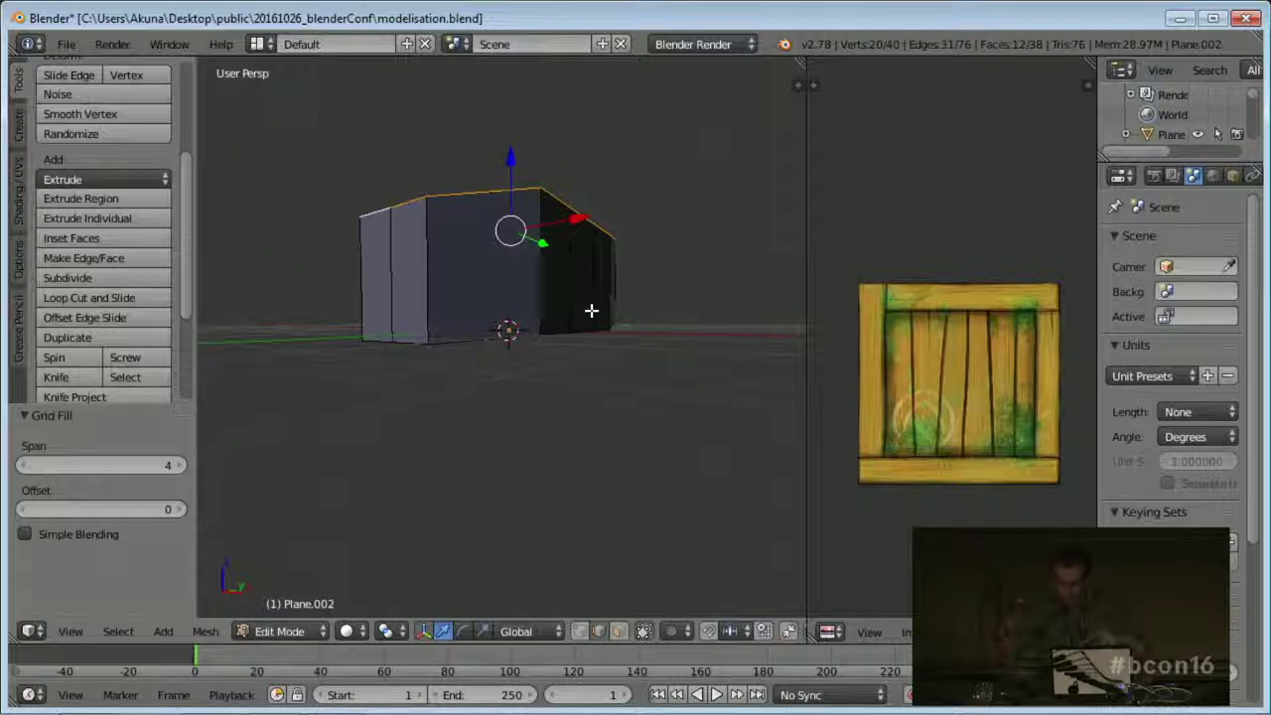
middle_drag(604, 269, 545, 293)
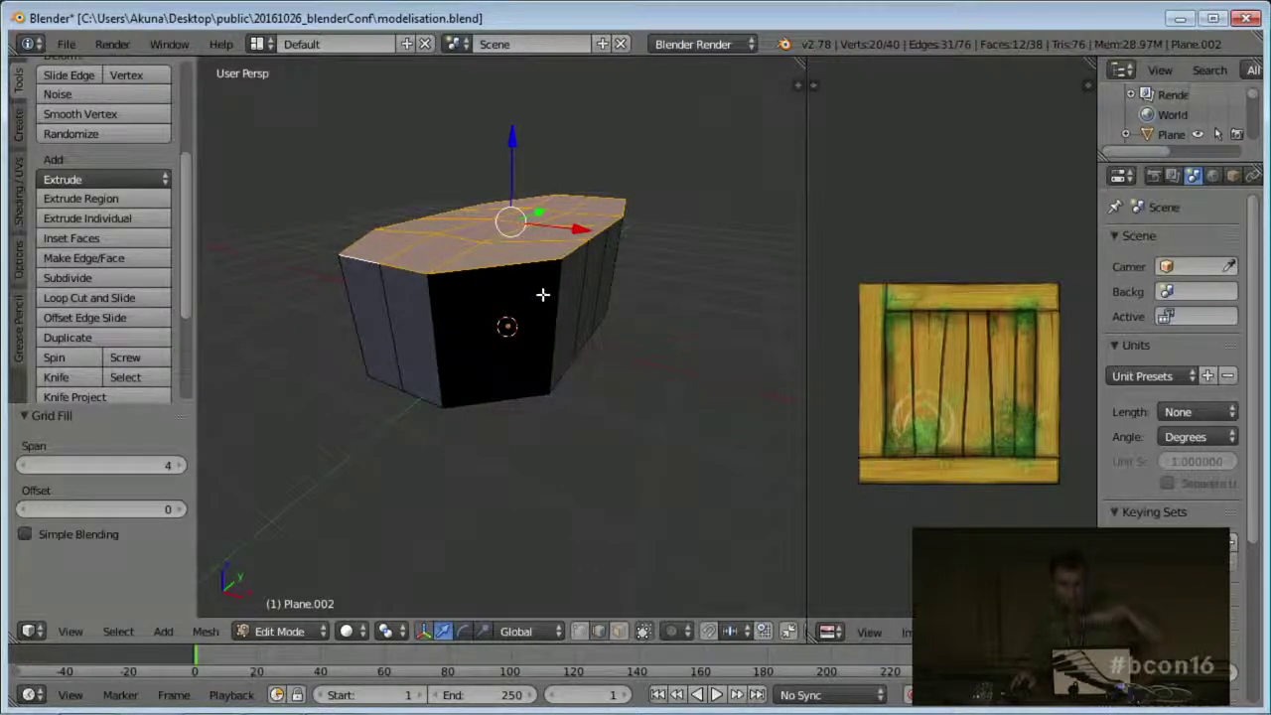
middle_drag(542, 294, 506, 318)
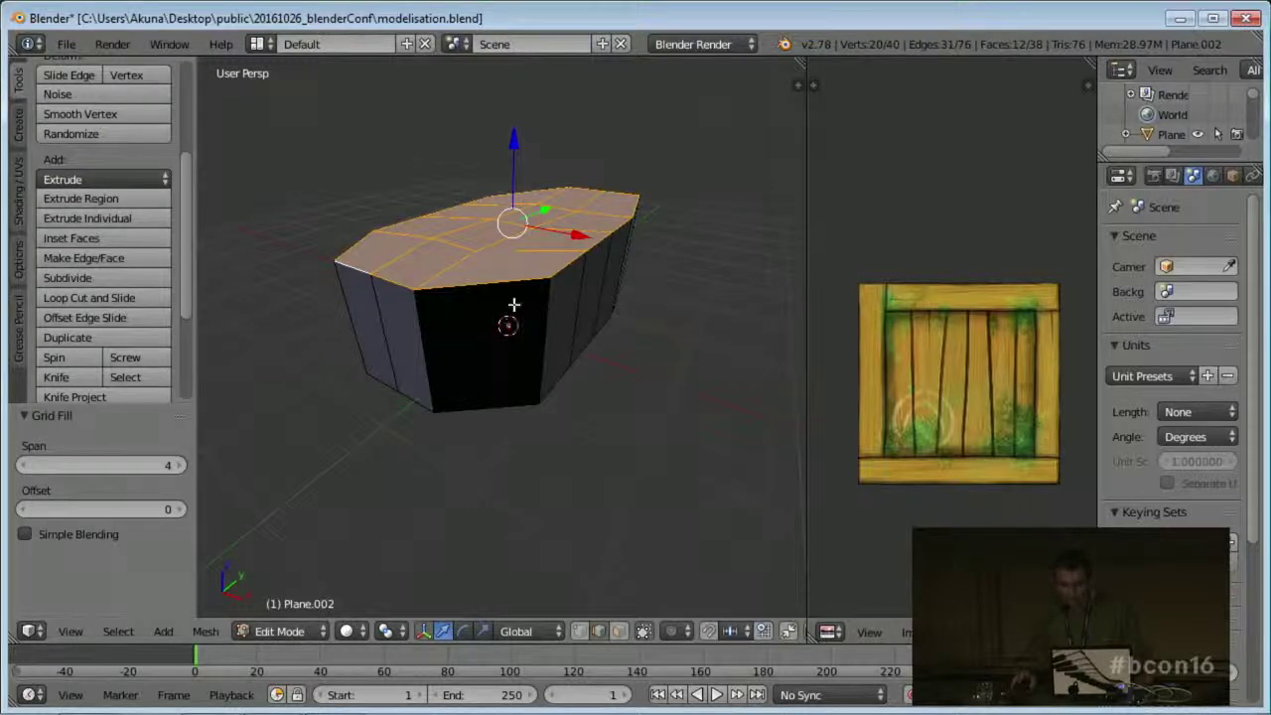
scroll(514, 304, up, 6)
scroll(525, 289, down, 3)
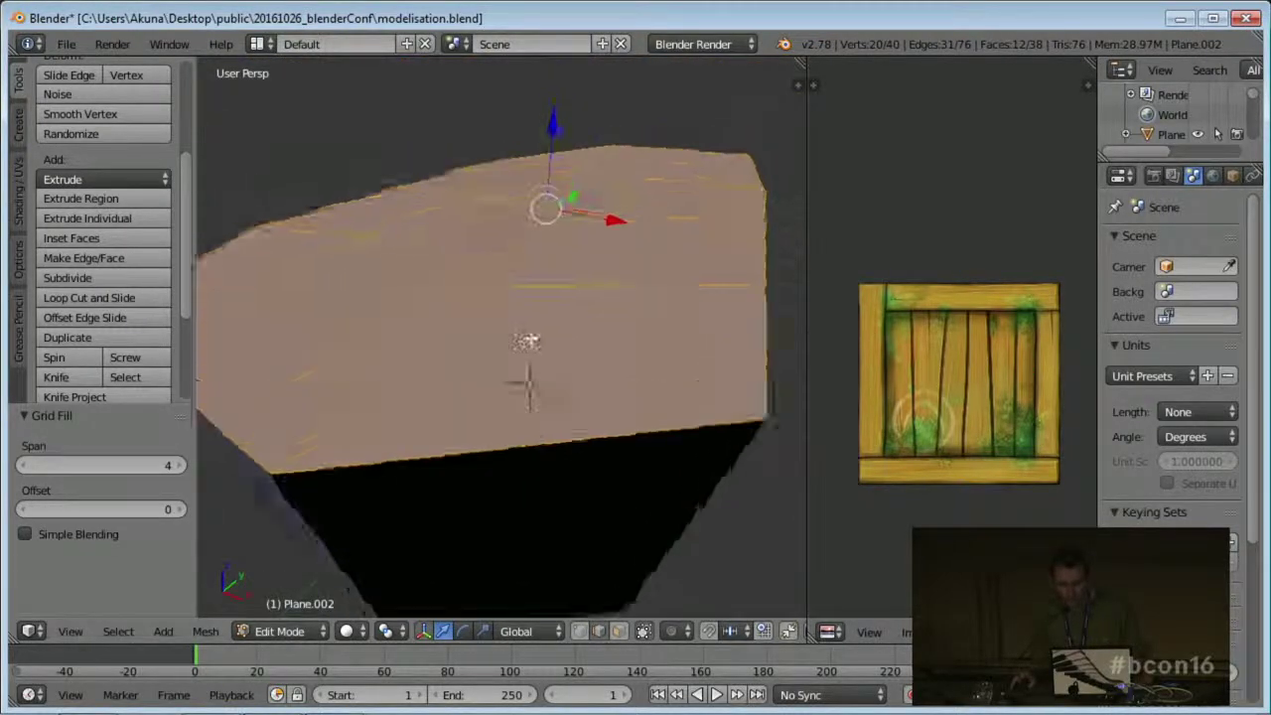
- In face selection mode, select one ceiling face and one floor face inside the shape and connect them with Bridge Edge Loops
middle_drag(527, 340, 548, 370)
middle_drag(563, 322, 618, 365)
scroll(602, 338, up, 4)
scroll(602, 344, down, 2)
scroll(602, 329, up, 2)
scroll(583, 309, down, 2)
key(ctrl+Tab)
click(582, 340)
right_click(562, 110)
shift+right_click(619, 446)
key(space)
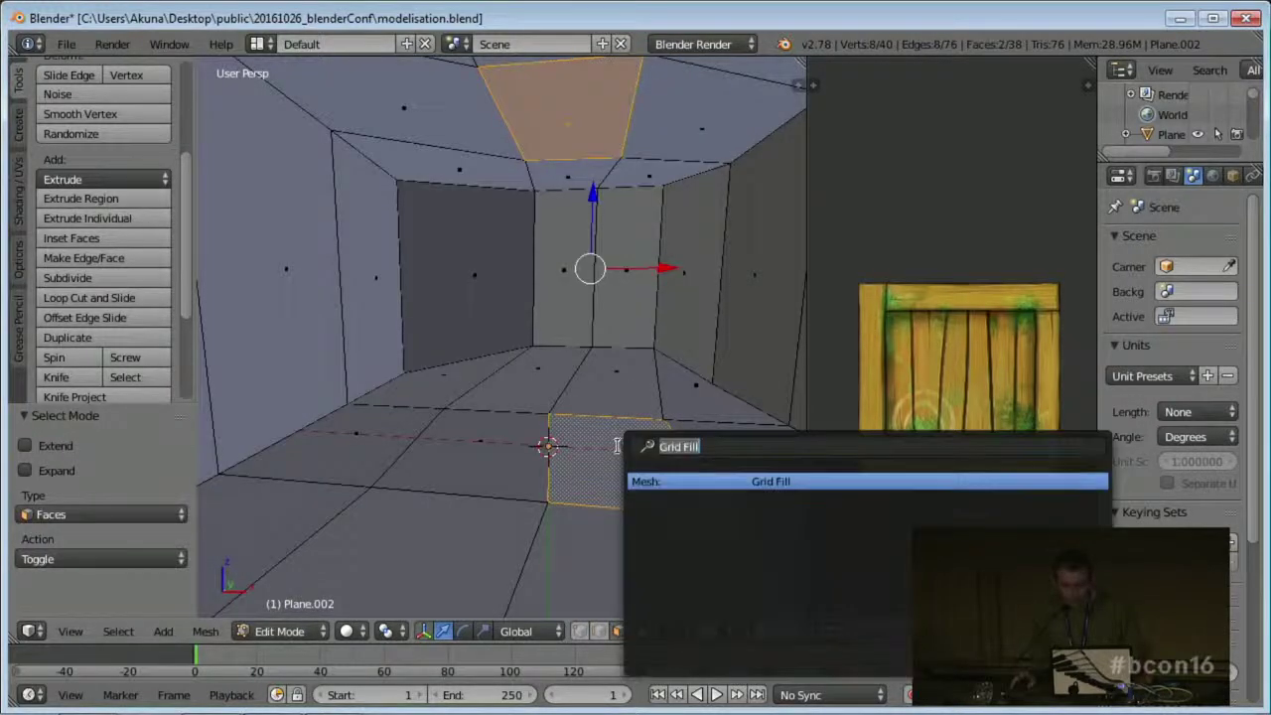
text(brid)
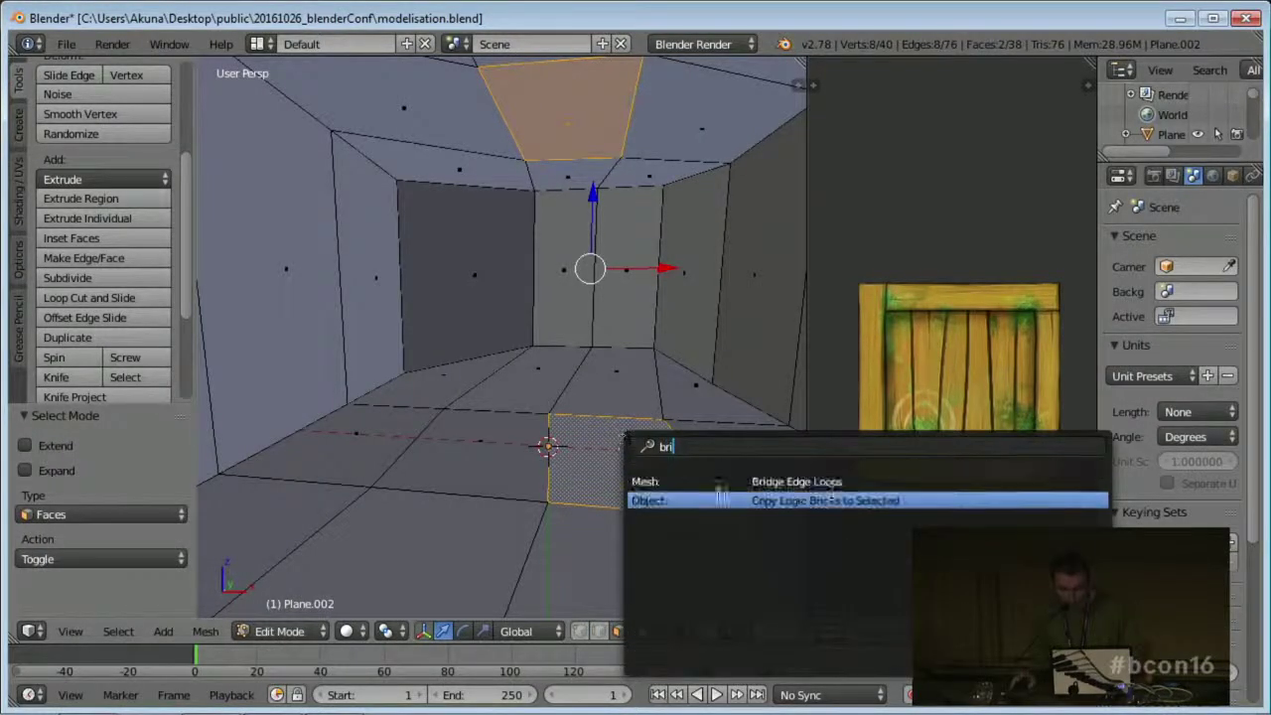
key(Return)
middle_drag(622, 293, 684, 354)
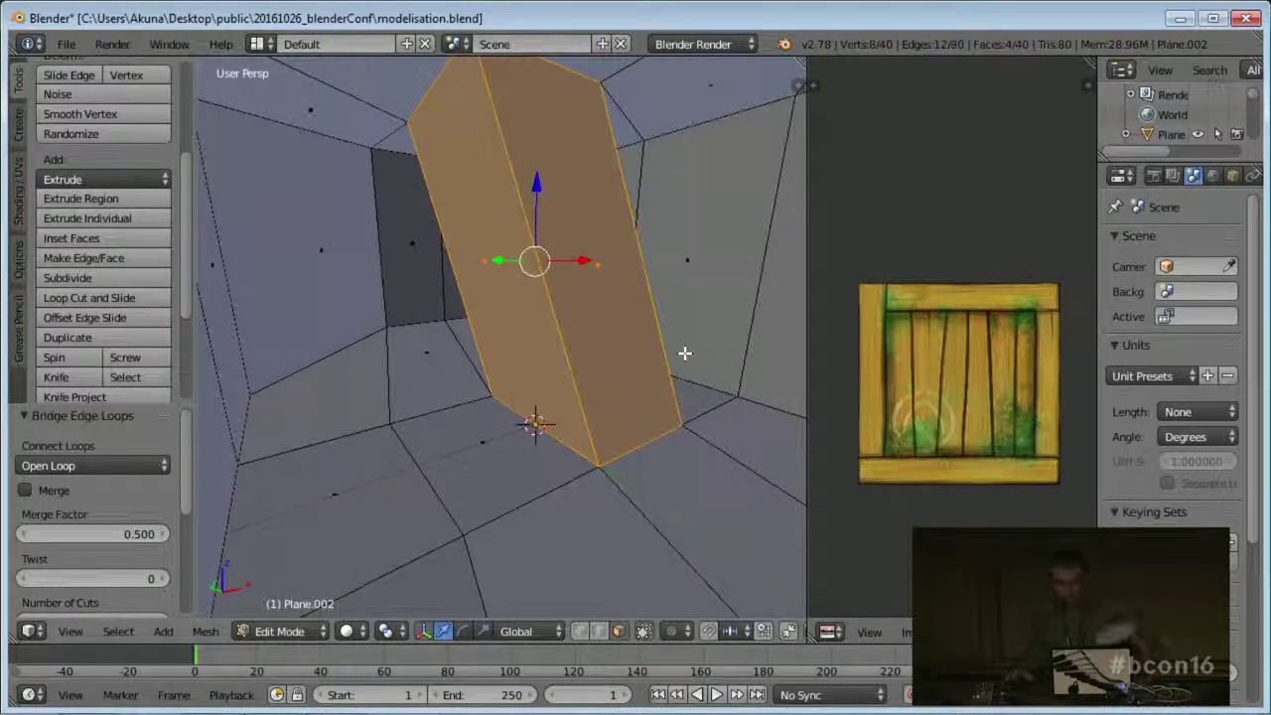
middle_drag(627, 315, 549, 346)
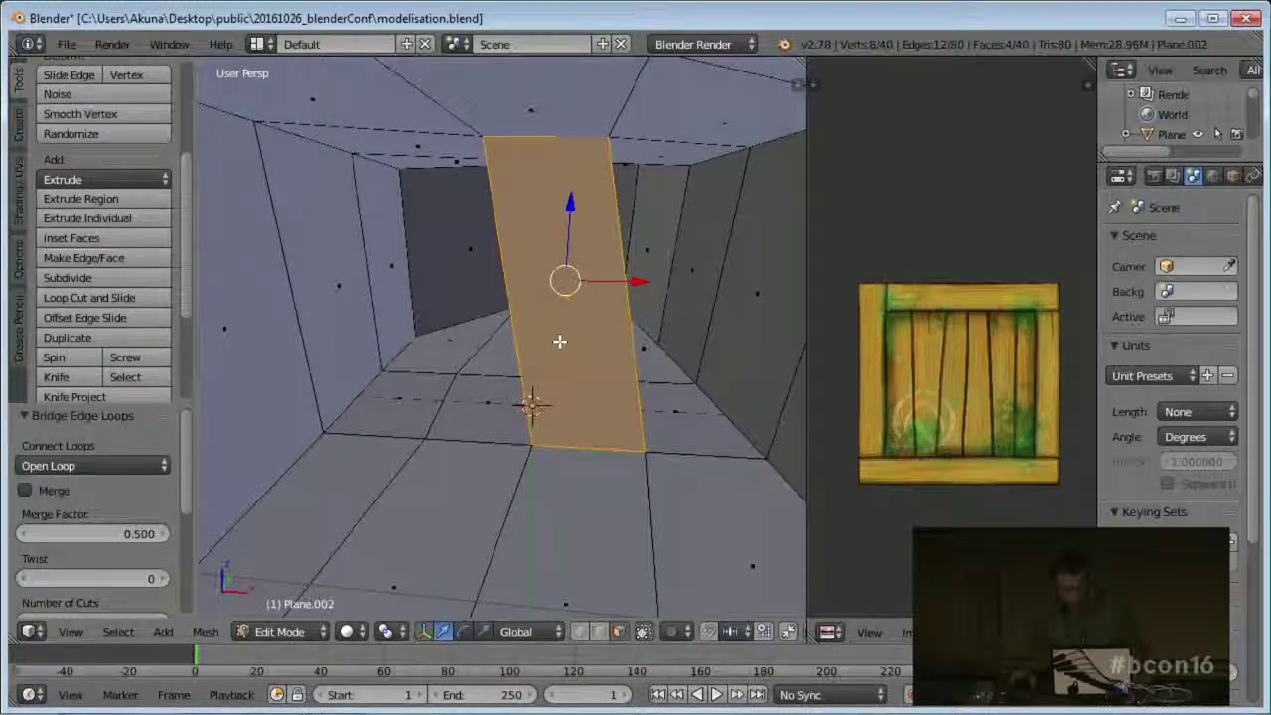
- Leave Edit Mode and delete the bridged object from the scene
key(Tab)
scroll(559, 341, down, 5)
key(x)
click(559, 425)
- Switch to the presentation, advance to the "2 - Texturing" slide and return to Blender
key(alt+Tab)
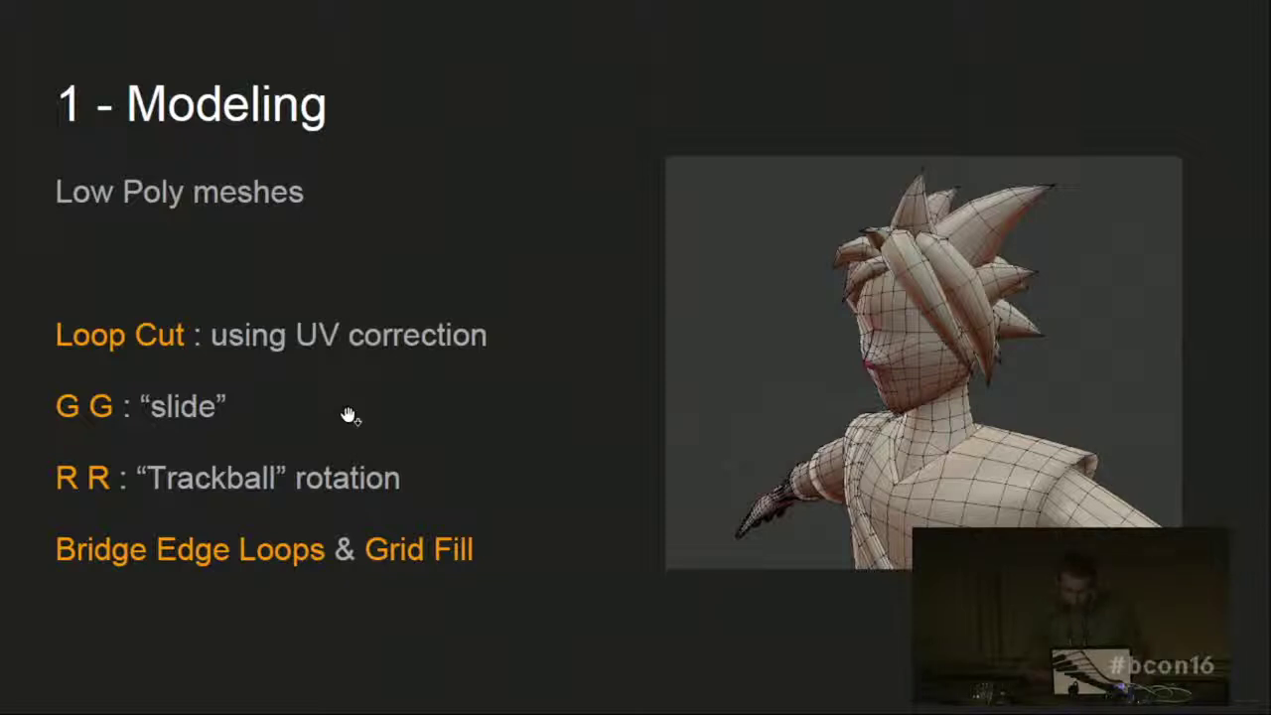
key(Right)
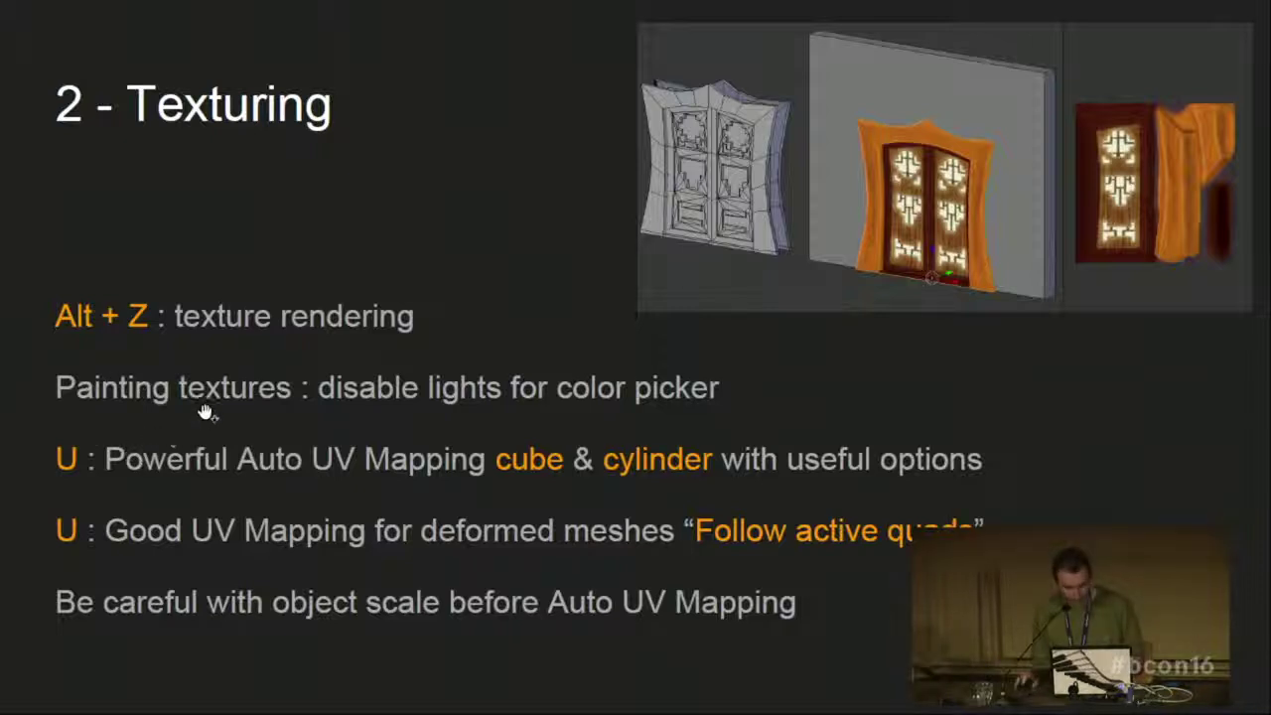
key(alt+Tab)
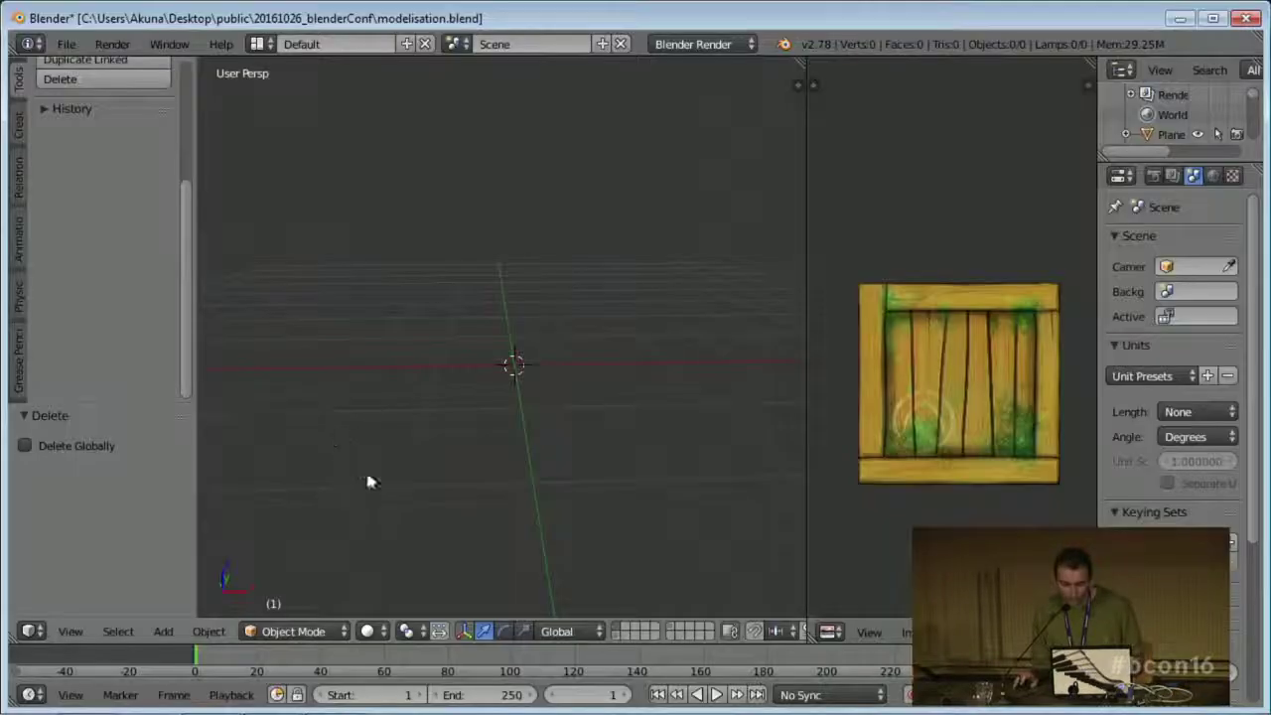
- Add a mesh cube at the center of the empty scene
middle_drag(462, 408, 522, 429)
key(shift+a)
mouse_move(556, 394)
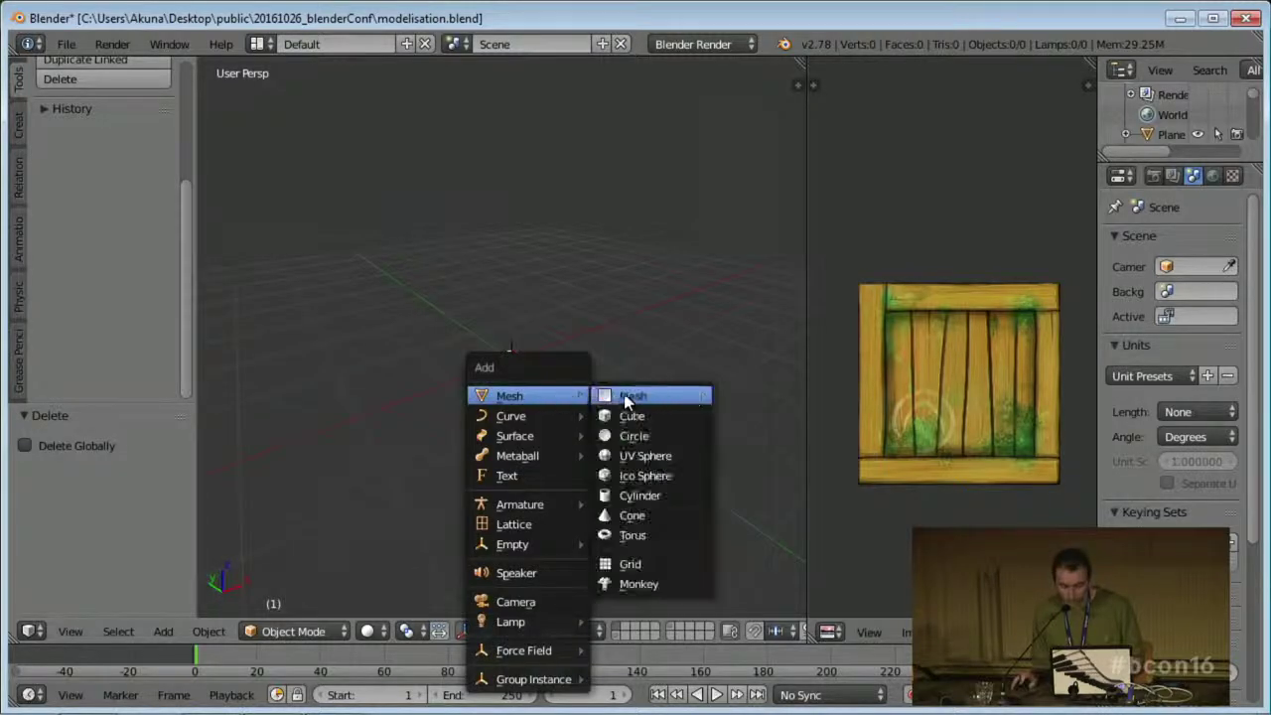
click(645, 414)
scroll(574, 438, down, 3)
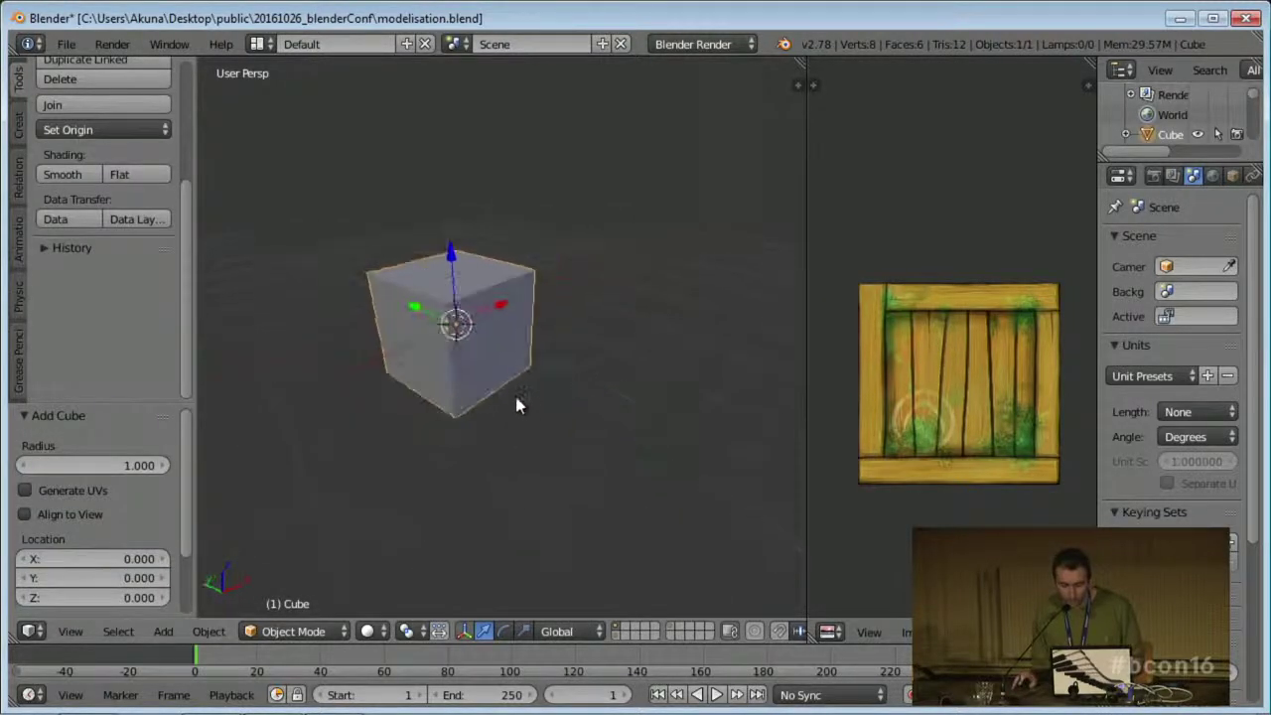
- UV-map all cube faces onto the crate texture and display the cube in textured viewport shading in Object Mode
key(Tab)
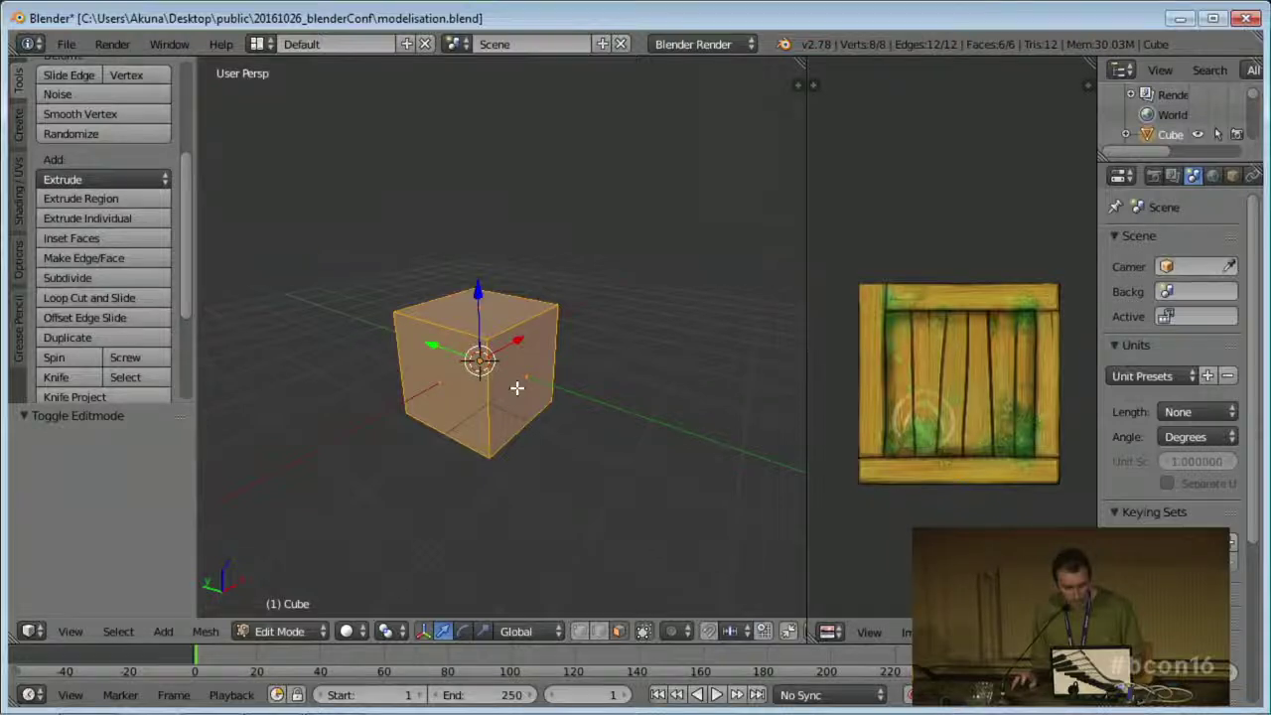
key(u)
click(514, 389)
scroll(527, 428, up, 2)
mouse_move(525, 417)
shift+middle_down()
mouse_move(517, 385)
mouse_move(498, 417)
mouse_move(488, 358)
mouse_move(491, 376)
mouse_move(467, 392)
shift+middle_up()
key(alt+z)
key(Tab)
middle_drag(626, 424, 613, 380)
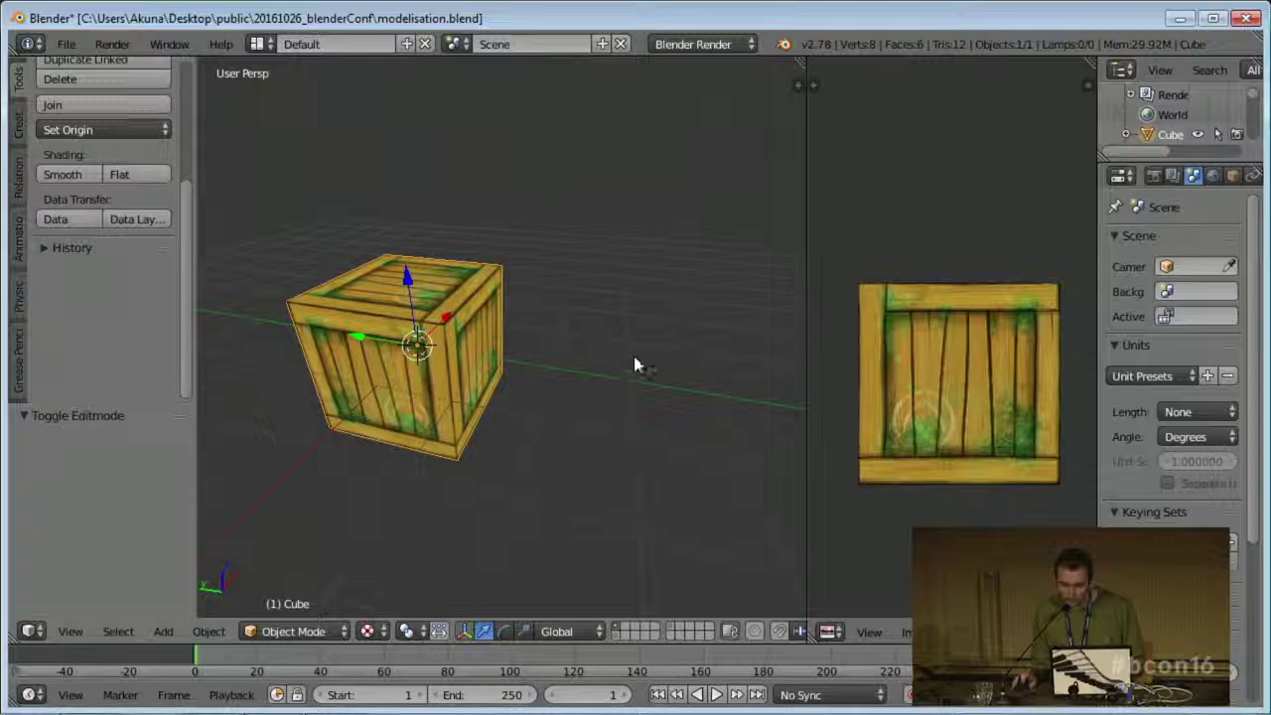
- Add a point lamp, raise it above the cube and offset it about 2.661 on X and -2.150 on Y
key(shift+a)
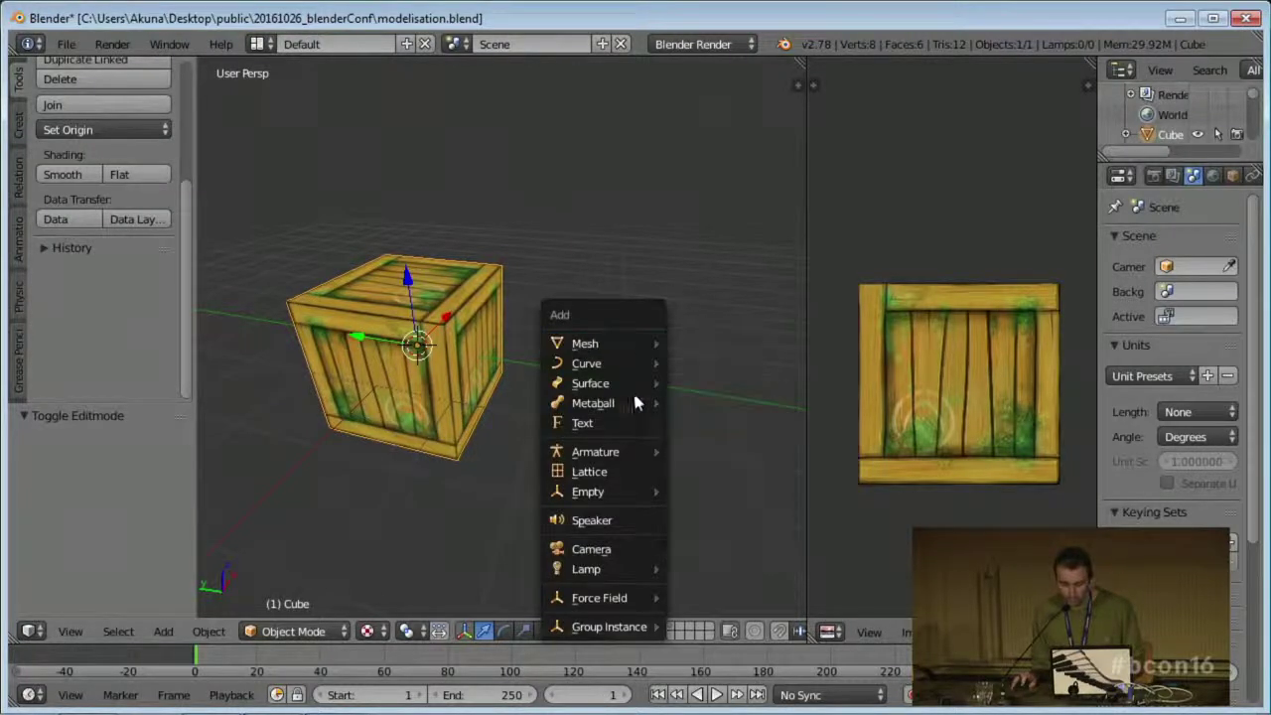
mouse_move(587, 569)
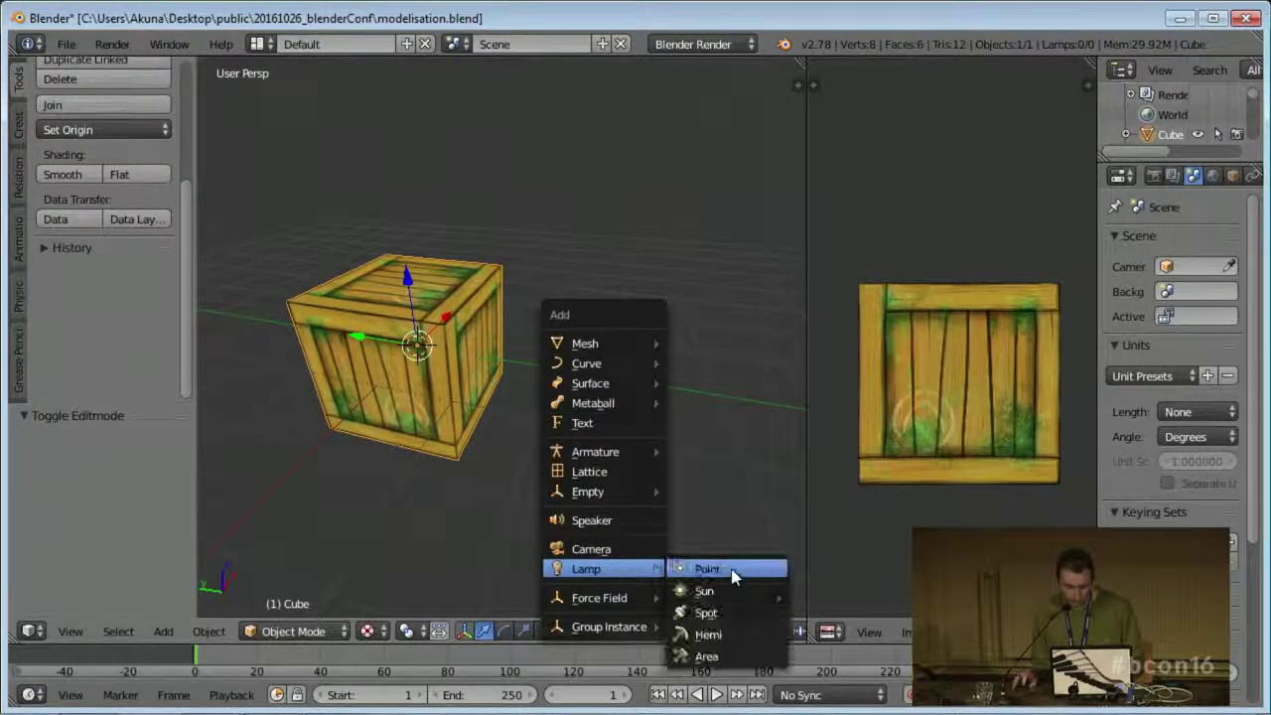
click(698, 569)
scroll(576, 399, down, 4)
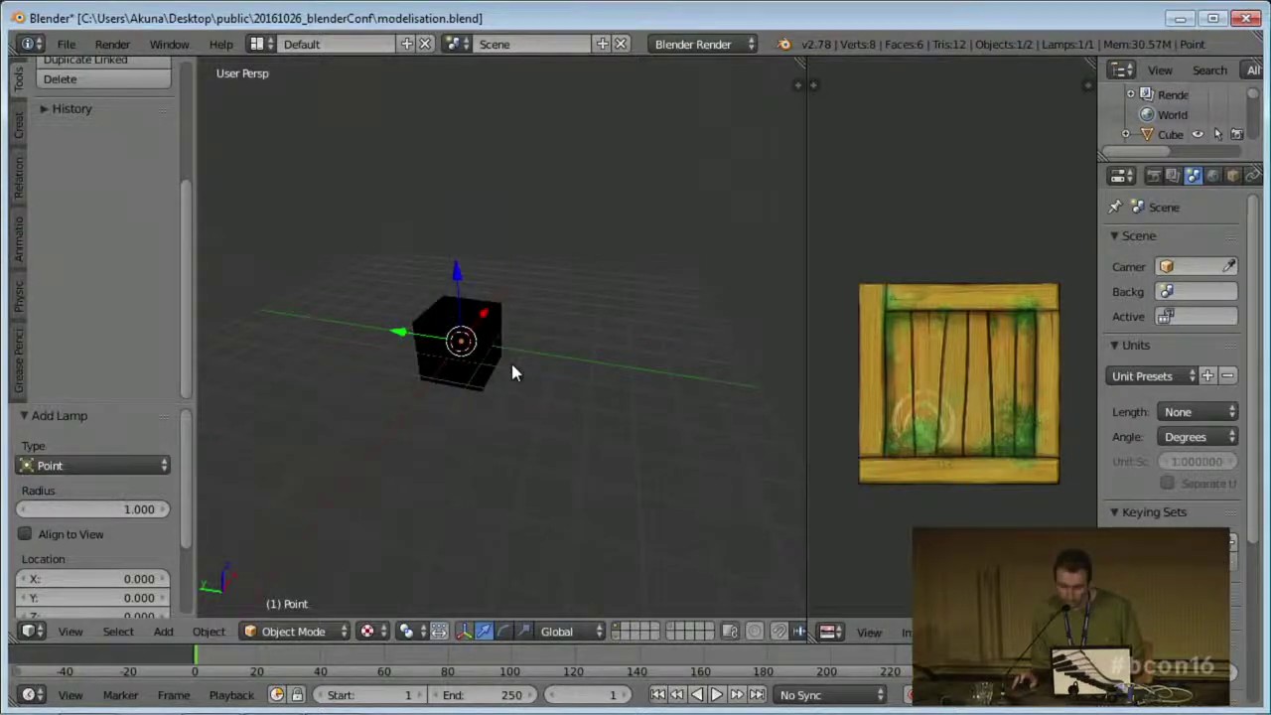
key(g)
key(z)
click(514, 230)
key(shift+z)
click(602, 312)
middle_drag(586, 443, 506, 418)
scroll(513, 427, up, 3)
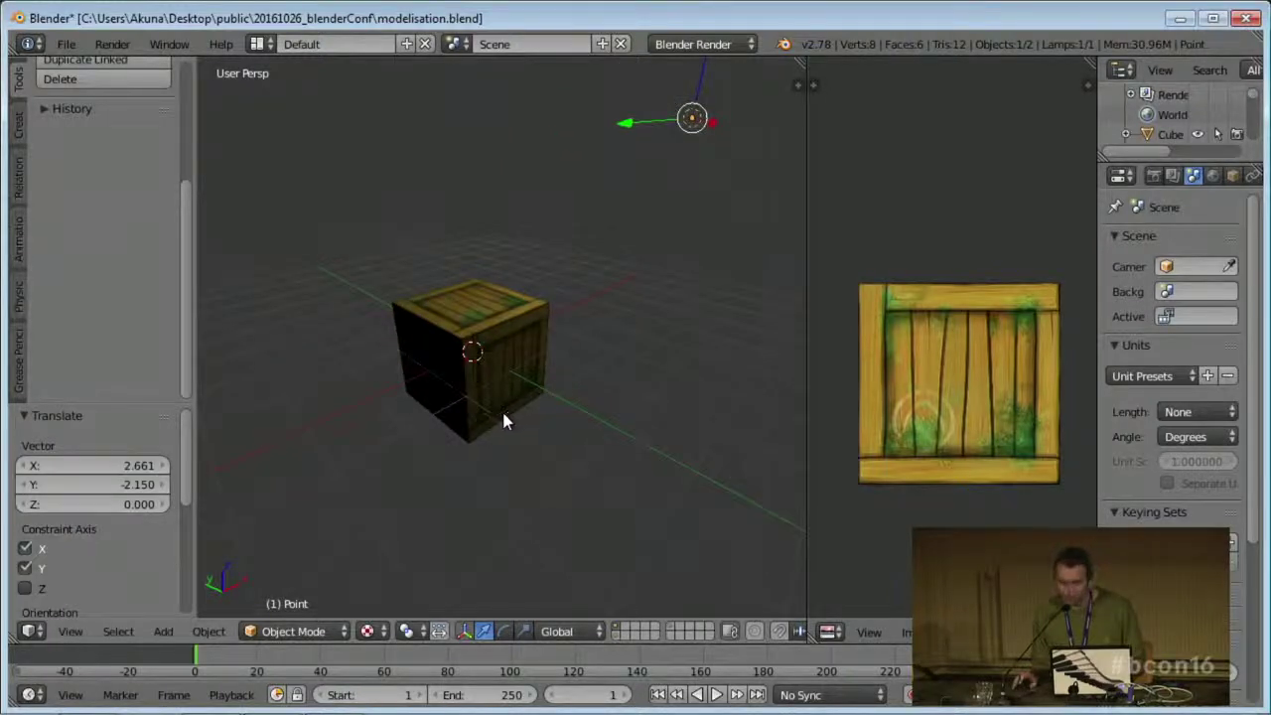
- Put the cube in Texture Paint mode and sample the brush color from the green stain on its top face
right_click(501, 409)
scroll(475, 331, up, 3)
click(294, 633)
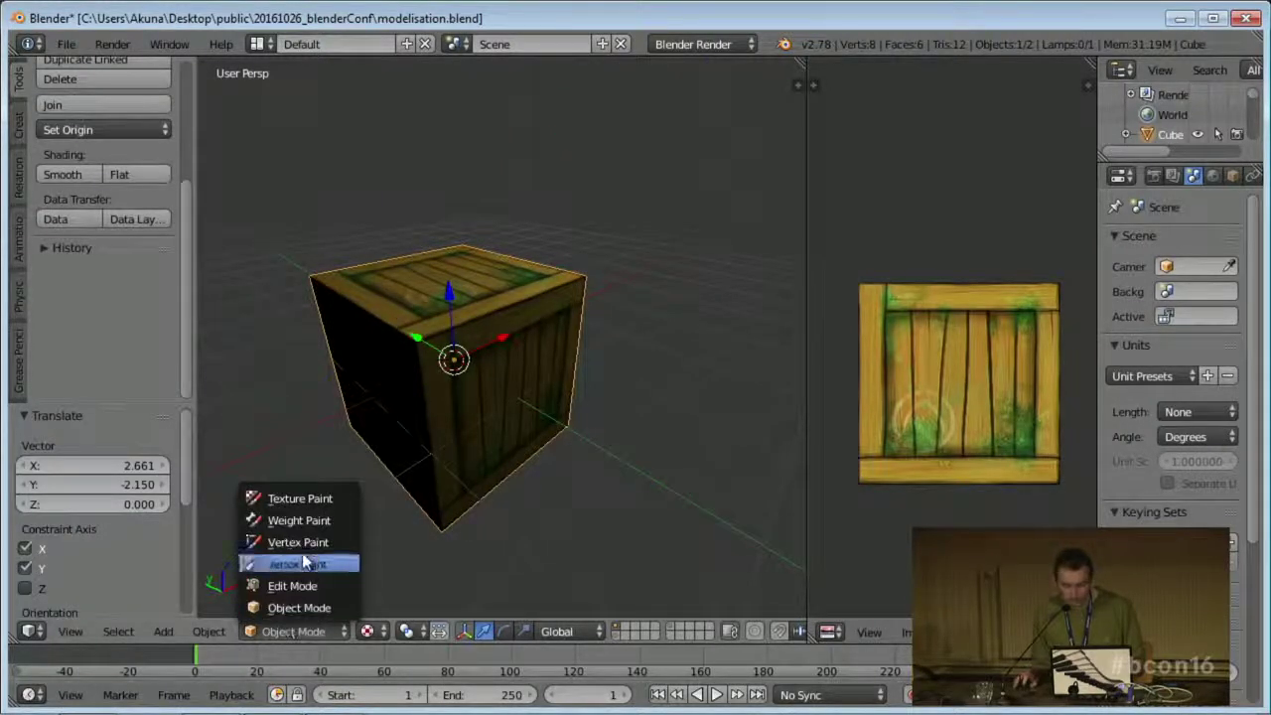
click(298, 499)
mouse_move(409, 368)
middle_down()
mouse_move(430, 446)
mouse_move(467, 481)
middle_up()
scroll(463, 491, up, 3)
mouse_move(460, 407)
middle_down()
mouse_move(434, 344)
mouse_move(468, 411)
mouse_move(511, 440)
mouse_move(468, 227)
middle_up()
scroll(457, 406, up, 2)
key(s)
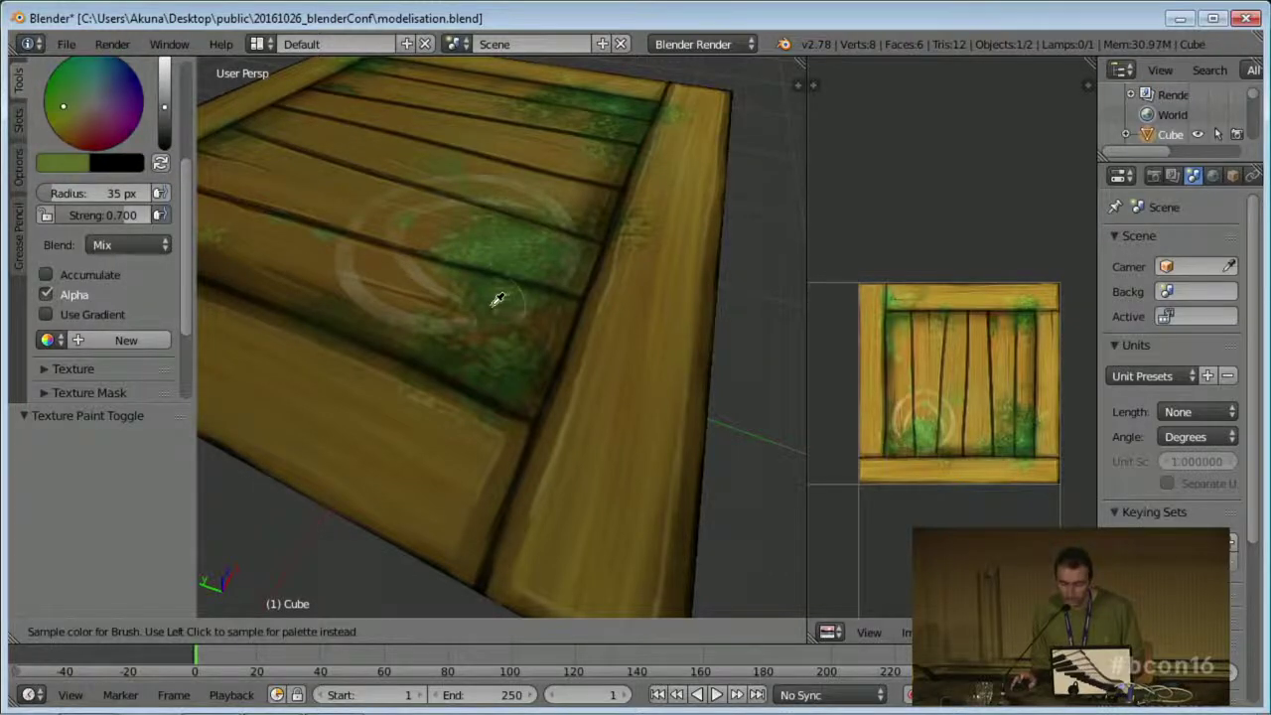
click(499, 296)
- Sample the brush color from the unlit side of the cube
mouse_move(527, 248)
middle_down()
mouse_move(520, 312)
mouse_move(474, 275)
mouse_move(497, 377)
mouse_move(510, 331)
mouse_move(471, 367)
middle_up()
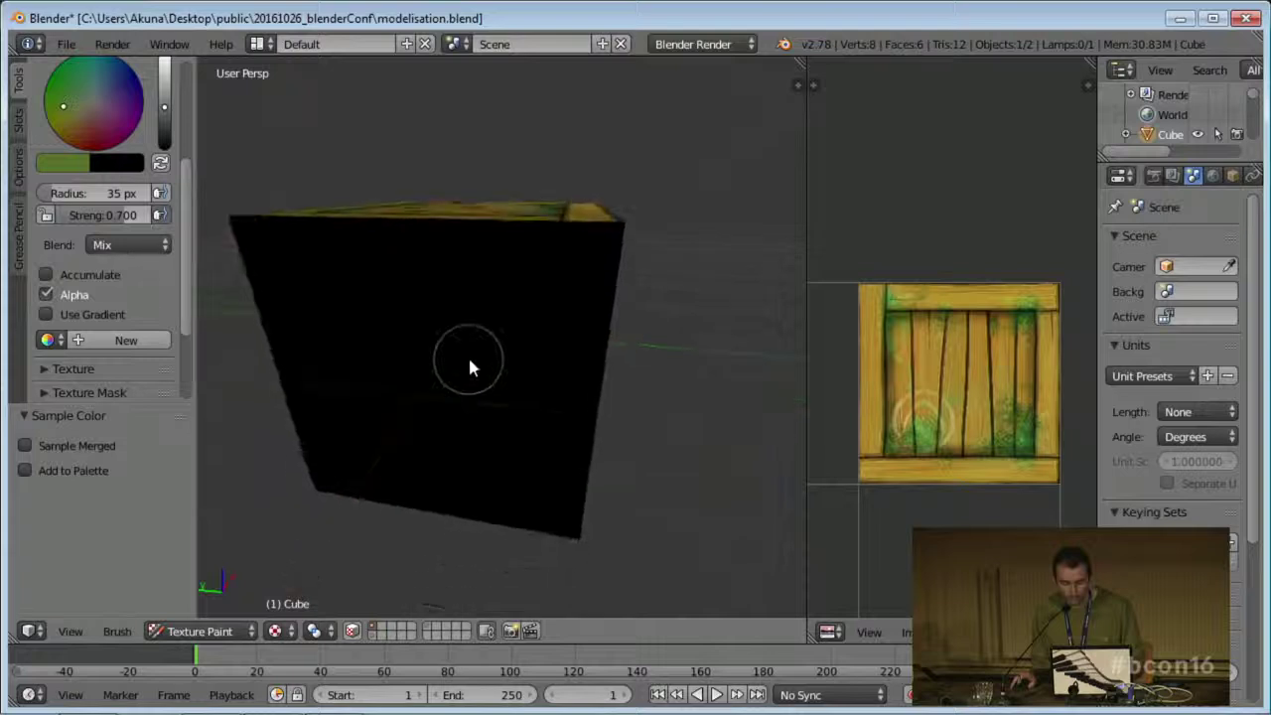
key(s)
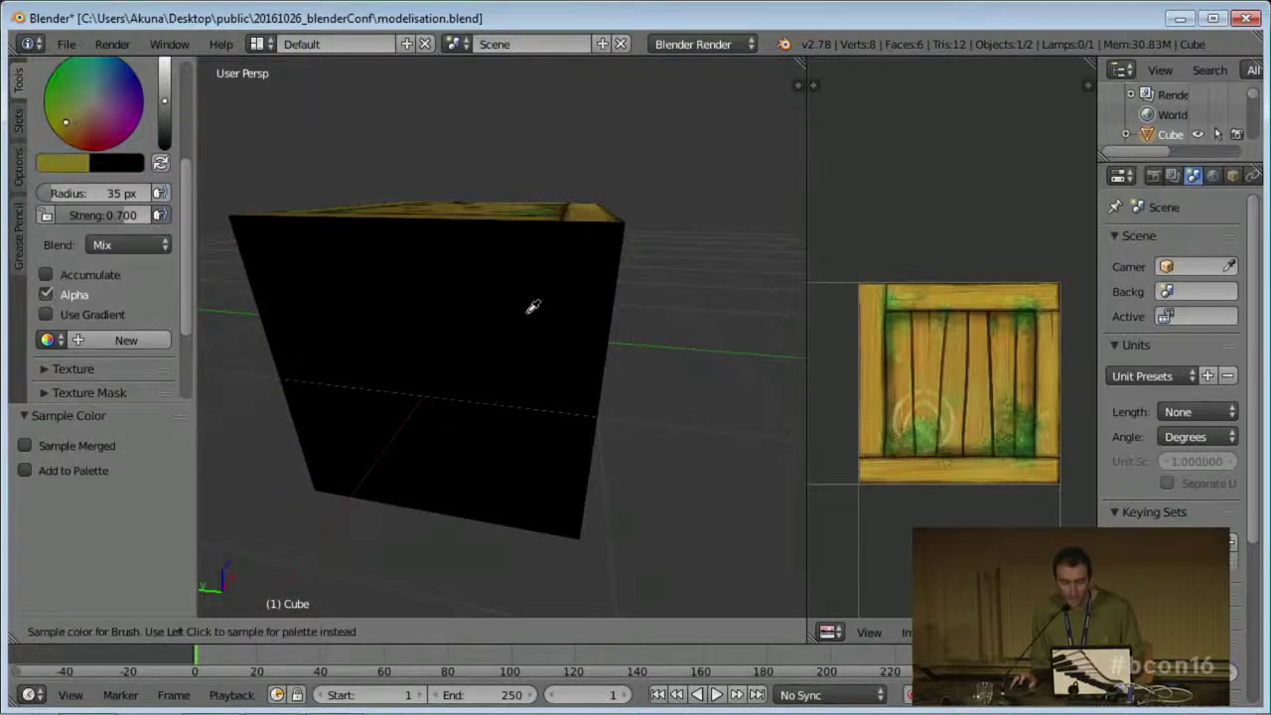
click(562, 335)
middle_drag(563, 335, 500, 339)
scroll(495, 347, down, 5)
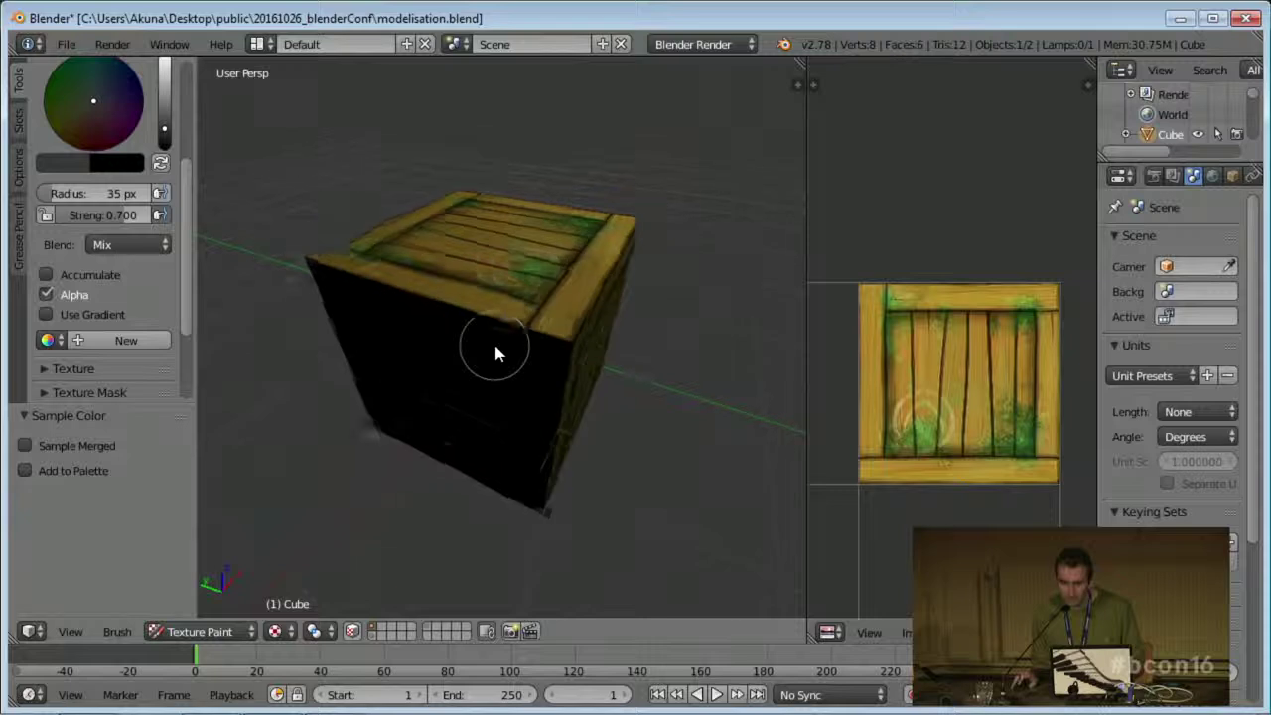
- Return to Object Mode and delete the point lamp above the cube
middle_drag(524, 363, 633, 122)
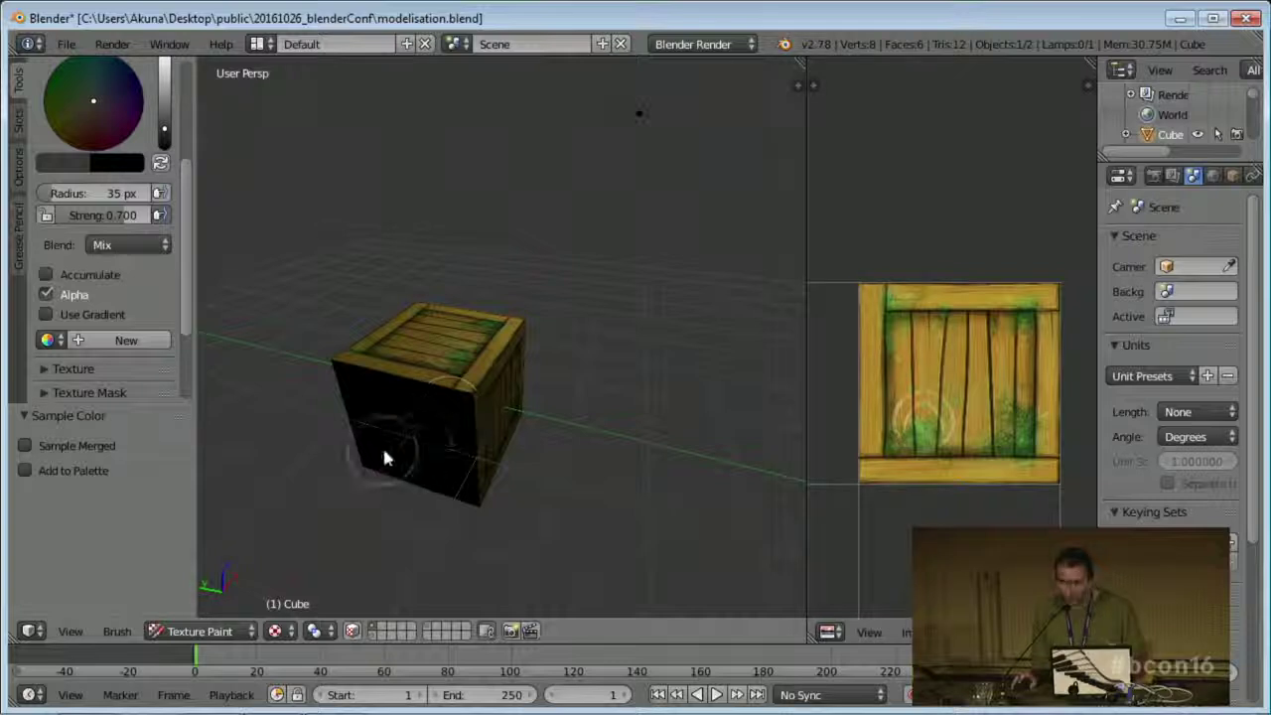
key(Tab)
key(Tab)
right_click(638, 118)
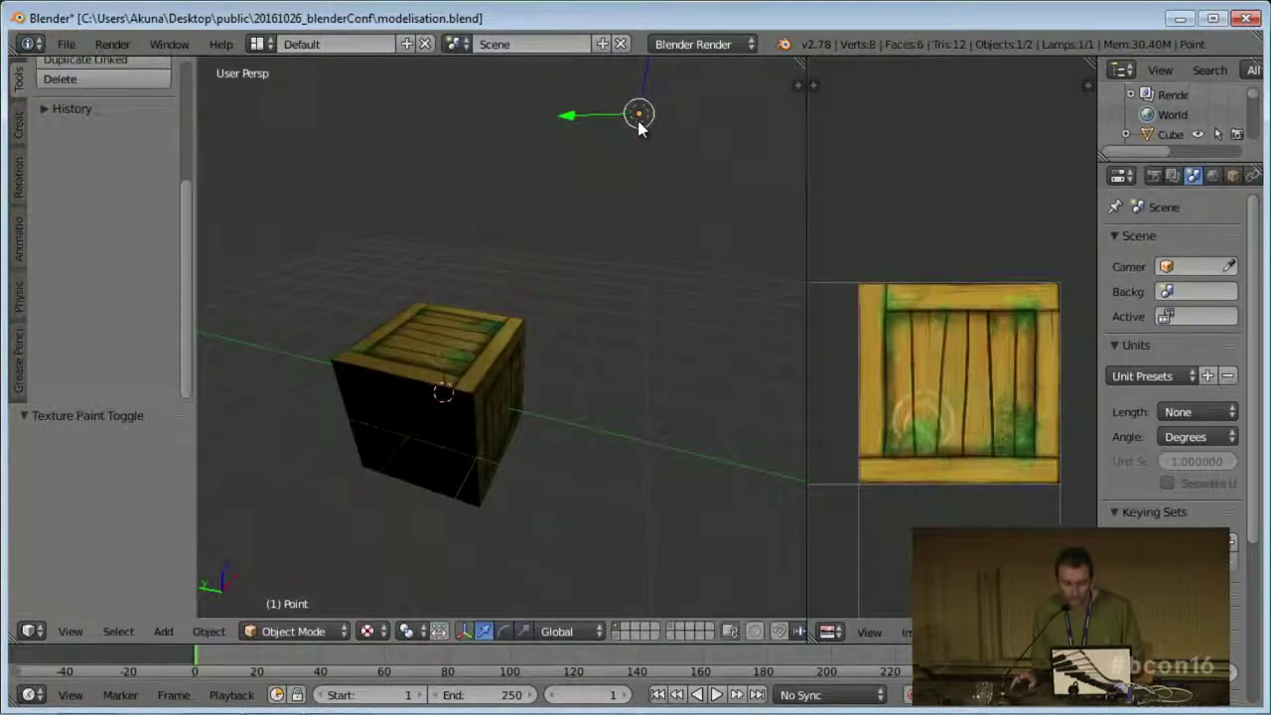
key(x)
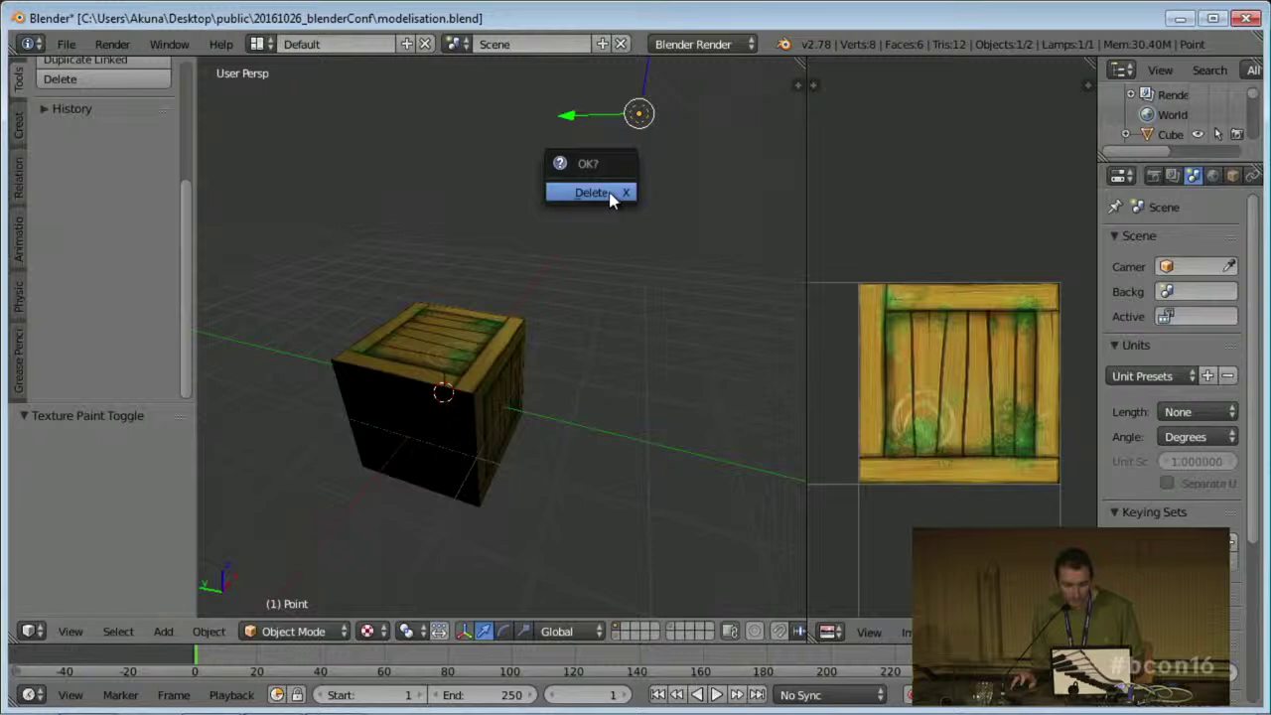
click(613, 193)
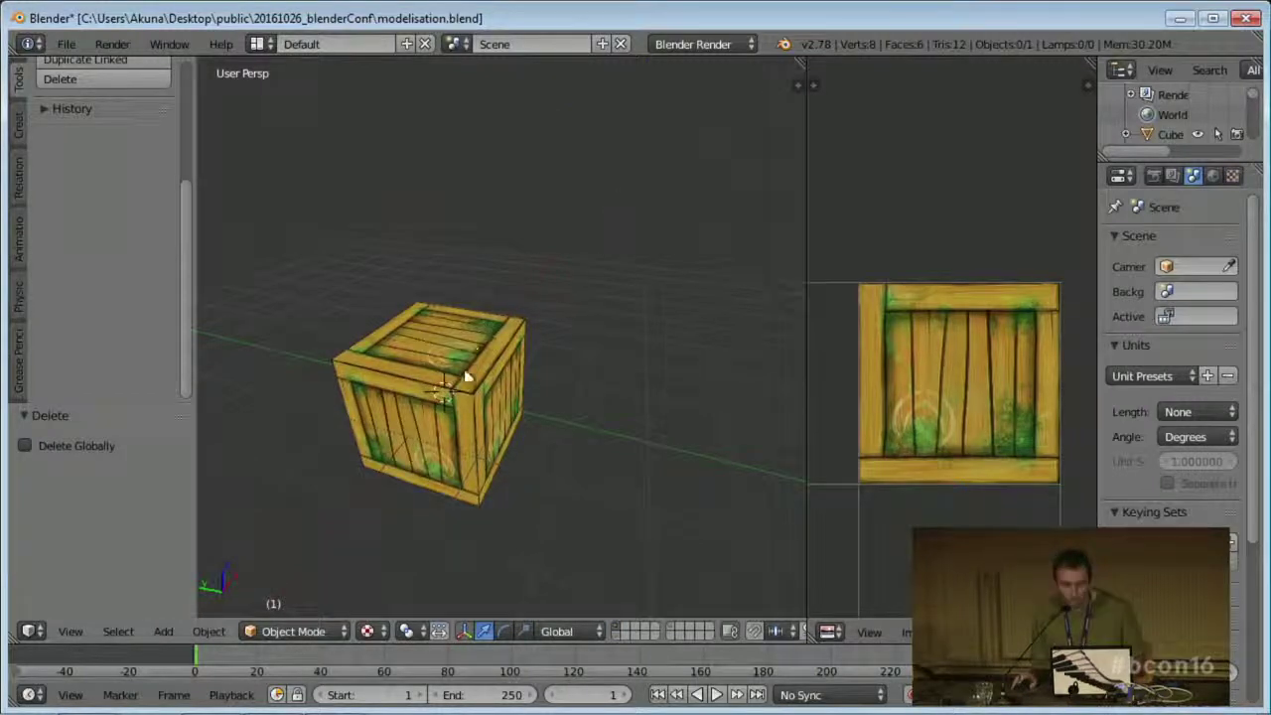
shift+middle_drag(472, 388, 507, 389)
scroll(553, 381, up, 3)
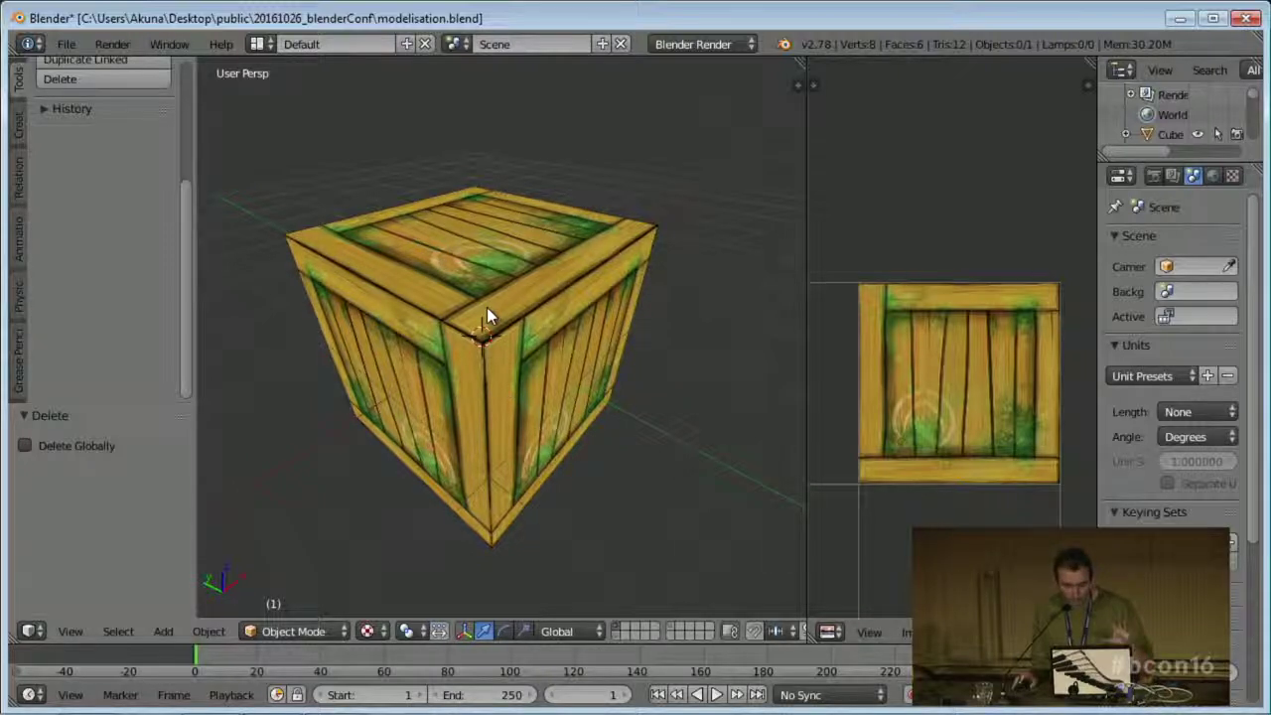
middle_drag(487, 310, 508, 376)
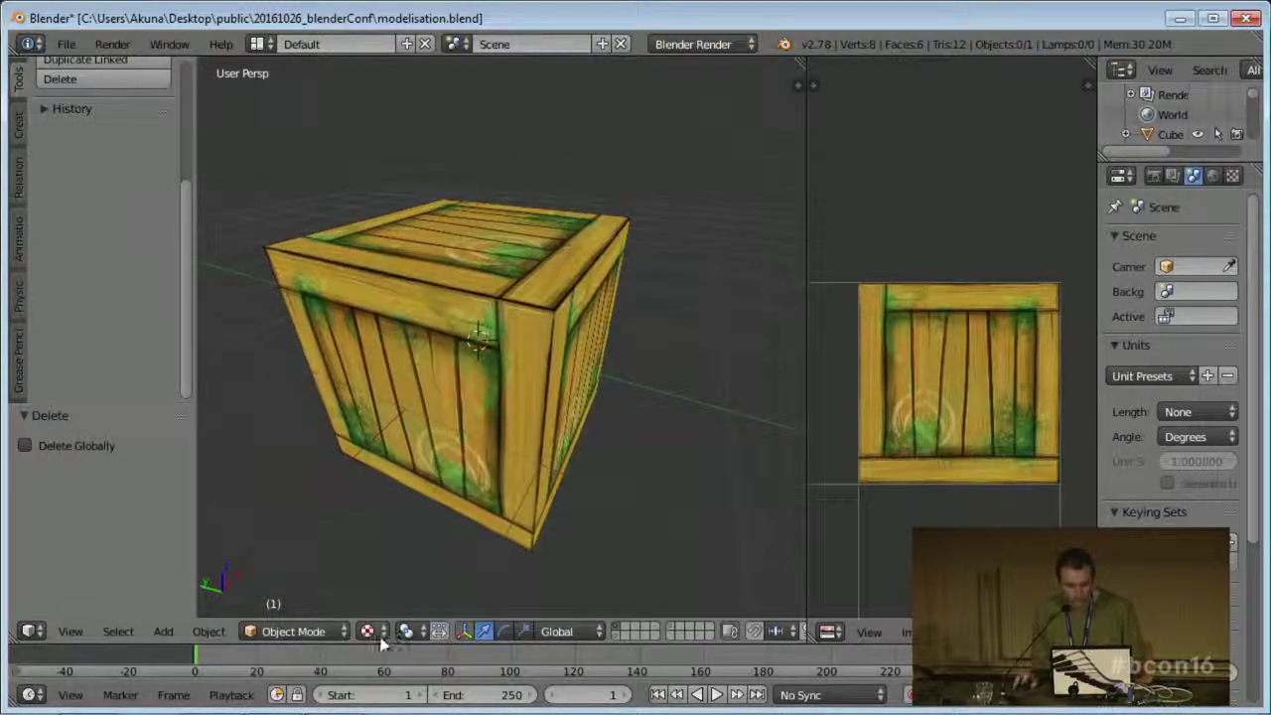
- Select the crate cube and put it back in Texture Paint mode
click(377, 632)
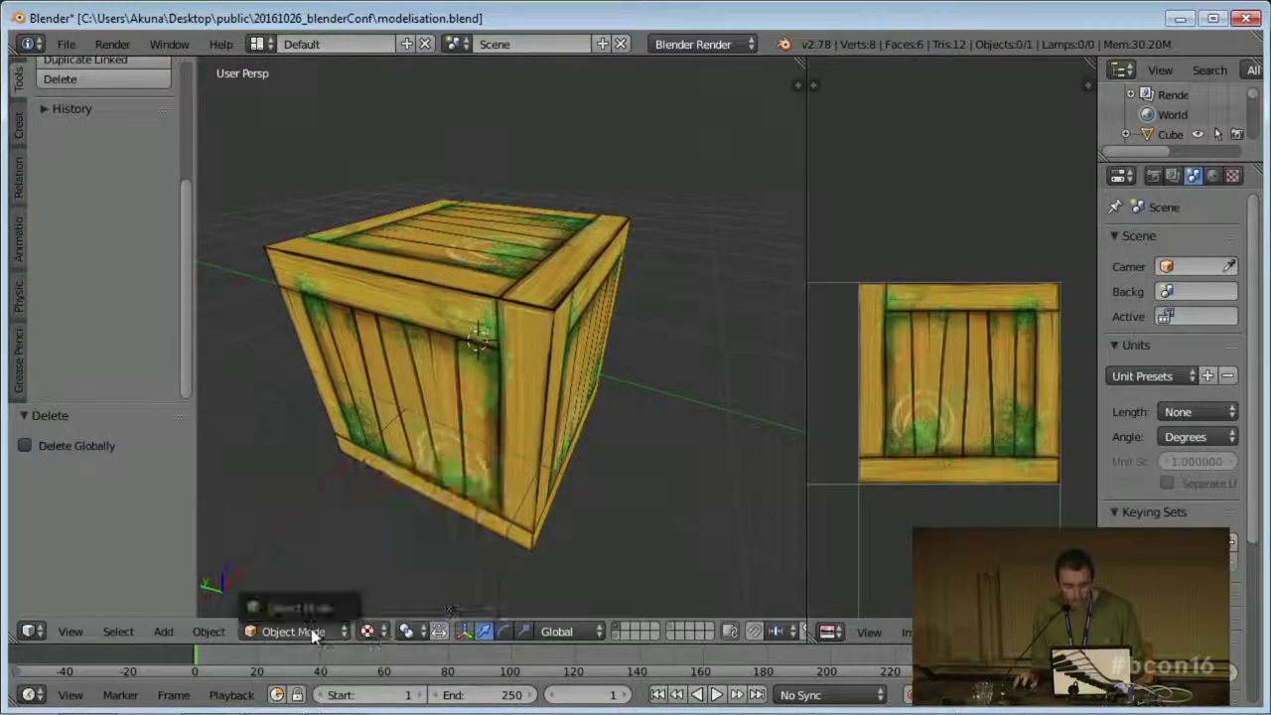
right_click(414, 413)
click(204, 632)
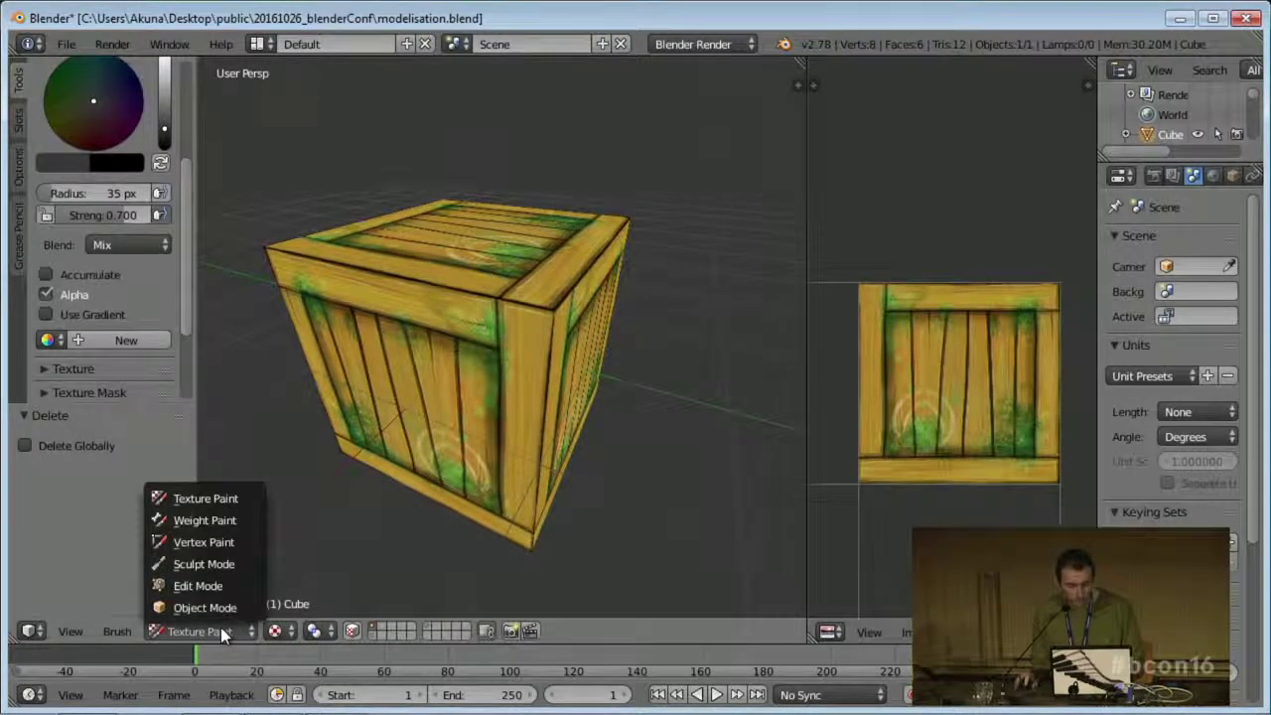
click(206, 497)
- Paint a test stroke in the sampled dark grey on the crate and undo it
middle_drag(537, 250, 487, 306)
mouse_move(487, 305)
mouse_down()
mouse_move(526, 250)
mouse_move(586, 374)
mouse_up()
mouse_move(586, 375)
middle_down()
mouse_move(498, 340)
mouse_move(556, 425)
middle_up()
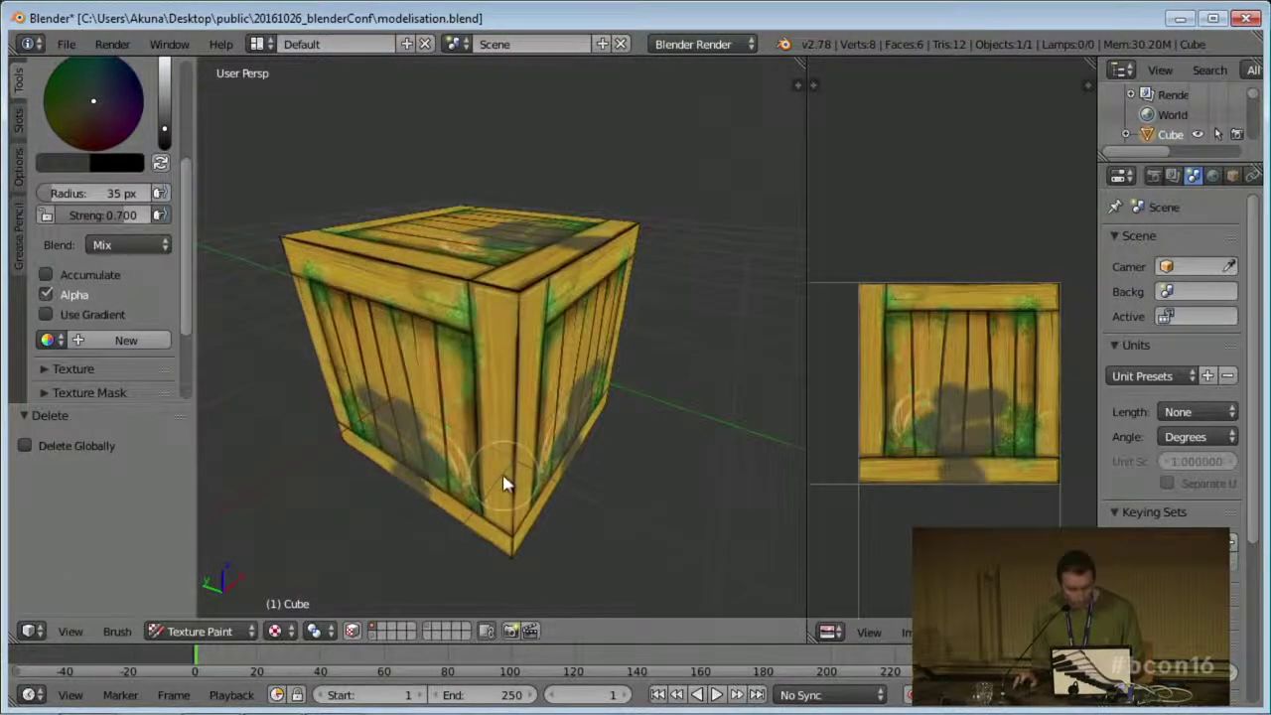
key(ctrl+z)
middle_drag(505, 483, 482, 454)
- Set the viewport shading to Solid and examine the crate's colors from several angles
click(282, 632)
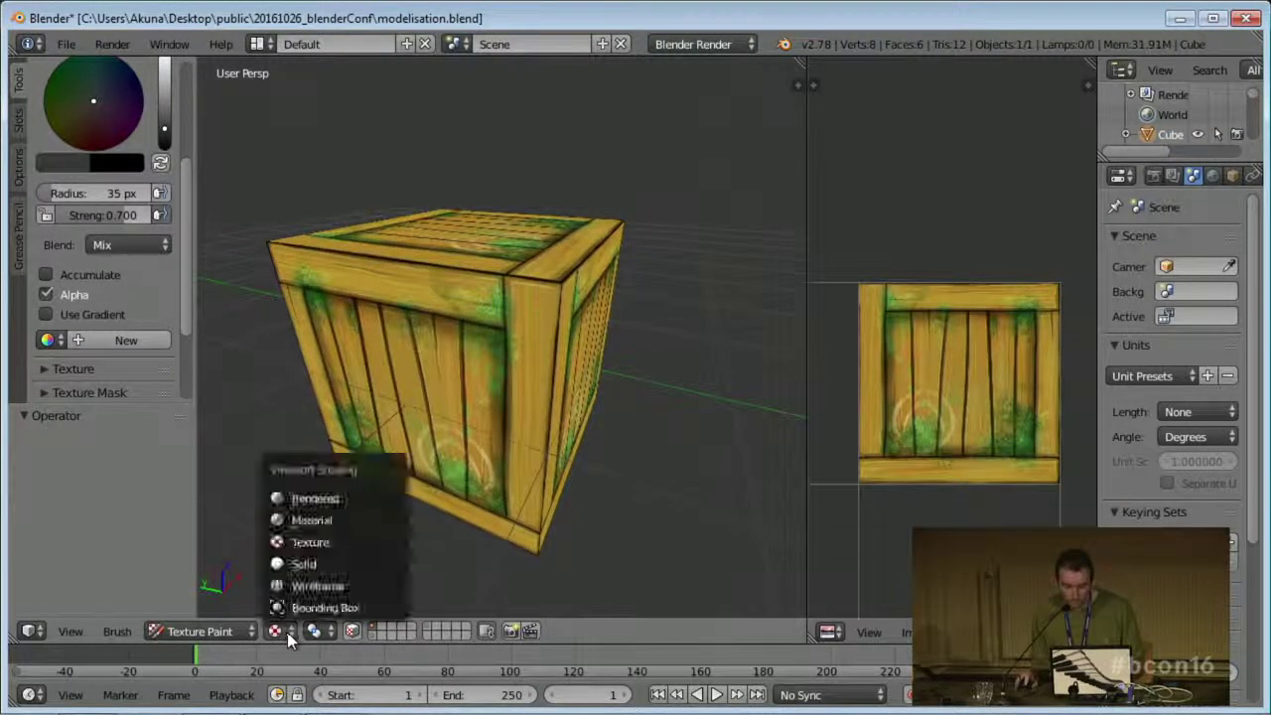
click(320, 570)
mouse_move(318, 570)
middle_down()
mouse_move(432, 511)
mouse_move(371, 511)
mouse_move(440, 488)
mouse_move(483, 500)
mouse_move(515, 463)
mouse_move(483, 446)
middle_up()
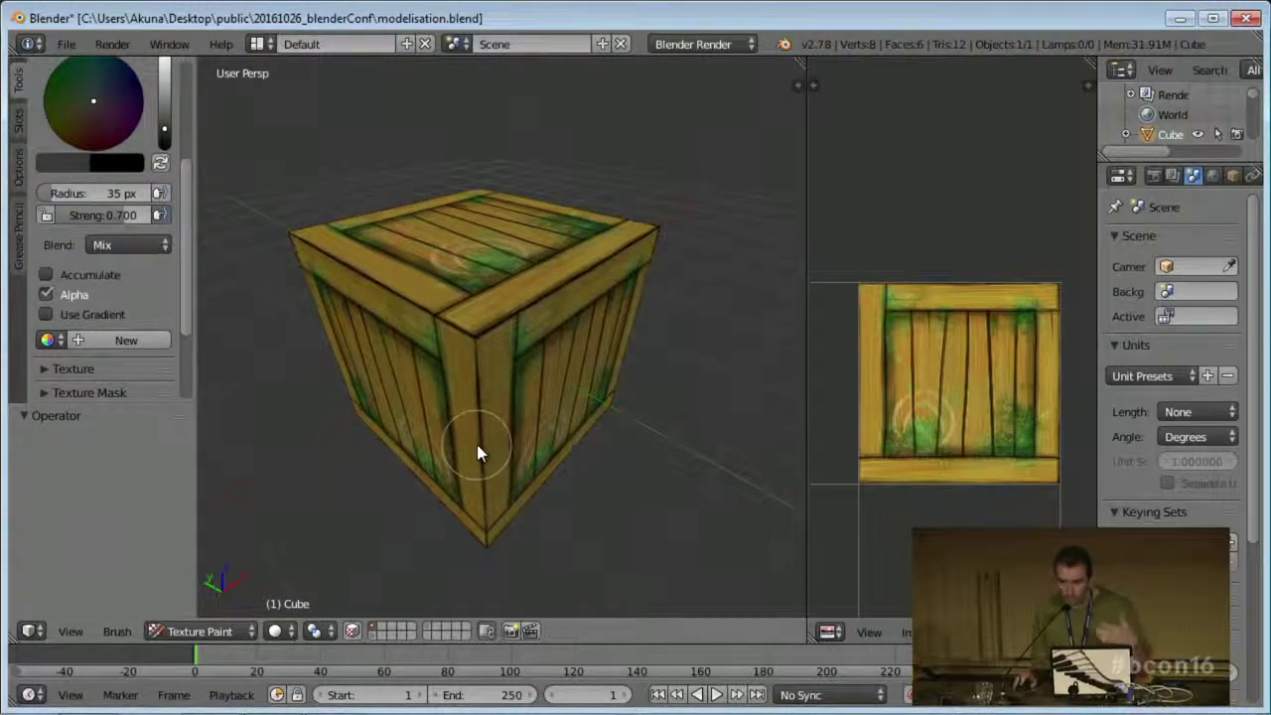
drag(477, 444, 432, 442)
middle_drag(432, 442, 418, 499)
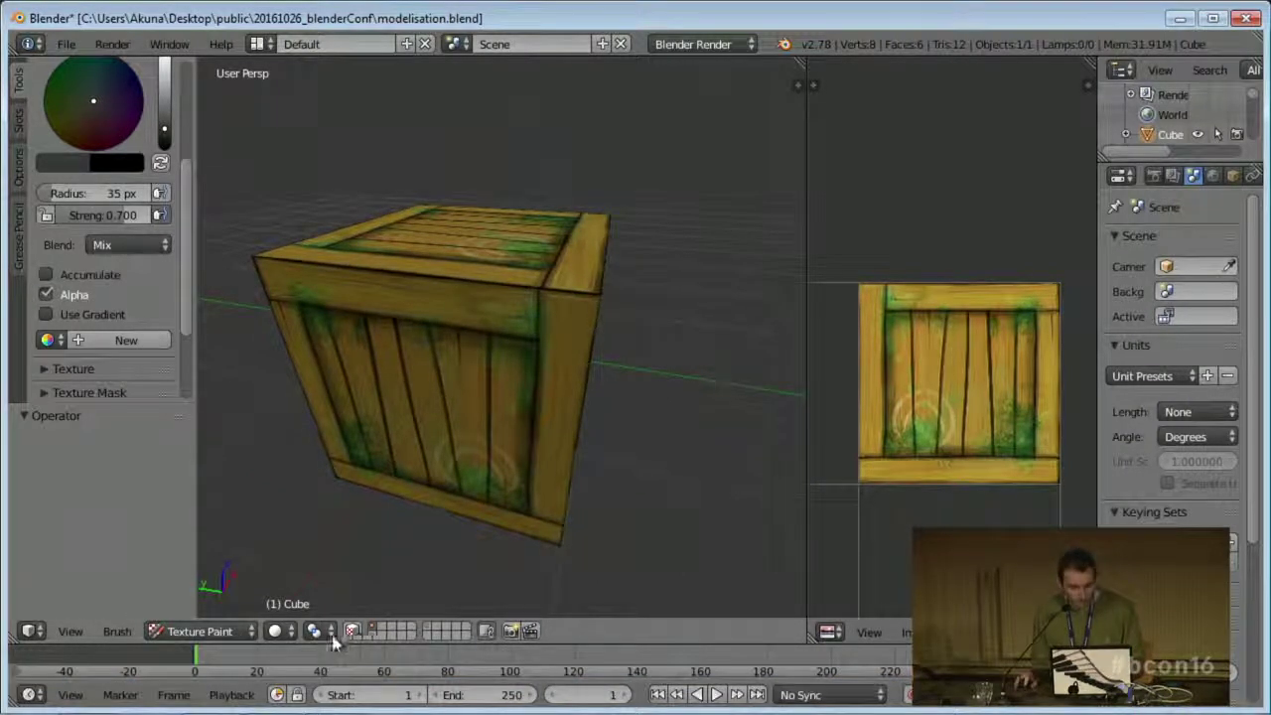
- Set the viewport shading back to Texture and view the crate from above one corner
click(276, 634)
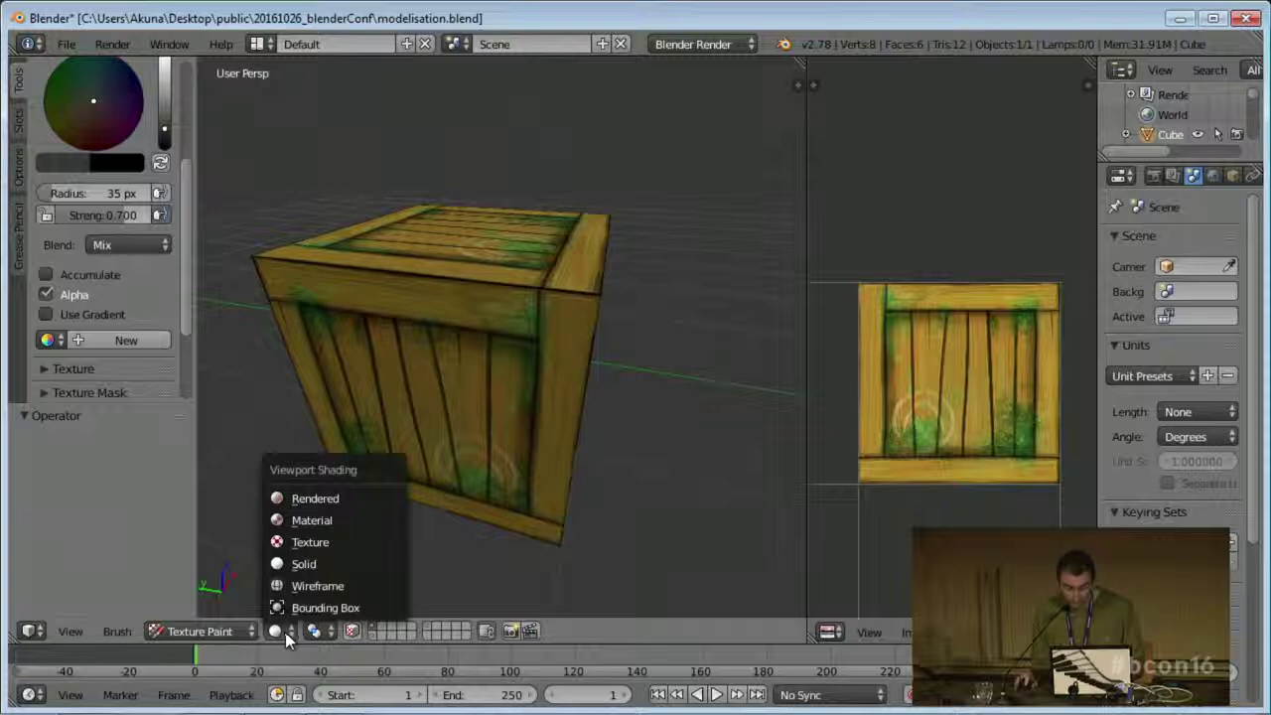
click(312, 544)
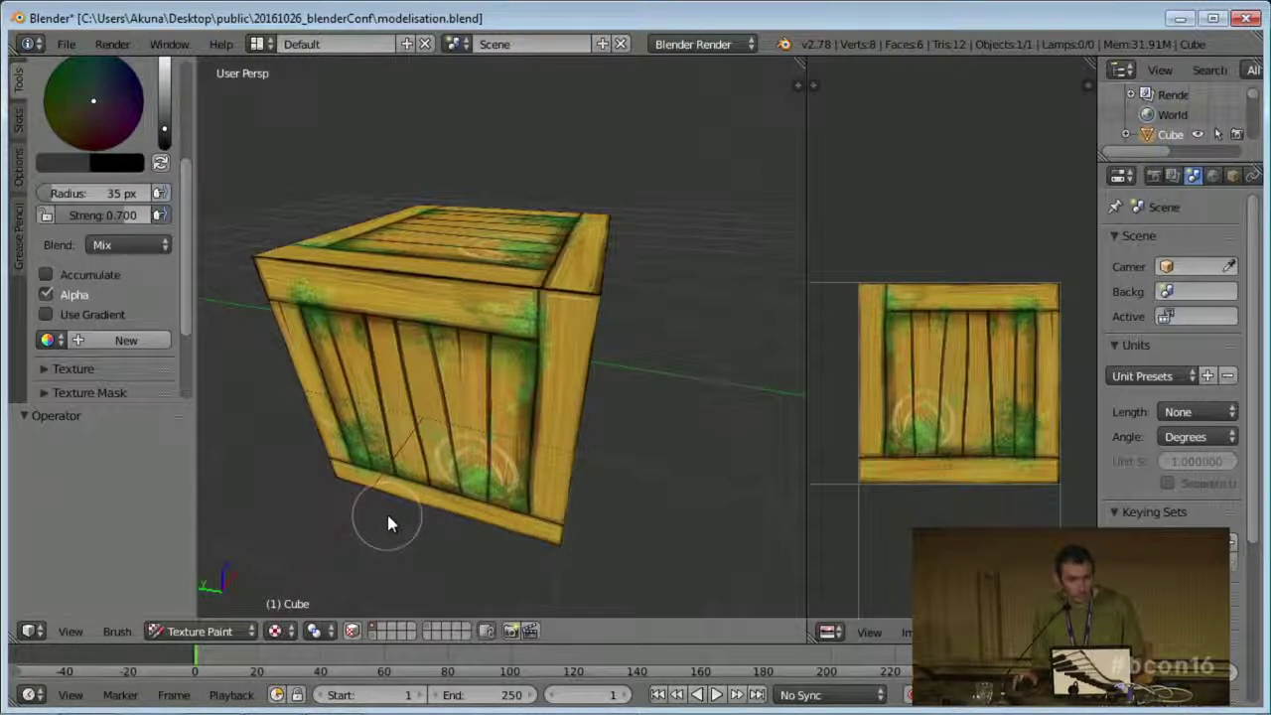
middle_drag(440, 446, 444, 492)
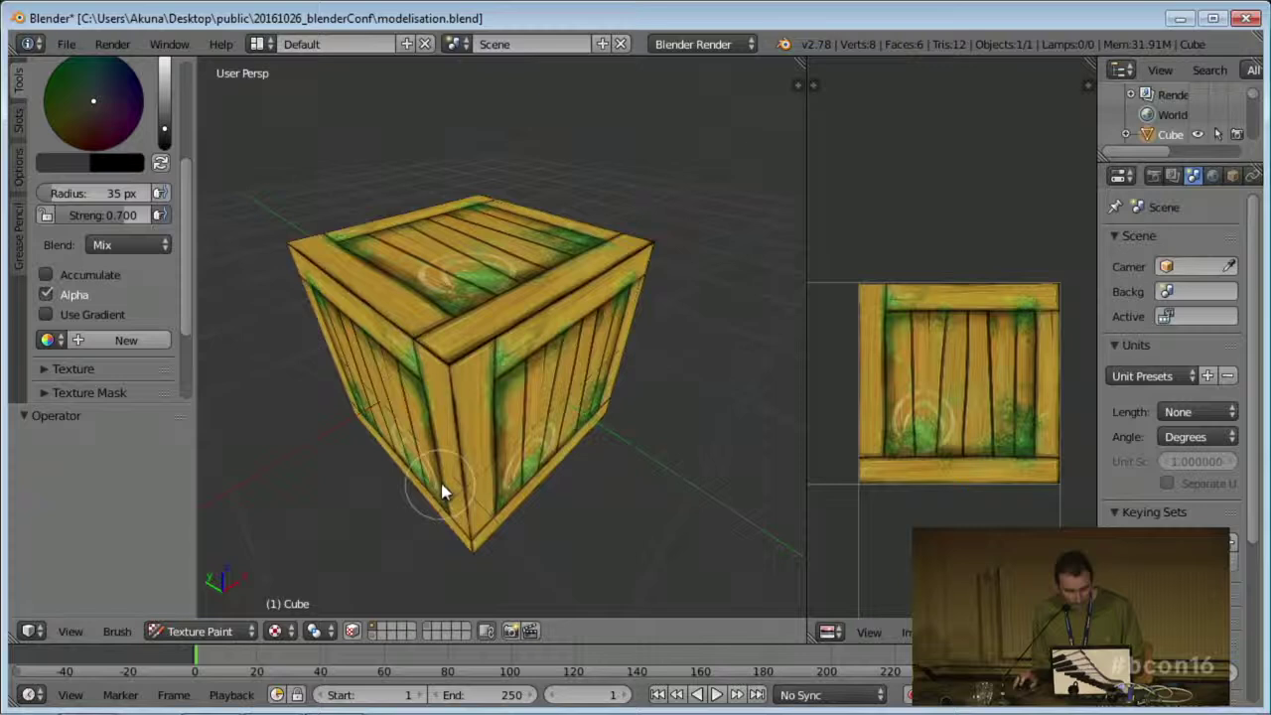
scroll(517, 448, down, 3)
middle_drag(517, 448, 511, 468)
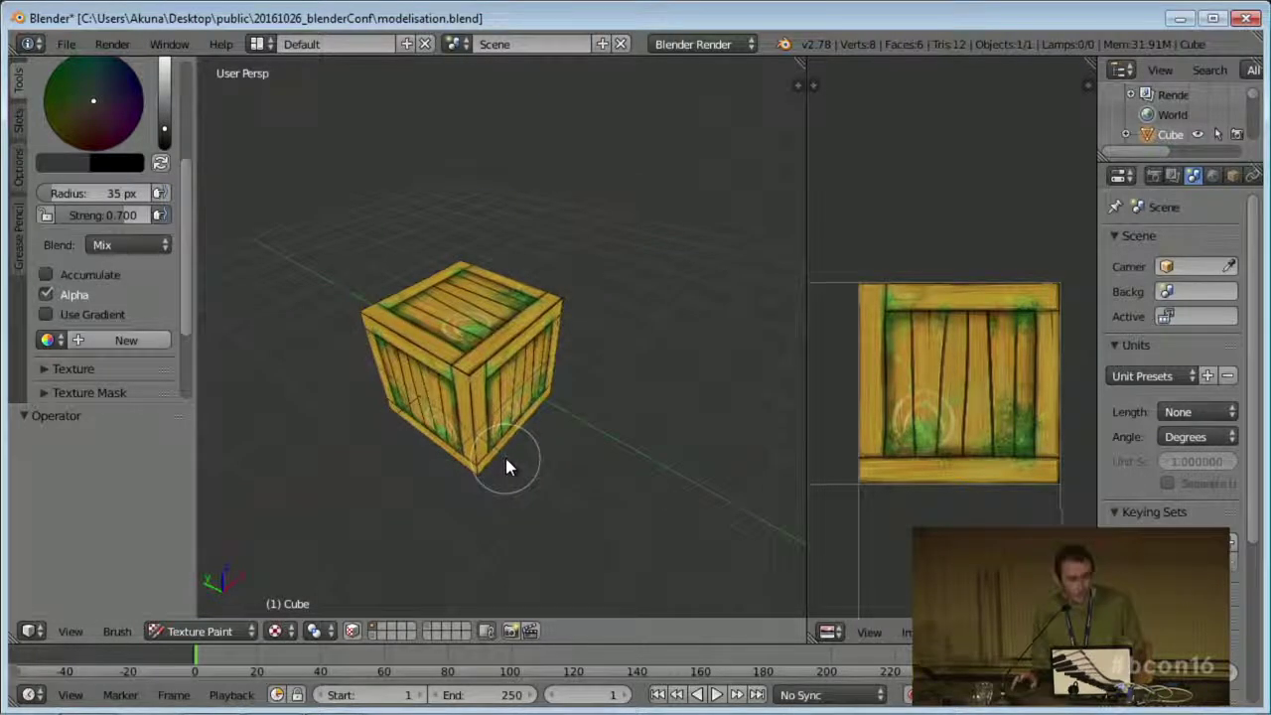
mouse_move(525, 446)
middle_down()
mouse_move(557, 424)
mouse_move(510, 446)
middle_up()
scroll(520, 452, down, 2)
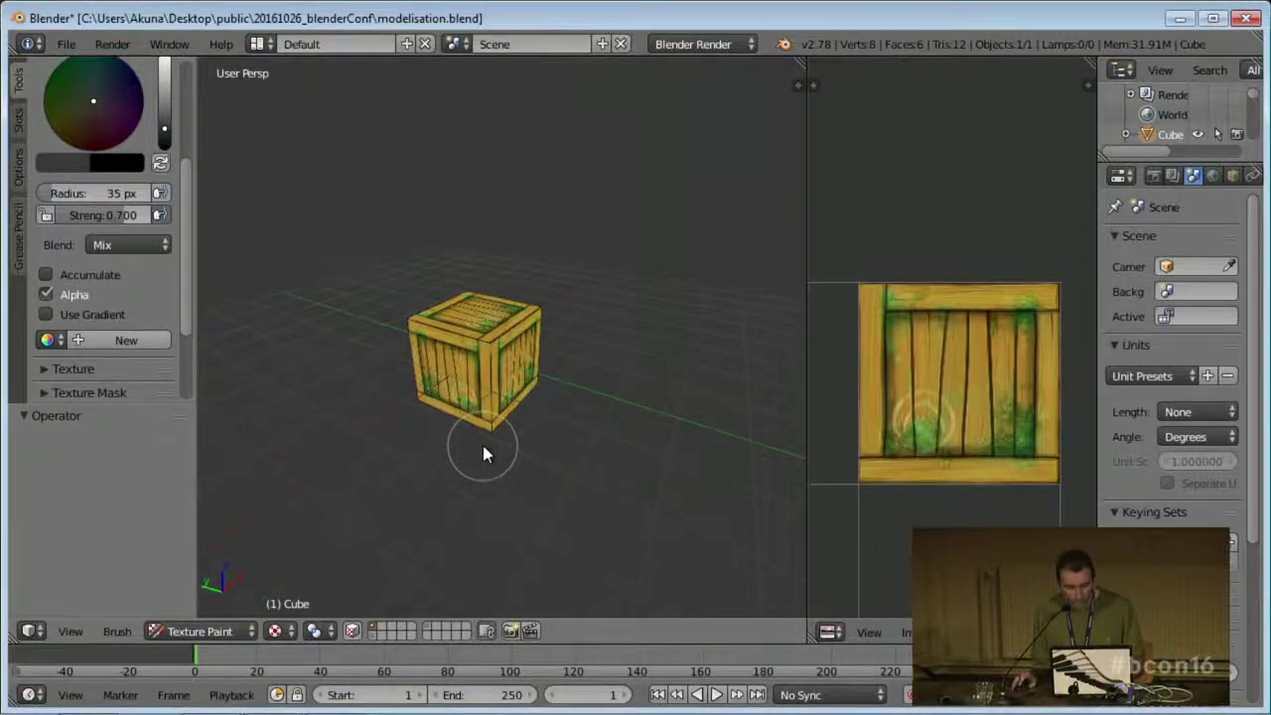
scroll(483, 445, up, 3)
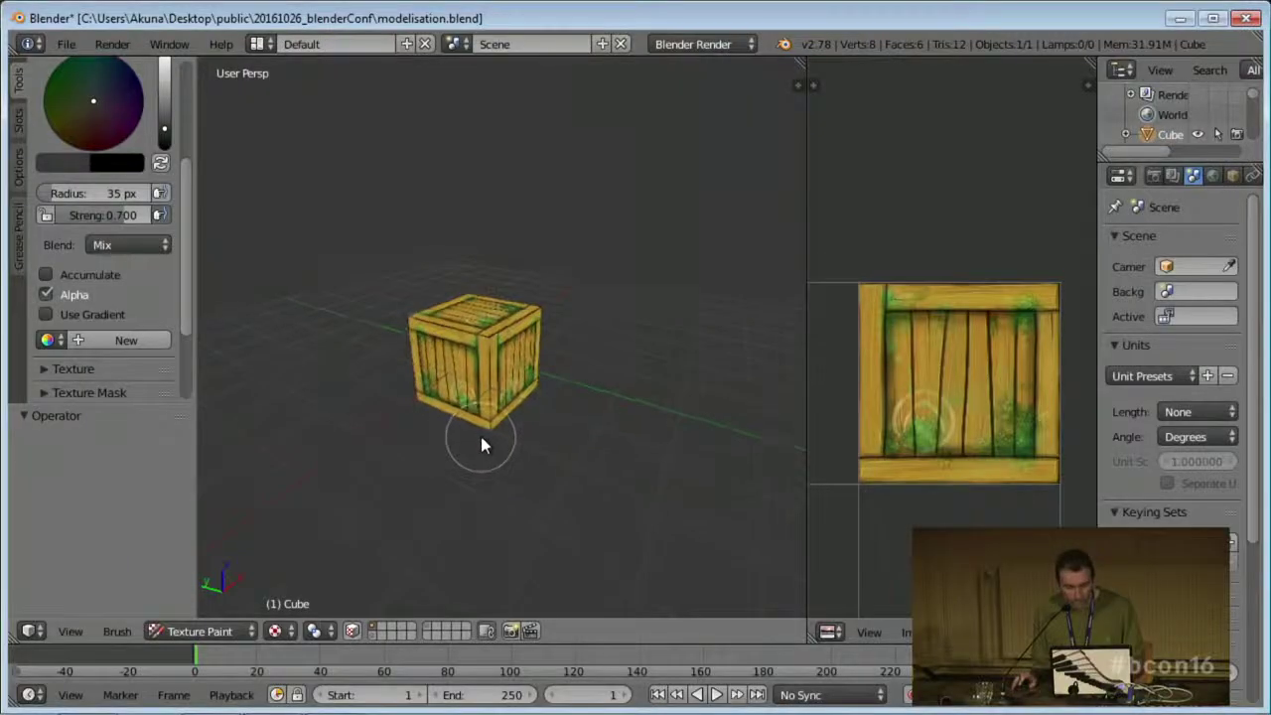
scroll(483, 439, up, 1)
middle_drag(487, 389, 509, 400)
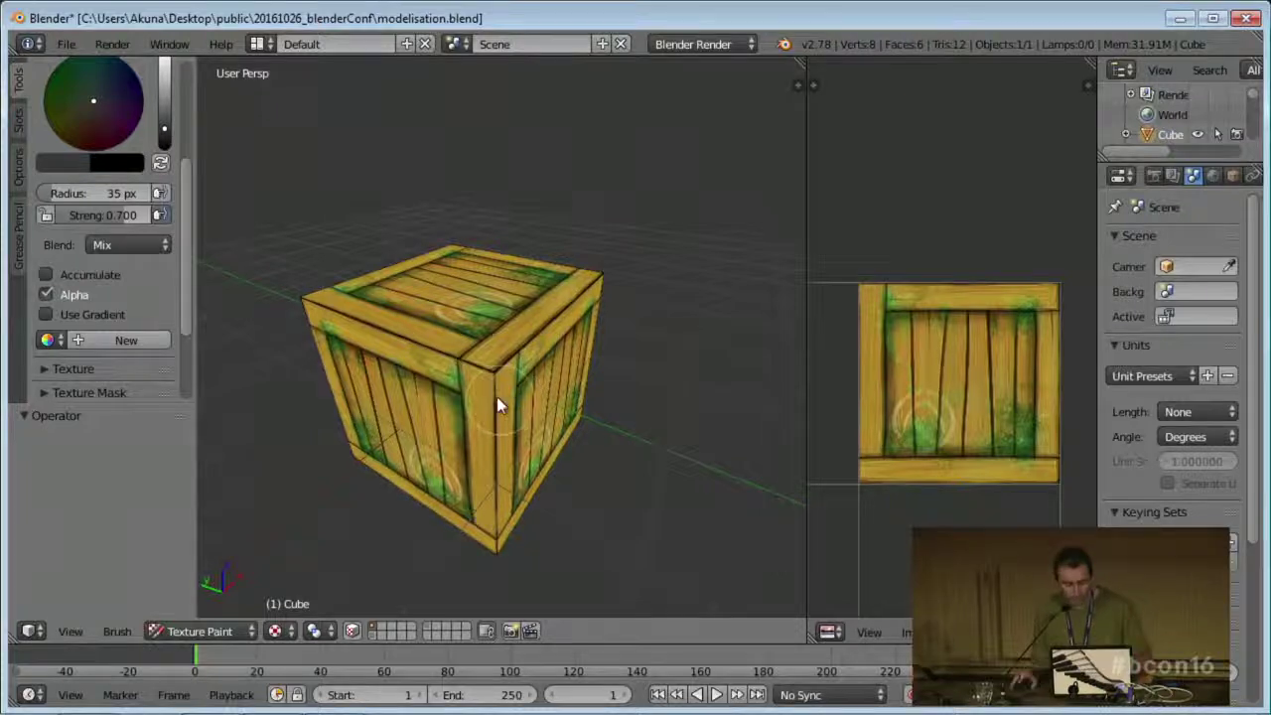
- Map the whole crate's UVs with Cube Projection in Edit Mode
scroll(488, 397, down, 2)
key(Tab)
middle_drag(481, 371, 533, 376)
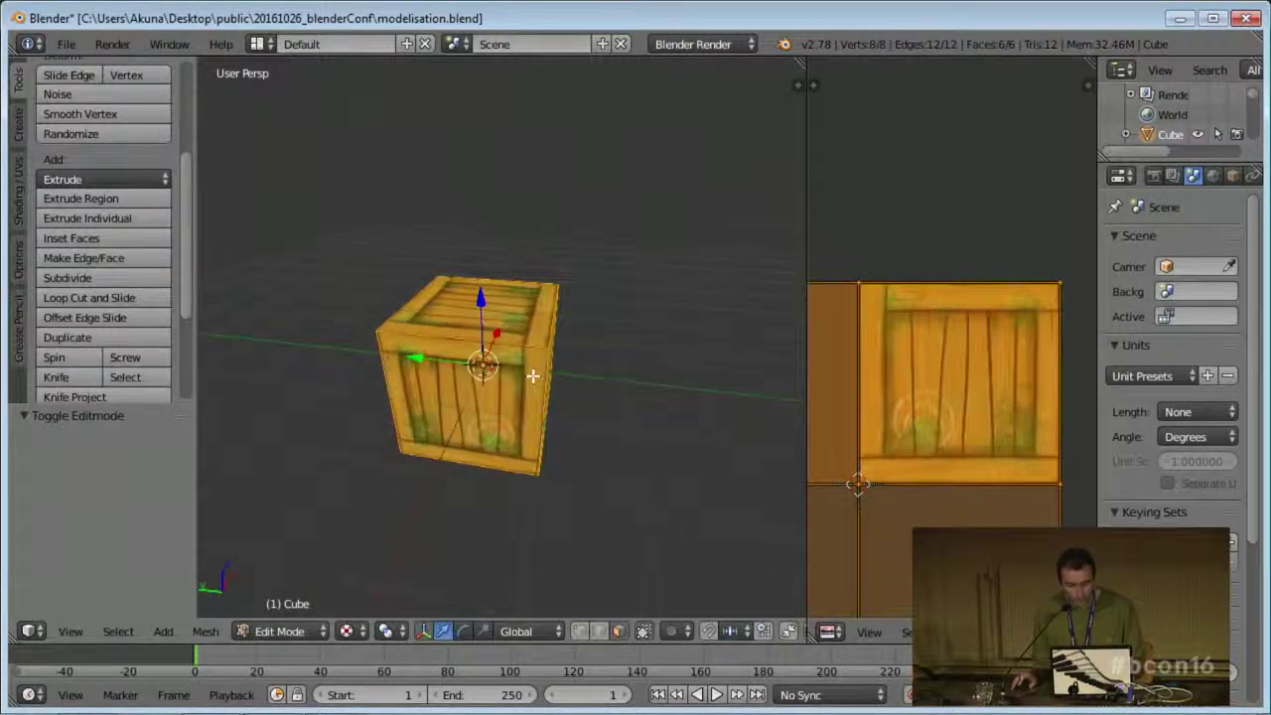
key(u)
click(525, 387)
scroll(497, 397, up, 2)
scroll(488, 381, down, 3)
scroll(501, 348, up, 5)
mouse_move(502, 348)
middle_down()
mouse_move(590, 383)
mouse_move(537, 381)
mouse_move(527, 397)
mouse_move(561, 404)
mouse_move(496, 428)
middle_up()
- Switch the crate to Object Mode and move it horizontally with the Z axis locked
key(Tab)
key(Tab)
key(Tab)
scroll(517, 430, down, 5)
click(202, 631)
click(189, 607)
key(g)
key(shift+z)
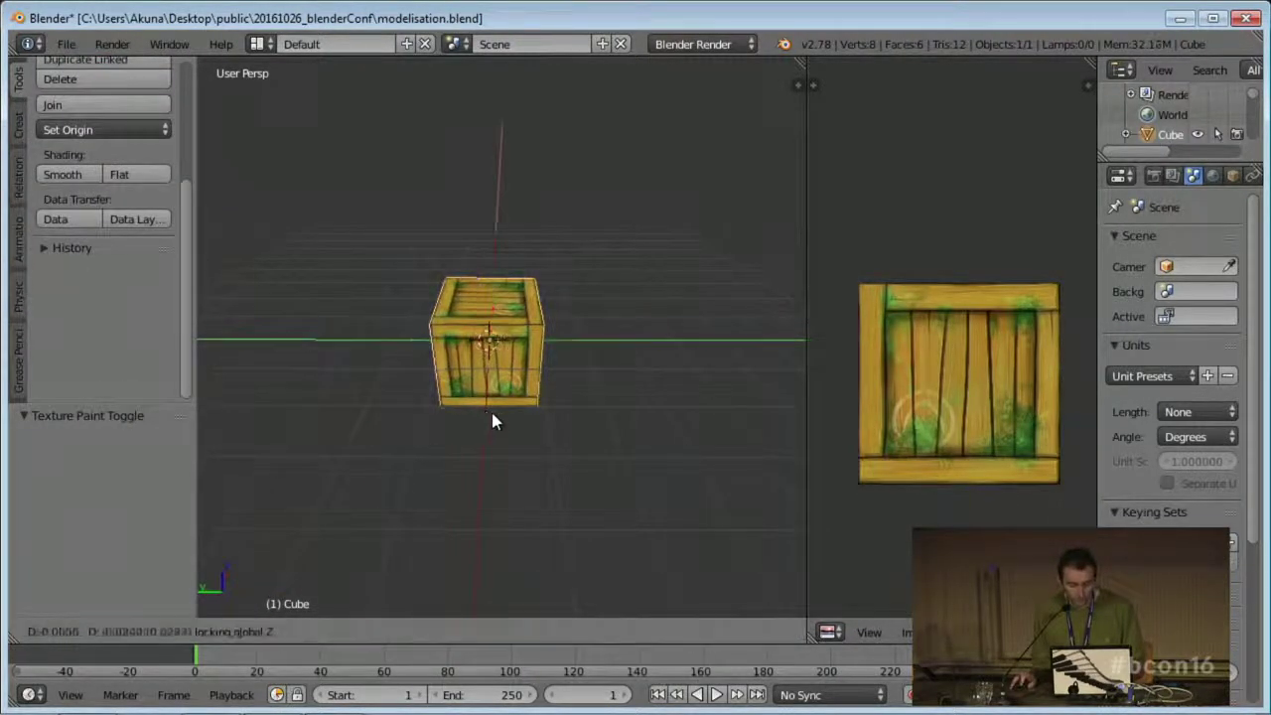
click(596, 380)
- Apply Cube Projection to all faces of the moved crate and return to Object Mode
key(Tab)
key(u)
click(593, 400)
mouse_move(590, 395)
middle_down()
mouse_move(650, 397)
mouse_move(556, 423)
mouse_move(580, 436)
mouse_move(559, 403)
mouse_move(605, 448)
mouse_move(597, 377)
mouse_move(597, 391)
middle_up()
scroll(580, 436, up, 5)
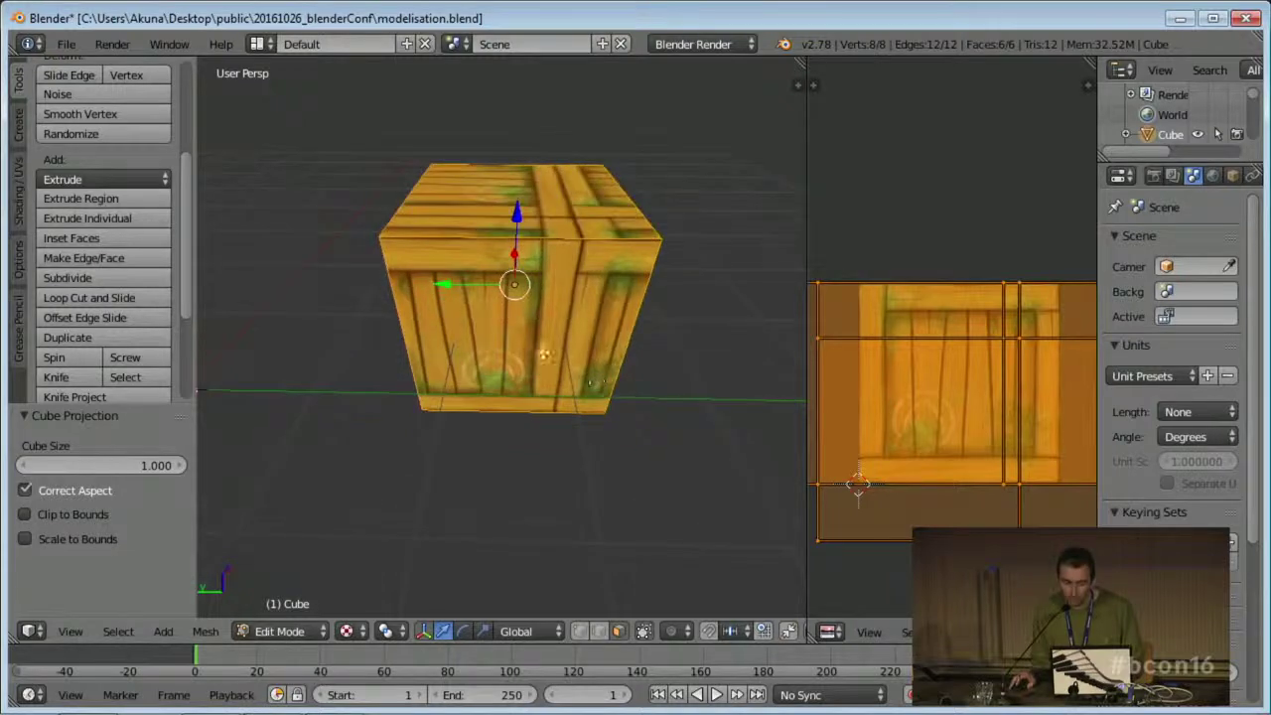
scroll(546, 352, down, 4)
shift+middle_drag(533, 357, 510, 383)
key(Tab)
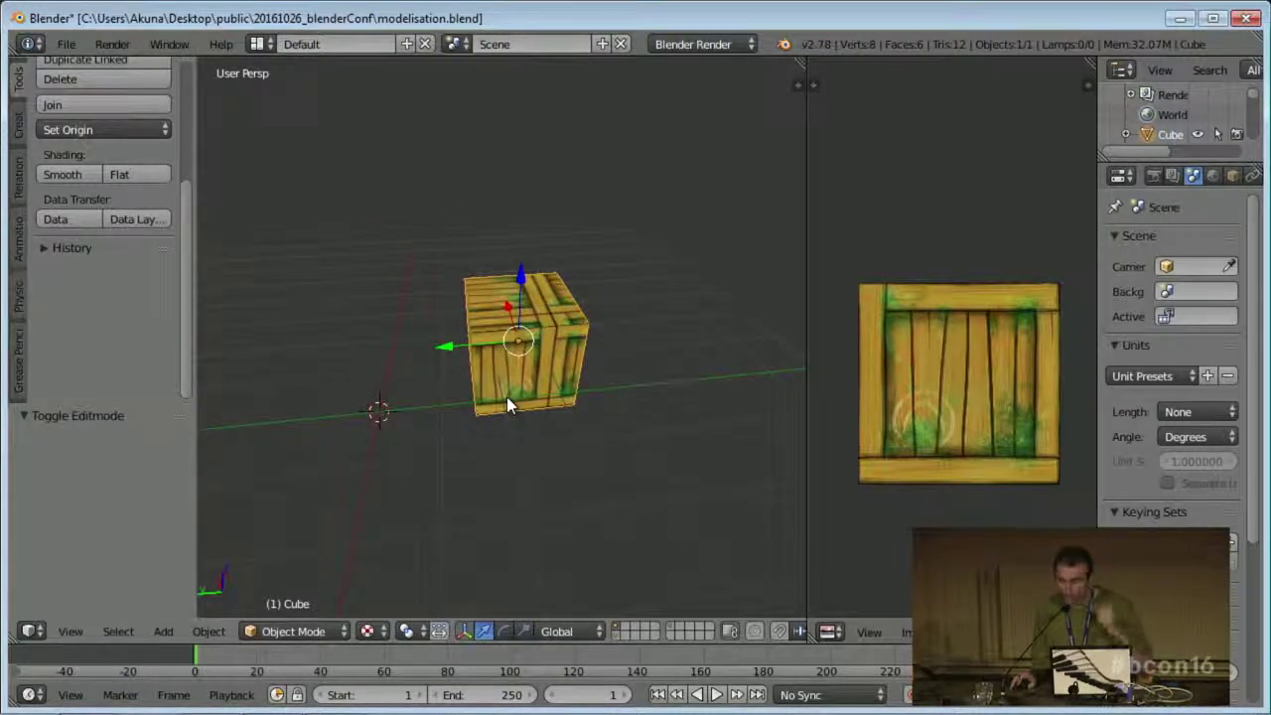
- Snap the 3D cursor to the selected crate
mouse_move(507, 403)
middle_down()
mouse_move(483, 411)
mouse_move(519, 399)
mouse_move(500, 379)
middle_up()
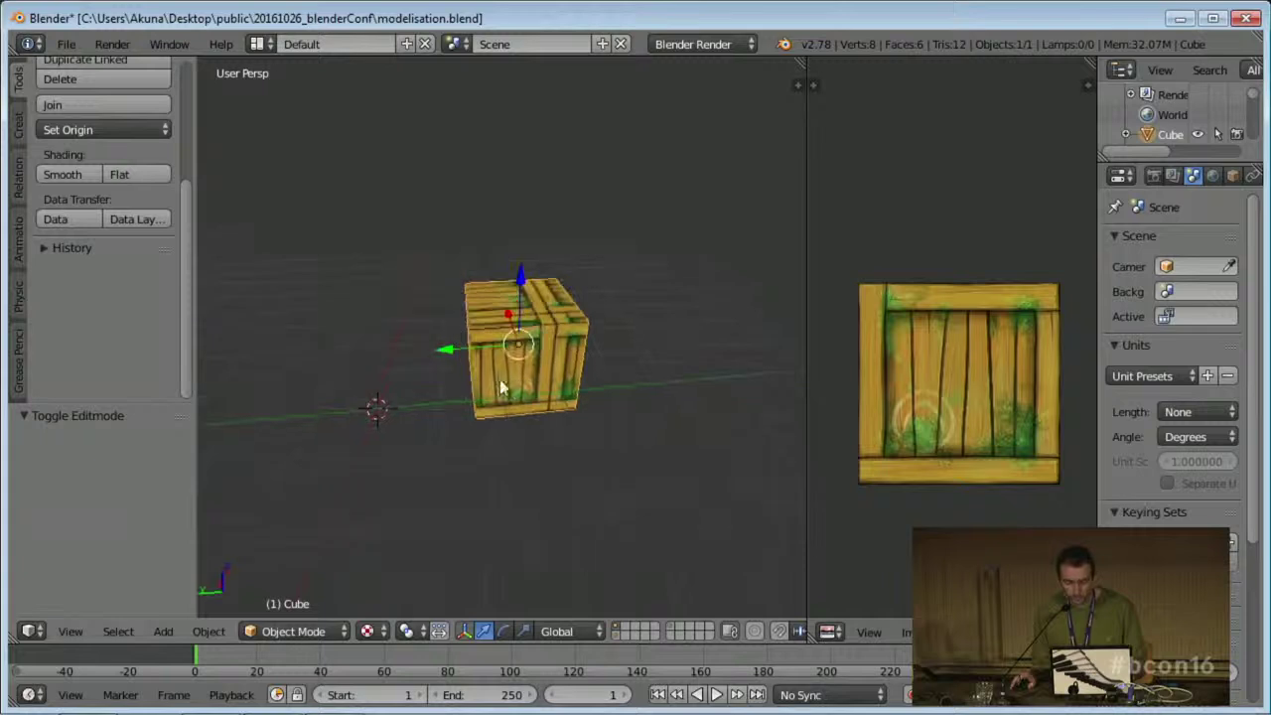
key(shift+s)
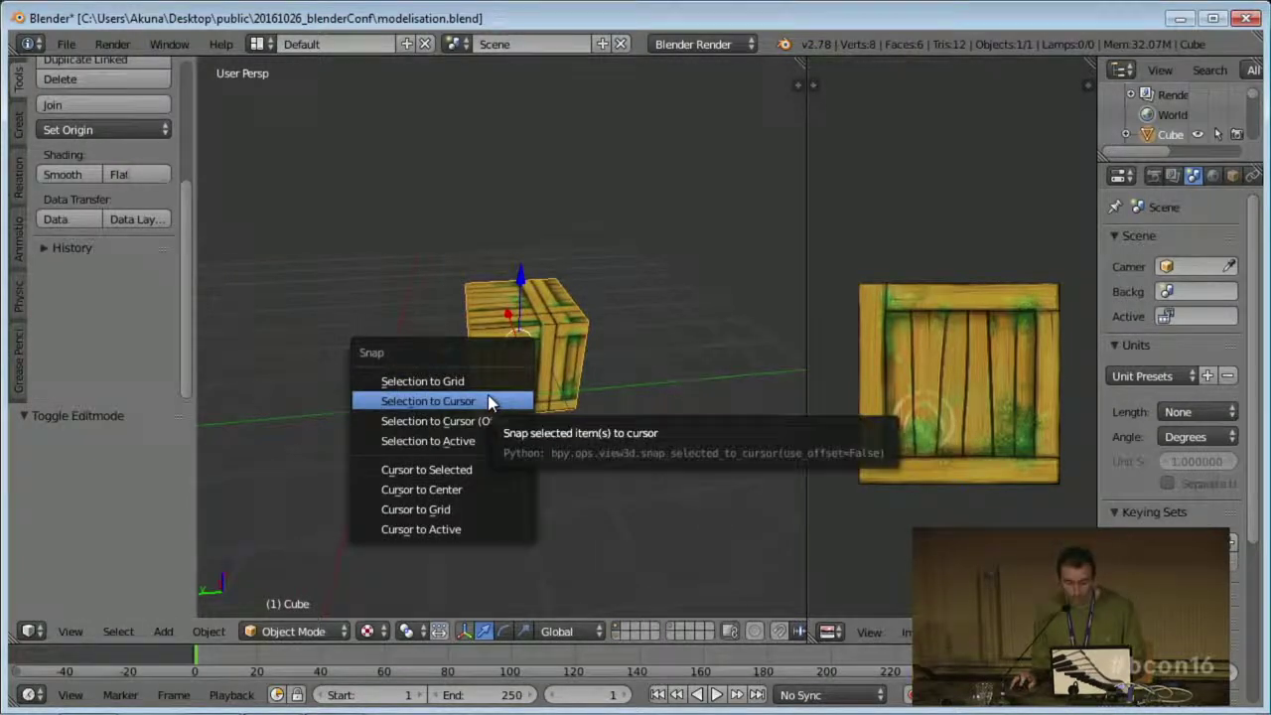
click(462, 470)
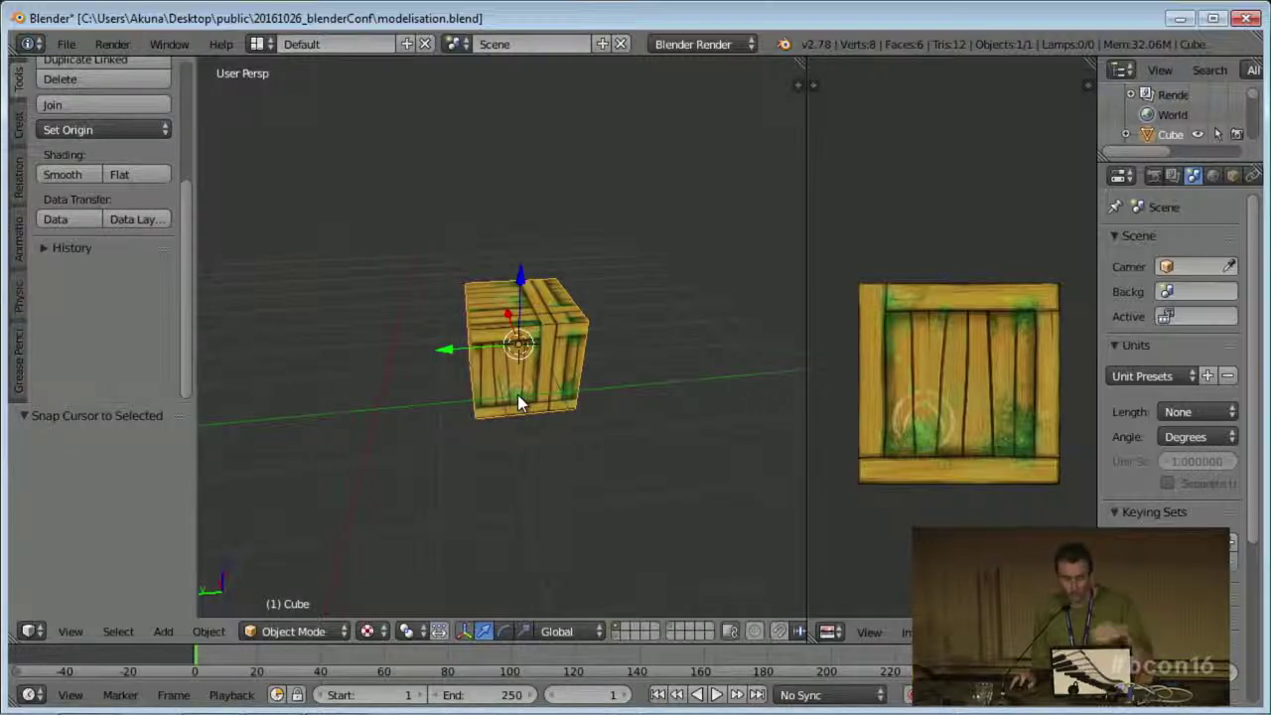
- Clear the crate's location and remap its faces with Cube Projection at the world origin
key(KP_6)
key(KP_6)
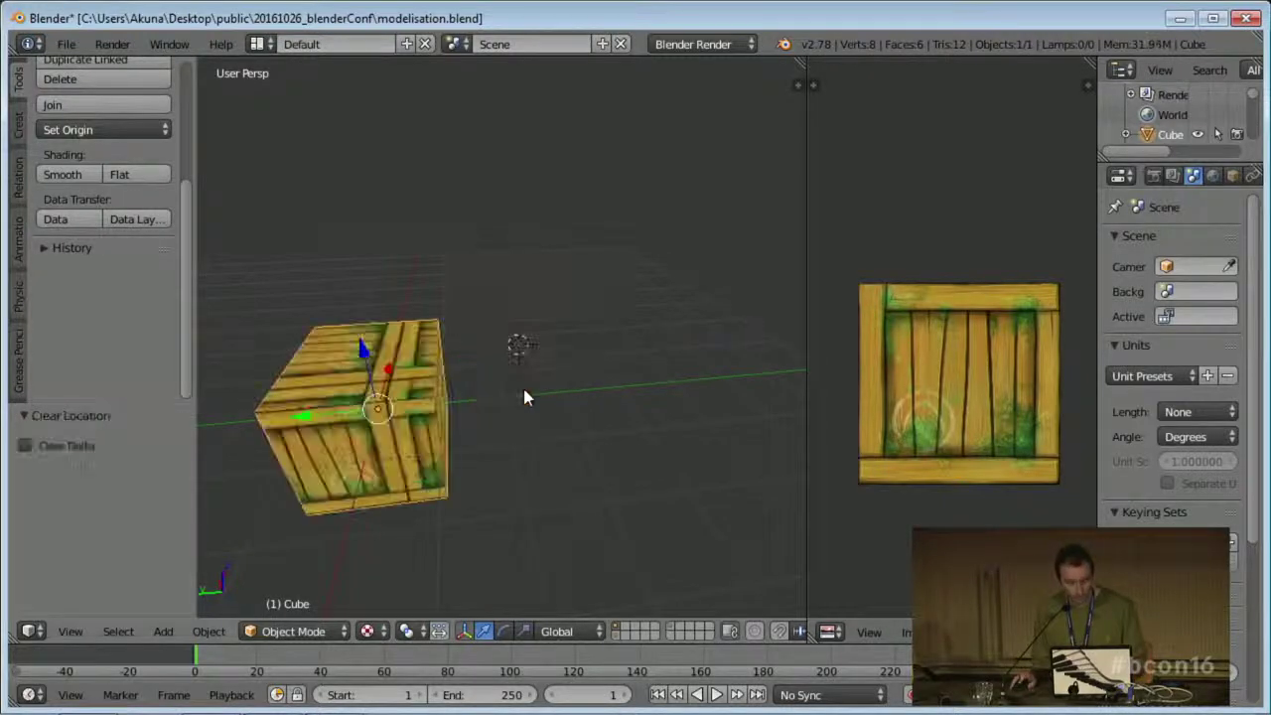
key(Tab)
key(u)
click(524, 397)
key(Tab)
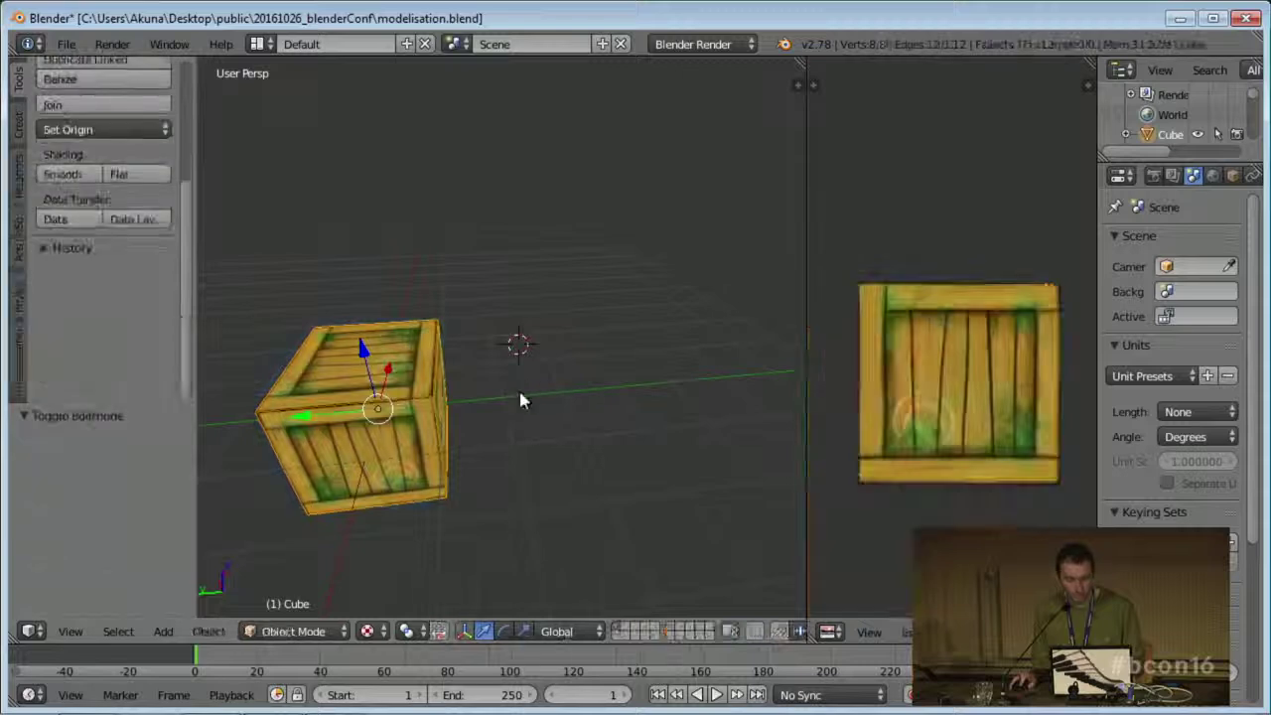
- Snap the crate back to the 3D cursor and check its UV layout in Edit Mode
key(shift+s)
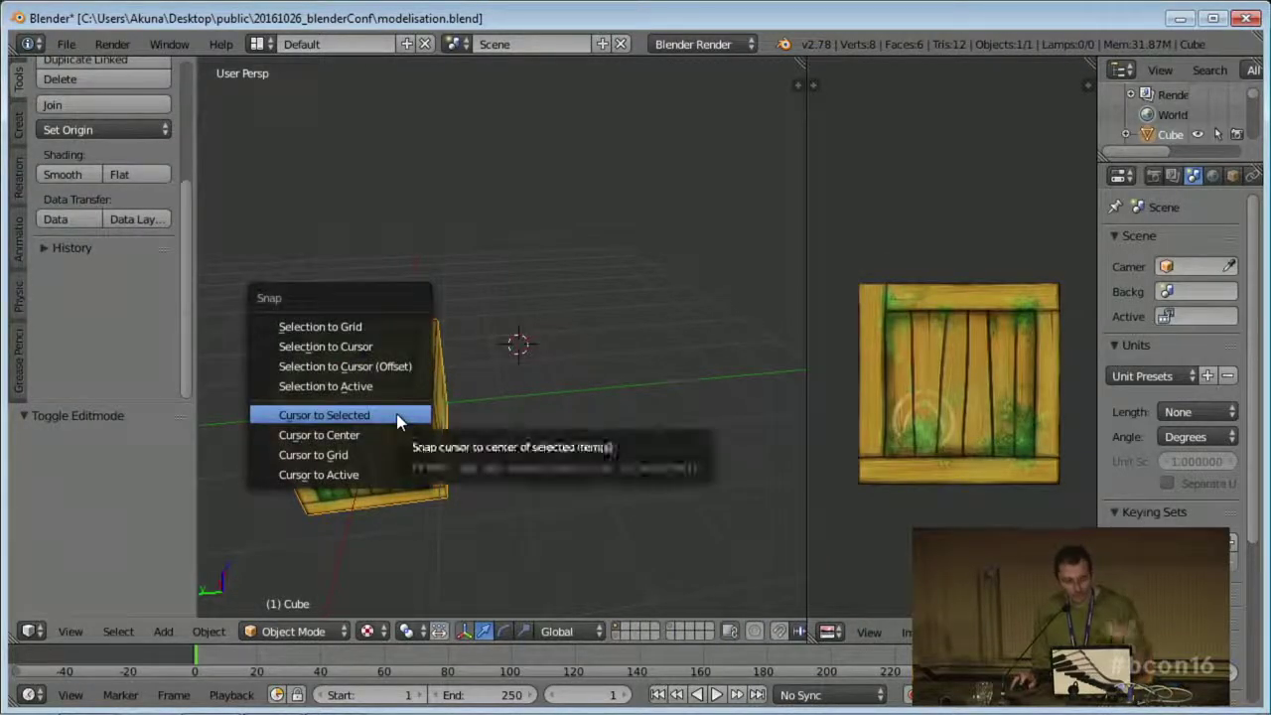
click(373, 347)
middle_drag(545, 436, 495, 417)
scroll(548, 389, down, 3)
key(Tab)
scroll(544, 420, up, 1)
scroll(544, 418, up, 2)
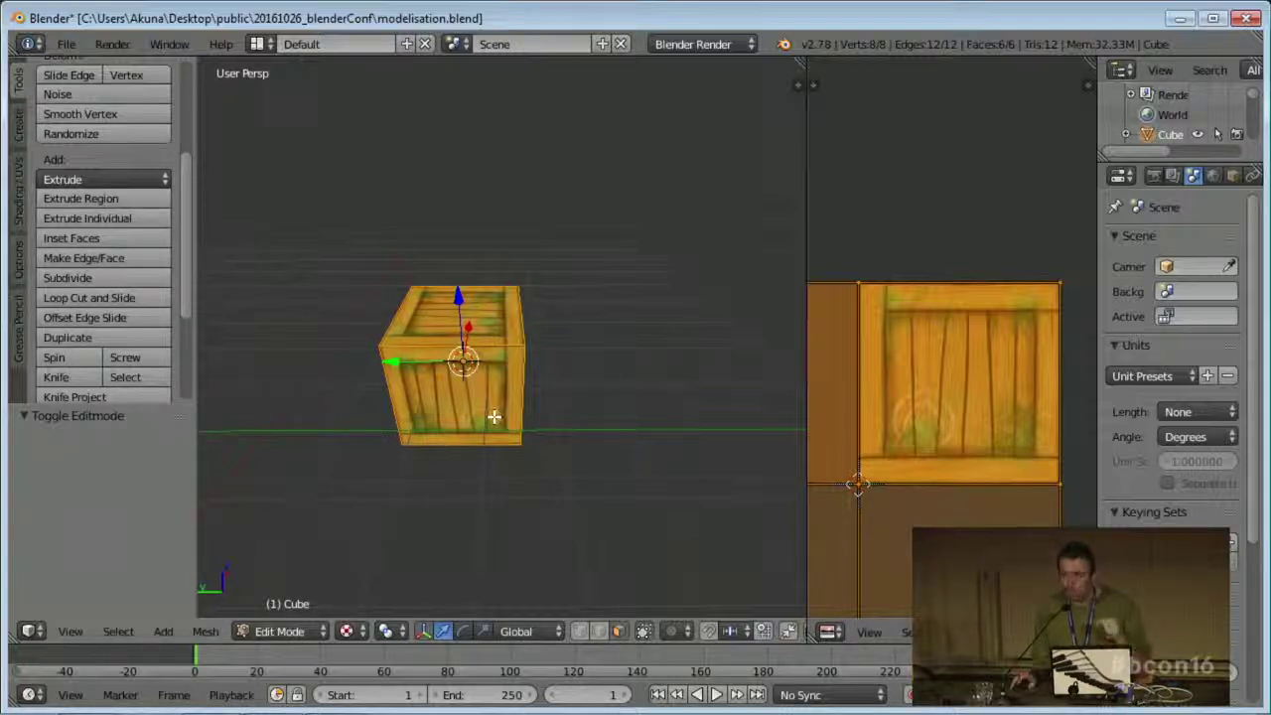
mouse_move(494, 417)
middle_down()
mouse_move(539, 415)
mouse_move(513, 414)
mouse_move(513, 402)
middle_up()
key(Tab)
scroll(535, 418, down, 2)
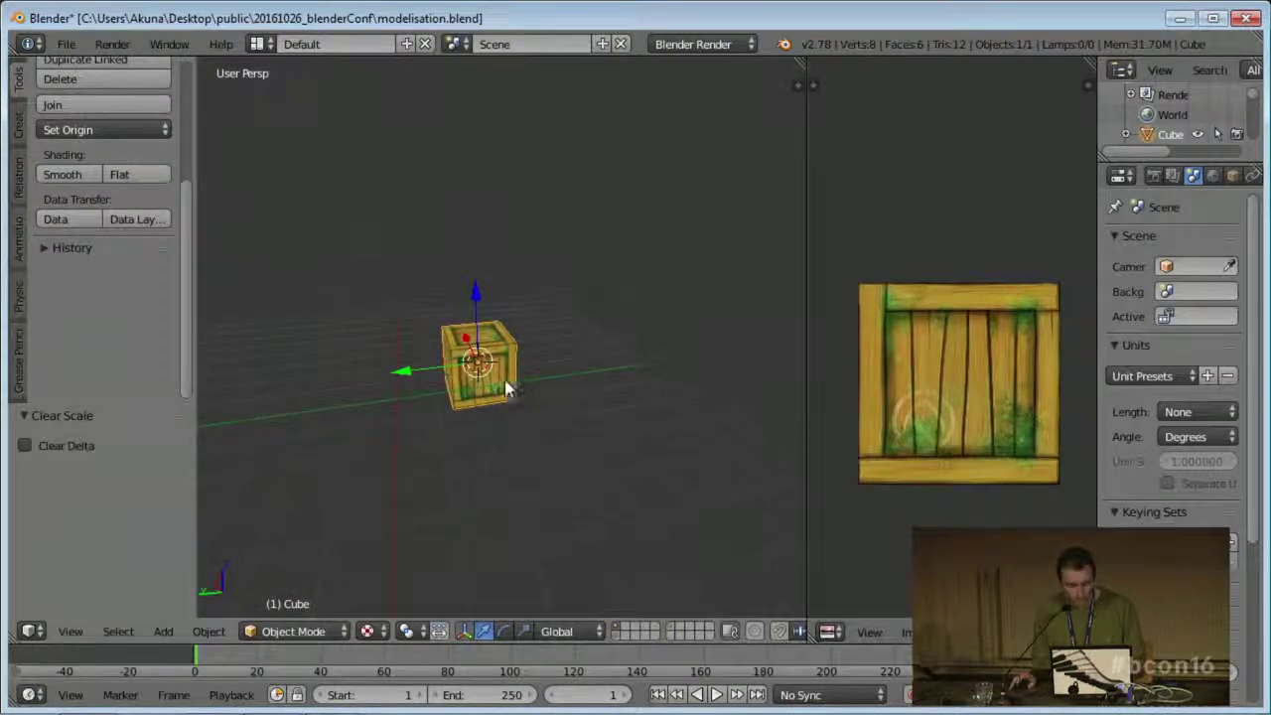
- Clear the crate's location and scale the crate up uniformly by about 2.635
key(alt+g)
middle_drag(502, 402, 437, 376)
key(s)
click(521, 440)
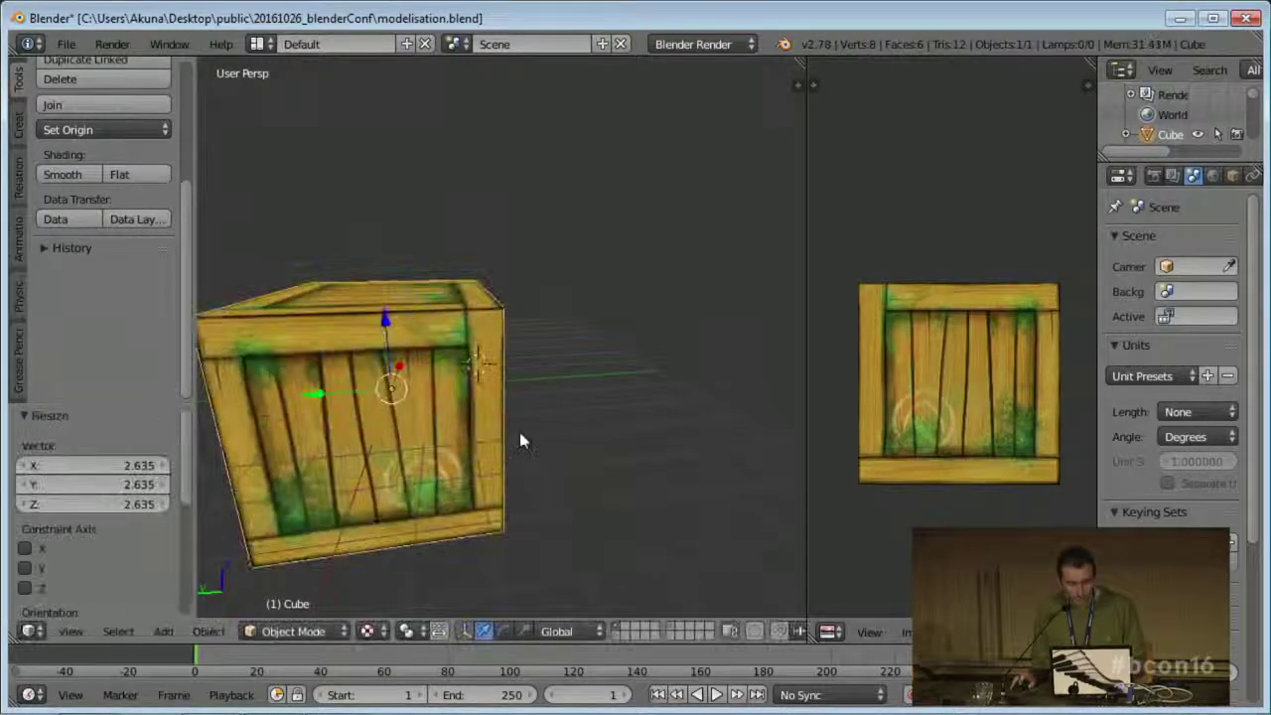
key(ctrl+z)
- Check the enlarged crate's UVs in Edit Mode, then scale the object uniformly by about 0.940 in Object Mode
key(Tab)
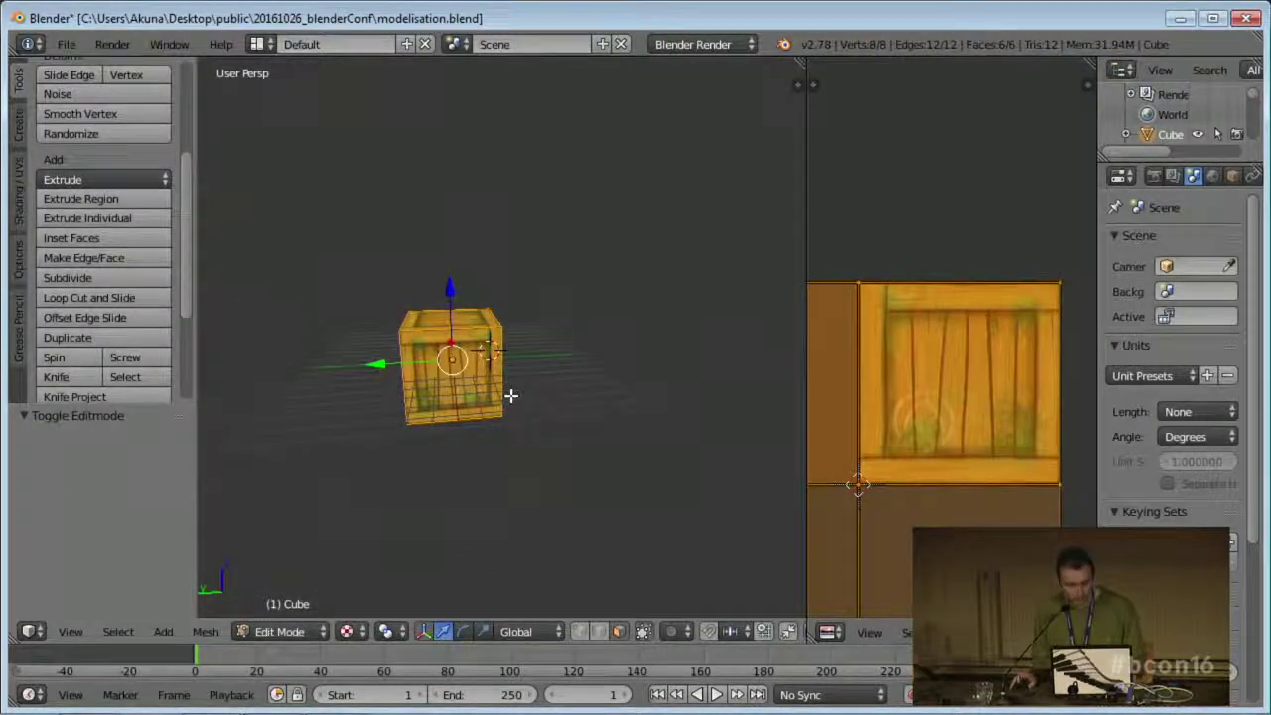
scroll(512, 395, up, 4)
middle_drag(511, 408, 543, 417)
scroll(543, 418, up, 2)
scroll(543, 418, down, 4)
key(Tab)
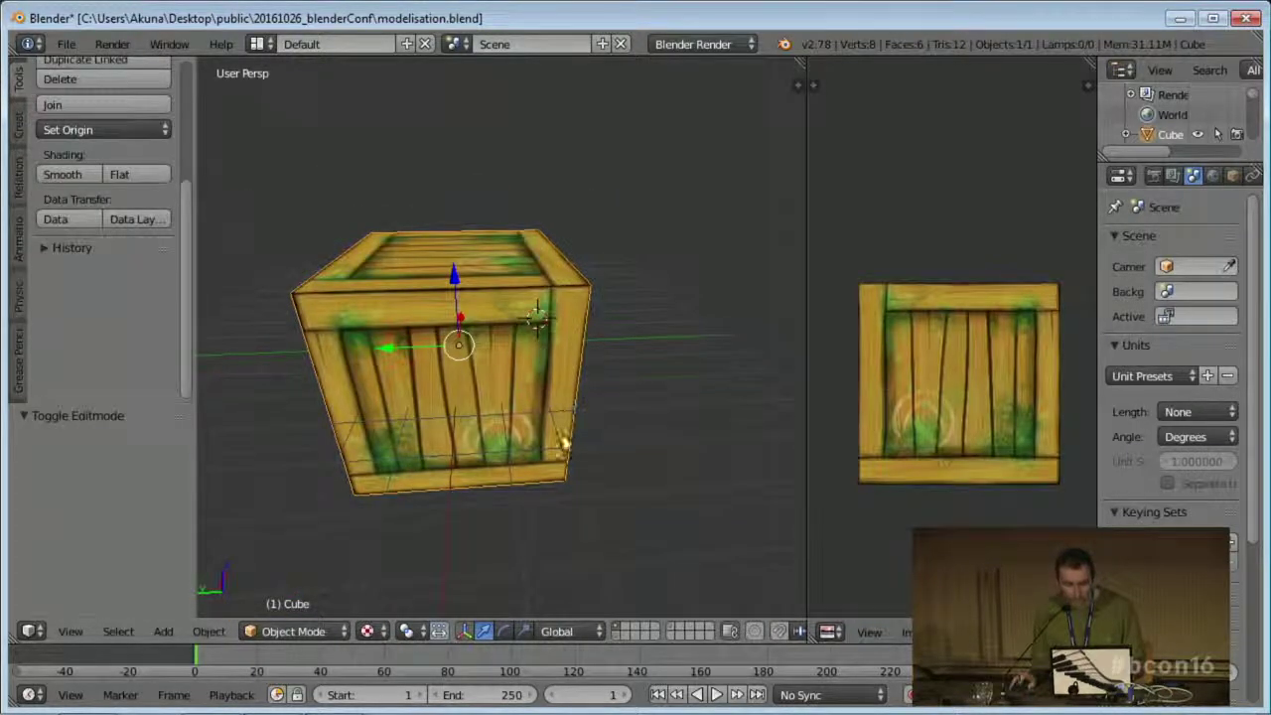
key(s)
click(555, 460)
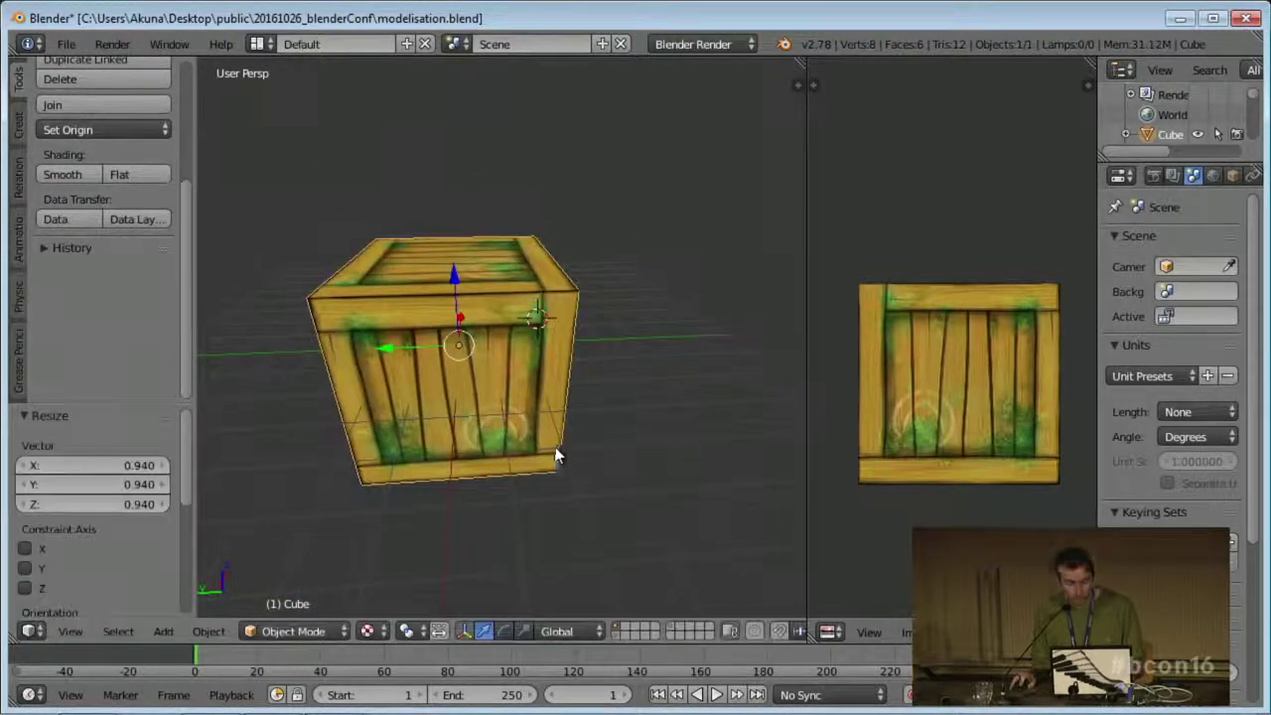
- Apply Cube Projection to the rescaled crate while its object scale is still unapplied
key(Tab)
key(u)
click(521, 393)
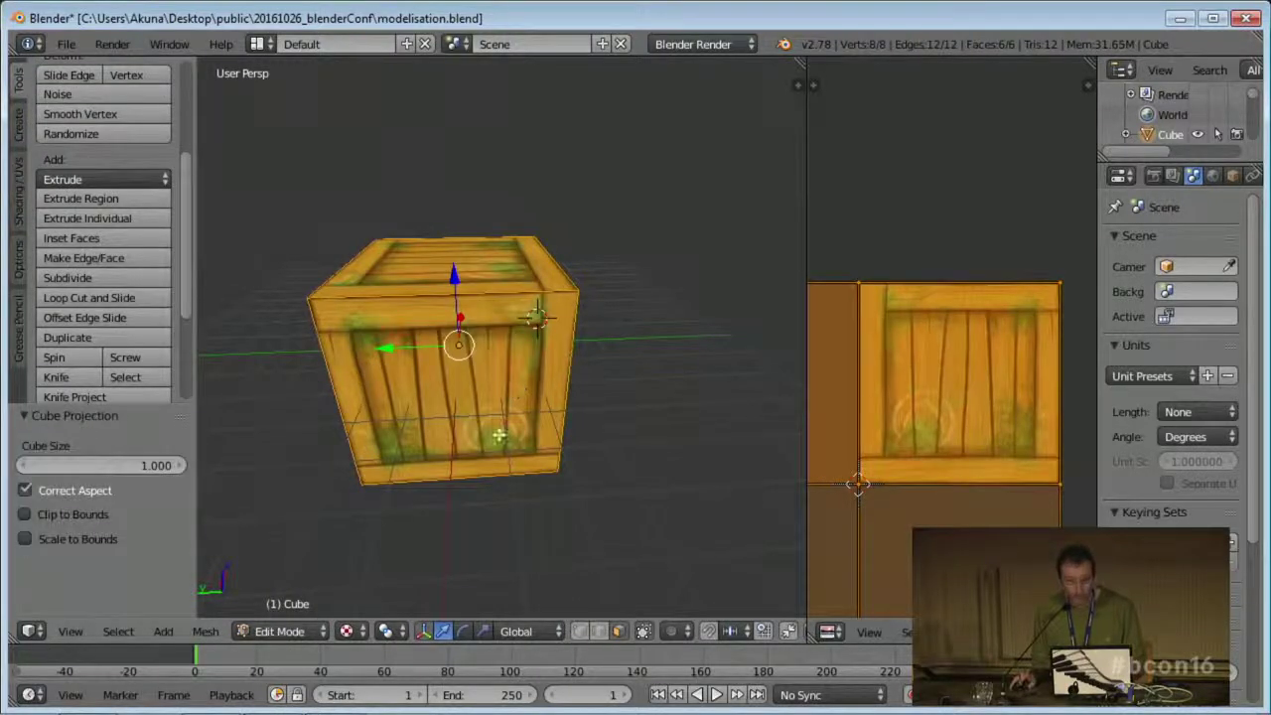
middle_drag(521, 394, 524, 430)
- Apply the crate's object scale in Object Mode
key(Tab)
key(ctrl+a)
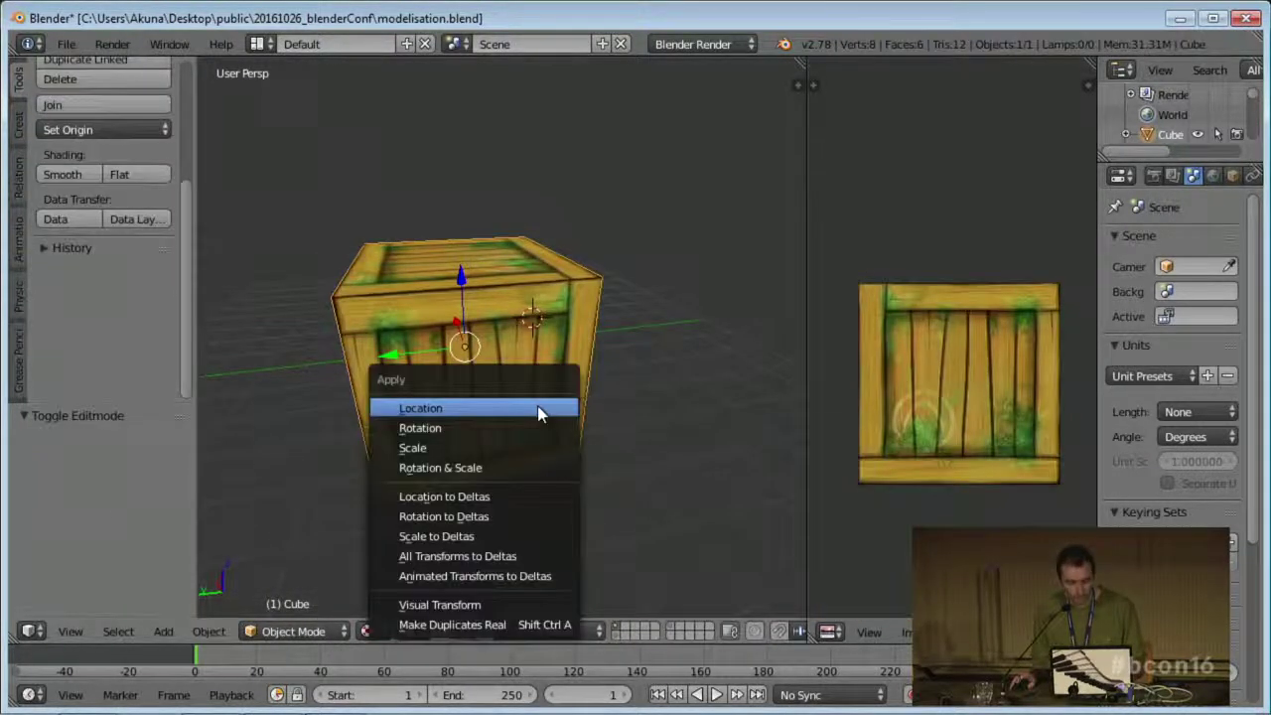
click(519, 443)
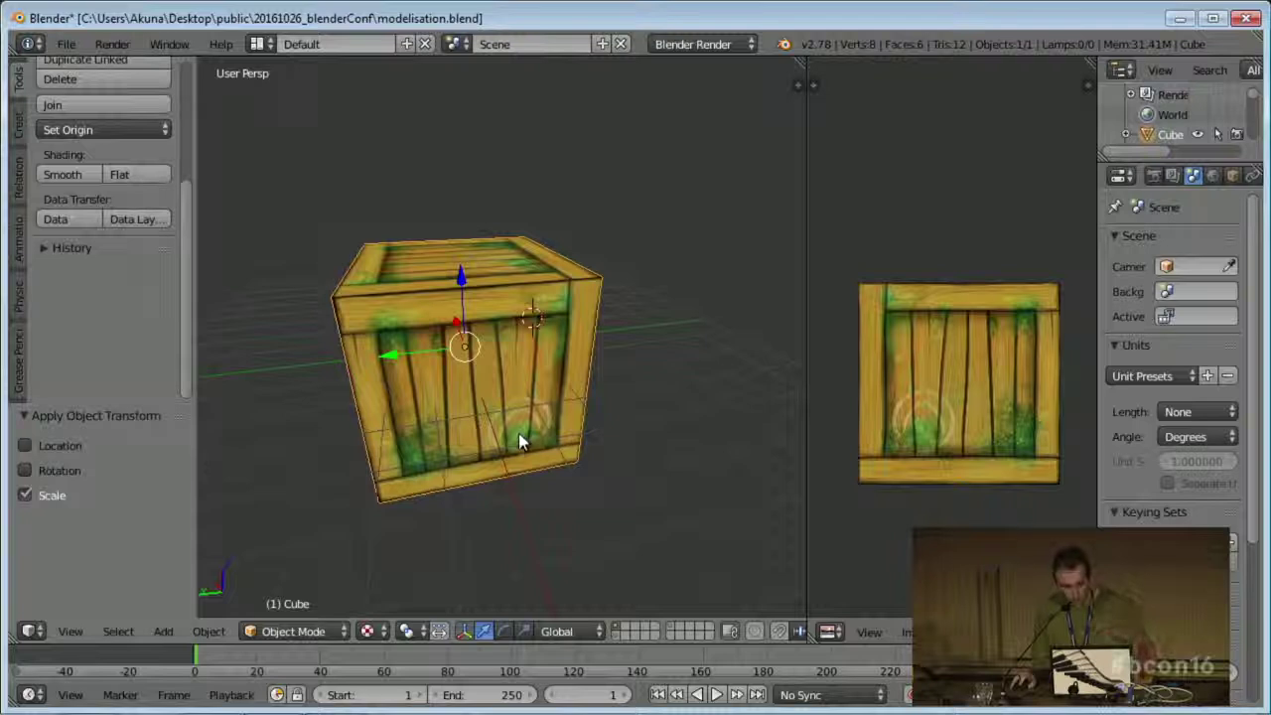
- Remap the crate with Cube Projection using the applied scale and inspect the texture tiling on its sides
key(Tab)
key(u)
click(521, 441)
middle_drag(520, 441, 507, 397)
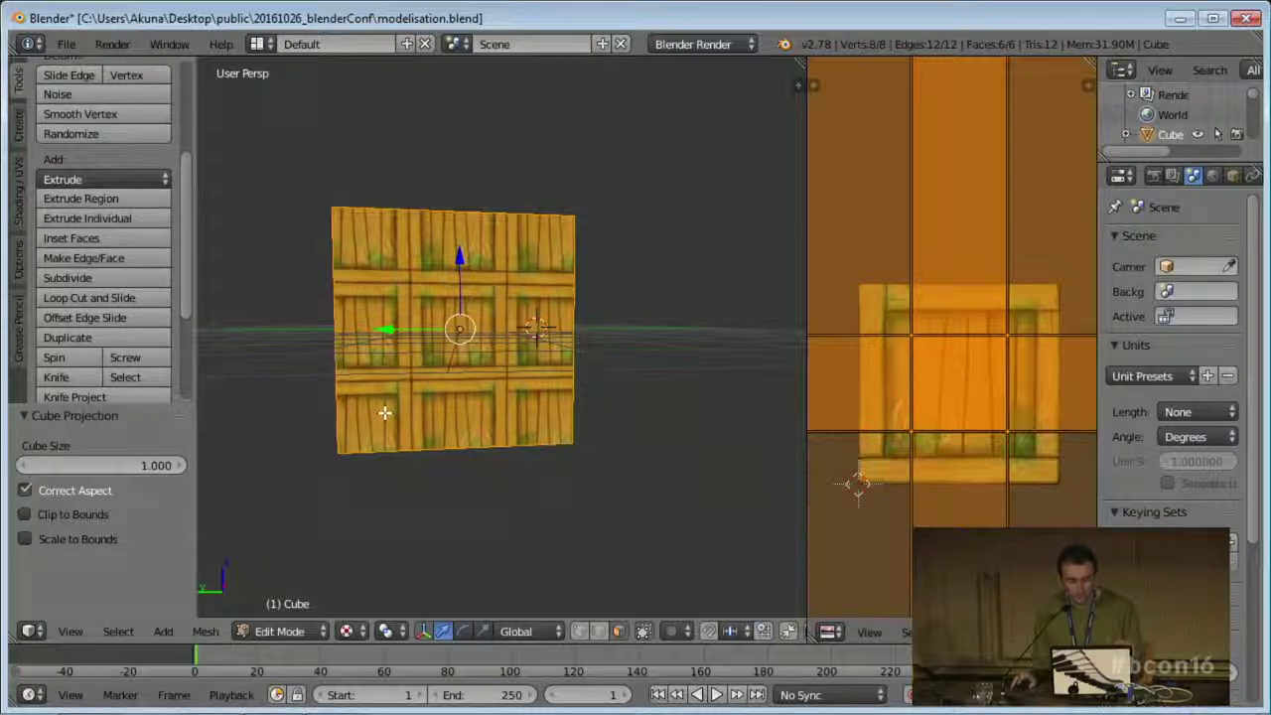
middle_drag(501, 417, 511, 462)
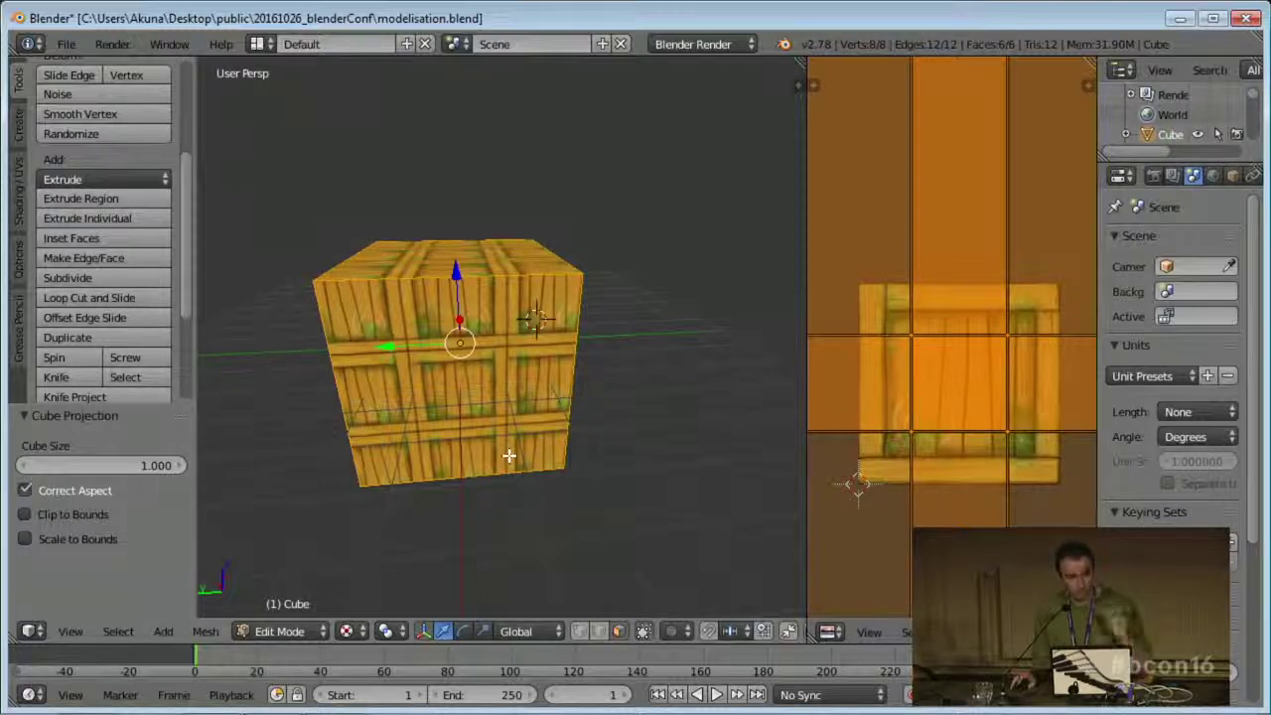
- Run Cube Projection on the crate again with Scale to Bounds enabled
middle_drag(504, 448, 509, 371)
scroll(533, 440, down, 2)
key(Tab)
scroll(508, 434, up, 5)
key(Tab)
key(u)
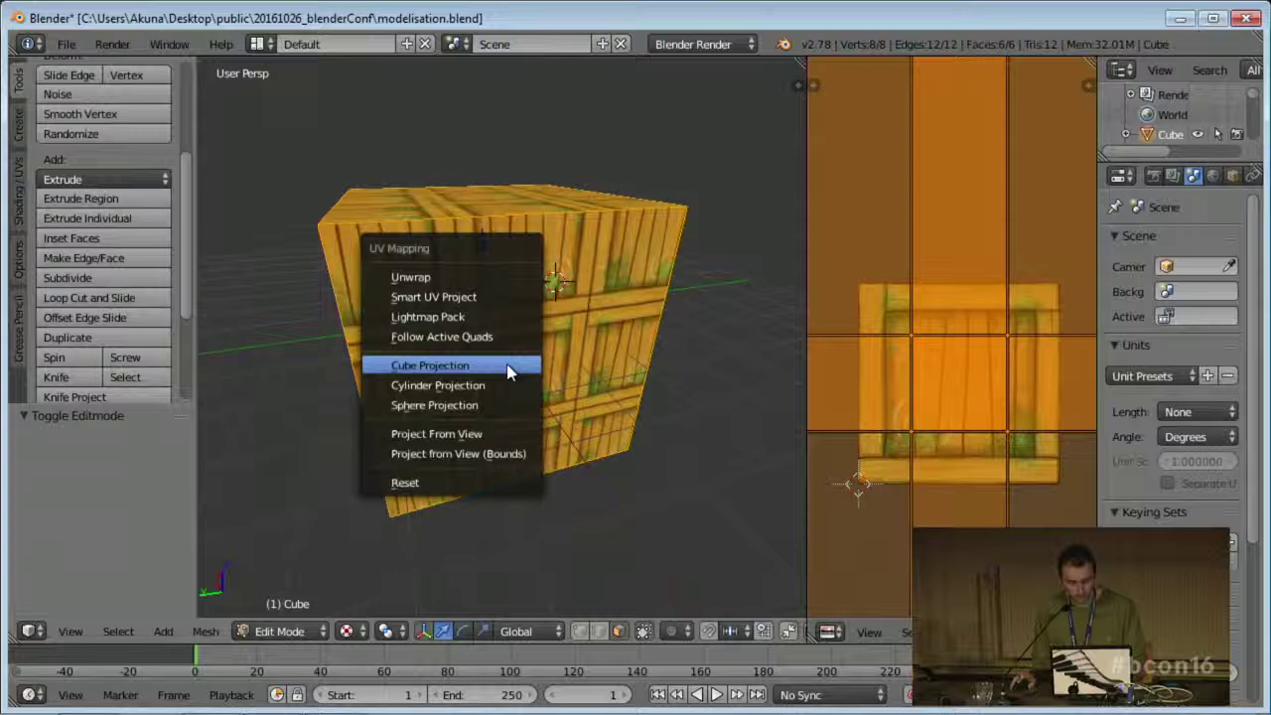
click(502, 369)
click(26, 541)
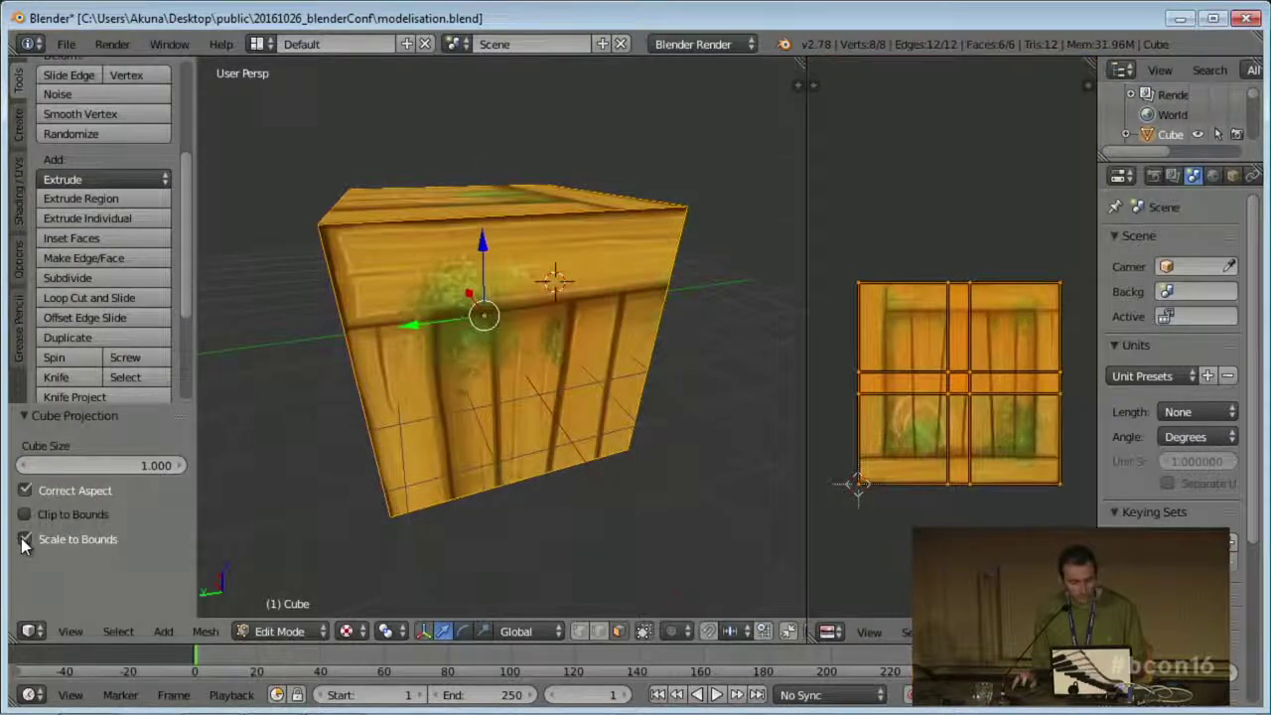
- Examine the crate's bounds-scaled texture from several angles in Edit Mode and Object Mode
middle_drag(389, 395, 537, 366)
scroll(397, 389, down, 3)
scroll(523, 361, up, 3)
scroll(541, 362, down, 3)
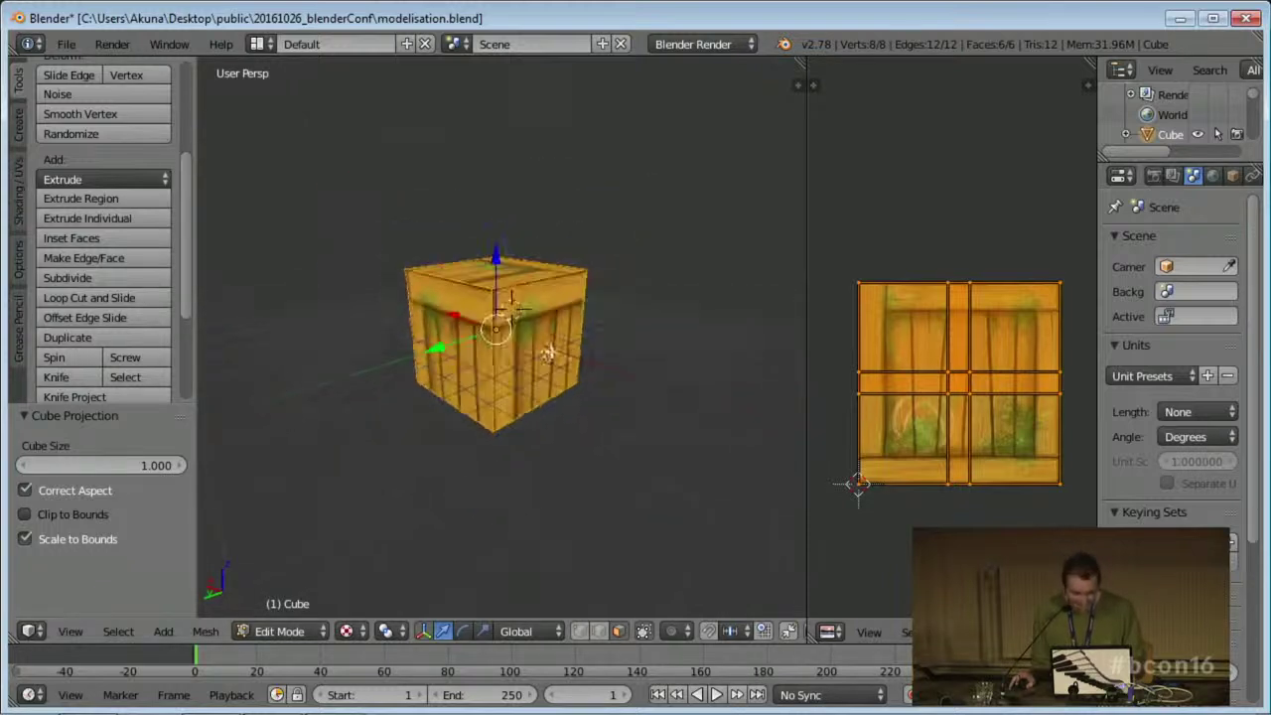
key(Tab)
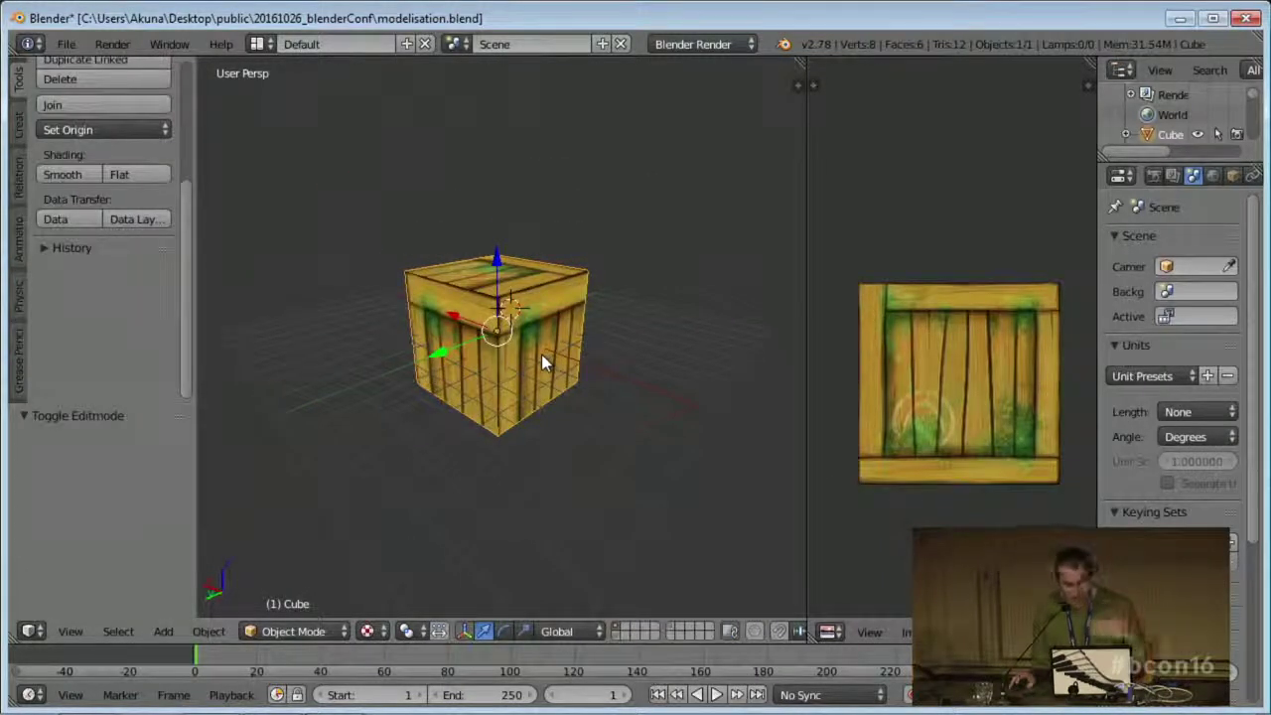
middle_drag(541, 360, 515, 368)
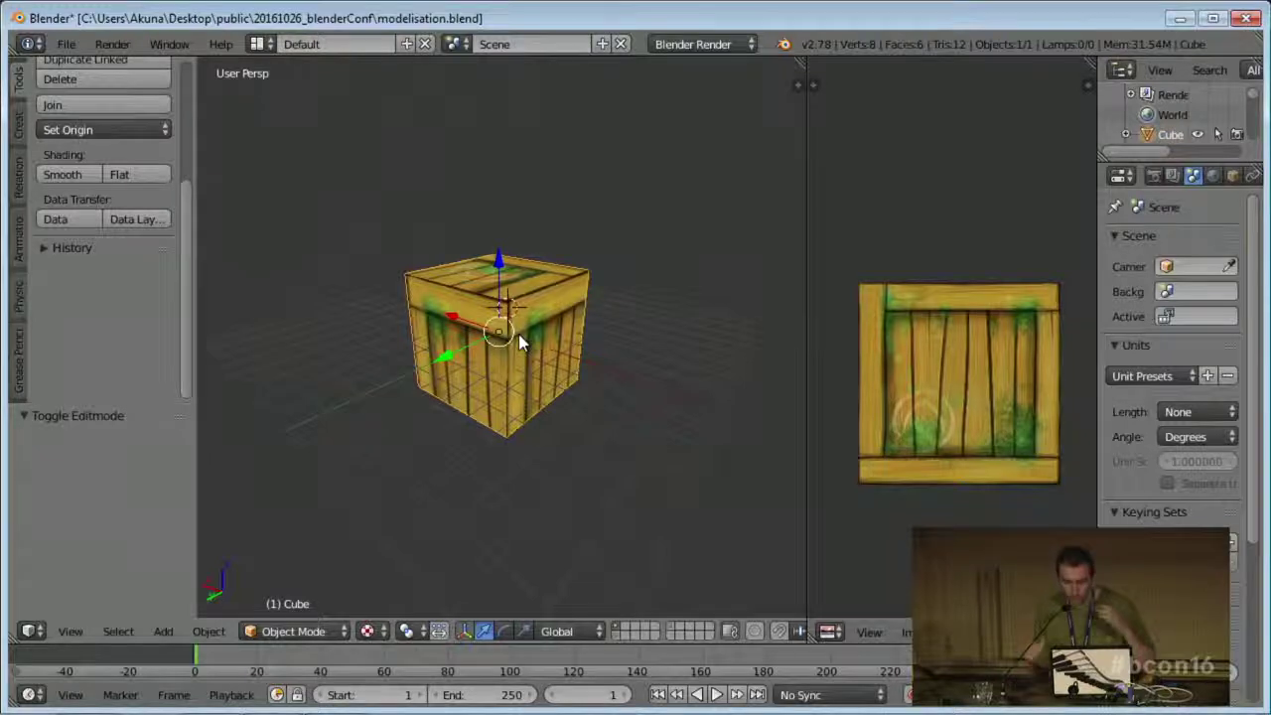
middle_drag(518, 468, 534, 467)
scroll(533, 368, down, 2)
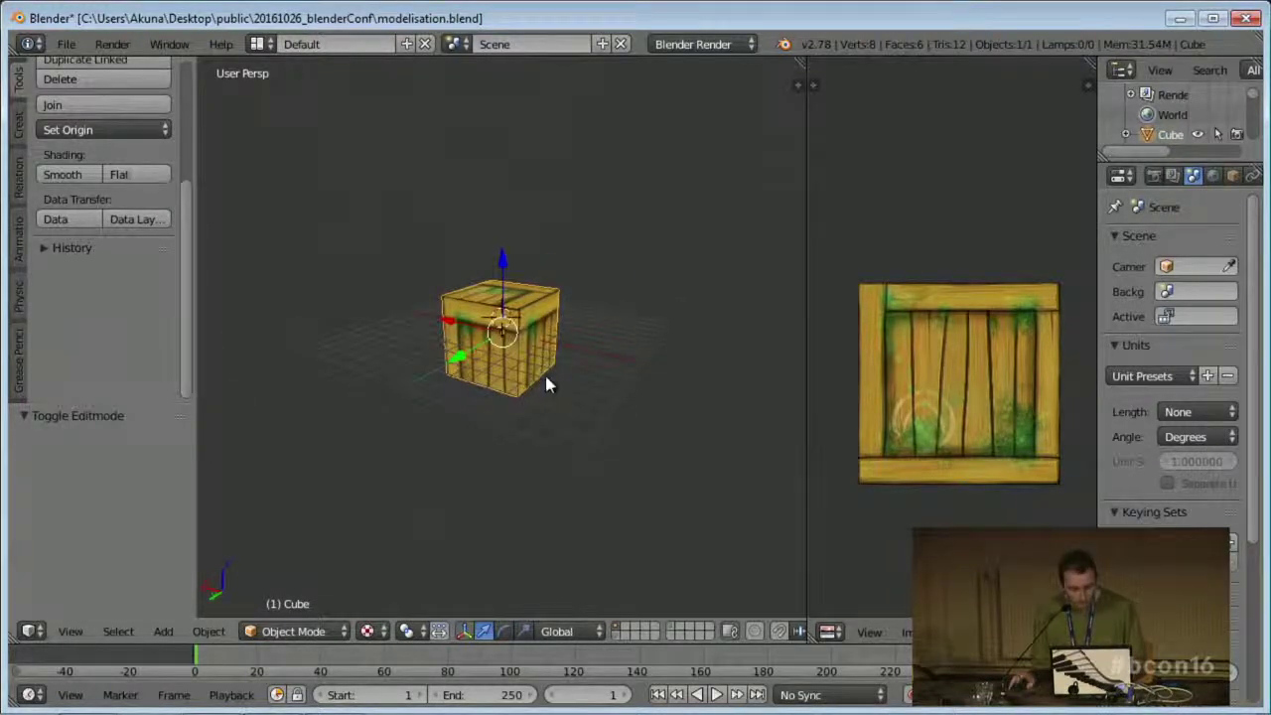
- Delete the crate cube from the scene
middle_drag(547, 381, 526, 386)
key(x)
click(506, 386)
- Add a mesh cylinder with 32 vertices, radius 1 and depth 2
key(shift+a)
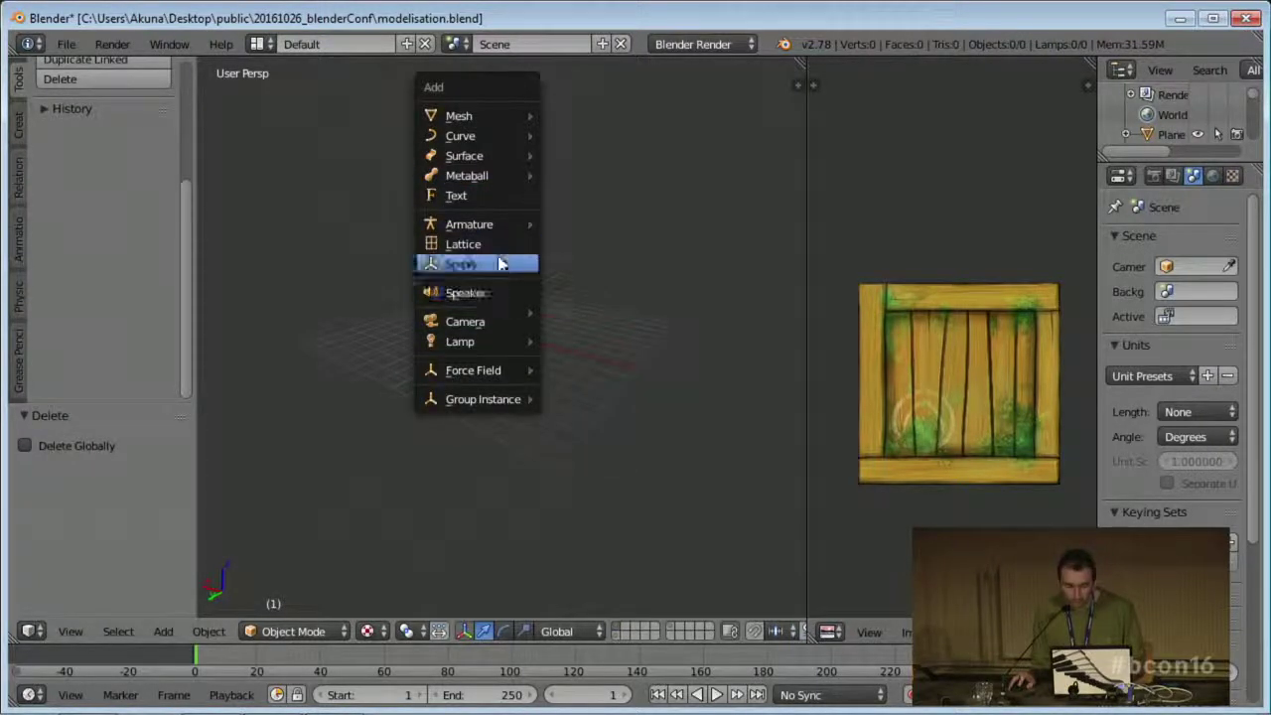
mouse_move(508, 267)
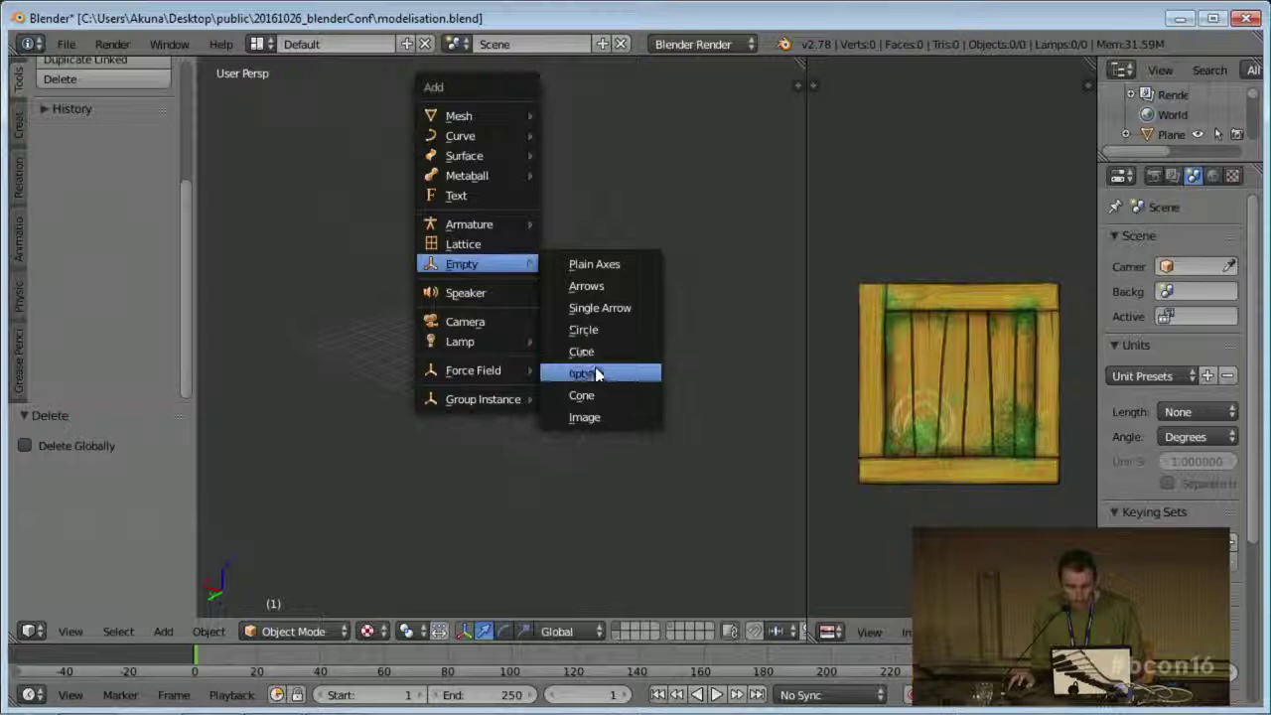
mouse_move(477, 116)
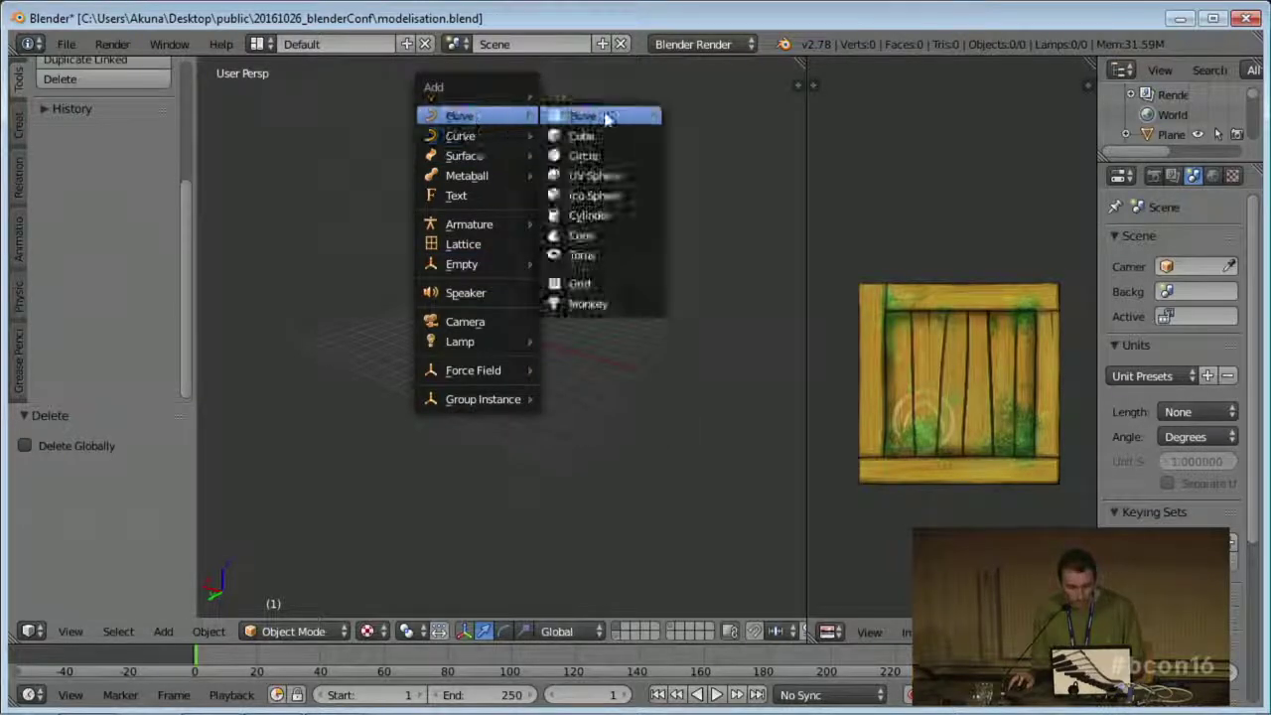
click(594, 224)
scroll(581, 369, up, 8)
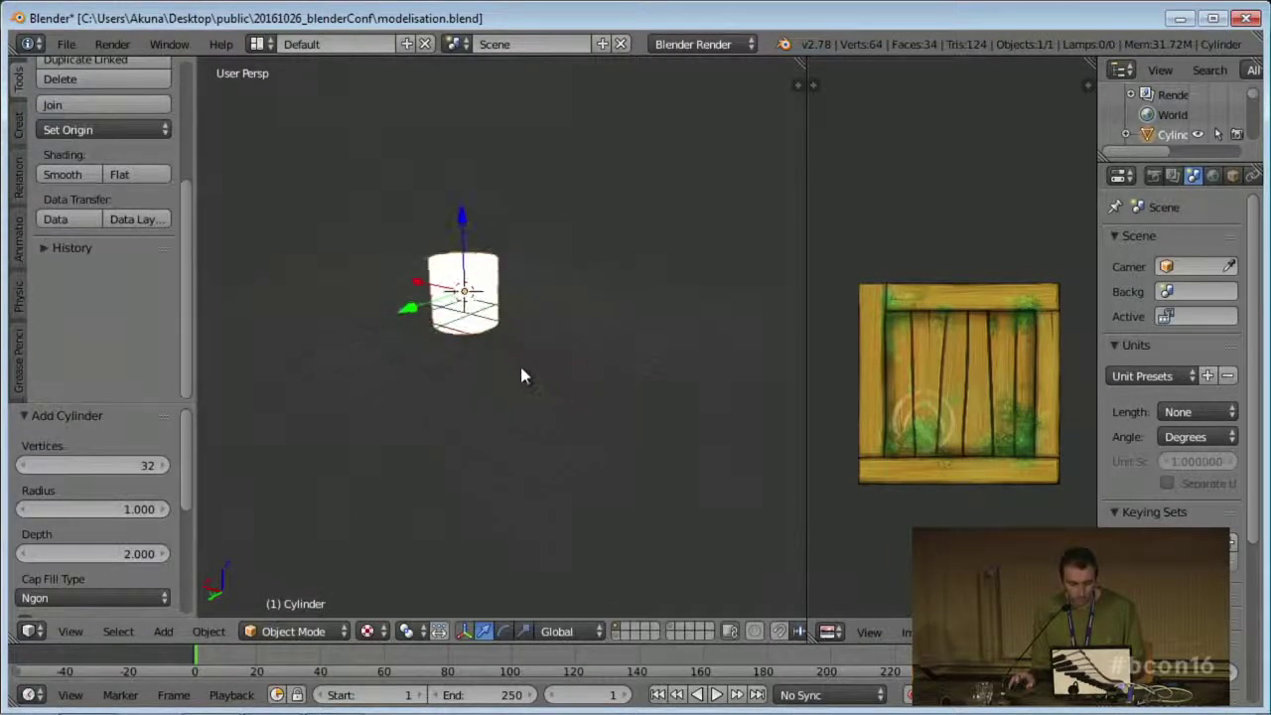
- Enter Edit Mode on the cylinder and run Cube Projection on its whole mesh with Scale to Bounds enabled
key(Tab)
middle_drag(490, 355, 613, 369)
key(u)
click(511, 357)
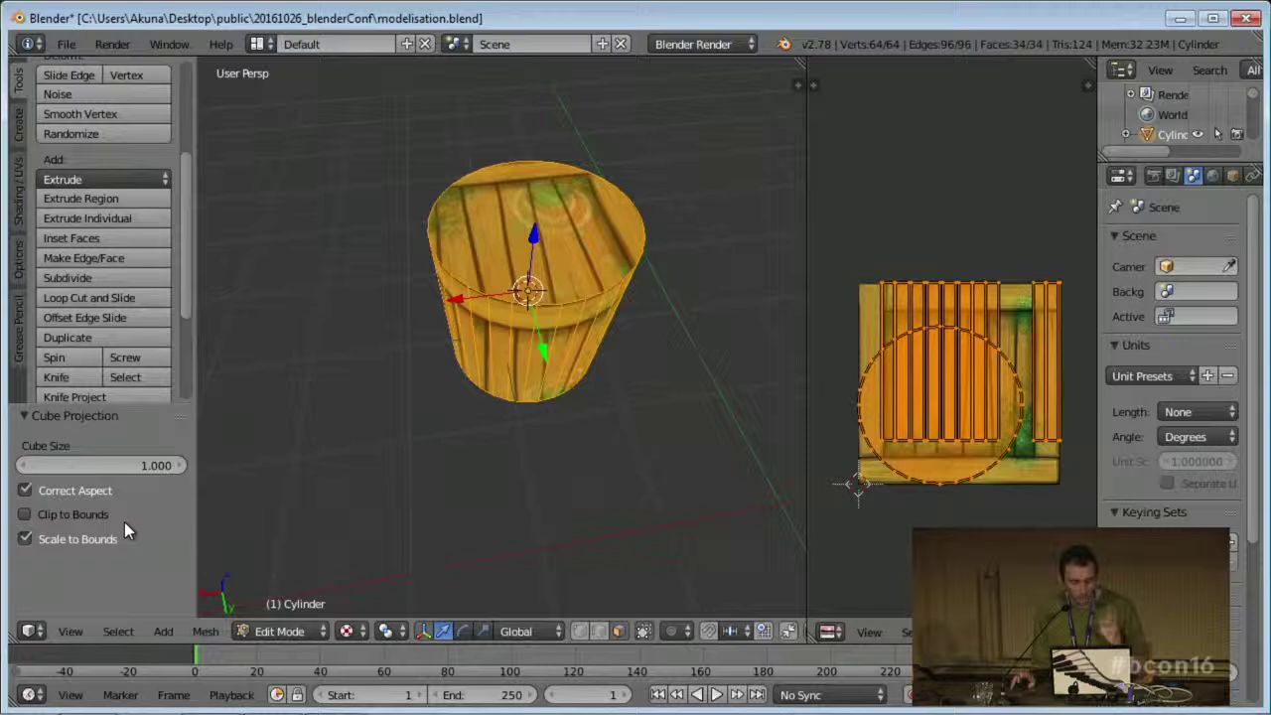
middle_drag(398, 383, 404, 357)
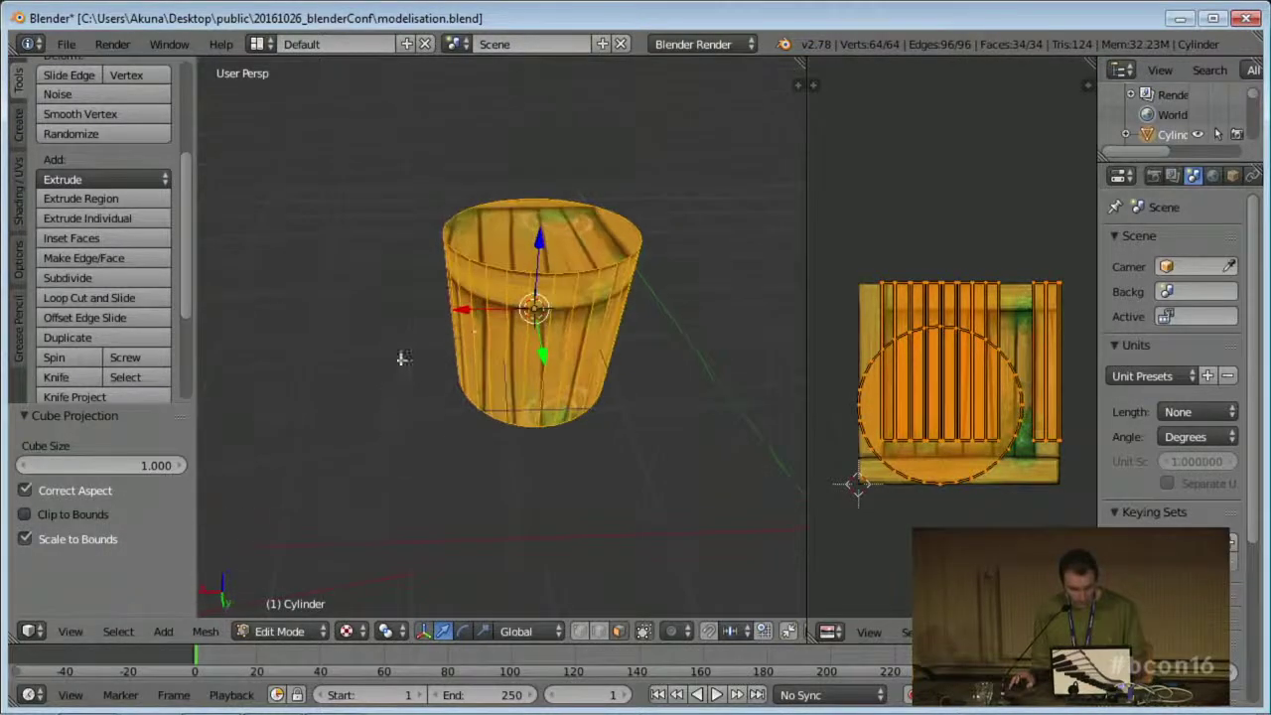
- Try a Cylinder Projection on the cylinder from an oblique perspective view with the direction View on Equator
key(u)
click(482, 348)
middle_drag(501, 425, 460, 371)
scroll(488, 395, down, 1)
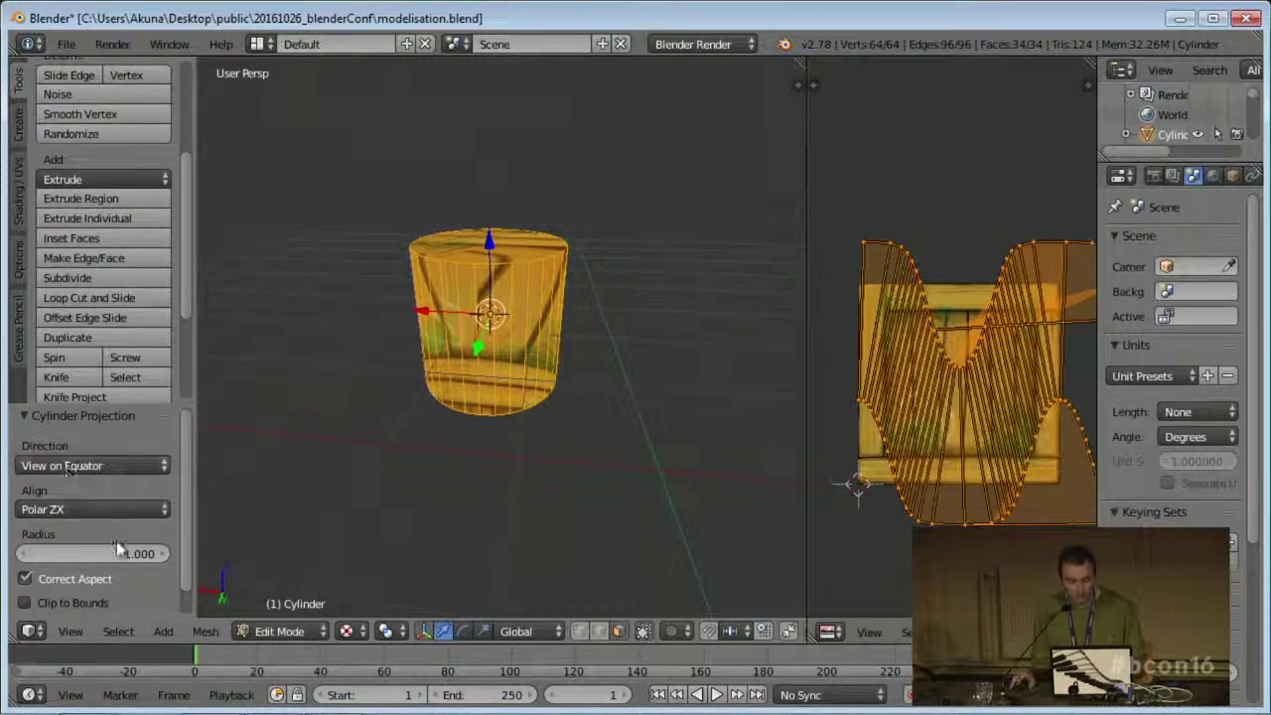
middle_drag(482, 426, 487, 340)
- Switch to the Left orthographic view and run Cylinder Projection on the cylinder with the direction View on Equator
click(70, 633)
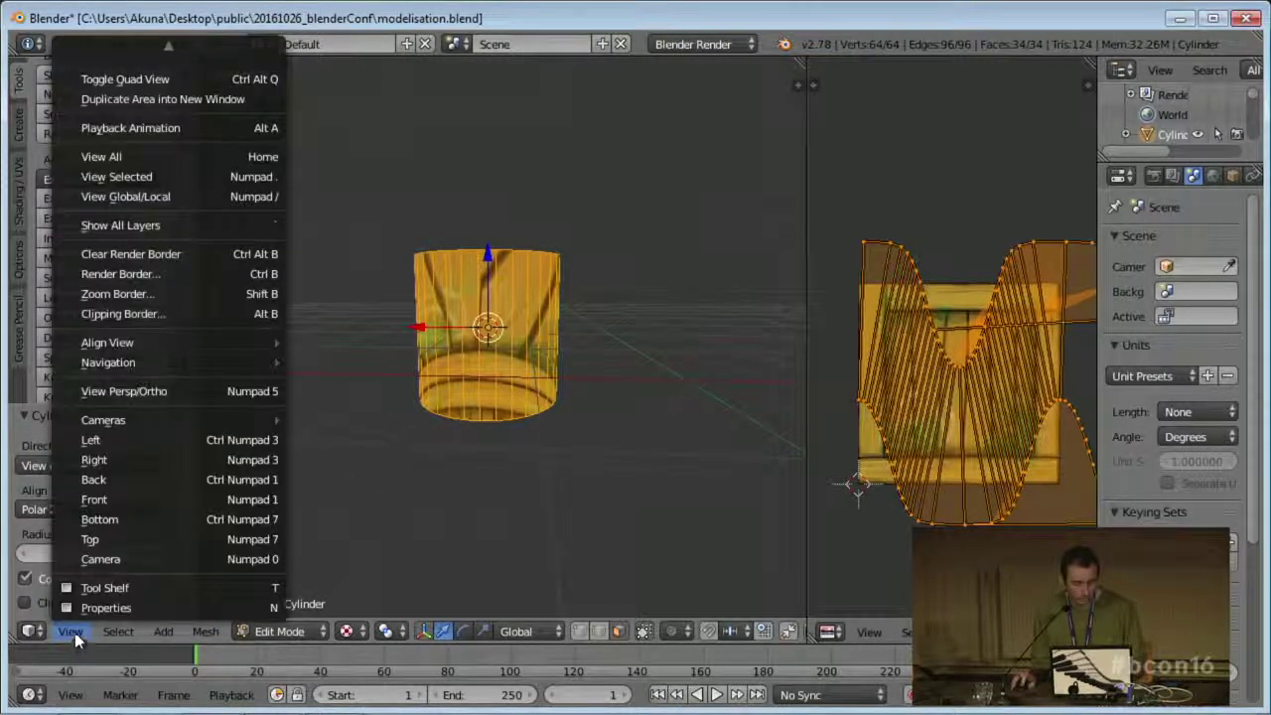
click(119, 443)
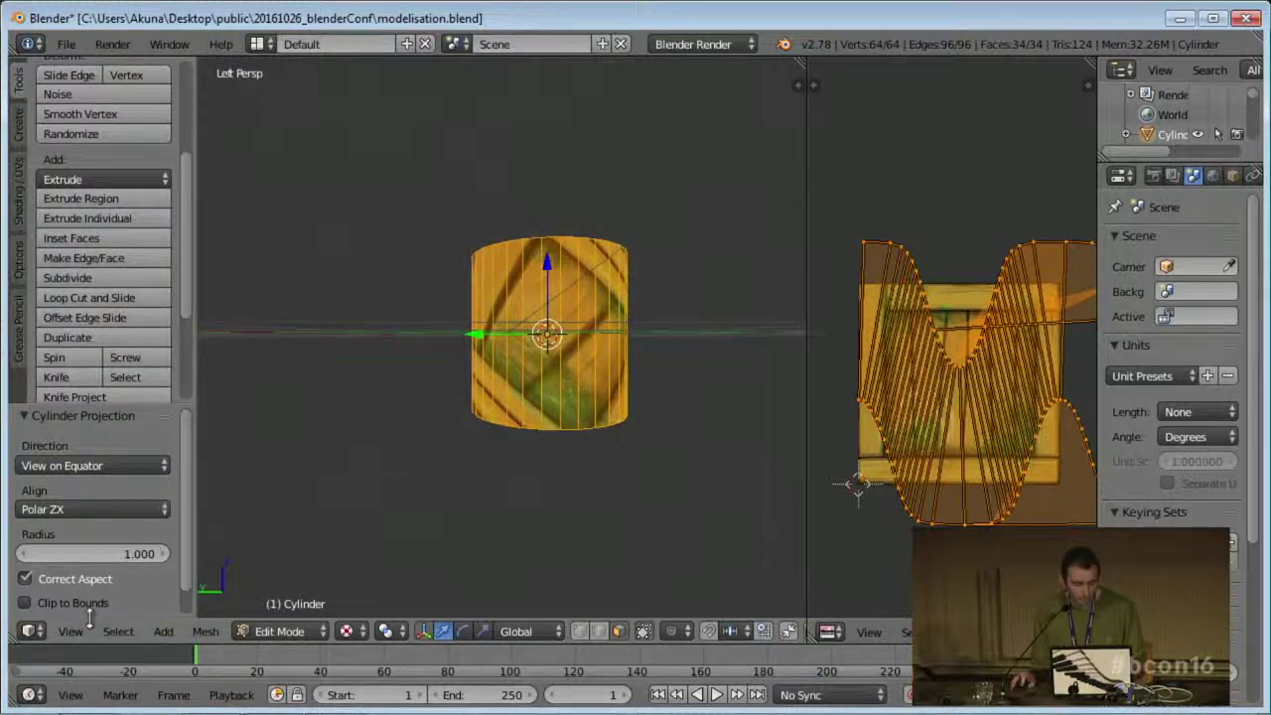
click(71, 632)
click(186, 394)
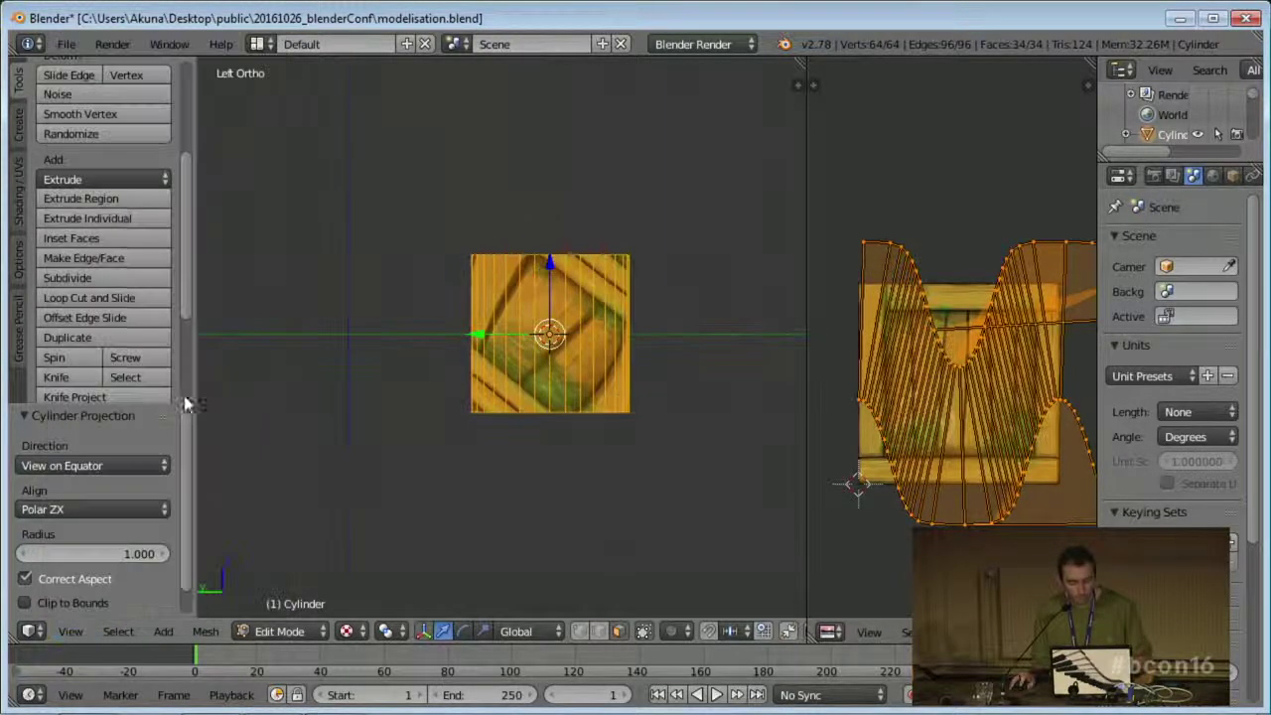
key(u)
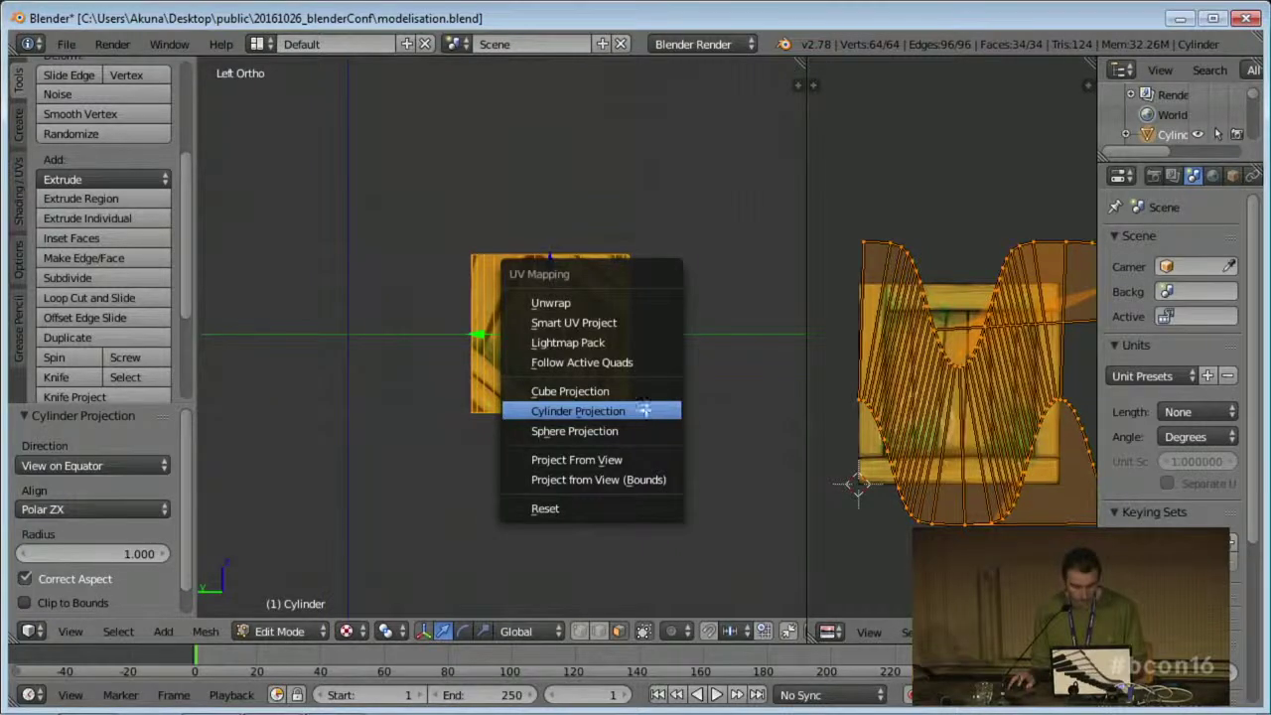
click(644, 410)
middle_drag(590, 388, 559, 395)
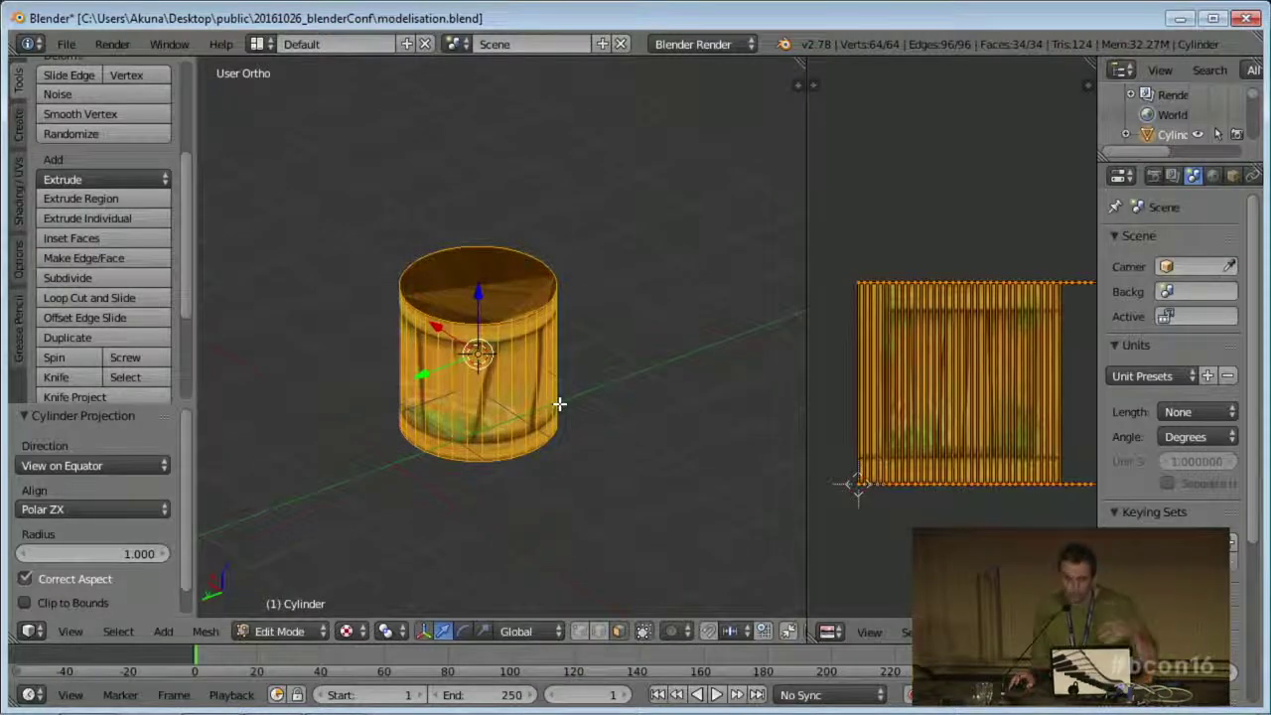
- Run Cylinder Projection from an angled view and set its direction to Align to Object
key(u)
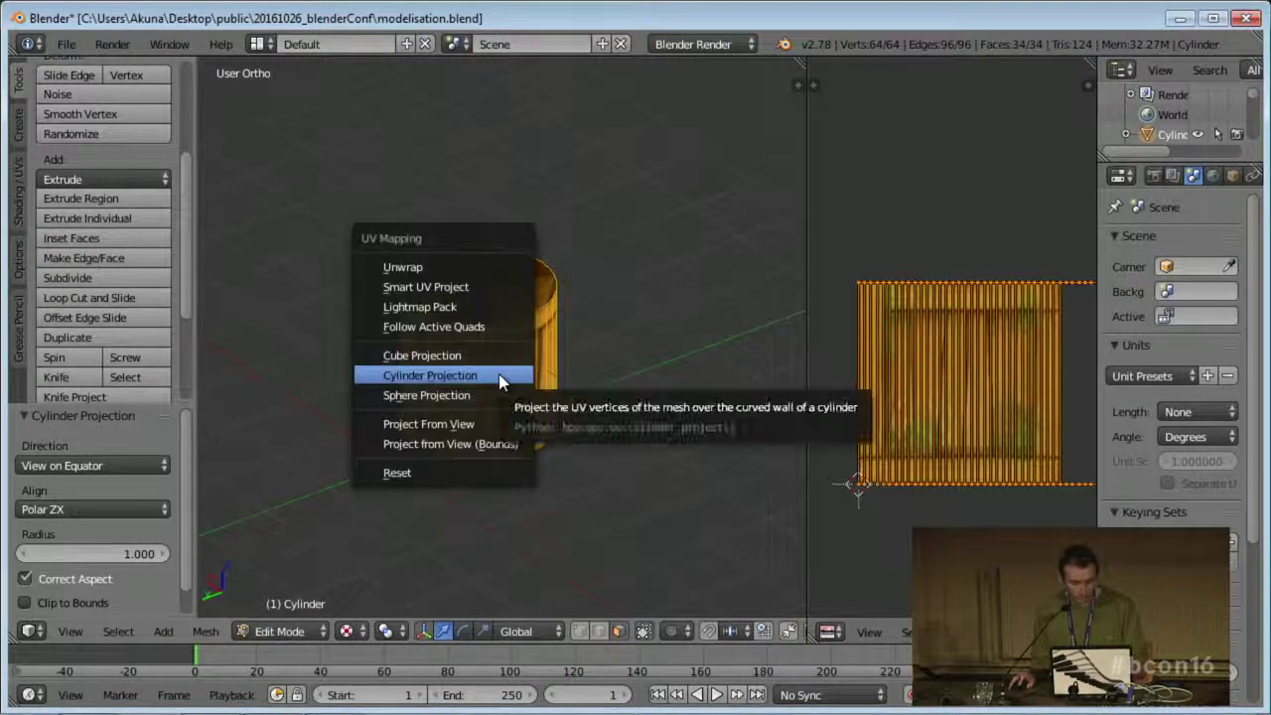
click(504, 375)
scroll(962, 387, down, 1)
middle_drag(1031, 377, 999, 342)
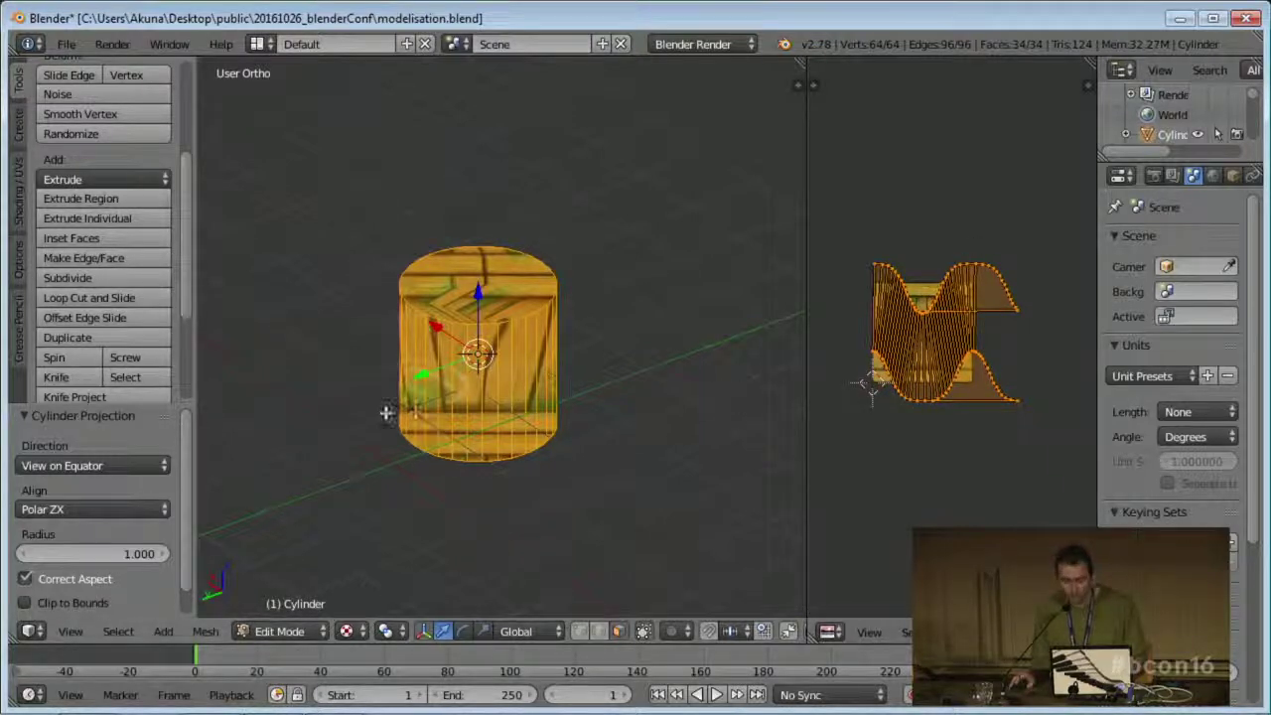
middle_drag(453, 400, 476, 442)
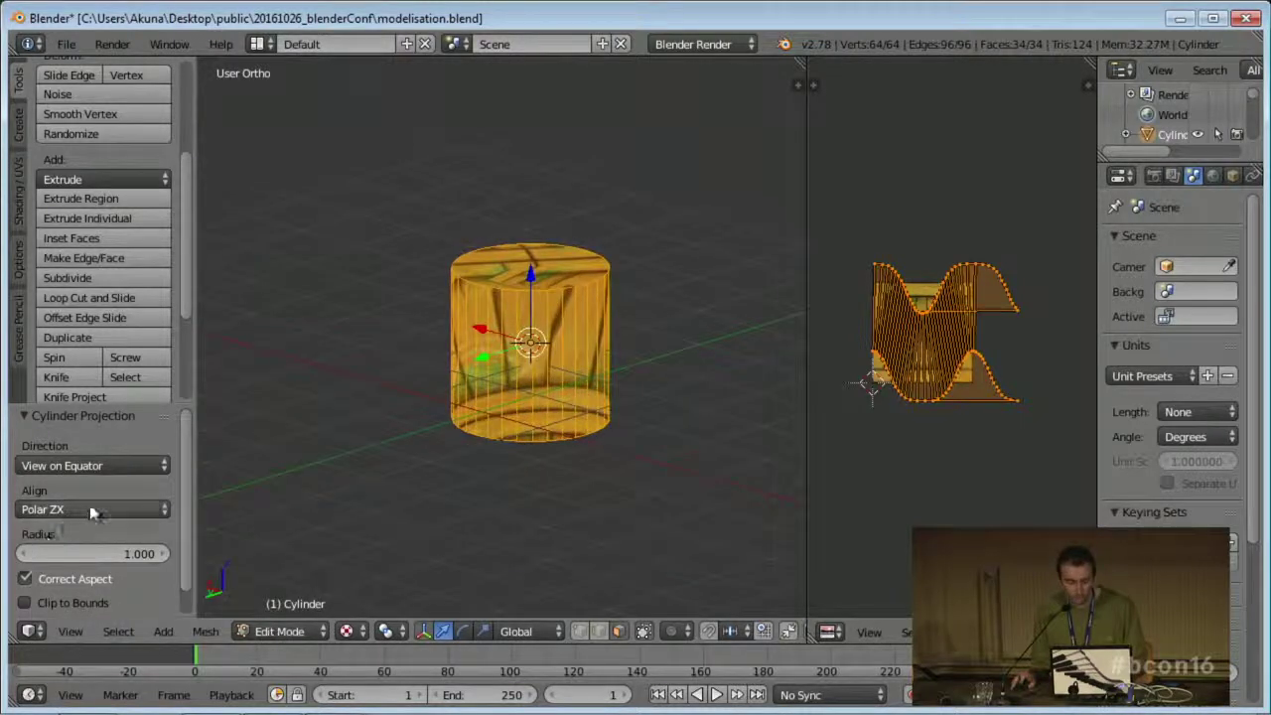
click(121, 467)
click(60, 397)
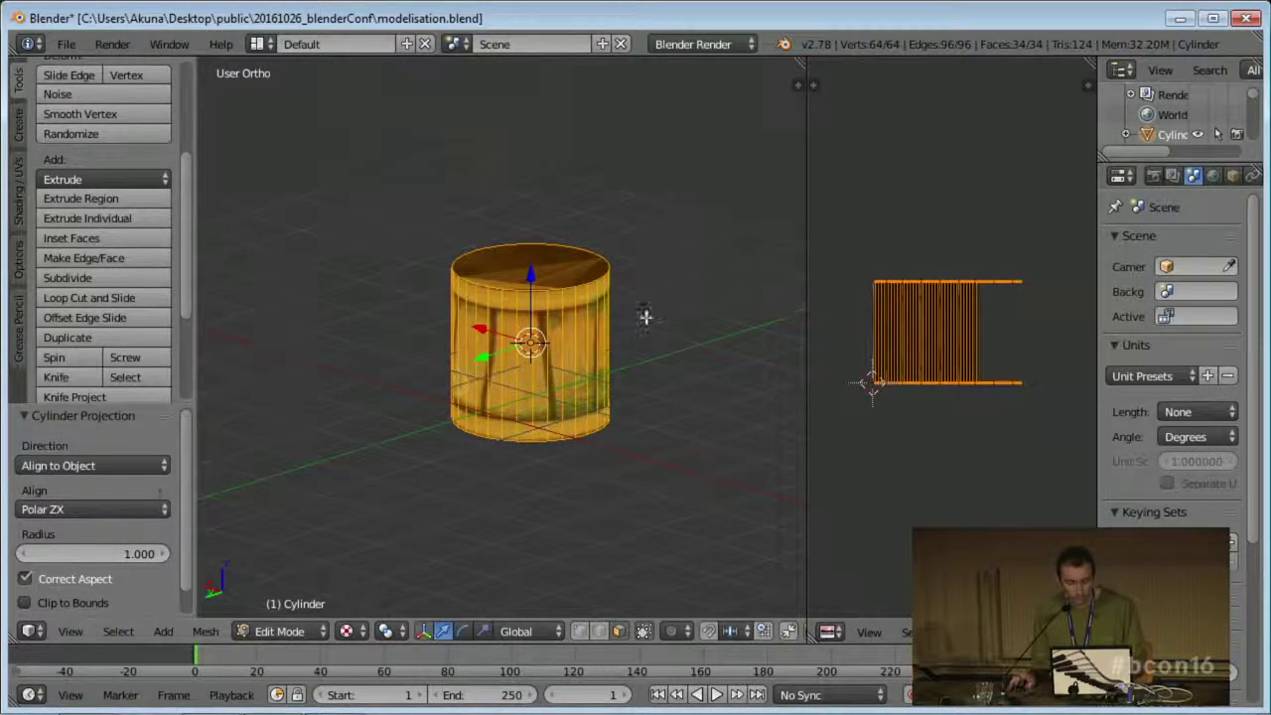
shift+middle_drag(579, 378, 547, 366)
scroll(533, 378, down, 2)
click(135, 466)
click(147, 464)
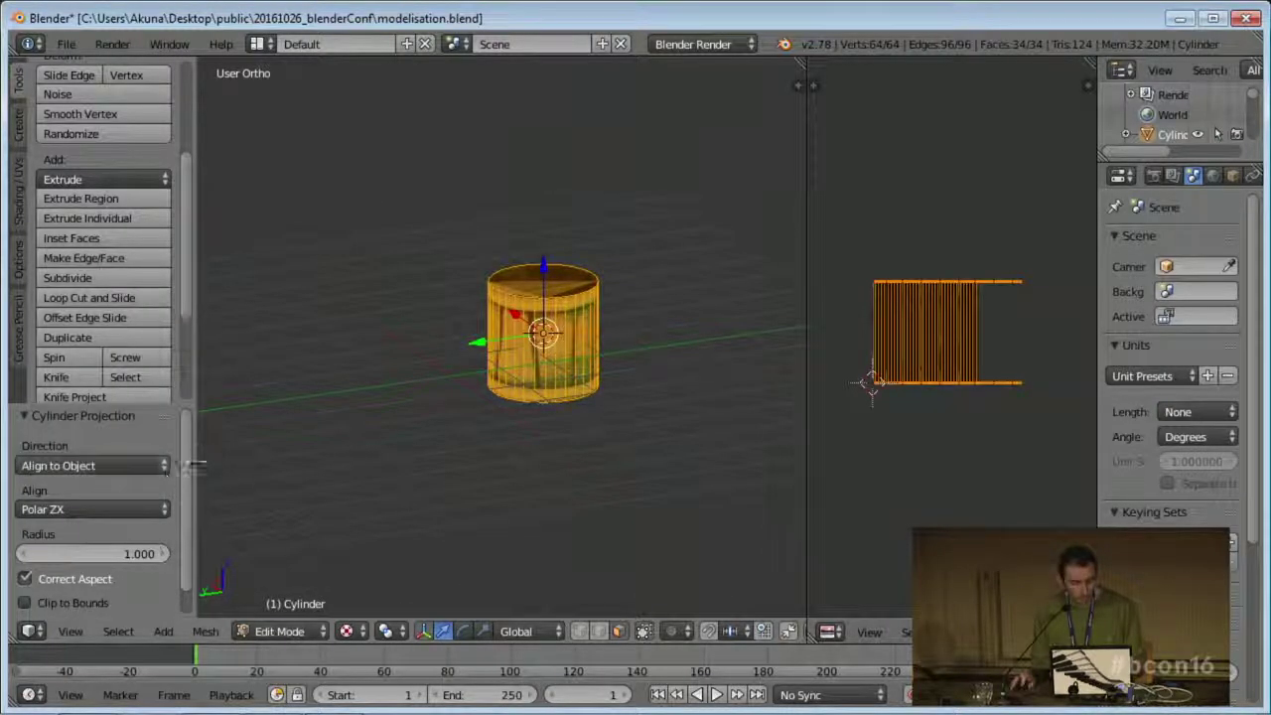
- Switch to face selection mode and select only the cylinder's top cap
middle_drag(446, 454, 484, 400)
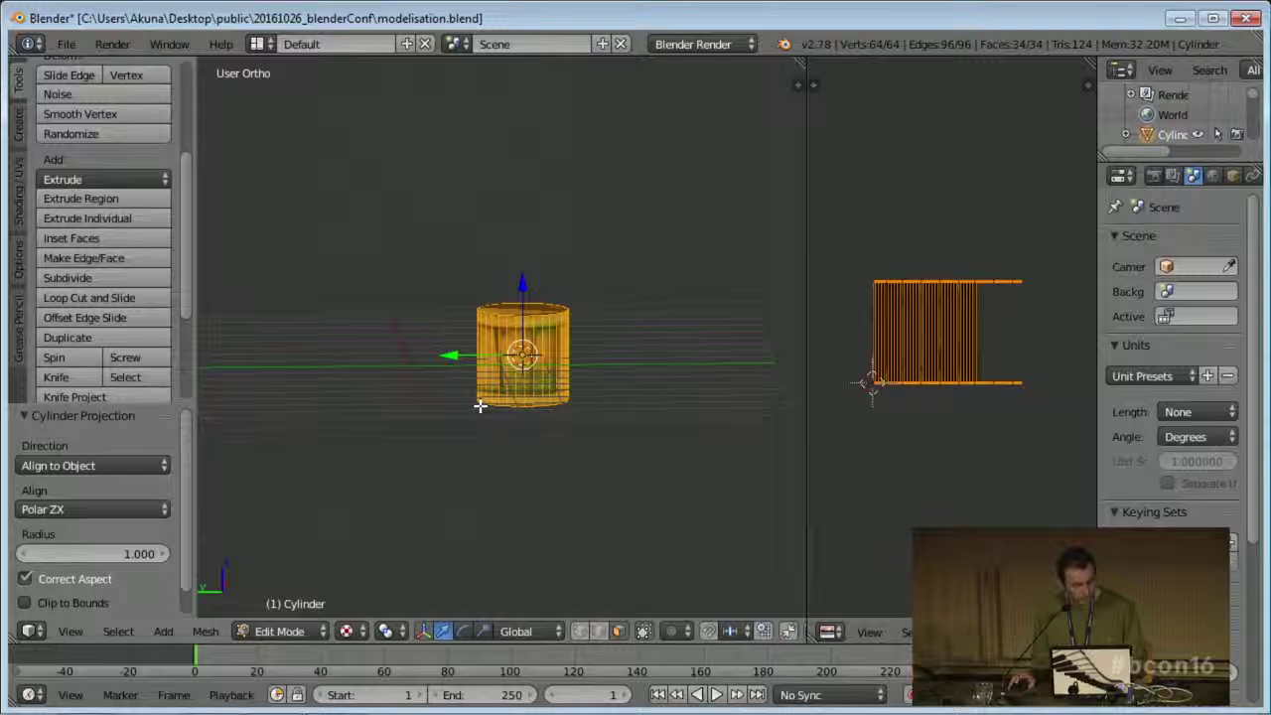
middle_drag(519, 402, 517, 368)
scroll(522, 374, down, 2)
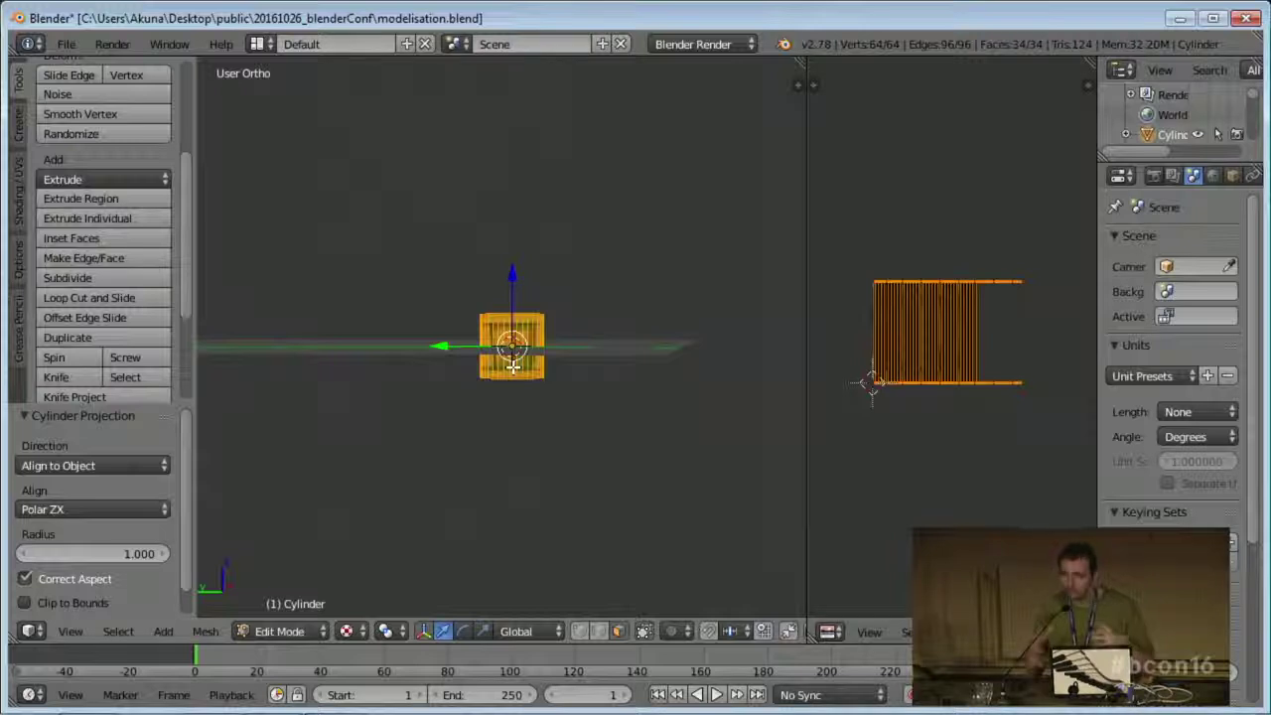
key(ctrl+Tab)
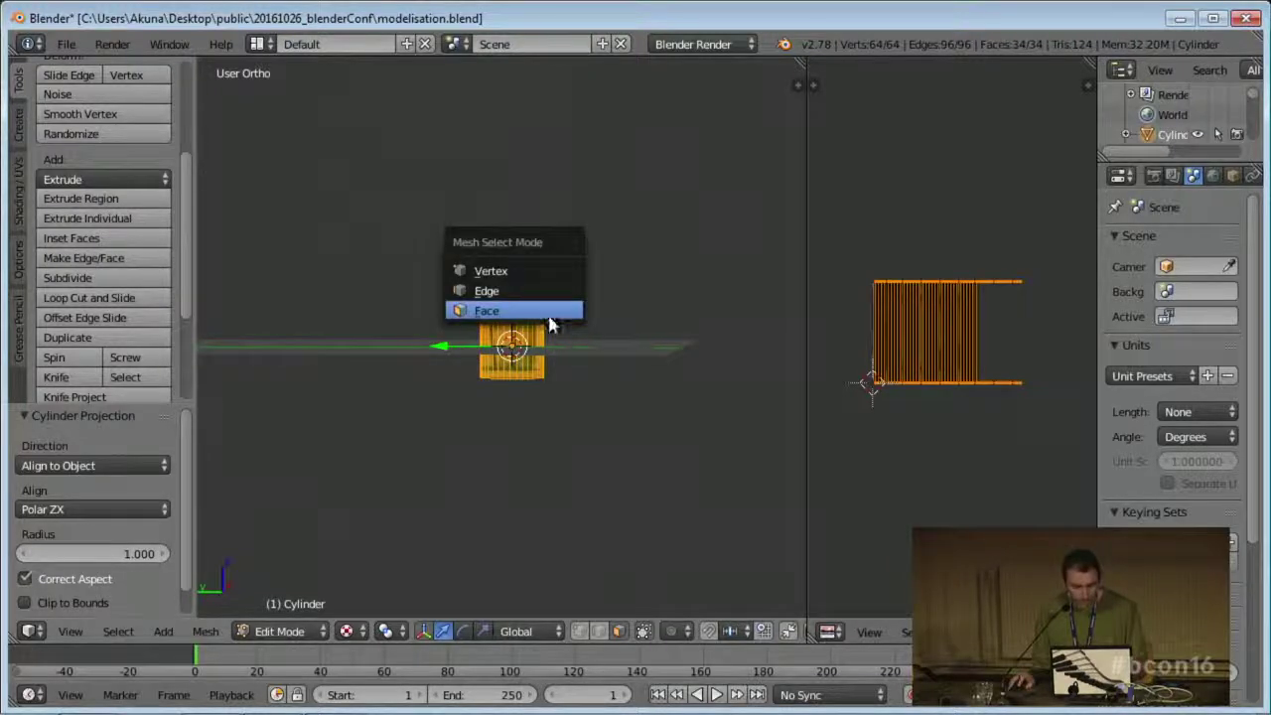
click(550, 318)
middle_drag(551, 324, 549, 361)
right_click(522, 325)
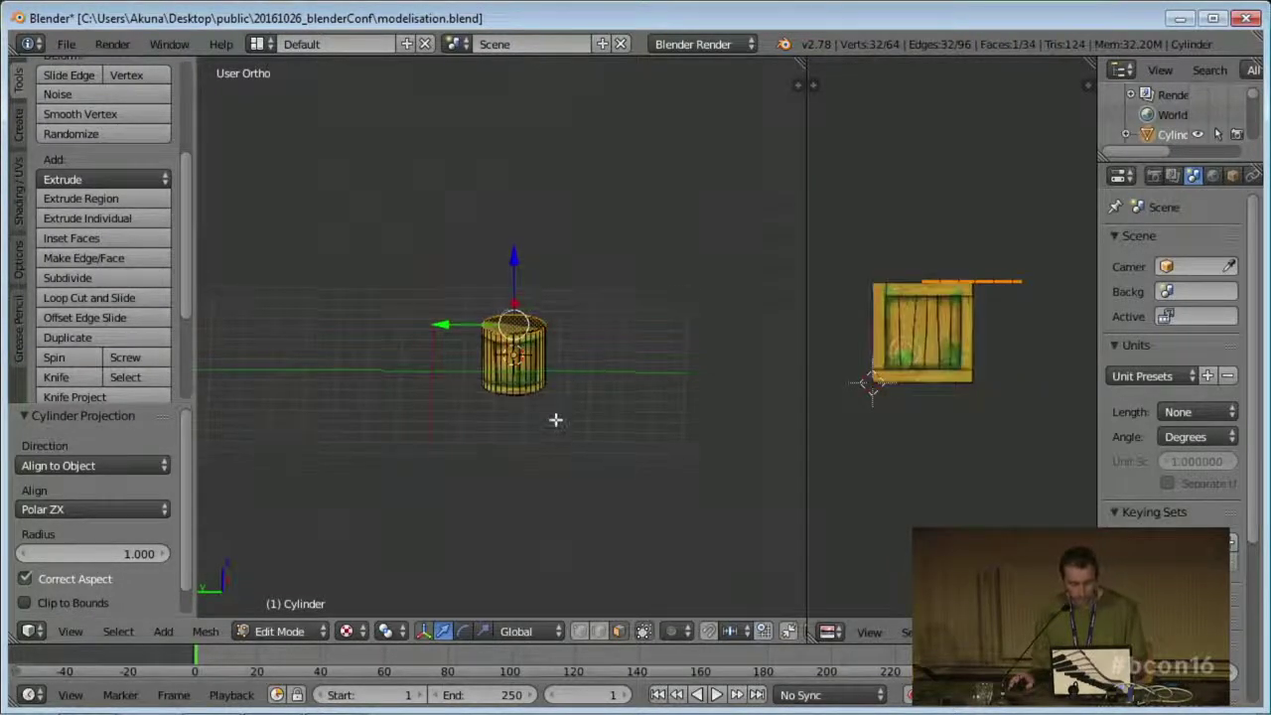
- Try to extrude the cylinder's top cap repeatedly into a long bent tube that curves over and ends in an upturned segment
middle_drag(555, 420, 557, 412)
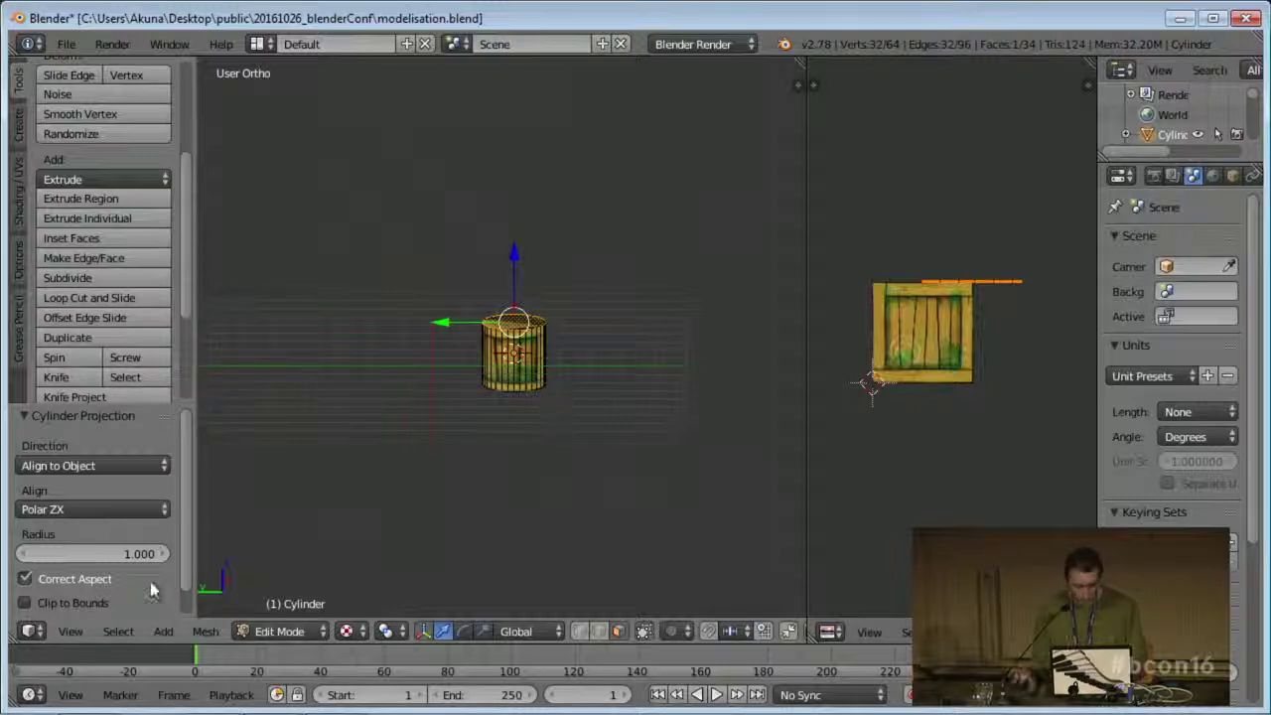
middle_drag(503, 437, 513, 410)
ctrl+right_click(562, 243)
ctrl+right_click(590, 199)
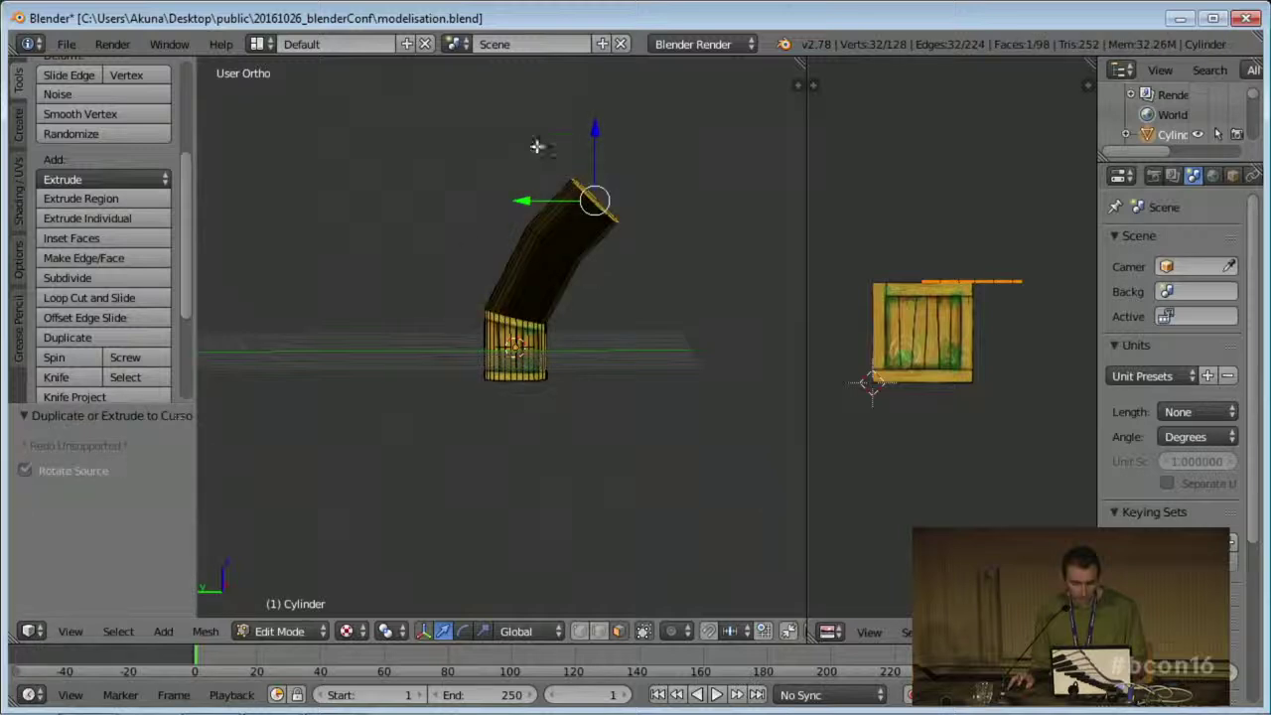
ctrl+right_click(524, 136)
ctrl+right_click(397, 174)
ctrl+right_click(336, 238)
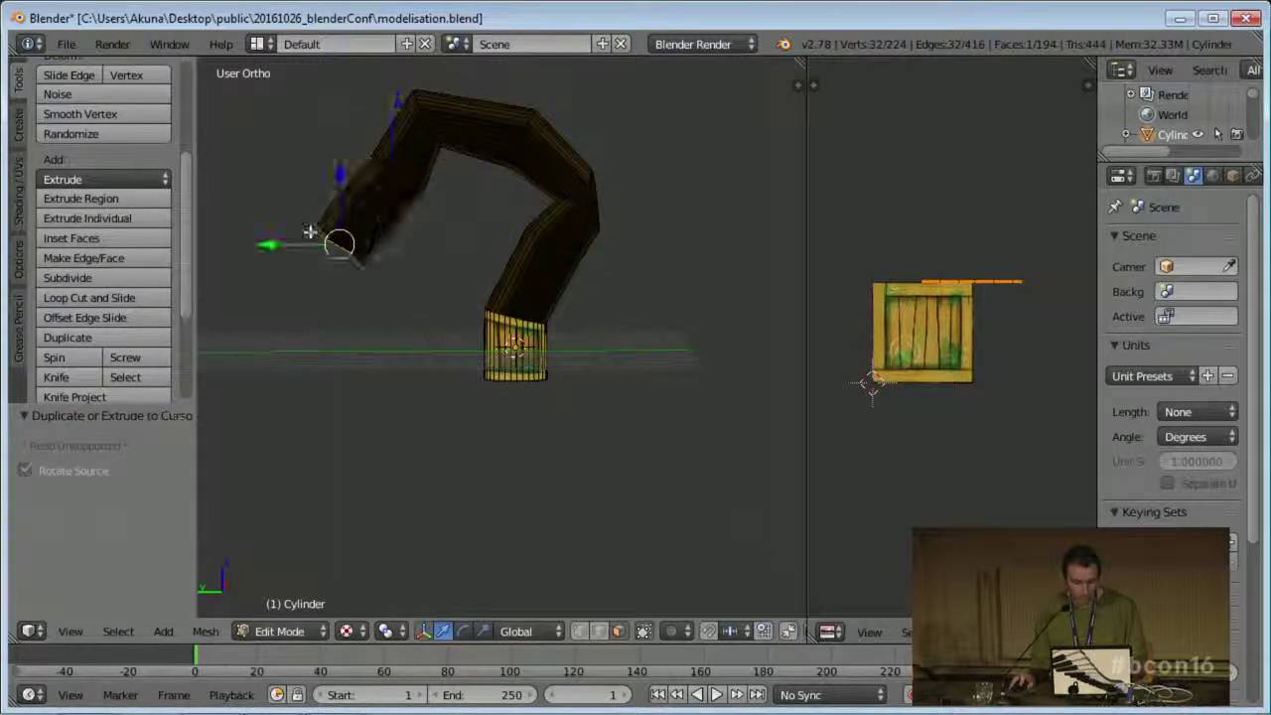
ctrl+right_click(256, 201)
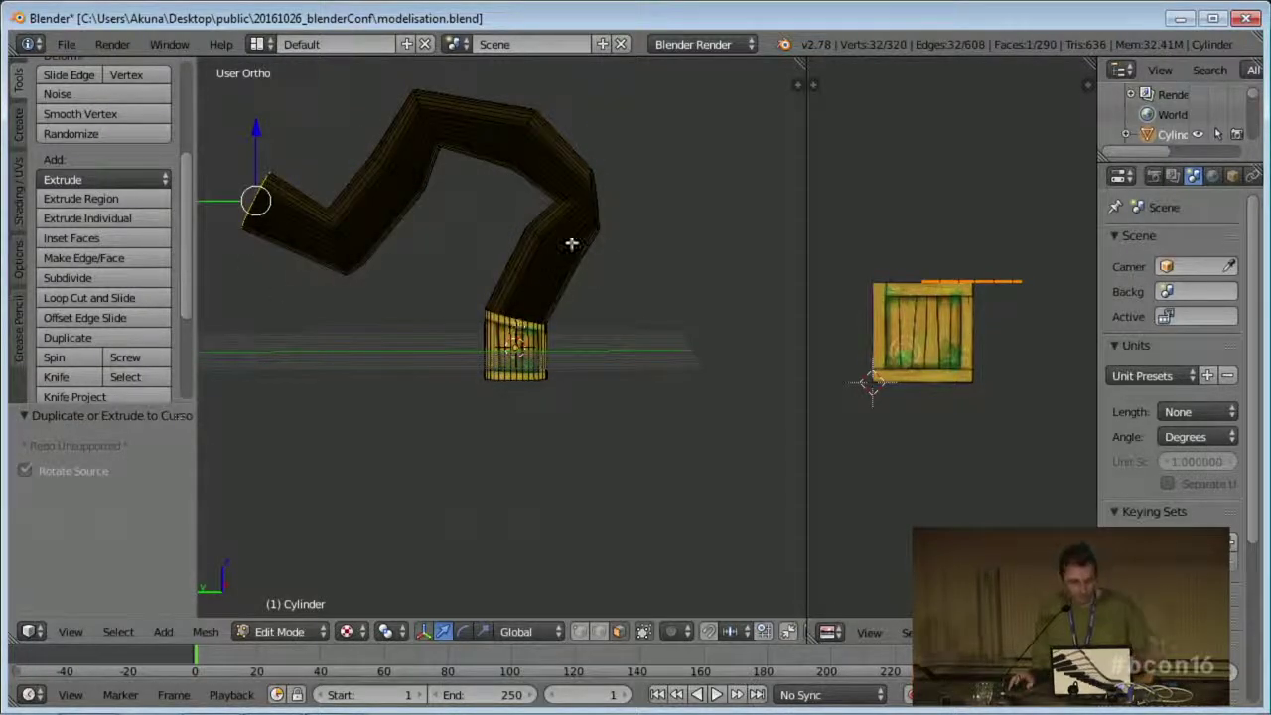
key(ctrl+1)
scroll(603, 251, up, 4)
scroll(603, 252, down, 2)
middle_drag(565, 270, 564, 317)
- Undo the bent tube extrusions on the cylinder
key(ctrl+z)
key(ctrl+z)
key(ctrl+z)
key(ctrl+z)
key(ctrl+z)
key(ctrl+z)
- Extrude the cylinder's top cap in successive rotated segments into a hook-shaped tube resembling a question mark
scroll(564, 318, down, 3)
ctrl+right_click(613, 223)
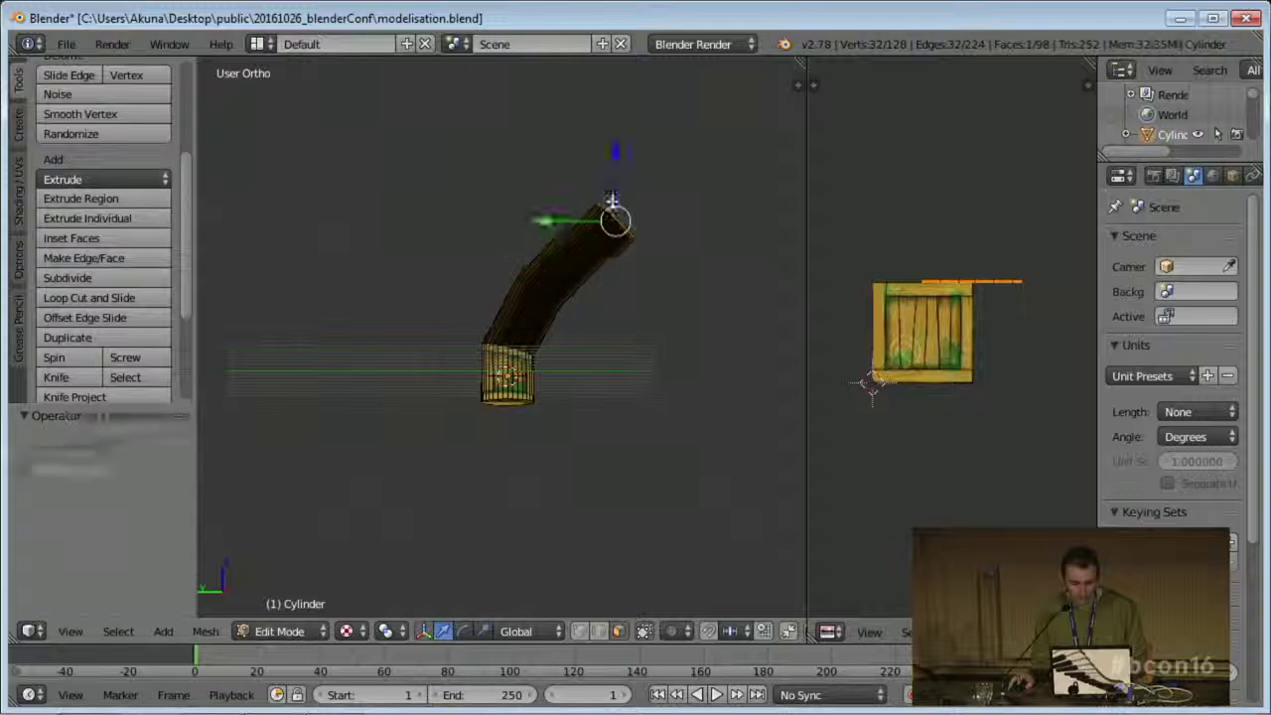
ctrl+right_click(636, 173)
ctrl+right_click(591, 118)
ctrl+right_click(515, 105)
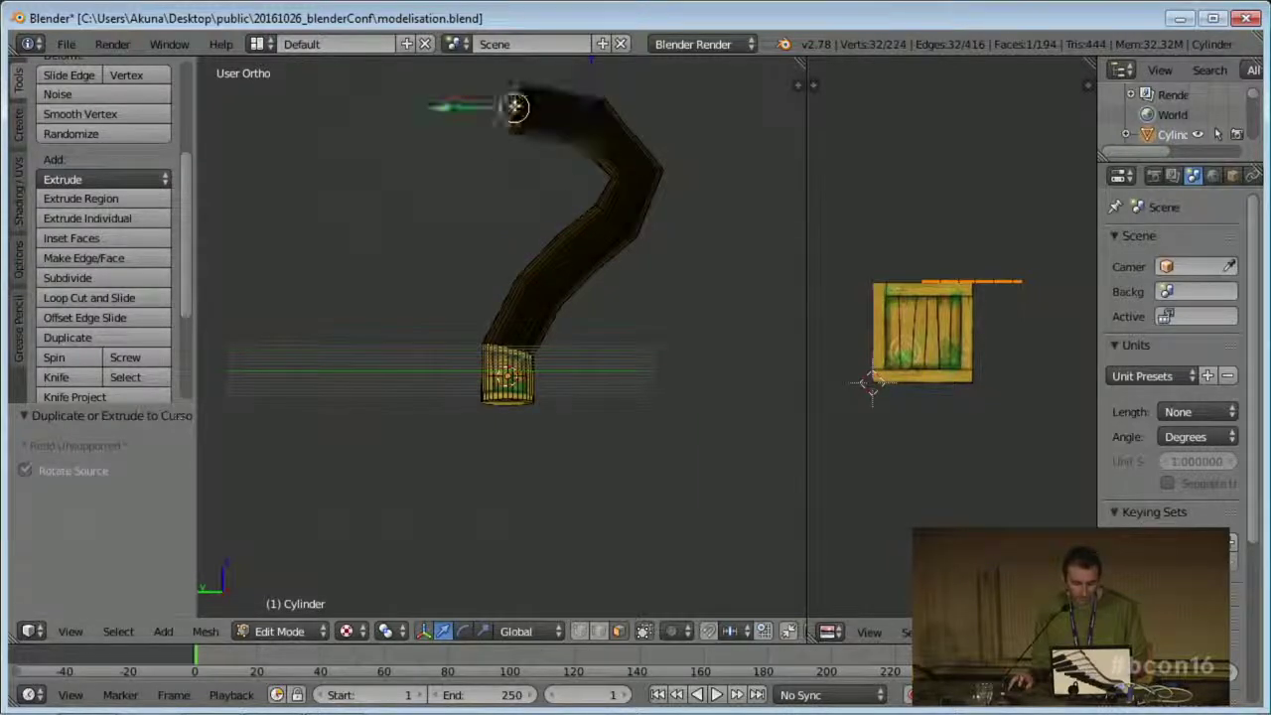
ctrl+right_click(467, 163)
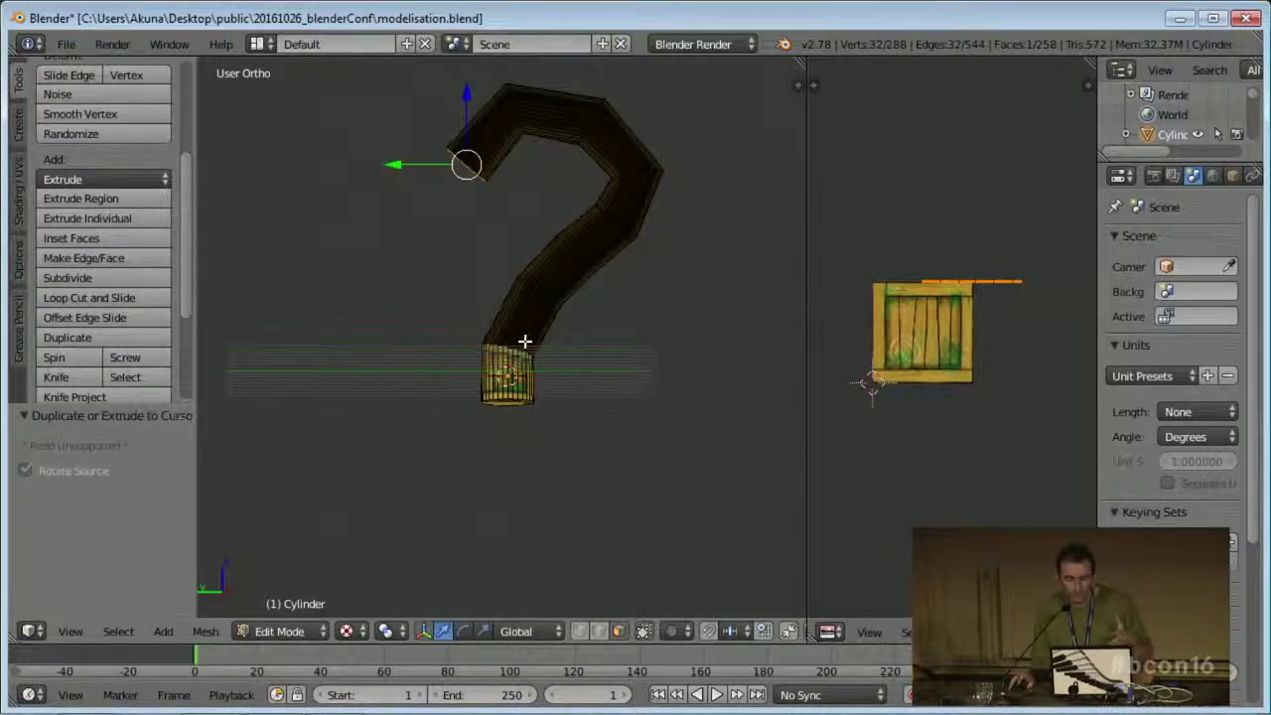
- Select all faces of the tube with a base side quad active, and unwrap with Follow Active Quads using Length Average
middle_drag(517, 355, 514, 363)
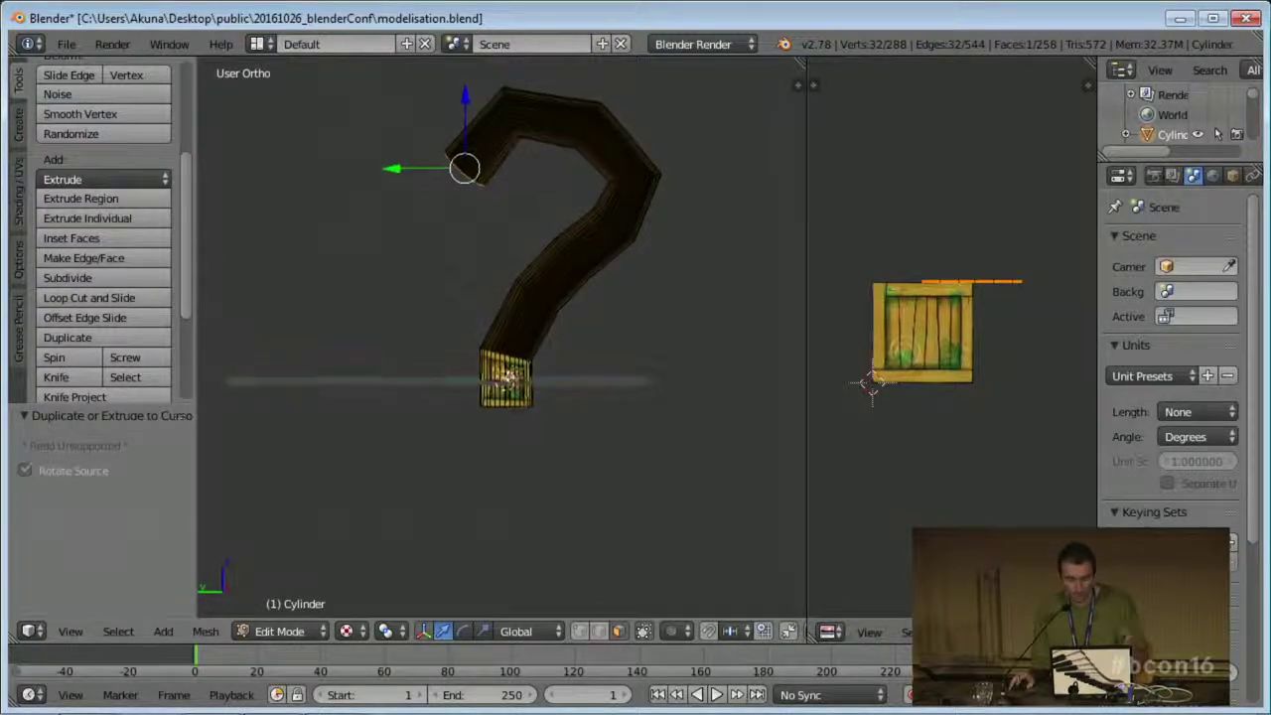
scroll(572, 422, up, 3)
scroll(533, 362, down, 3)
scroll(520, 373, up, 1)
shift+middle_drag(575, 369, 547, 411)
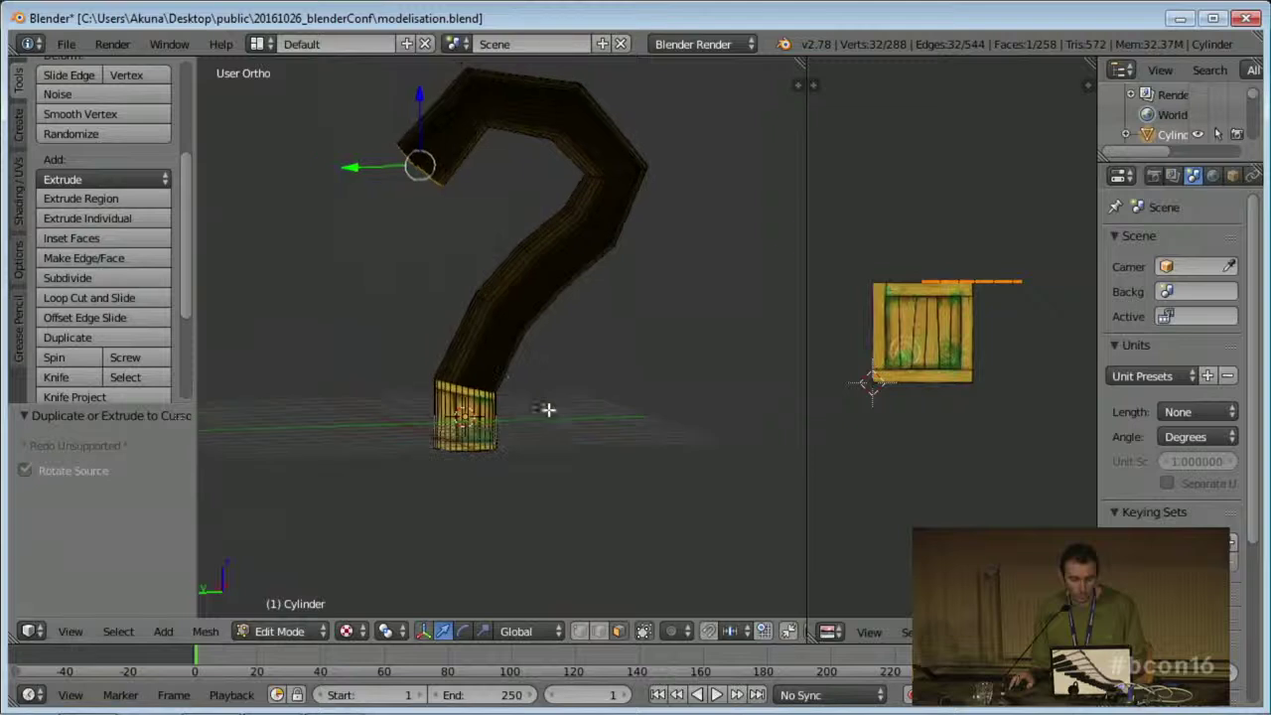
key(a)
scroll(500, 440, up, 3)
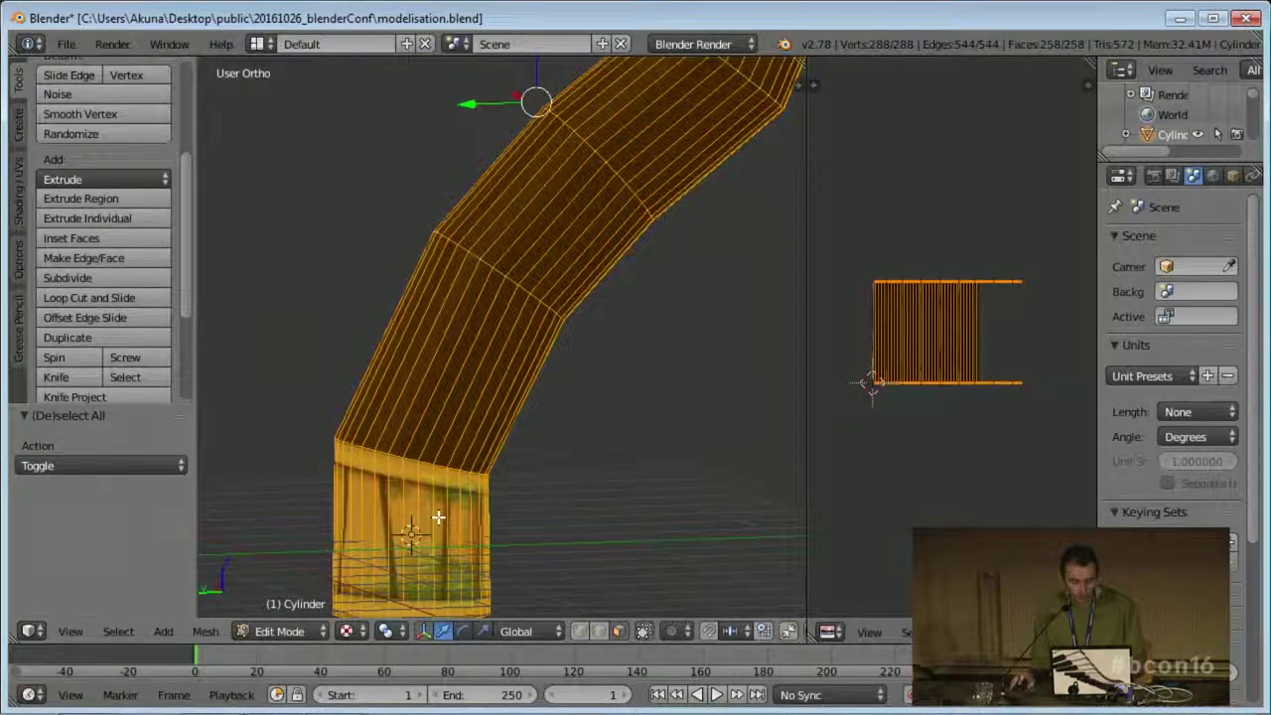
middle_drag(446, 533, 438, 454)
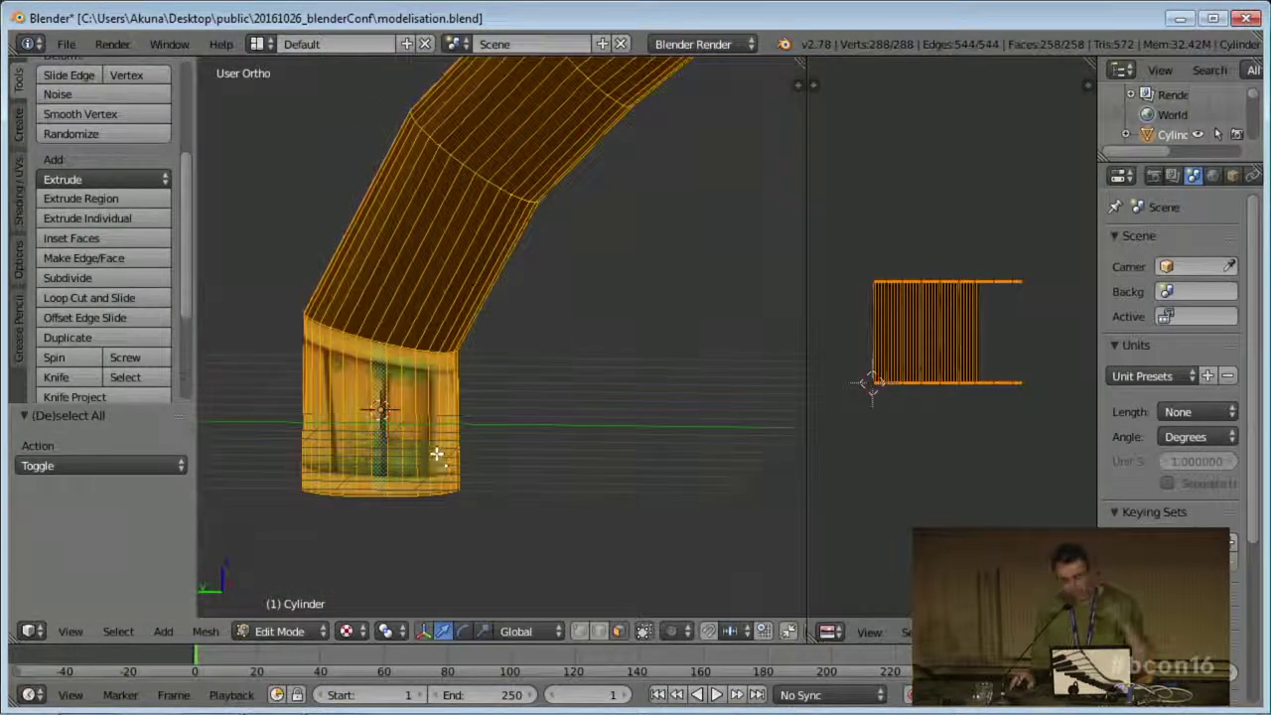
key(u)
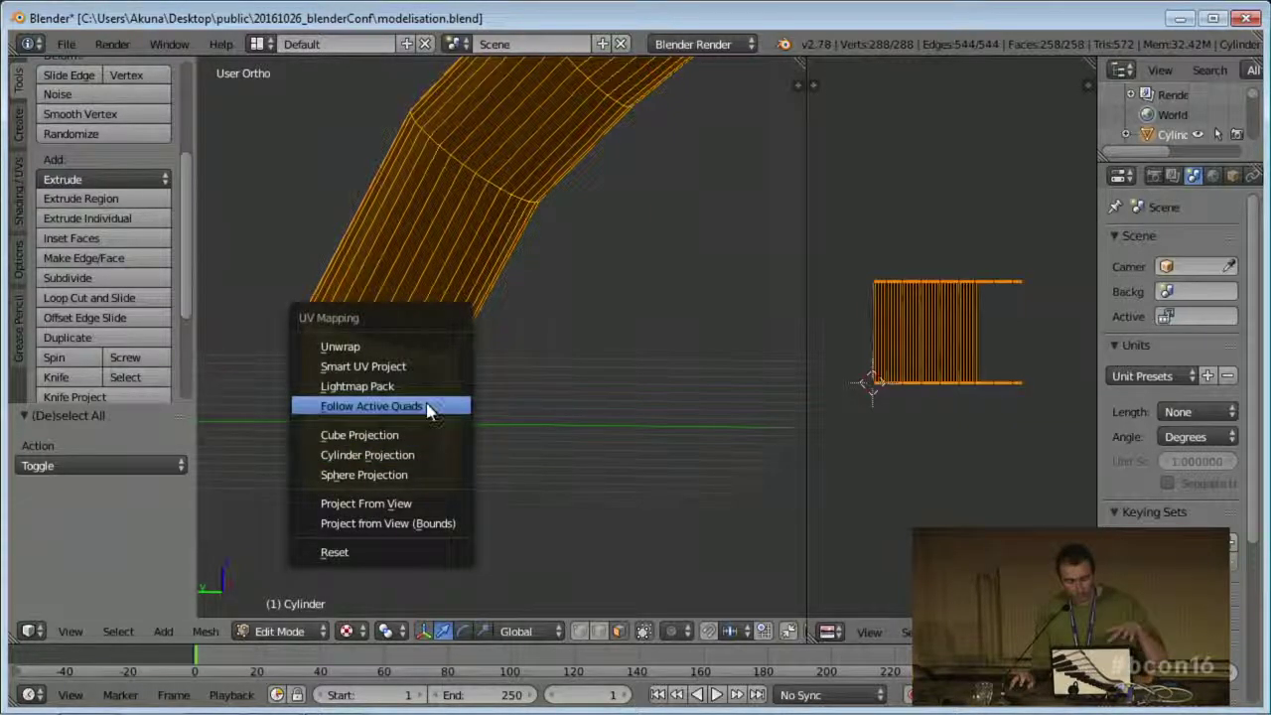
click(429, 408)
click(427, 460)
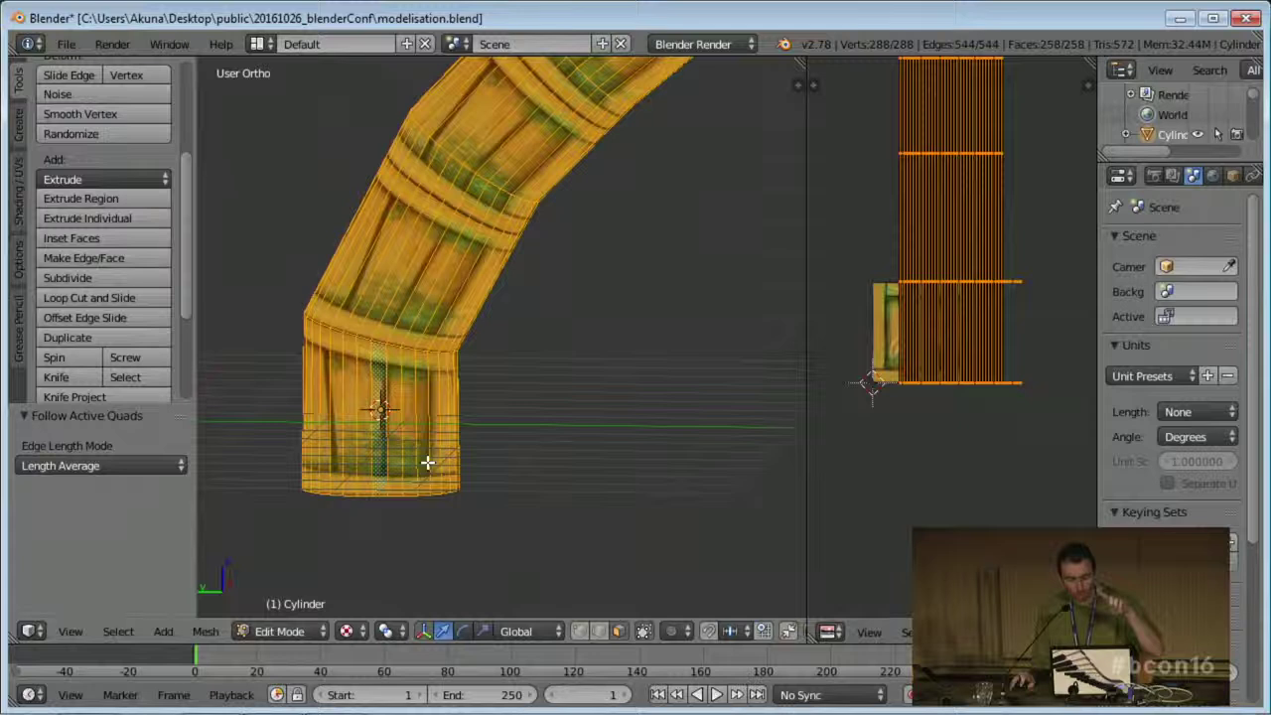
- Examine how the wood texture follows the bent tube from several angles, along with its UV layout
scroll(427, 462, down, 3)
shift+middle_drag(553, 284, 541, 368)
middle_drag(427, 459, 695, 397)
scroll(506, 408, up, 5)
scroll(906, 408, up, 4)
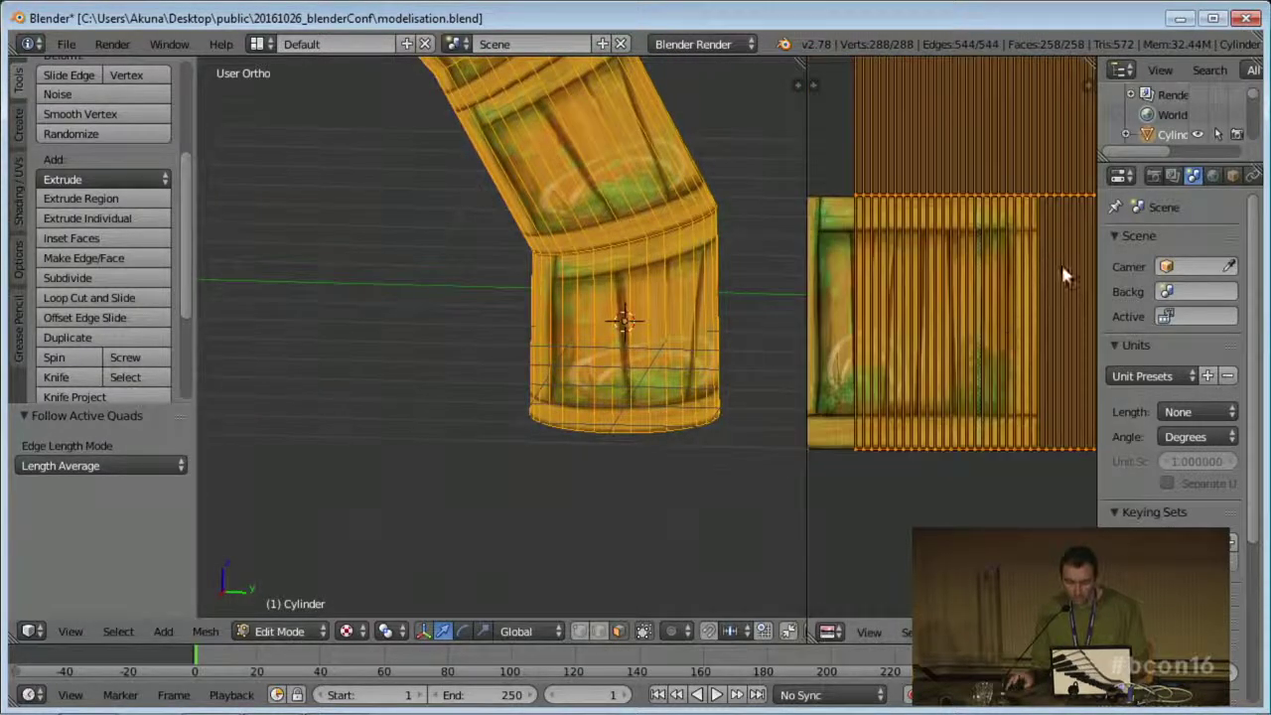
scroll(1061, 261, down, 4)
middle_drag(710, 241, 641, 449)
scroll(616, 351, down, 3)
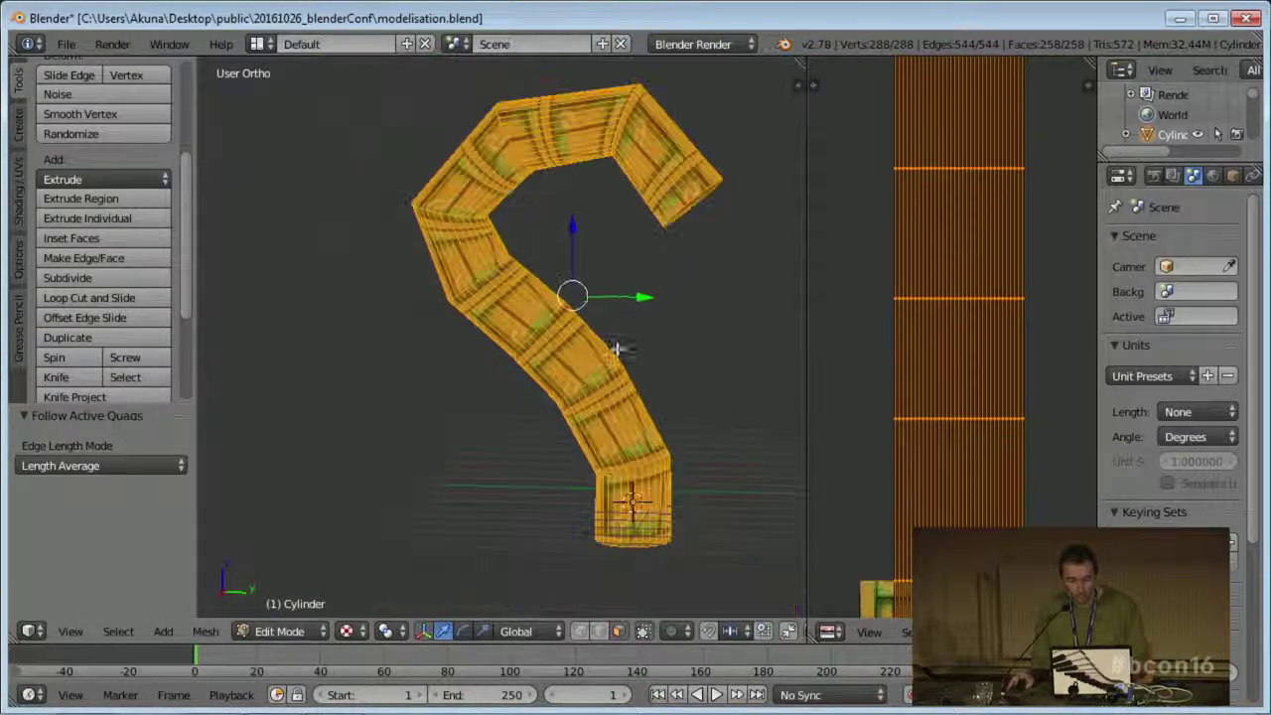
shift+middle_drag(615, 352, 485, 313)
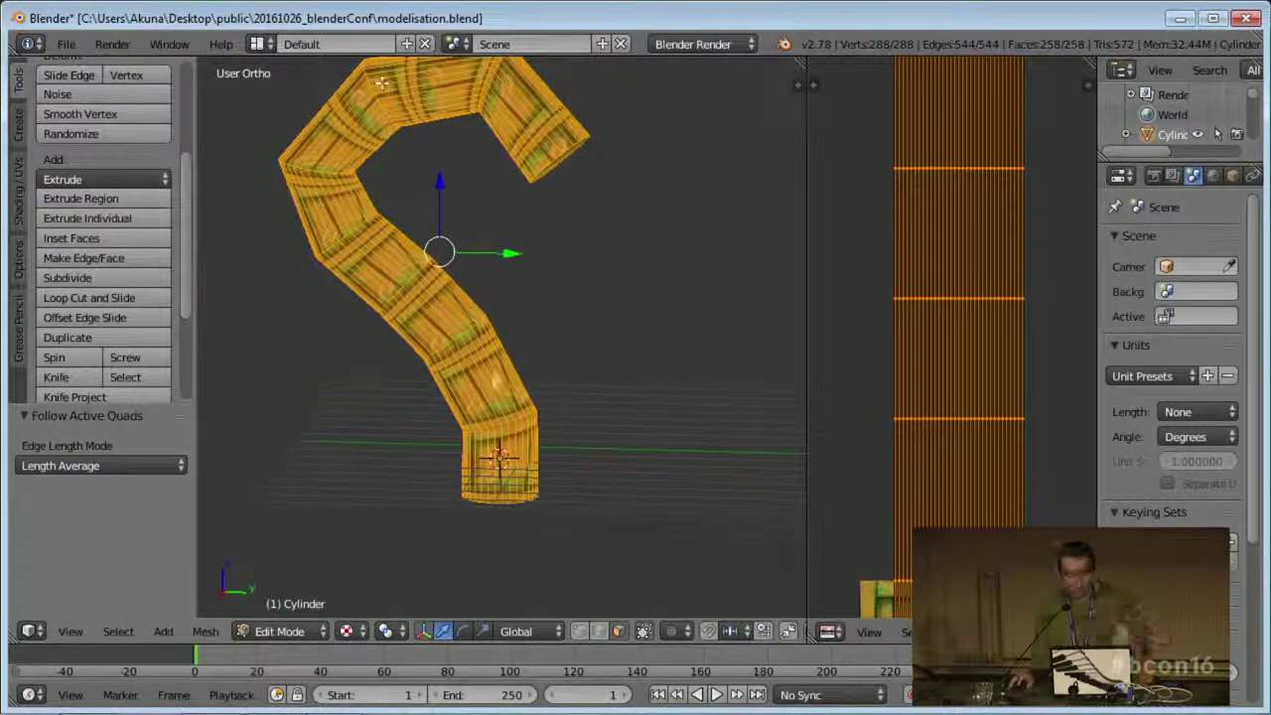
middle_drag(459, 330, 506, 344)
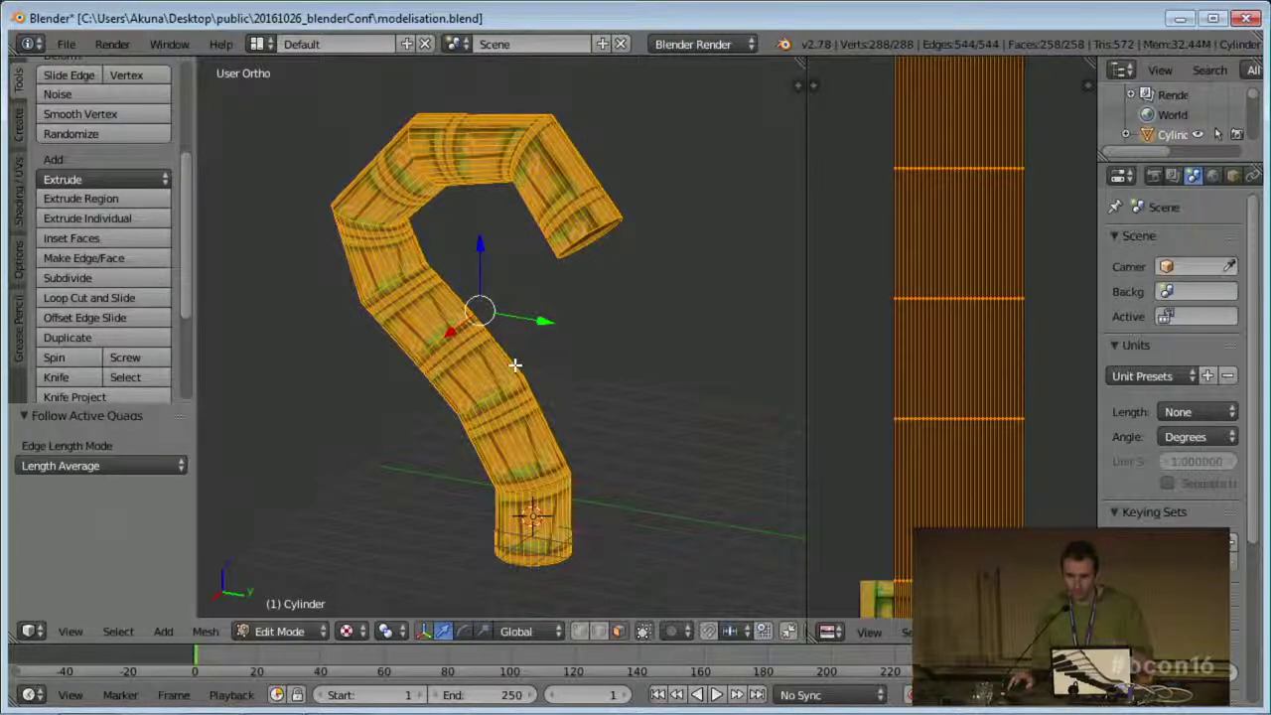
middle_drag(510, 404, 547, 403)
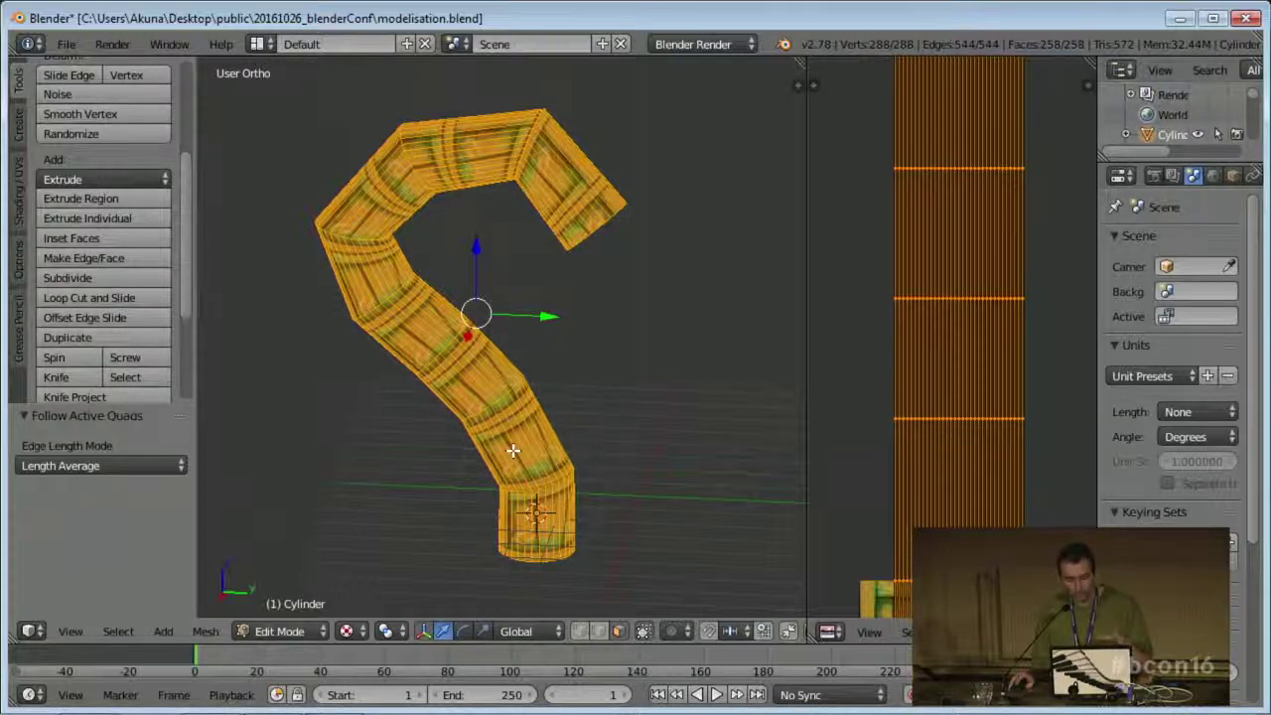
- Extend the tube by extruding its open end's cap face in four successive segments to form a zigzag
middle_drag(544, 489, 467, 408)
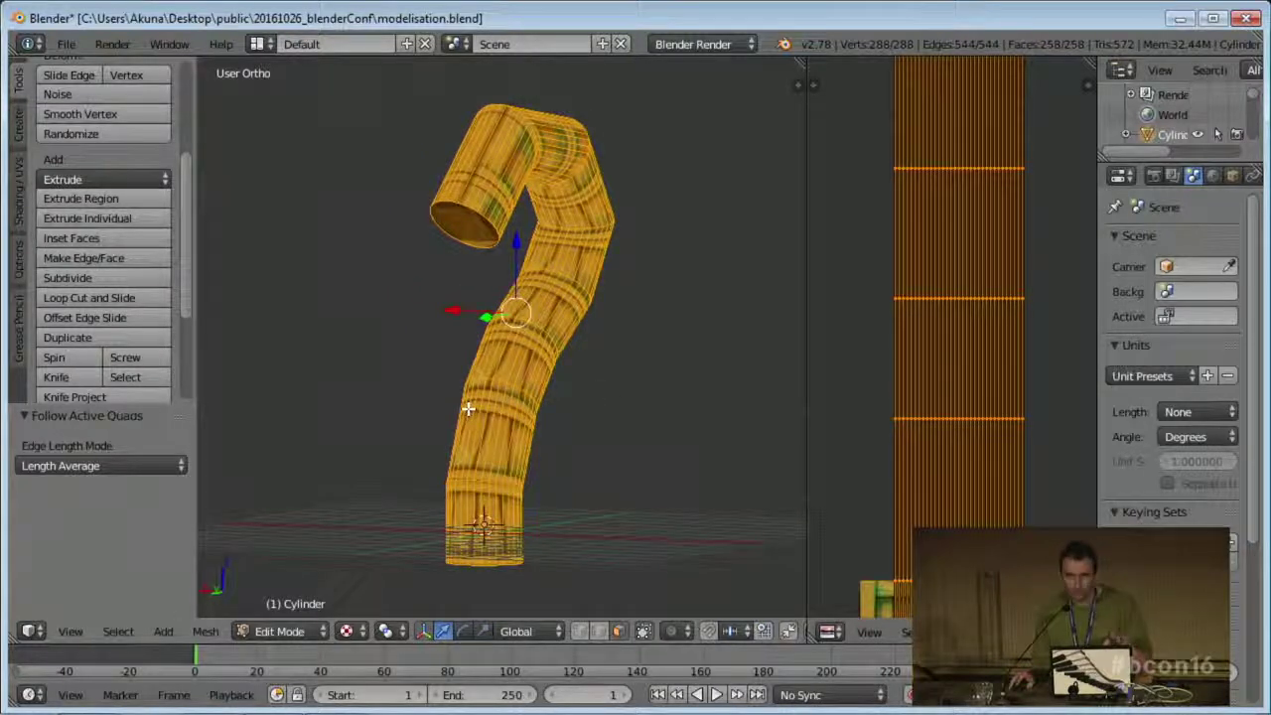
middle_drag(467, 395, 548, 428)
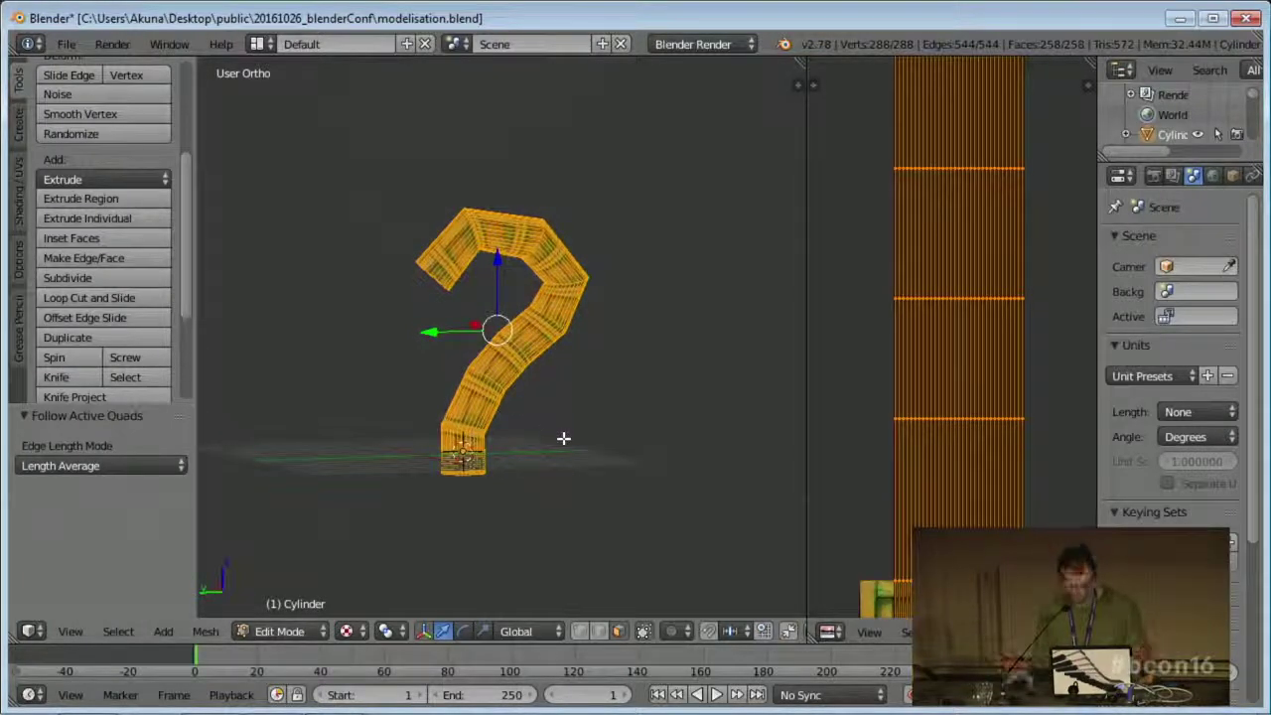
middle_drag(565, 375, 508, 374)
middle_drag(431, 270, 483, 196)
middle_drag(390, 328, 467, 293)
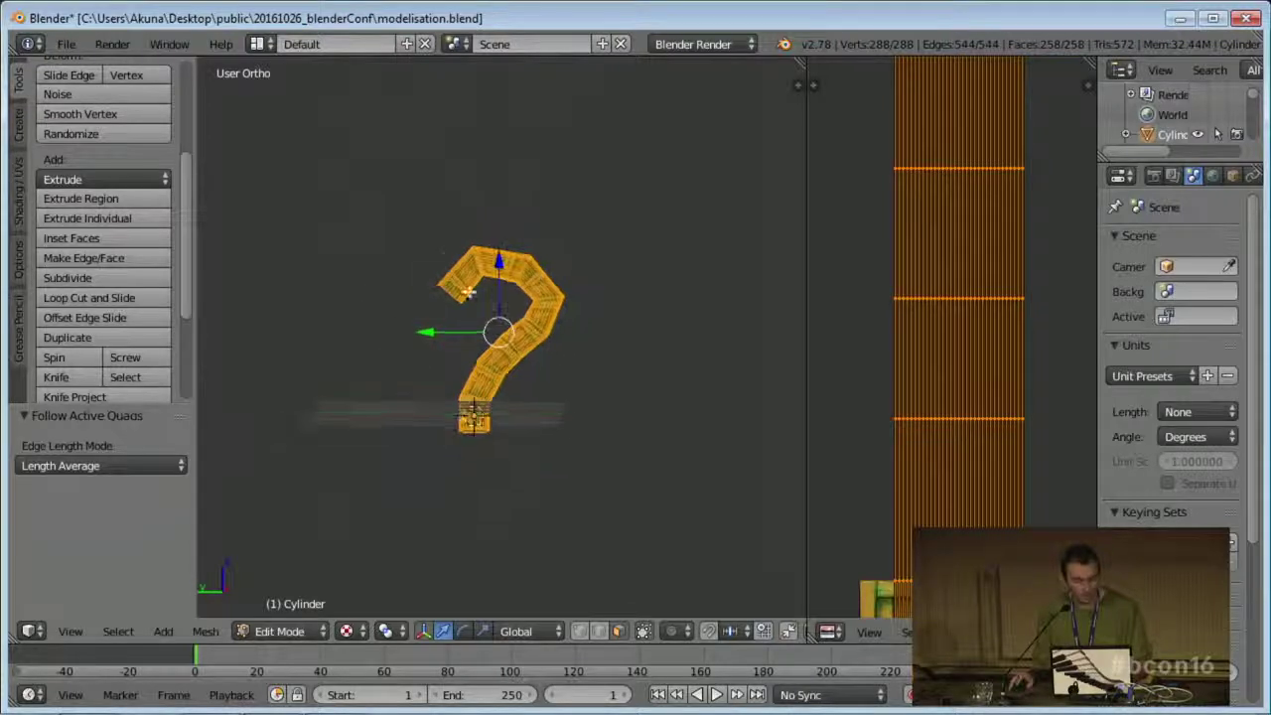
key(ctrl+Tab)
click(476, 313)
right_click(453, 286)
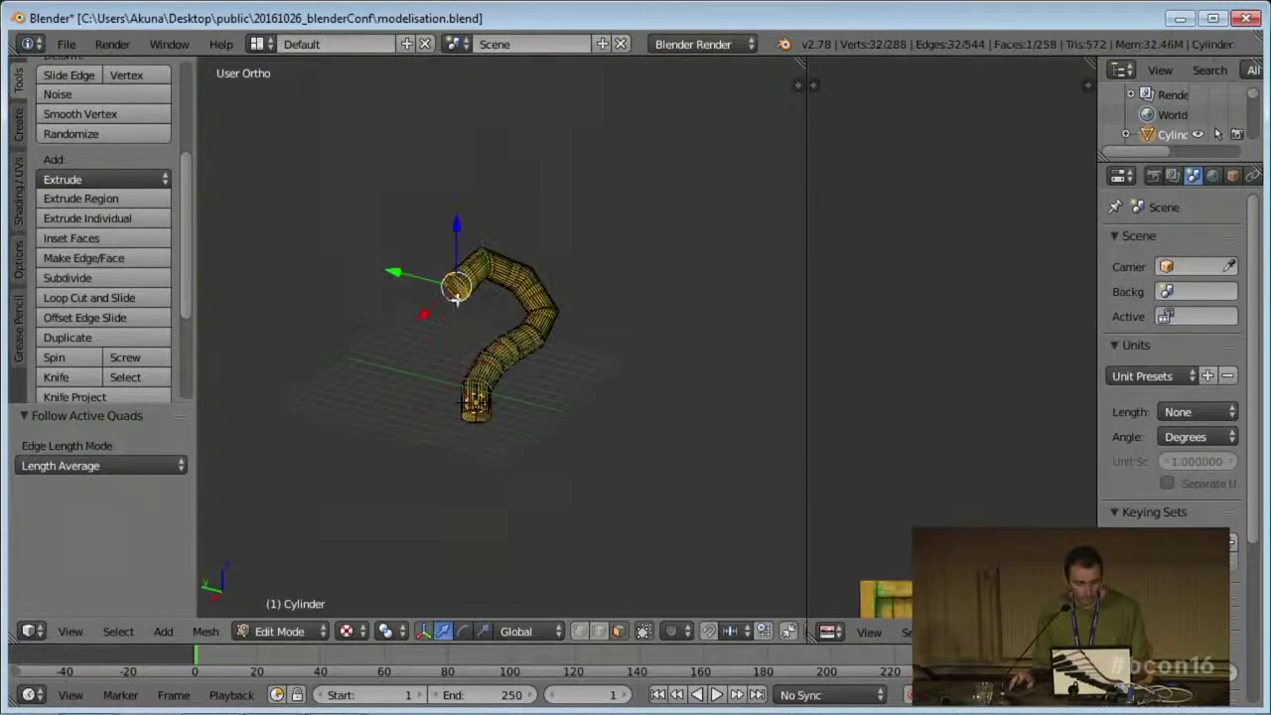
middle_drag(414, 348, 403, 318)
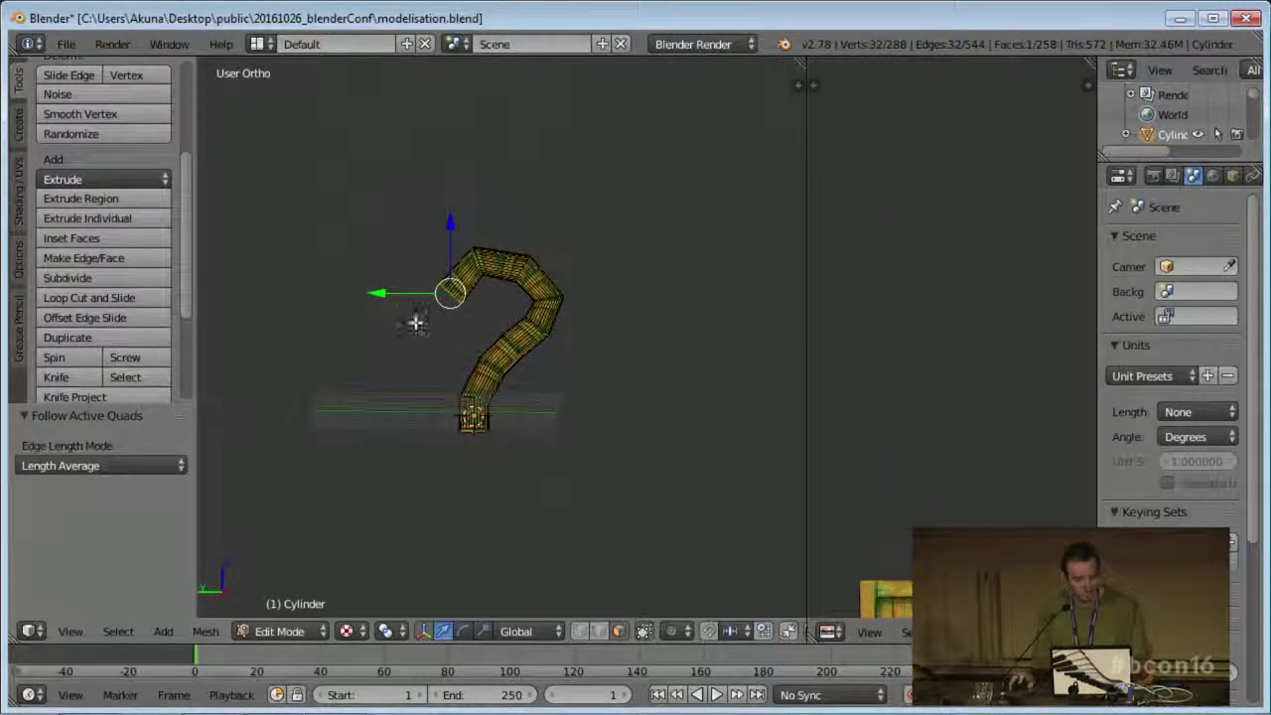
ctrl+click(416, 322)
ctrl+click(377, 284)
ctrl+click(317, 262)
ctrl+click(273, 323)
ctrl+right_click(273, 336)
scroll(318, 407, down, 2)
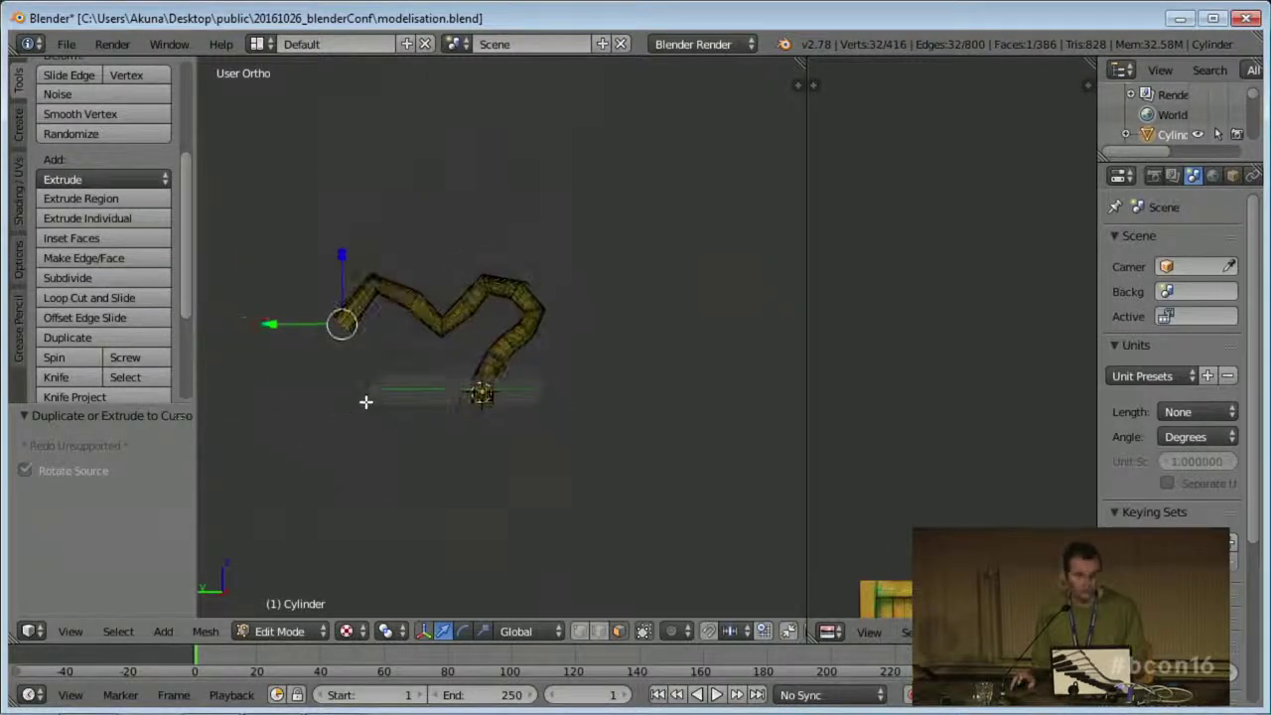
- Undo the four zigzag extrusions at the tube's end
middle_drag(391, 403, 401, 387)
key(ctrl+z)
key(ctrl+z)
key(ctrl+z)
key(ctrl+z)
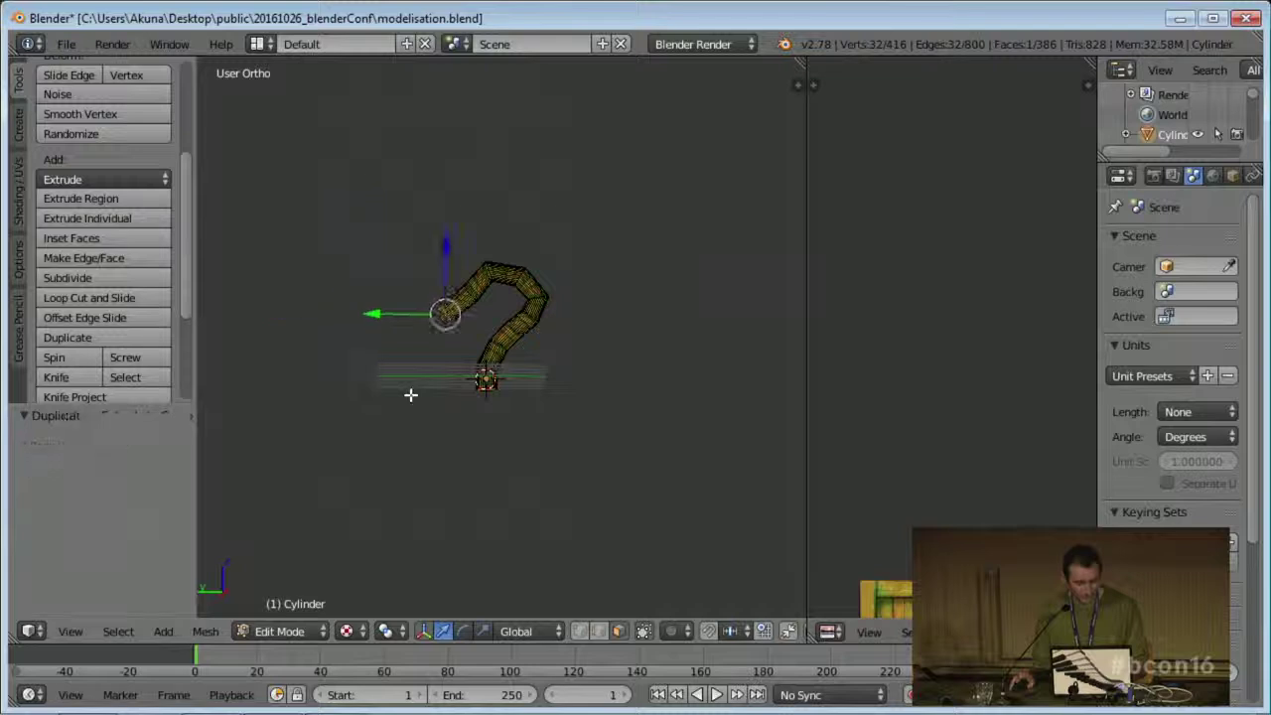
- Return to Object Mode and delete the question-mark tube from the scene
scroll(497, 417, up, 6)
key(Tab)
middle_drag(505, 384, 489, 174)
key(x)
click(496, 192)
- Open the recent file prison.blend
click(63, 46)
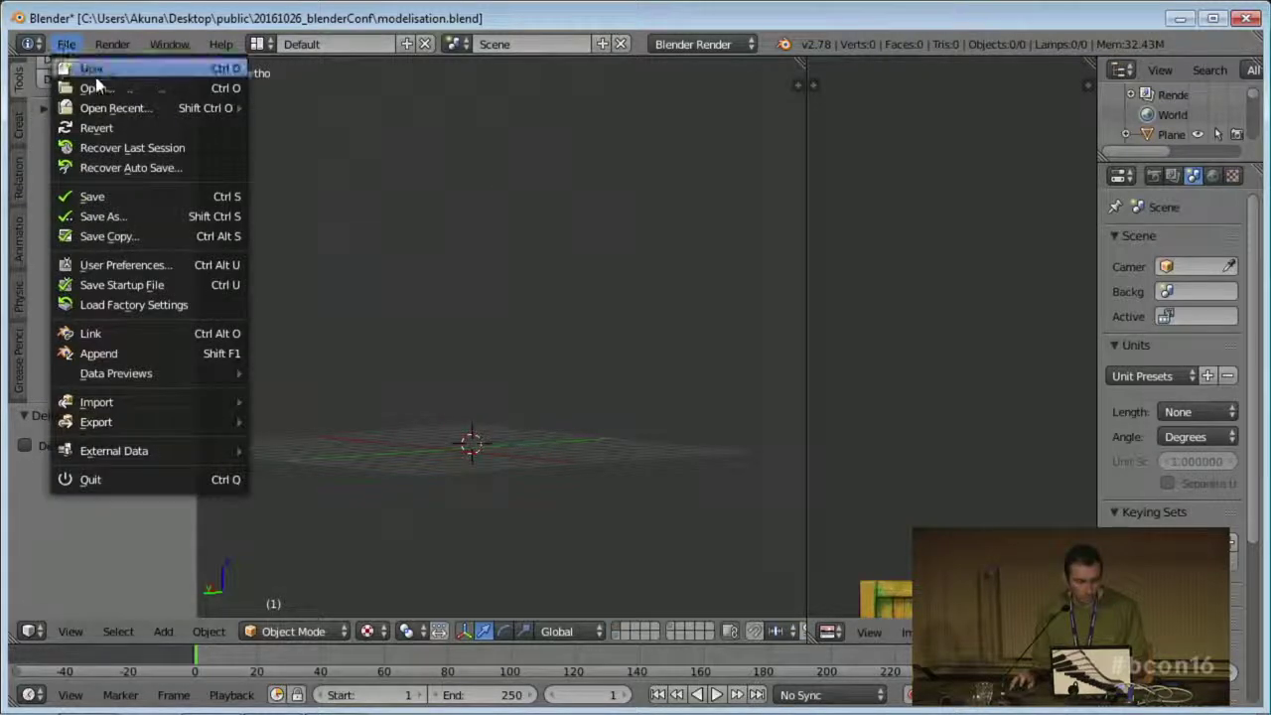
mouse_move(112, 114)
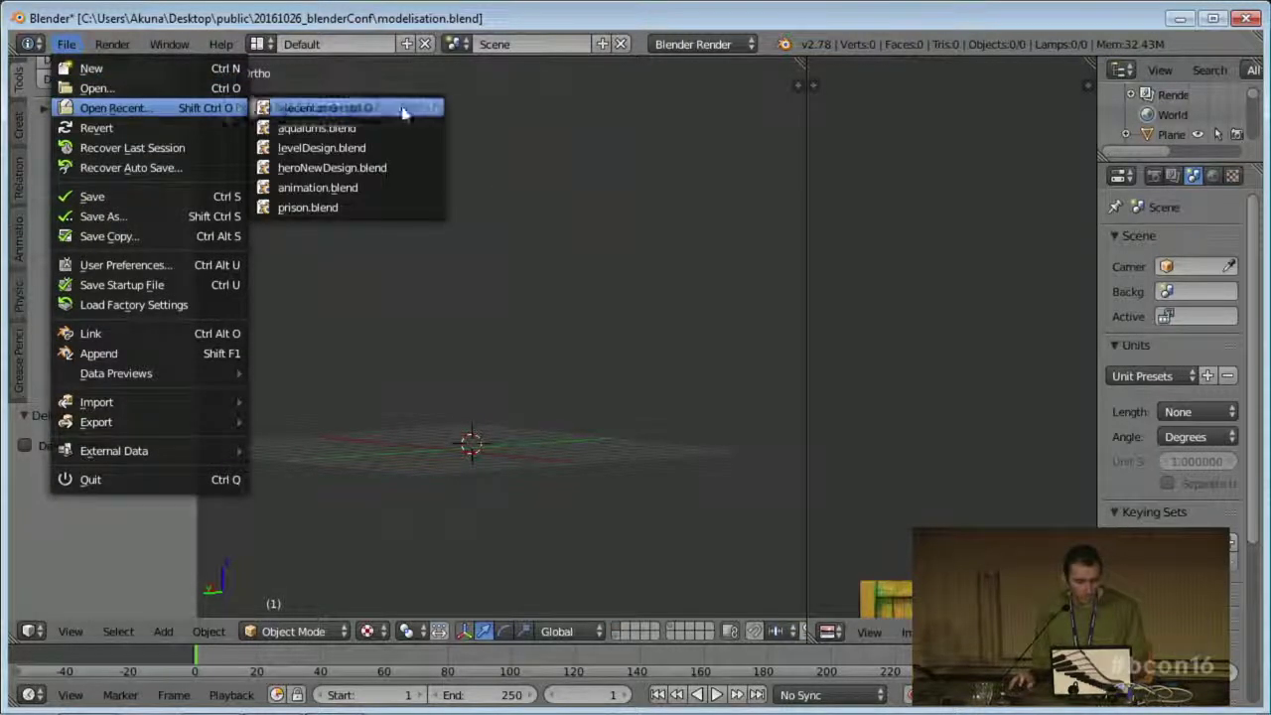
click(345, 208)
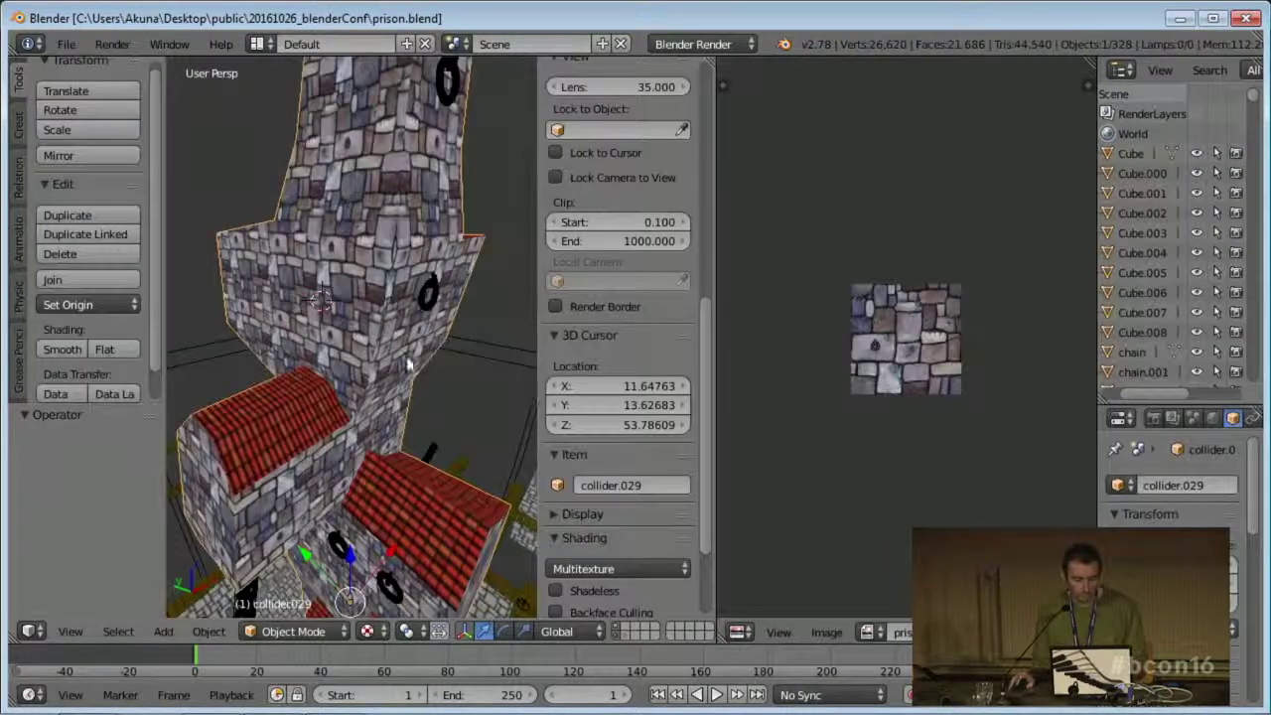
- Maximize the 3D view and examine the textured prison tower from near and far
scroll(405, 359, down, 5)
middle_drag(366, 400, 496, 343)
key(ctrl+Up)
scroll(496, 342, up, 6)
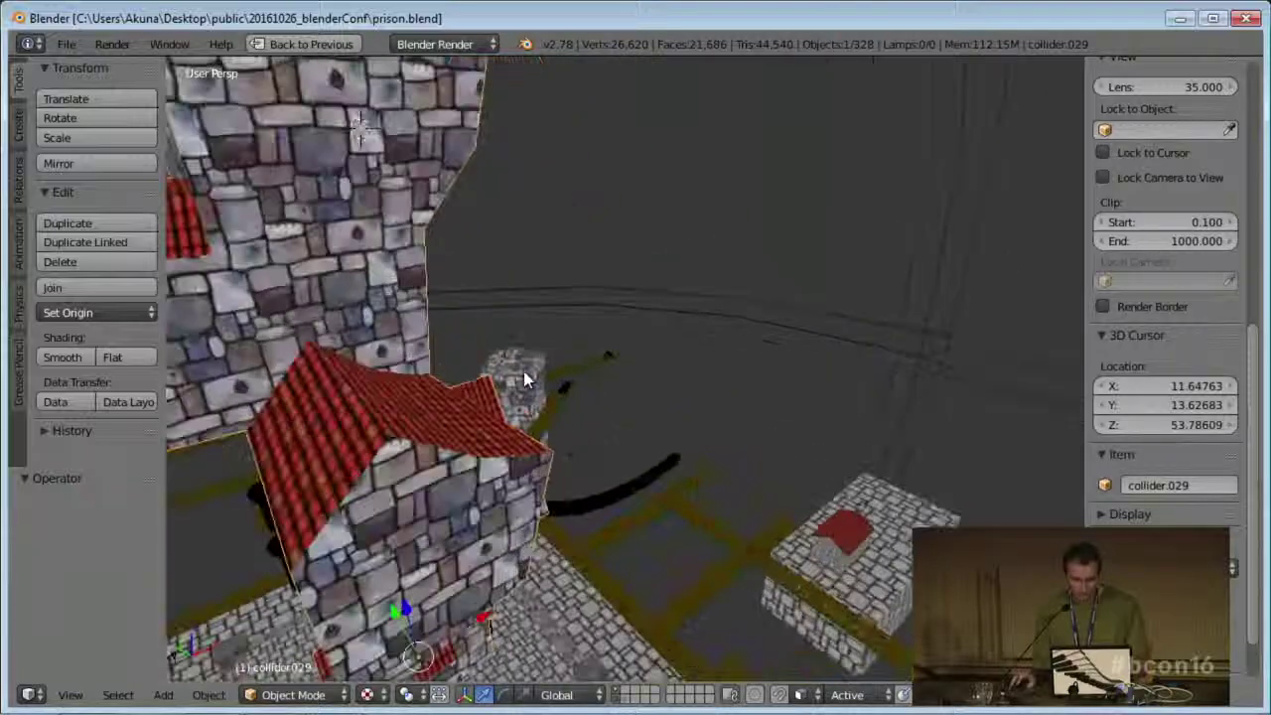
scroll(589, 389, down, 5)
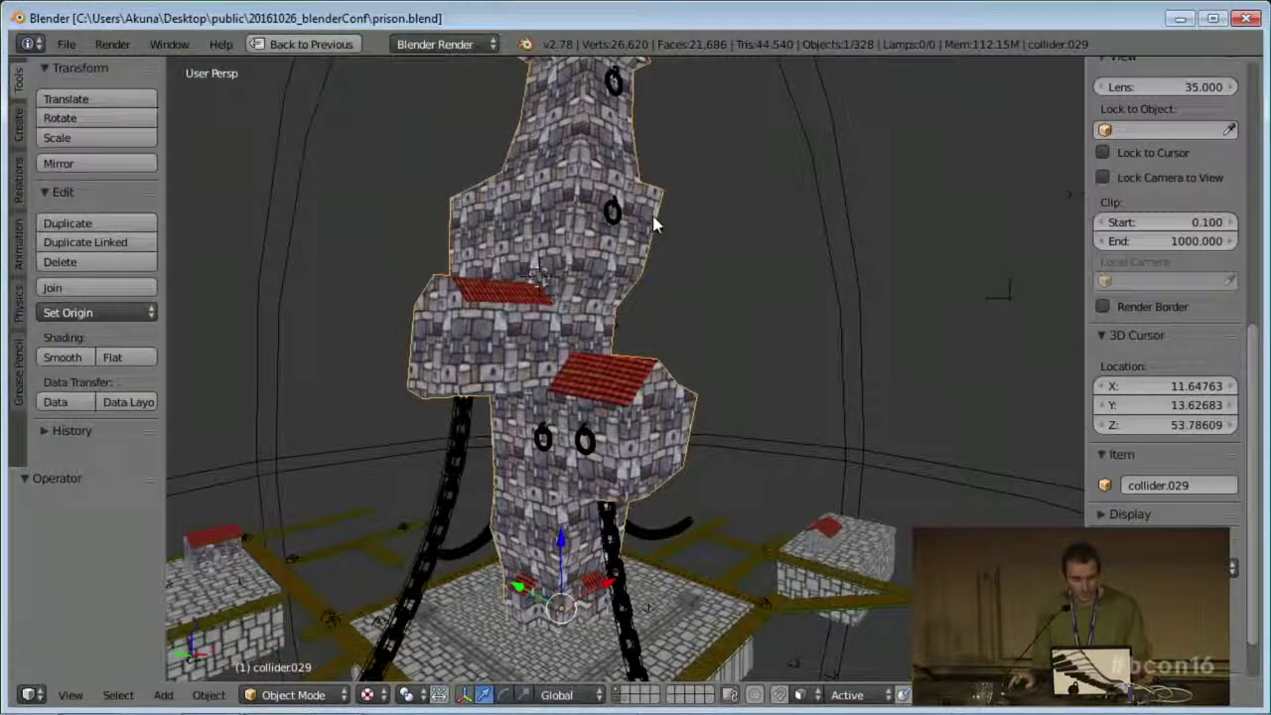
middle_drag(661, 304, 605, 300)
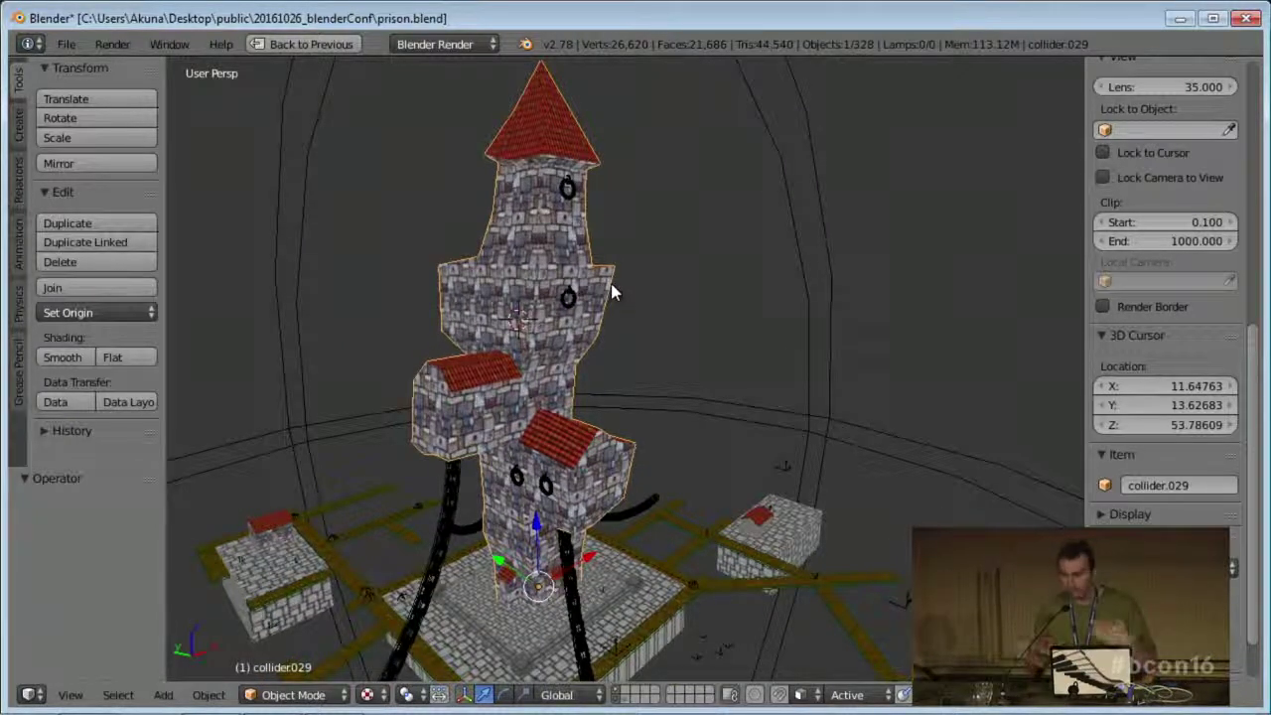
- In Edit Mode with face selection, pick one stone wall face of the tower and select all faces sharing its image
key(Tab)
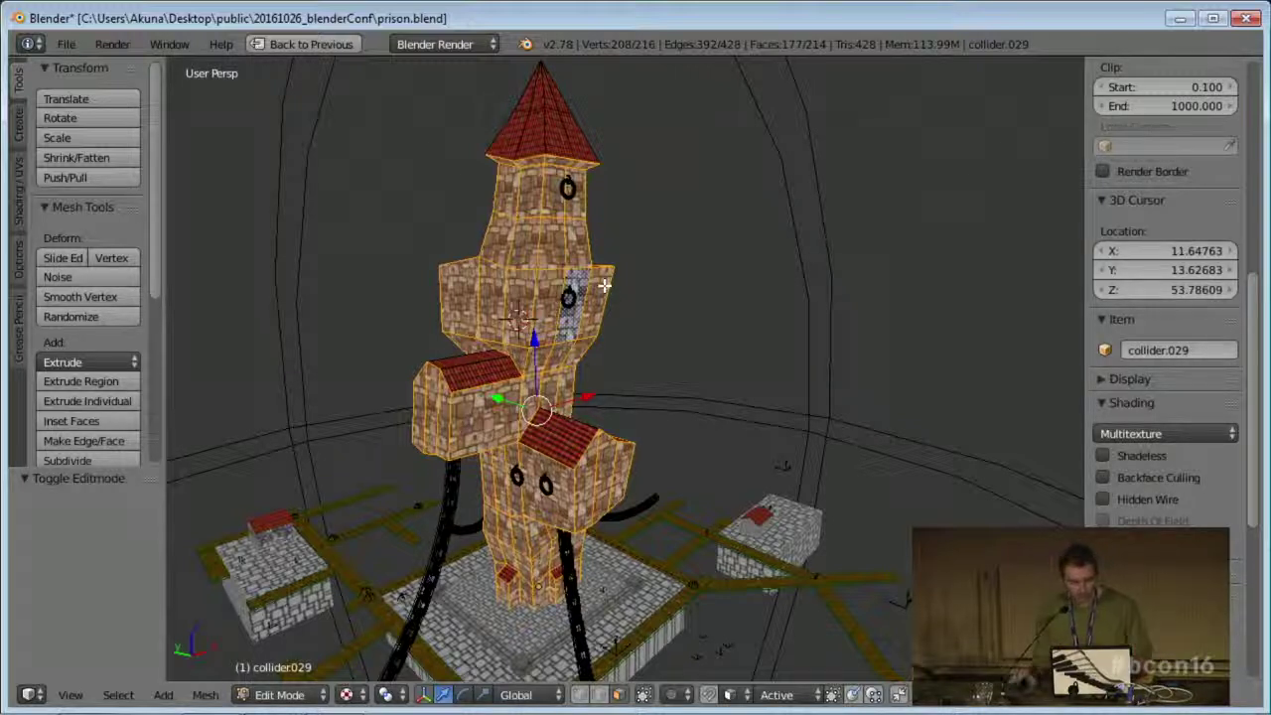
scroll(610, 393, up, 4)
middle_drag(645, 335, 560, 337)
scroll(627, 368, down, 2)
scroll(623, 365, down, 1)
scroll(608, 353, up, 3)
key(ctrl+Tab)
click(602, 353)
right_click(528, 267)
scroll(561, 340, down, 3)
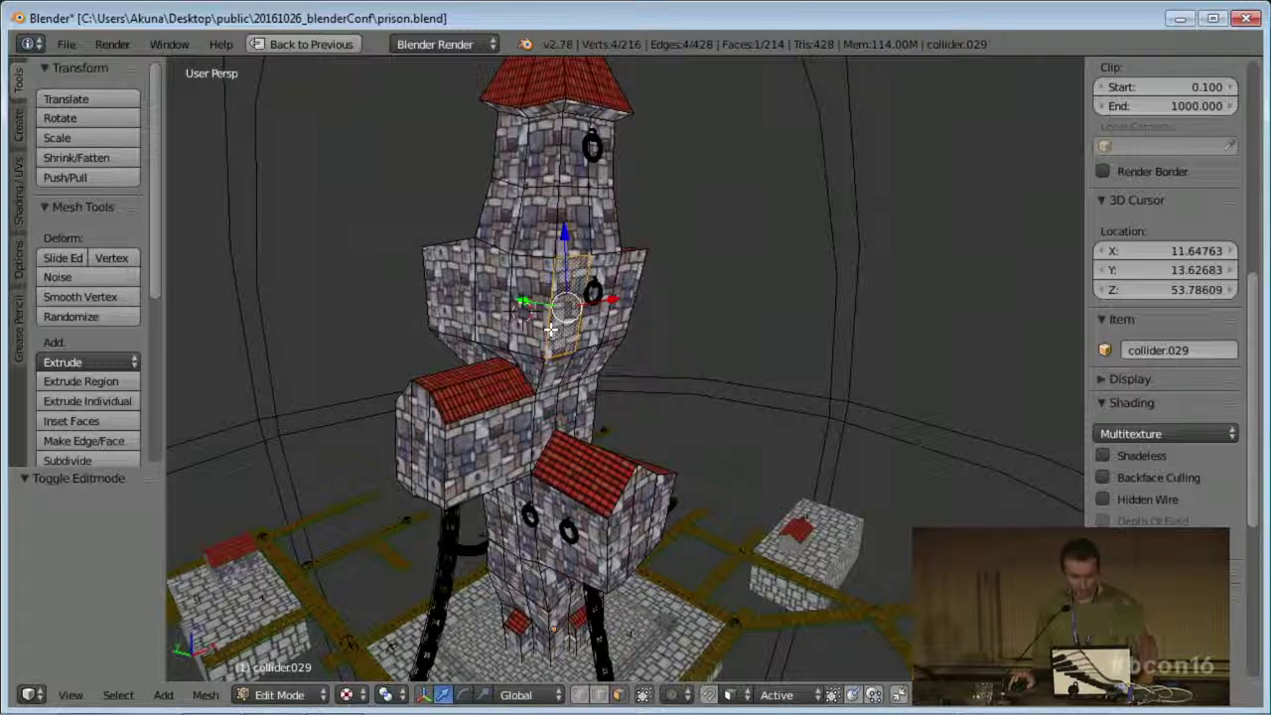
key(shift+g)
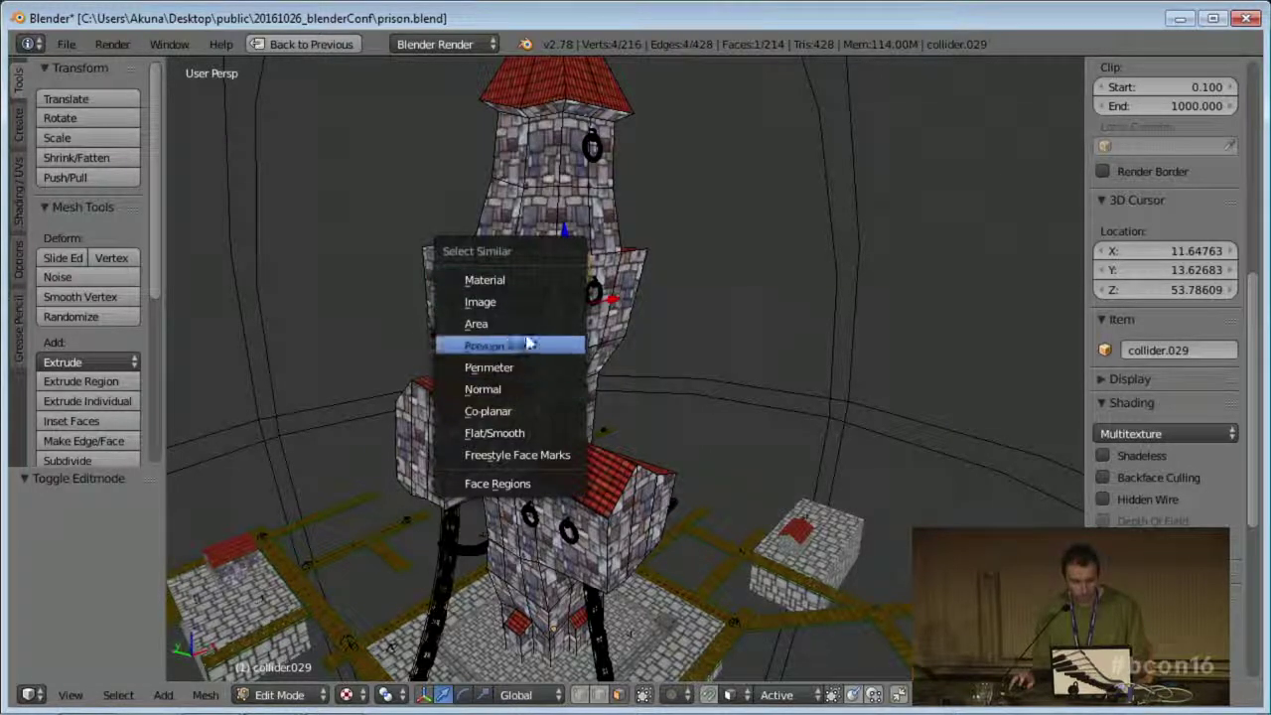
click(480, 302)
middle_drag(525, 307, 563, 403)
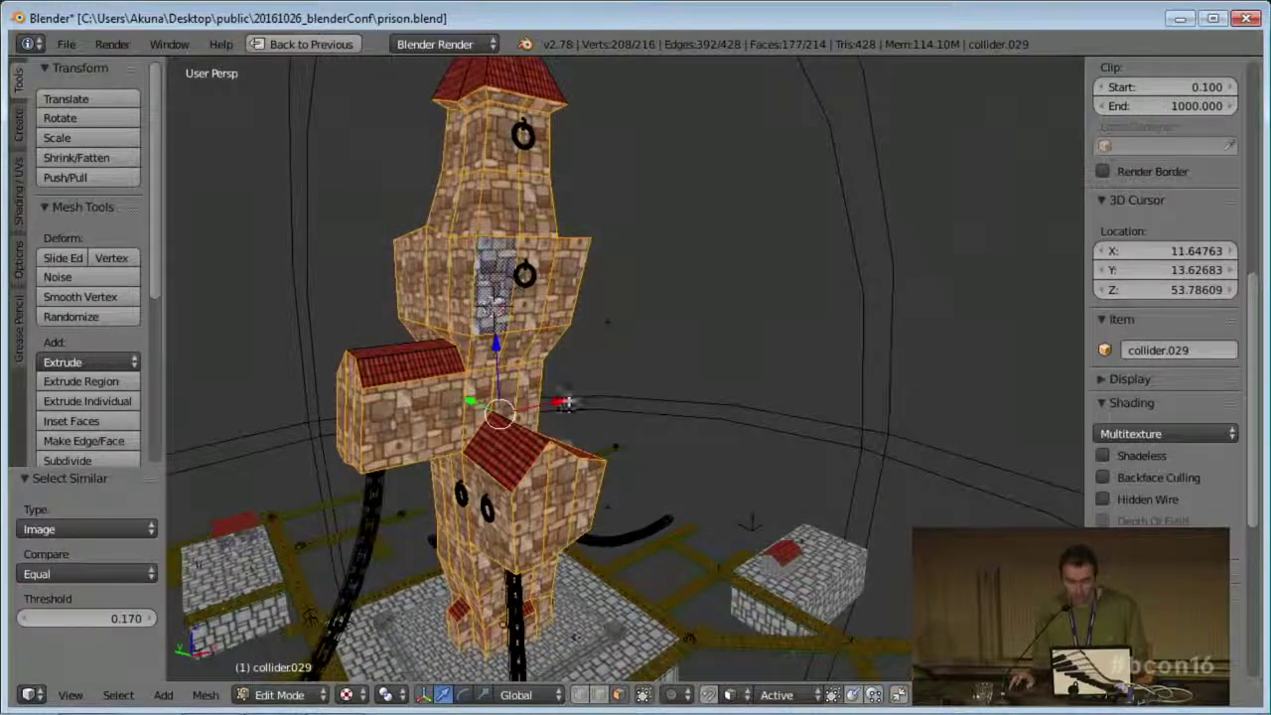
- Restore the split layout and unwrap the selected stone faces with Cube Projection
key(shift+space)
mouse_move(353, 356)
middle_down()
mouse_move(364, 334)
mouse_move(377, 377)
mouse_move(340, 376)
mouse_move(359, 387)
mouse_move(331, 367)
mouse_move(384, 381)
mouse_move(342, 363)
middle_up()
key(u)
click(298, 354)
scroll(340, 376, down, 5)
scroll(915, 403, down, 3)
scroll(916, 408, down, 3)
middle_drag(418, 437, 393, 381)
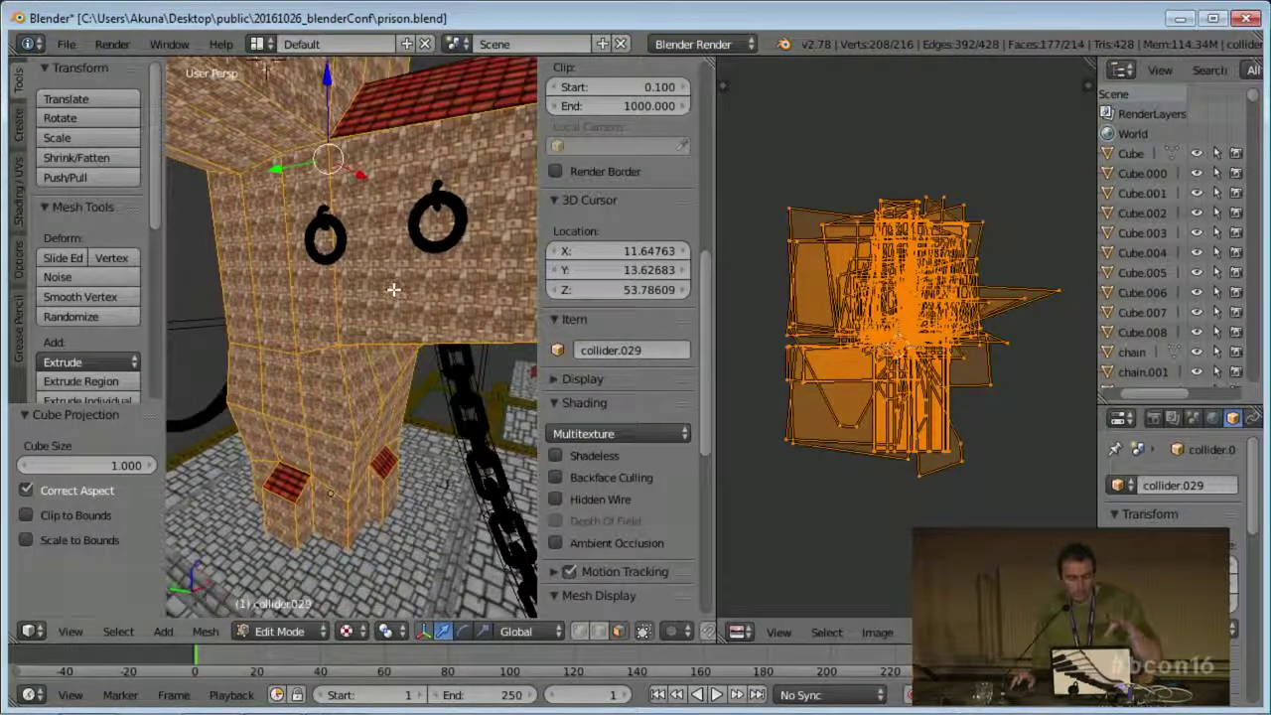
- Select all the stone UVs and scale them down to about 0.5
scroll(884, 457, down, 3)
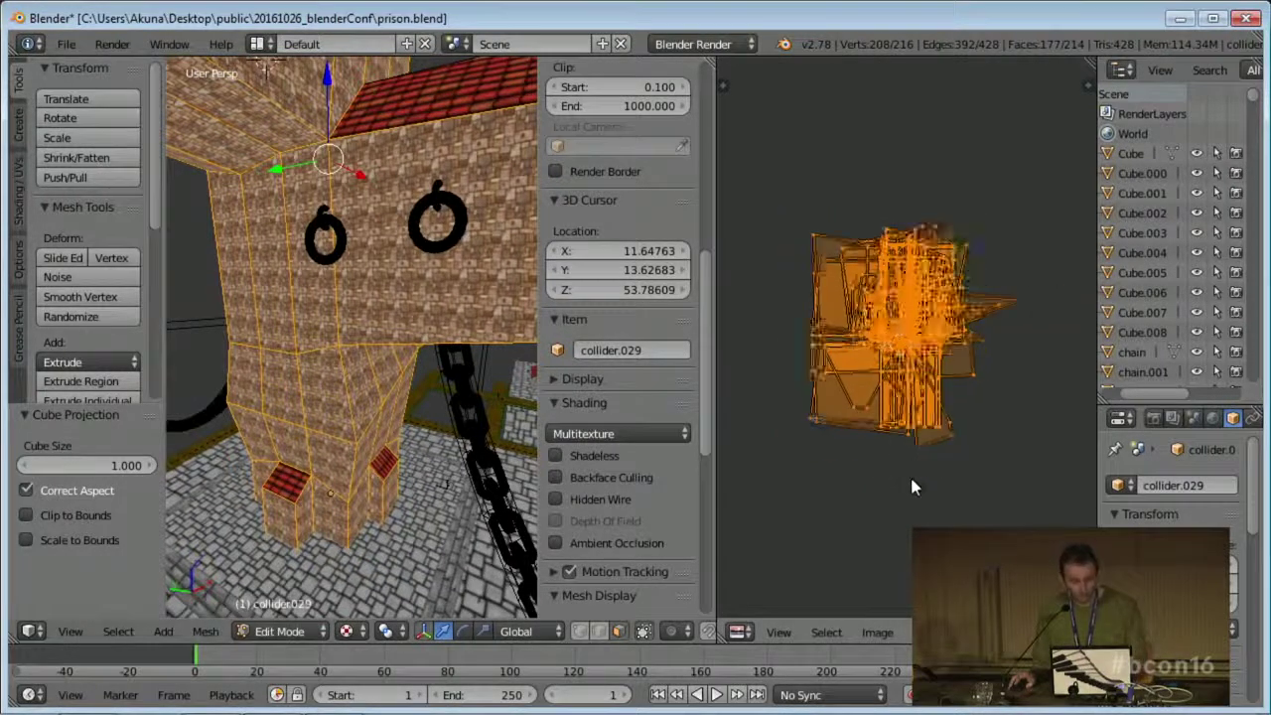
middle_drag(373, 415, 380, 449)
key(a)
key(a)
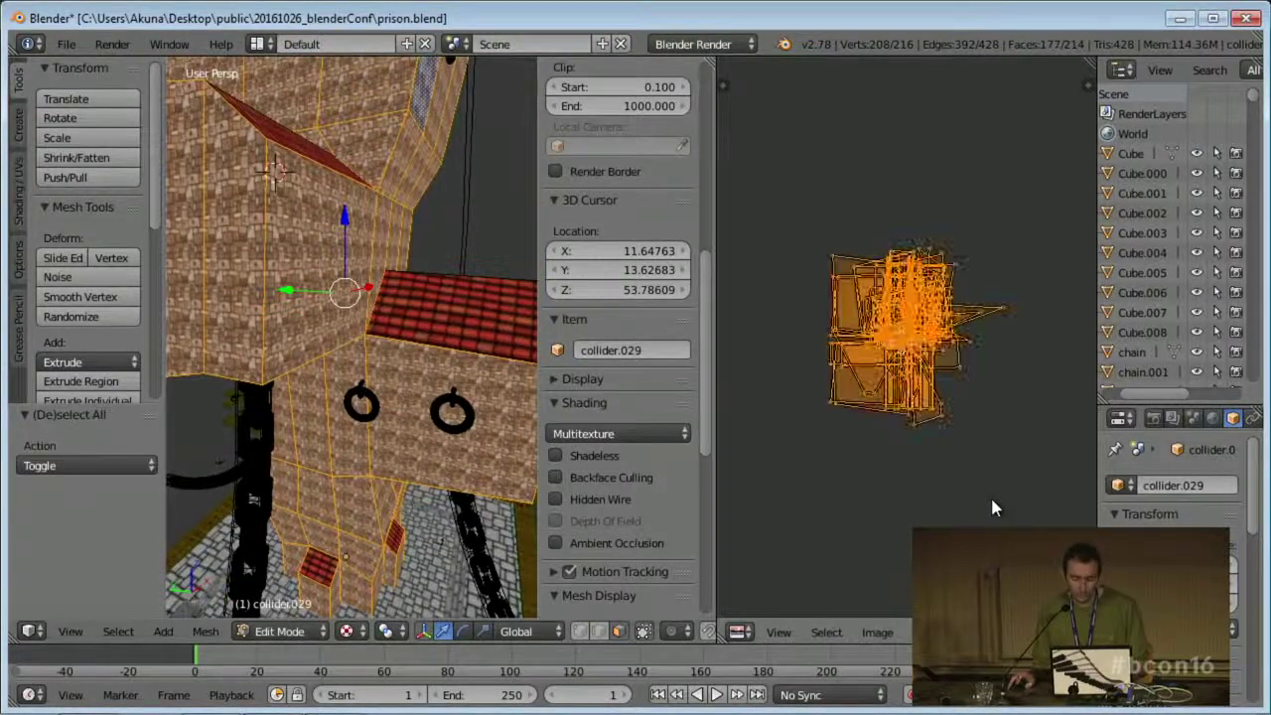
key(s)
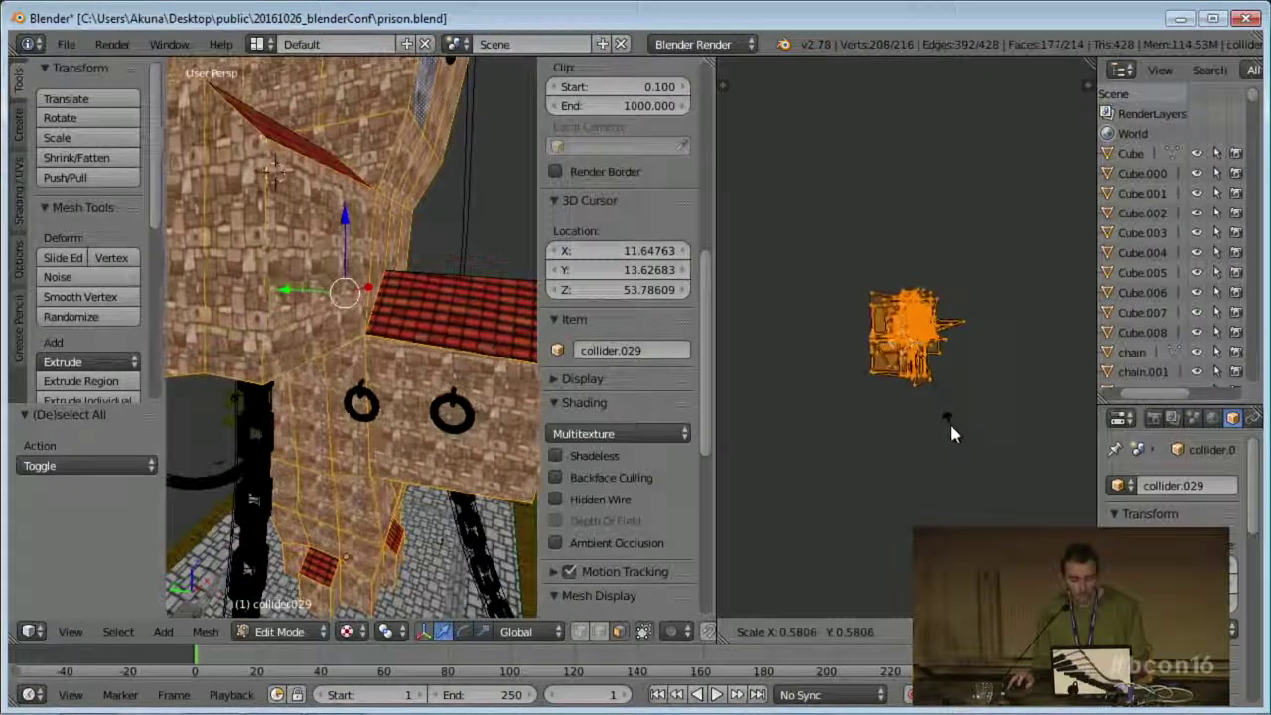
click(948, 418)
middle_drag(233, 287, 384, 437)
scroll(391, 369, up, 3)
- Scale the stone UVs down slightly further and check the tower's texture in Object Mode
key(s)
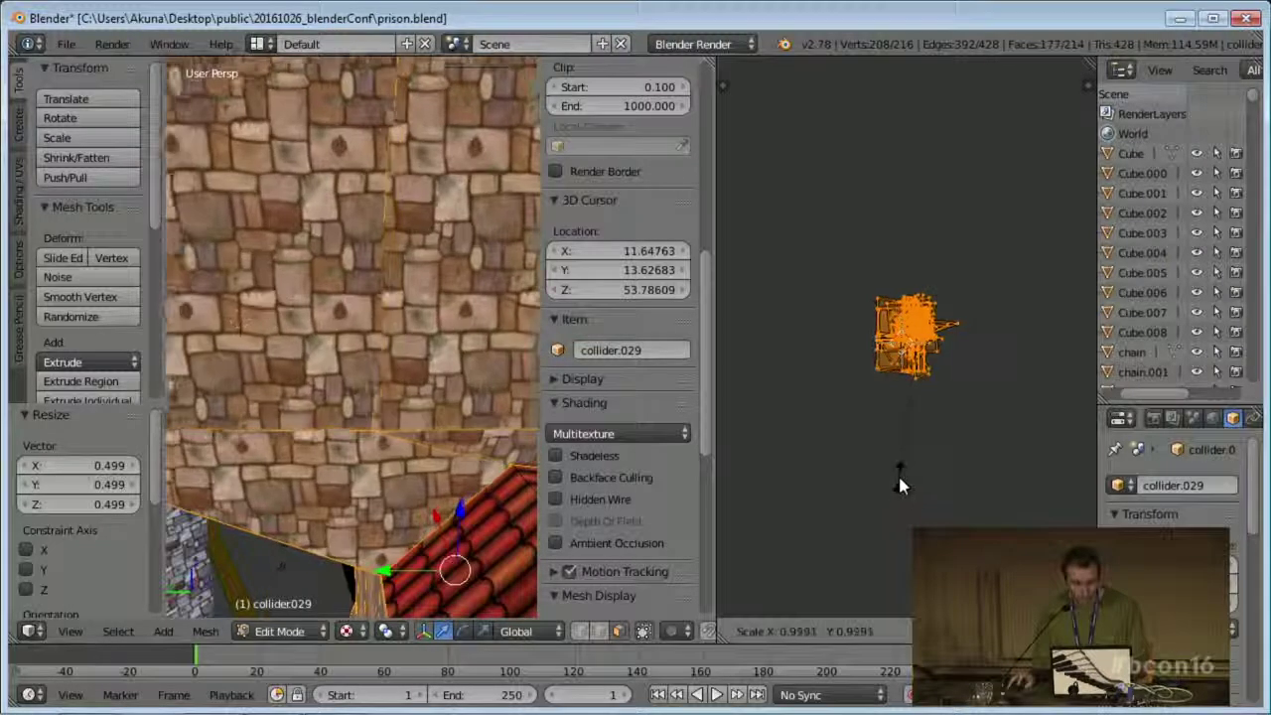
click(906, 459)
middle_drag(402, 391, 396, 374)
scroll(392, 374, down, 3)
key(Tab)
scroll(411, 379, down, 4)
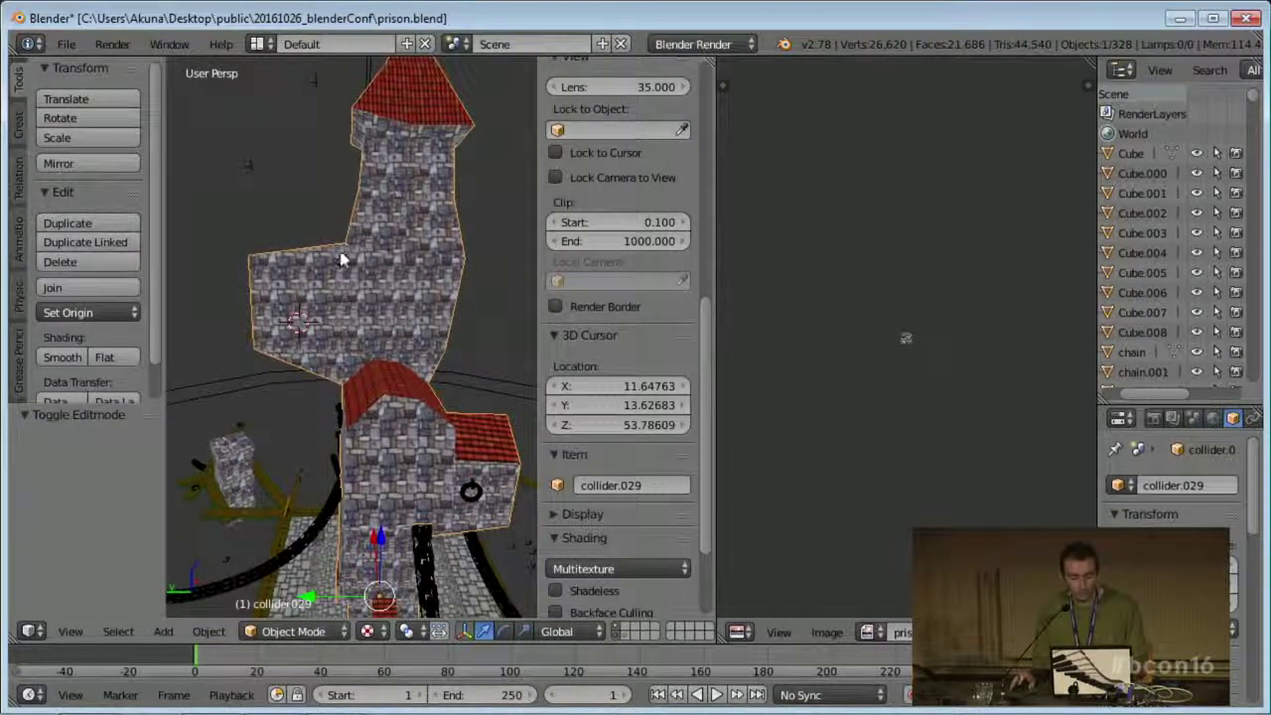
middle_drag(353, 246, 396, 311)
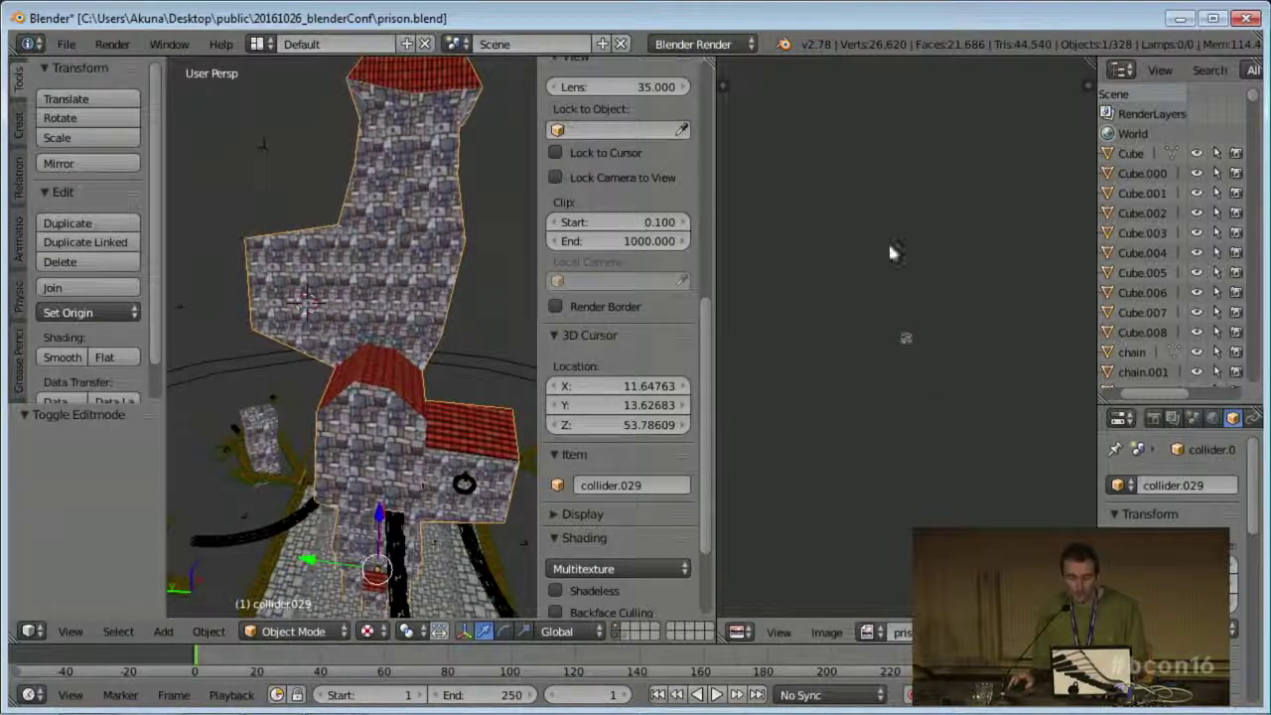
- Unwrap the tower's stone faces again in Edit Mode using Cube Projection with a cube size of 0.5
key(Tab)
scroll(391, 399, up, 5)
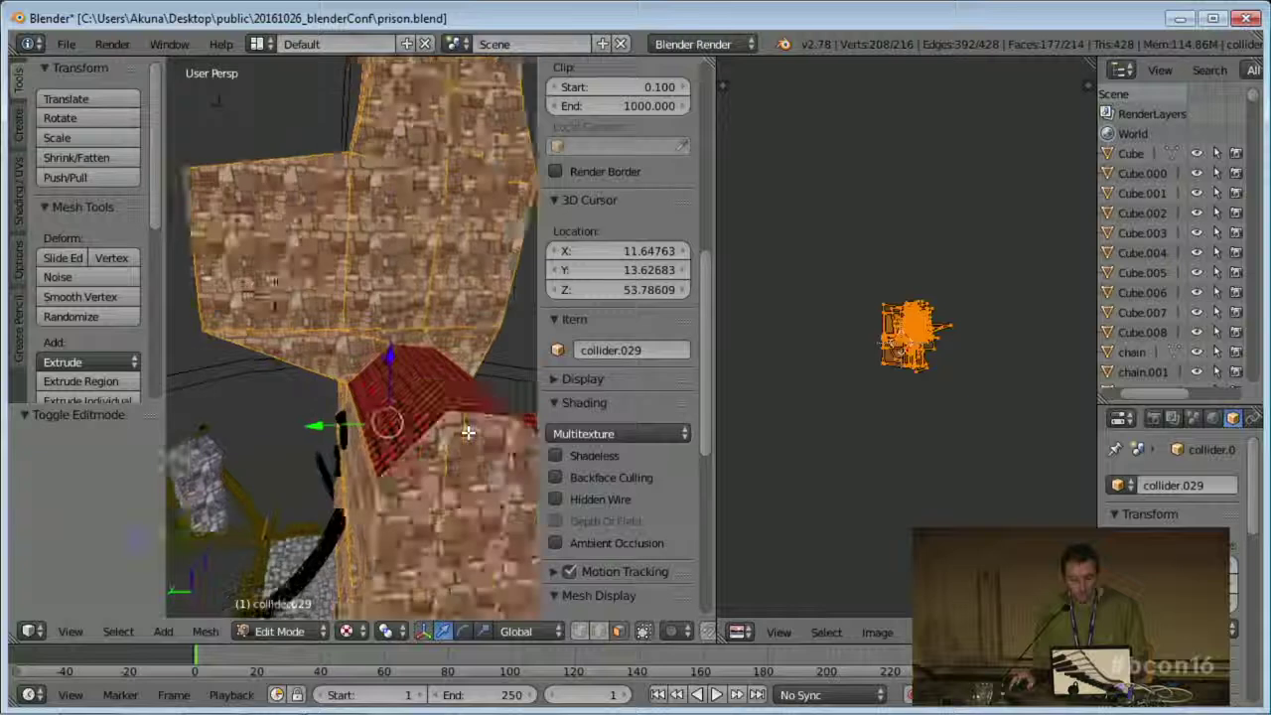
key(u)
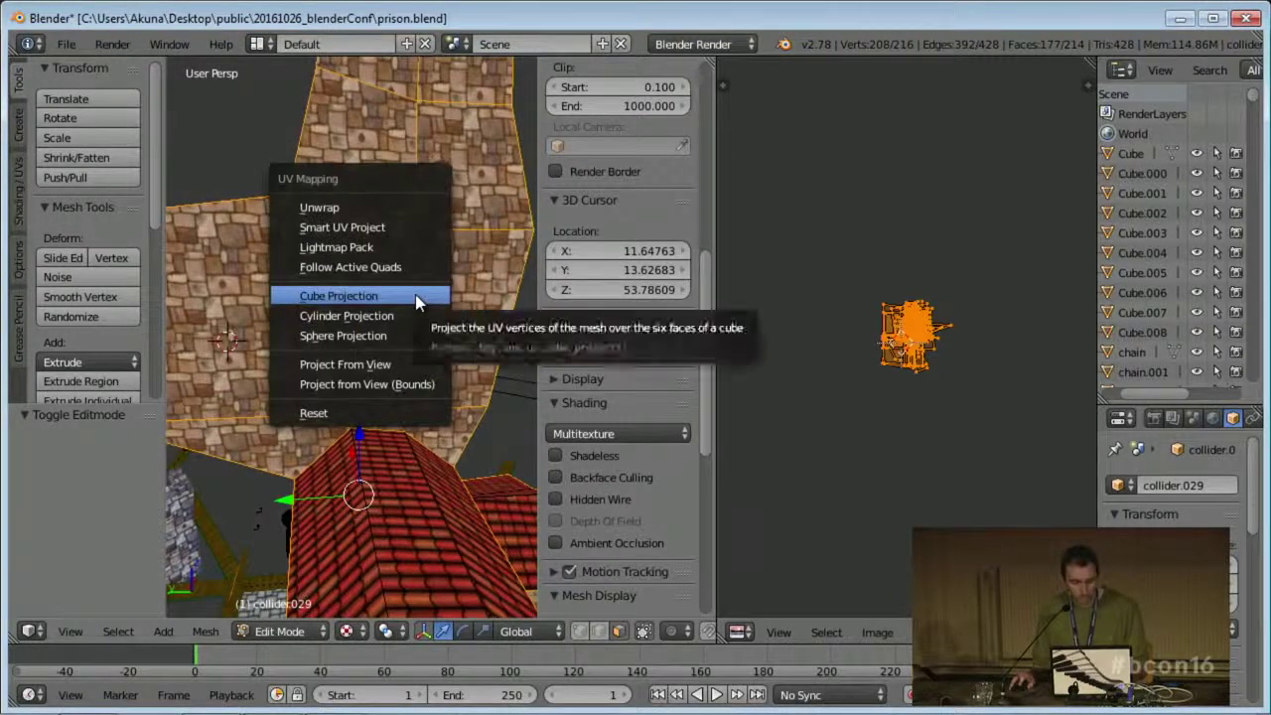
click(415, 295)
mouse_move(127, 465)
mouse_down()
mouse_move(105, 465)
mouse_move(149, 465)
mouse_move(99, 465)
mouse_move(119, 465)
mouse_up()
click(68, 468)
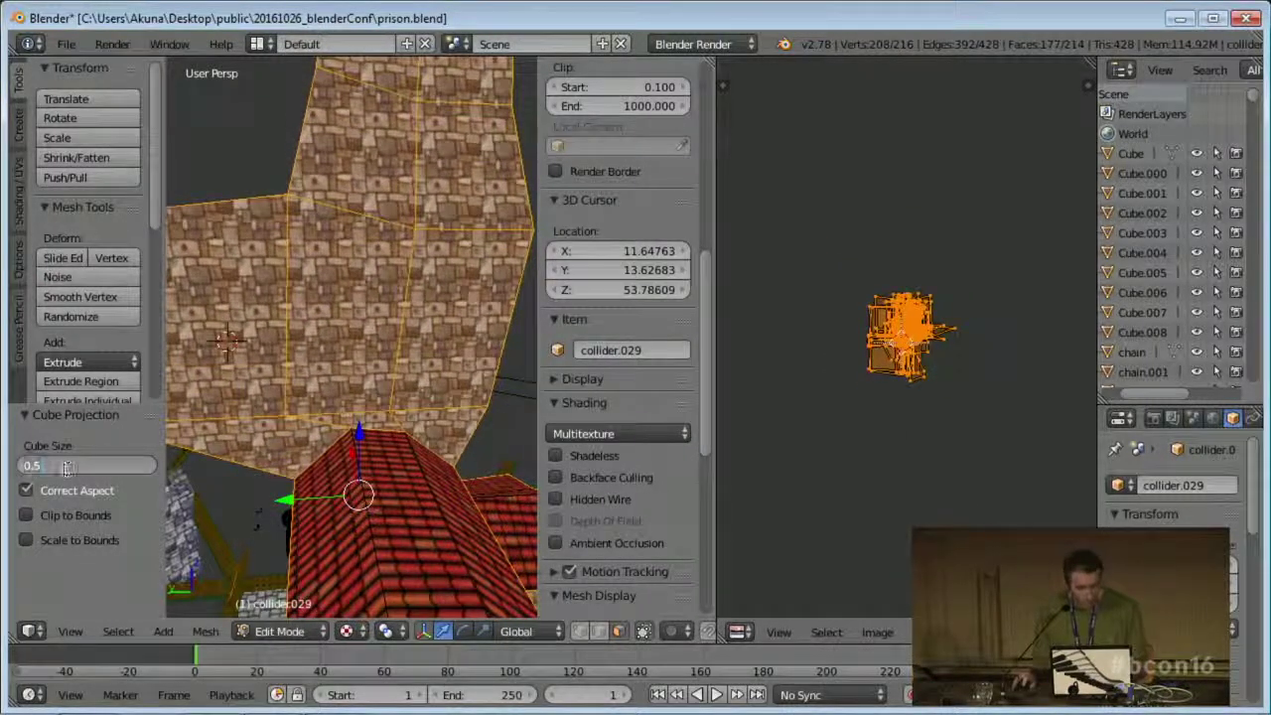
text(0.5)
key(Return)
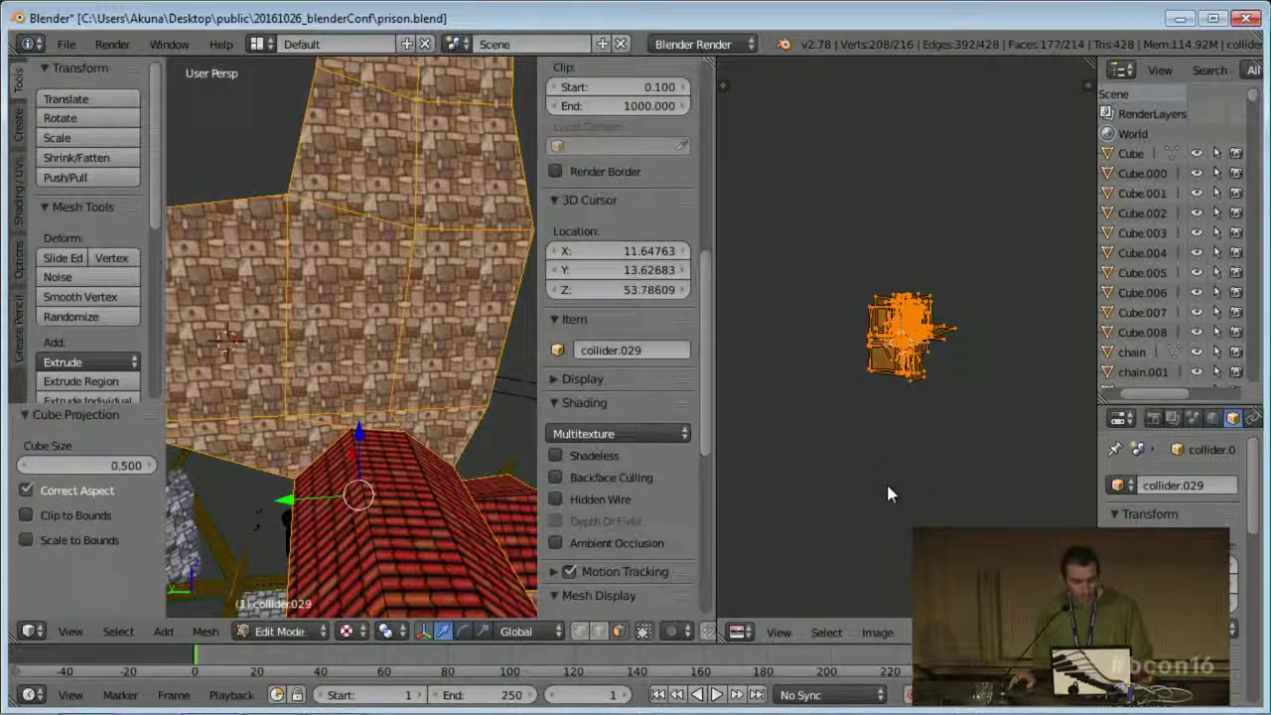
- Move the stone faces' UV layout to shift the texture on the tower
key(g)
middle_drag(920, 490, 855, 498)
scroll(925, 508, up, 3)
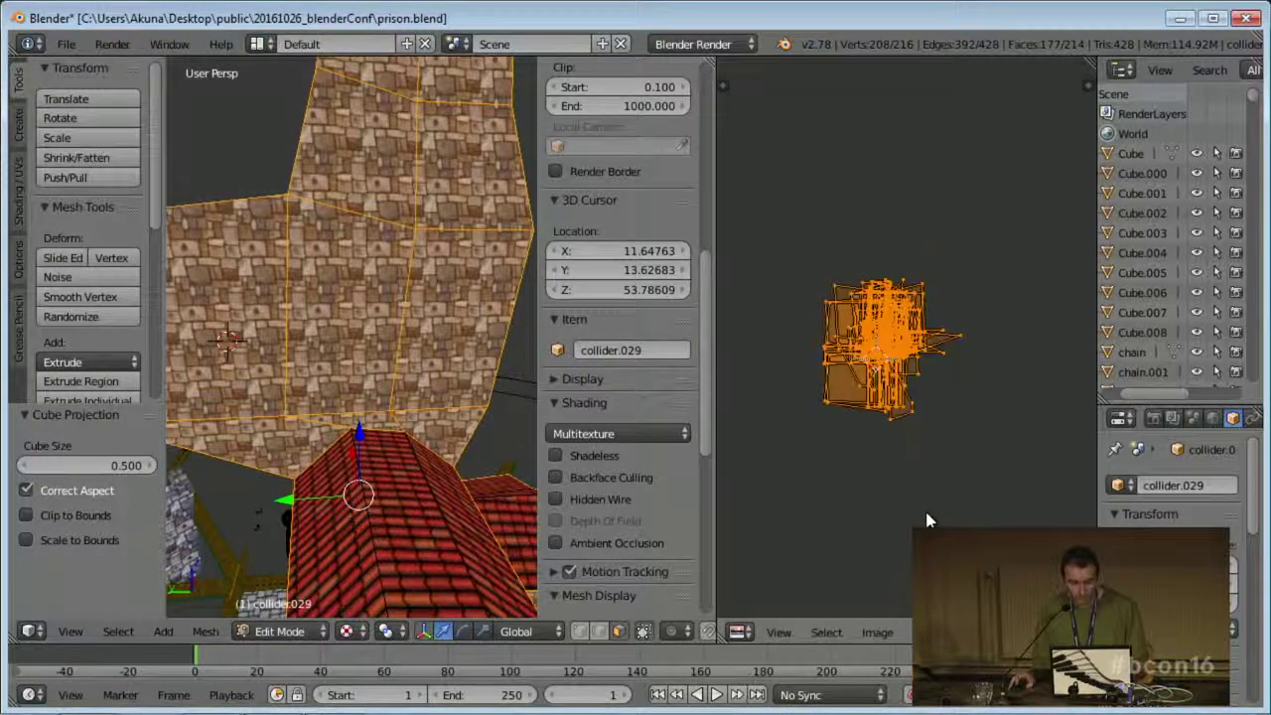
- Rescale all UVs of the selected tower wall faces over the stone texture
key(a)
key(a)
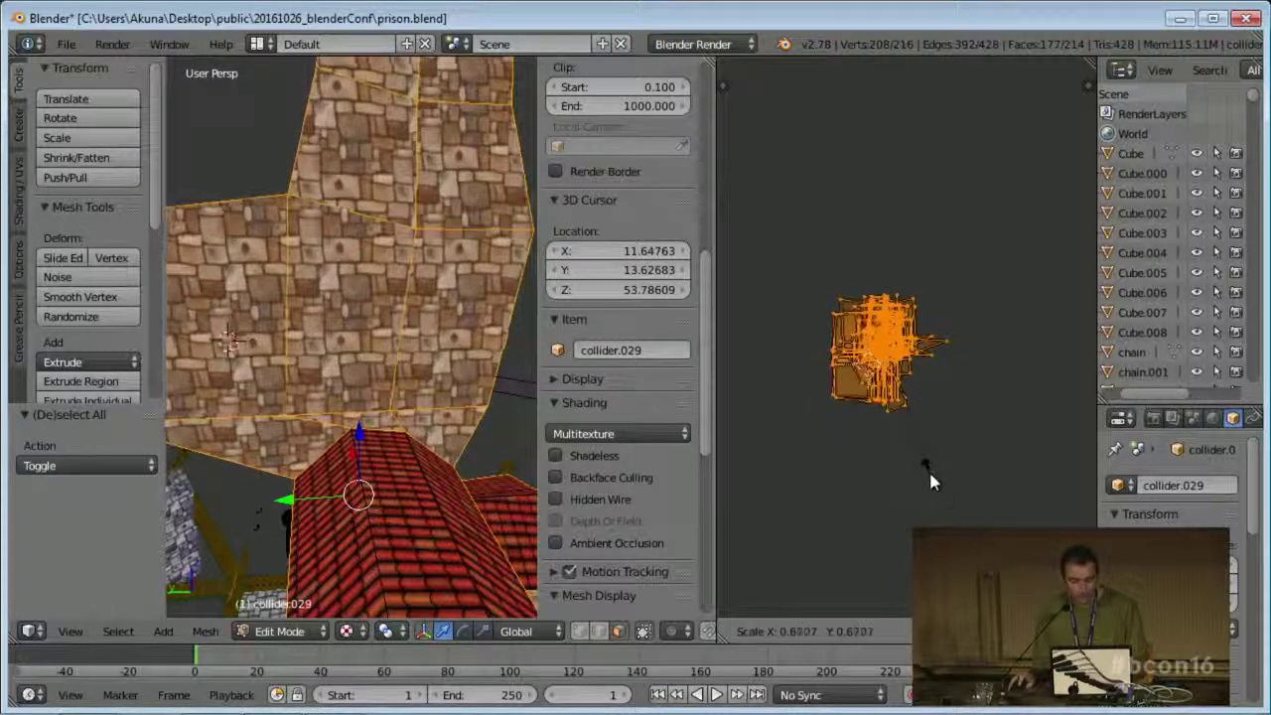
click(946, 524)
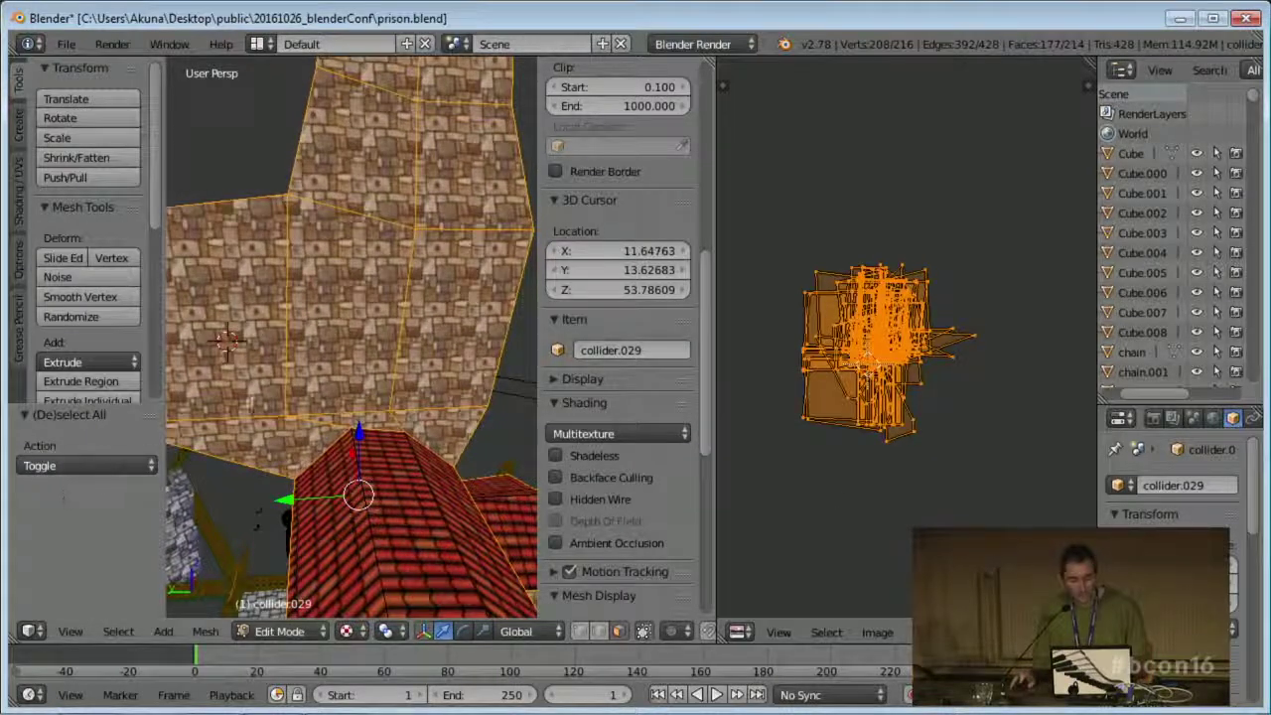
- Apply a Cube Projection to the selected tower wall faces with a cube size of 0.001
key(u)
click(397, 304)
click(105, 466)
text(0.5)
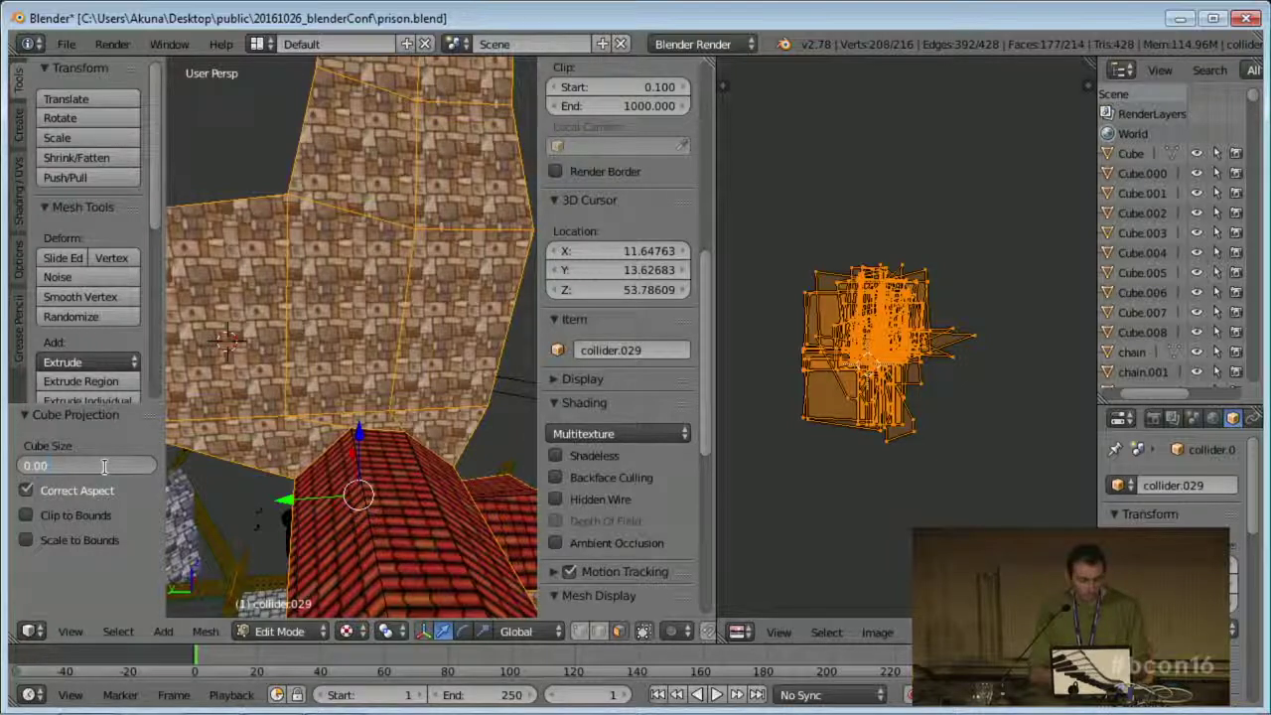
key(Return)
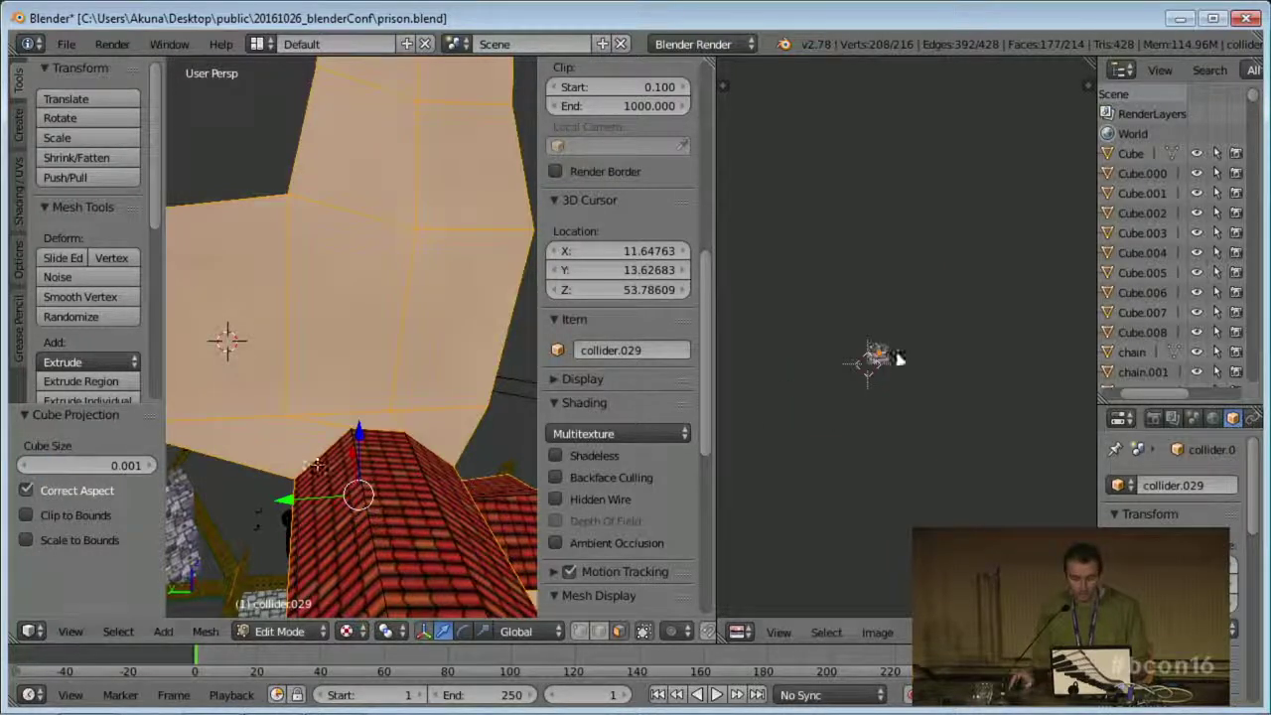
- Examine the projected UV islands up close and their size relative to the whole stone texture
middle_drag(919, 397, 990, 314)
scroll(987, 322, up, 6)
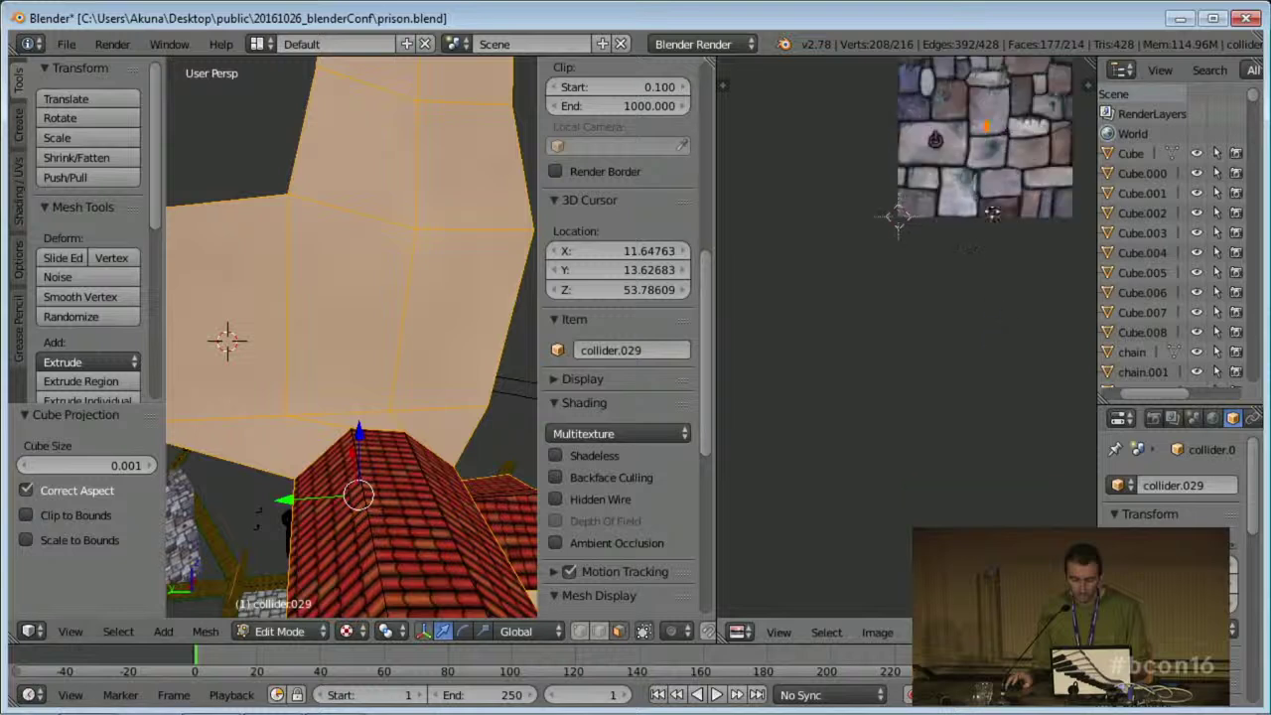
middle_drag(997, 212, 952, 380)
scroll(952, 387, up, 12)
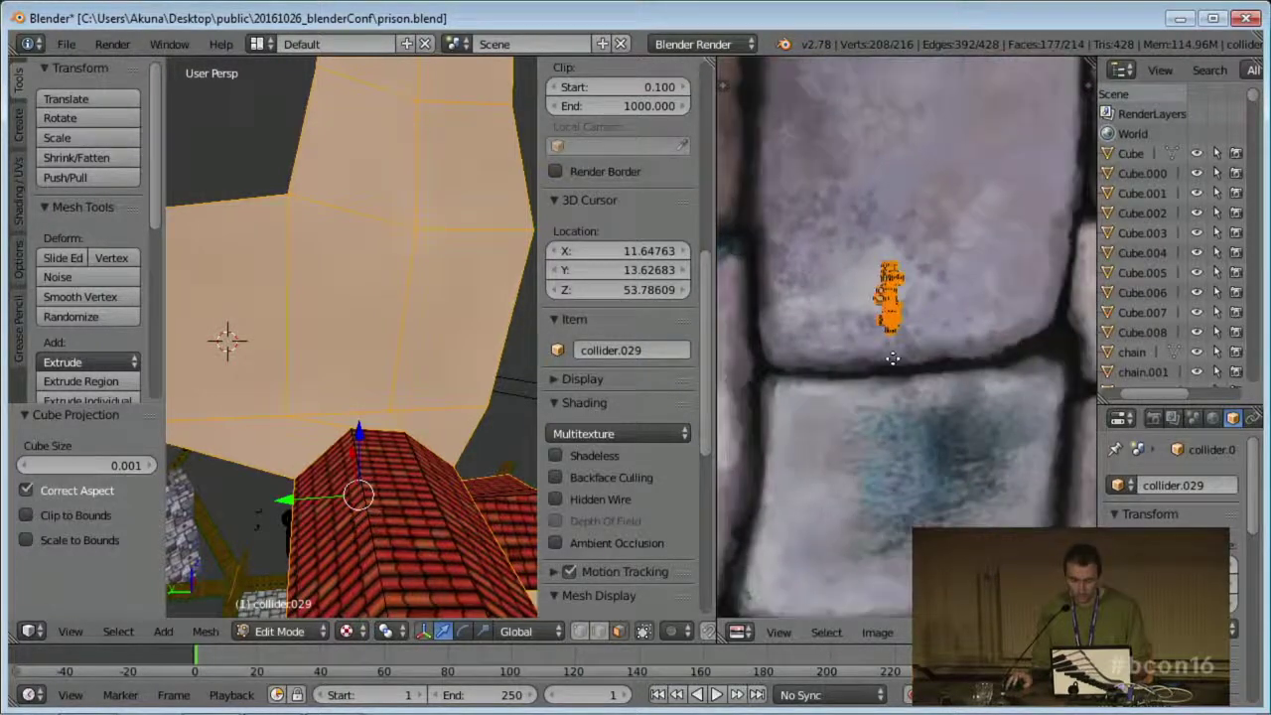
scroll(906, 372, up, 5)
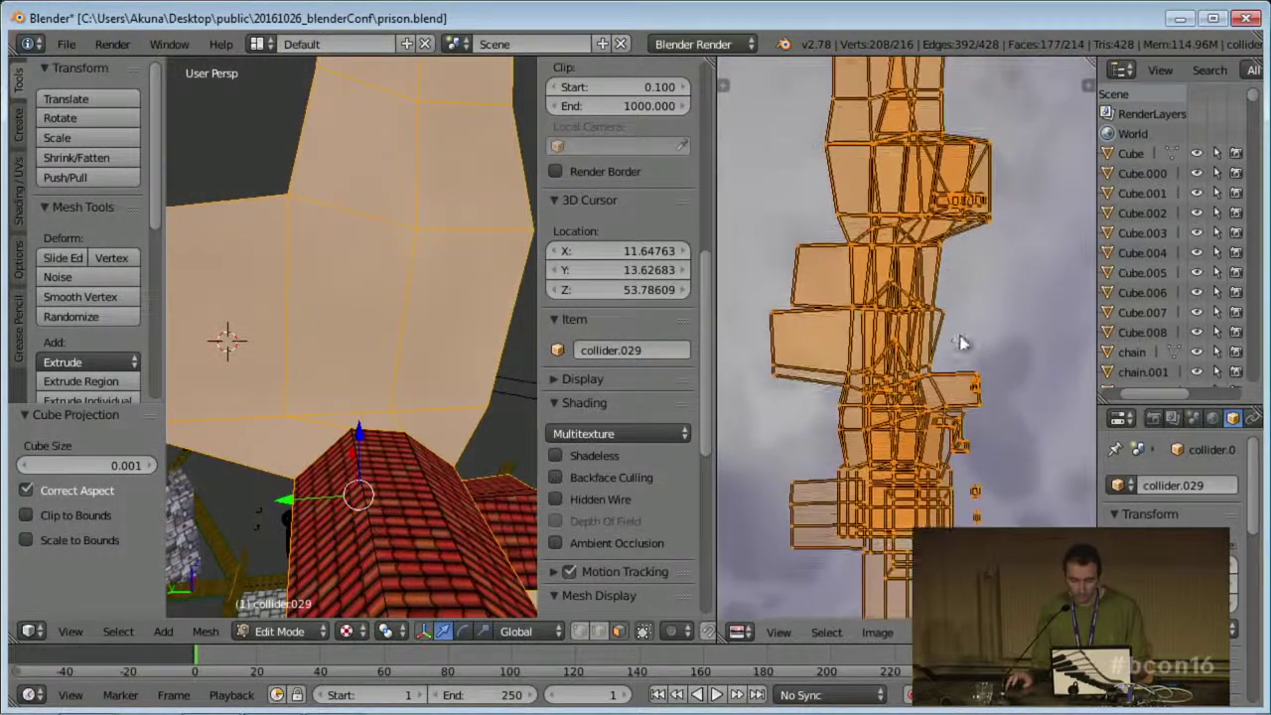
scroll(889, 393, down, 3)
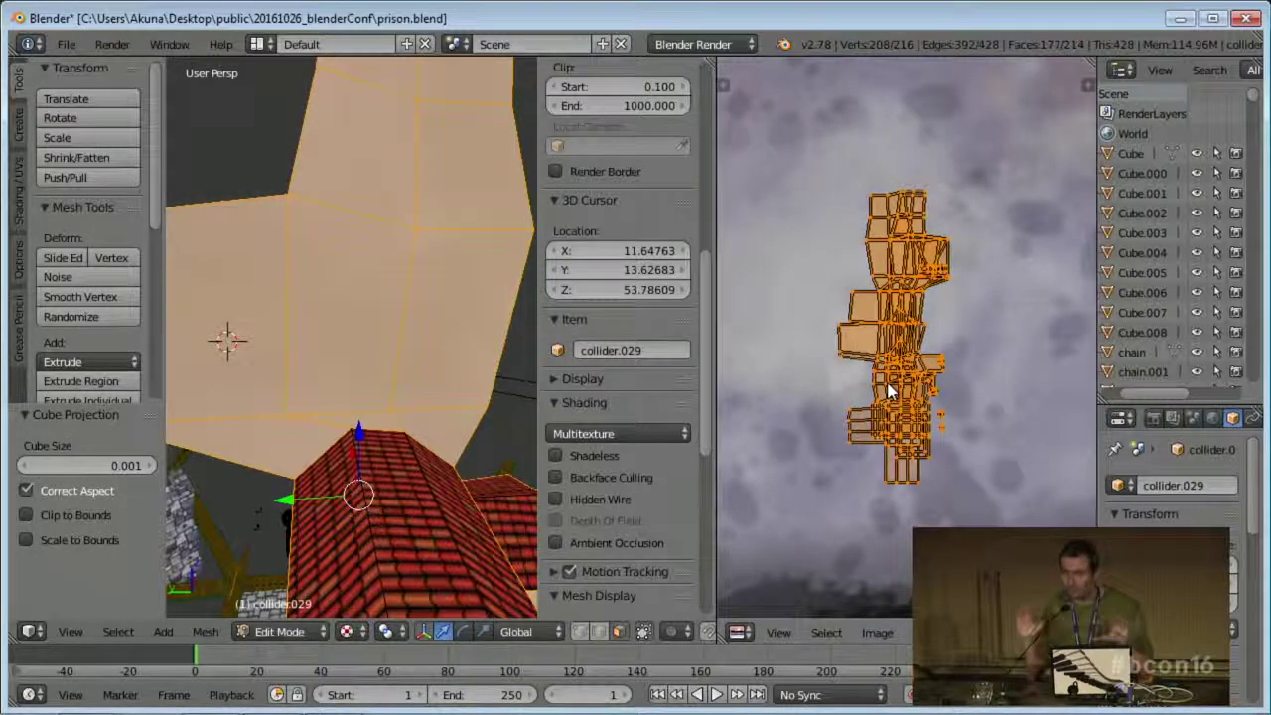
scroll(890, 393, down, 6)
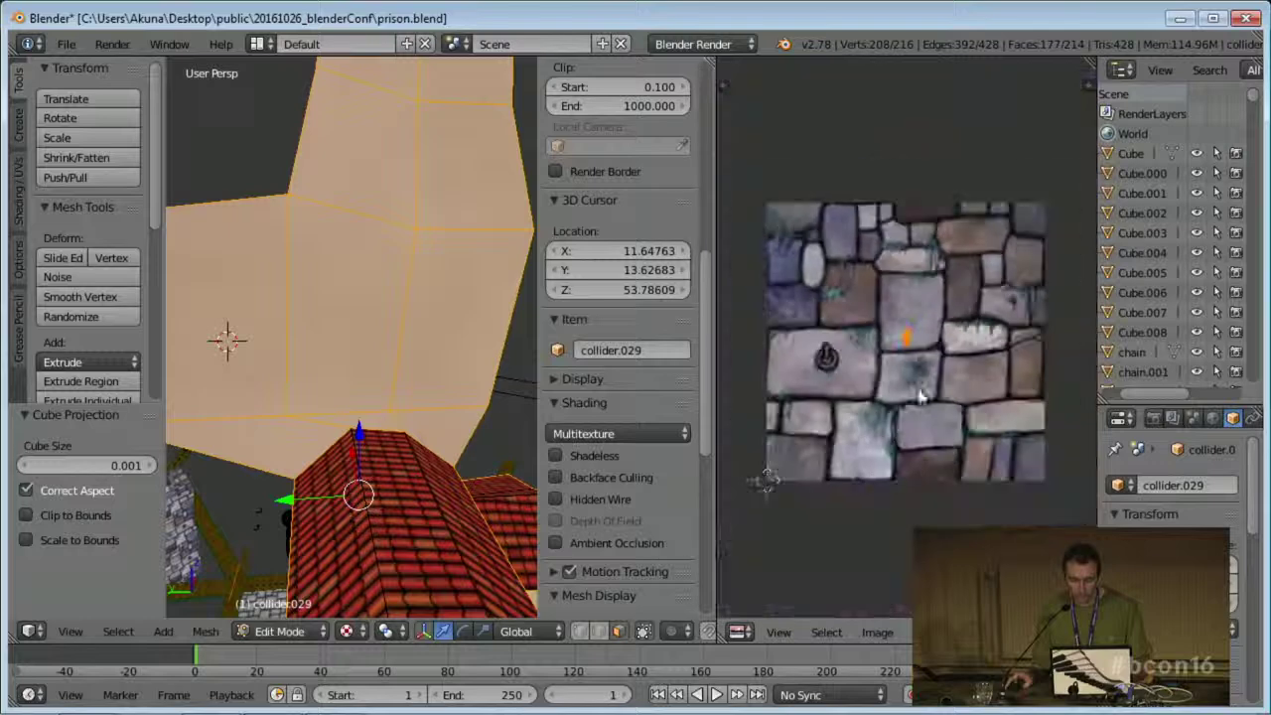
- Scale the wall UVs up over the stone texture in several passes, ending with a factor of about 1.78
key(s)
click(952, 407)
scroll(954, 407, down, 2)
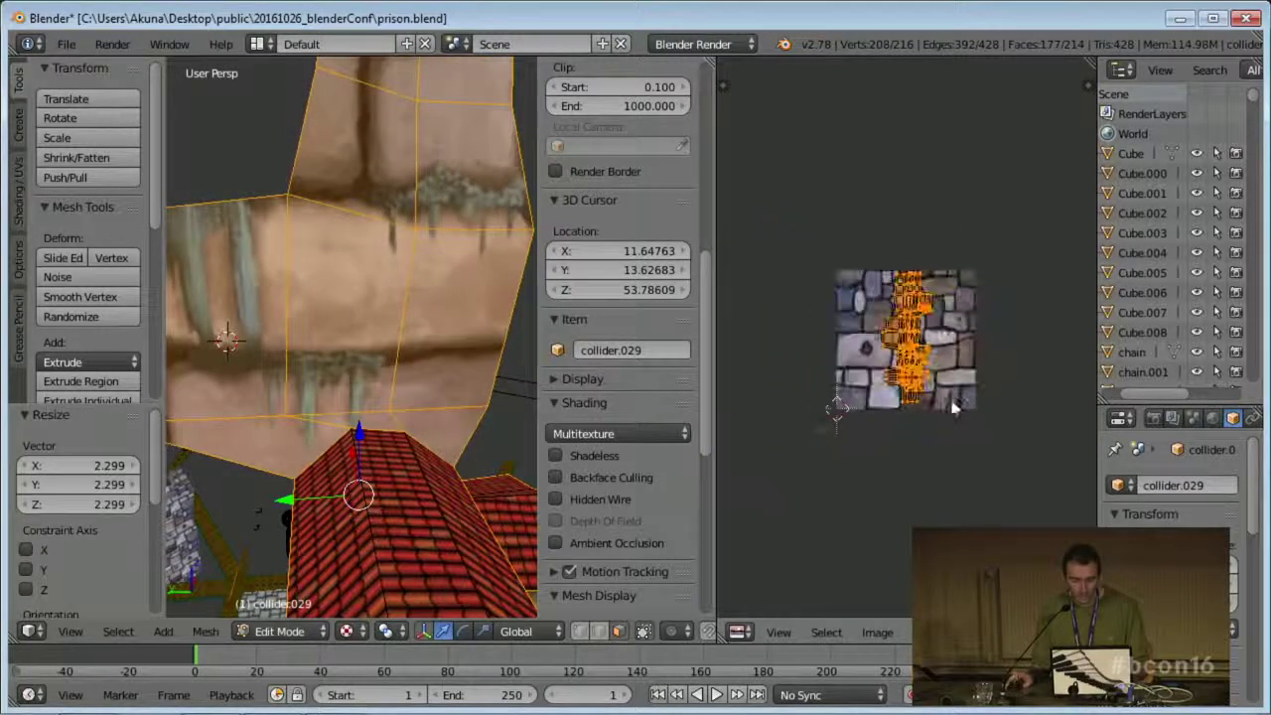
key(s)
click(1001, 462)
key(s)
click(981, 427)
- Enlarge the wall UVs further for smaller, denser stones on the tower, ending with a factor of about 1.38
middle_drag(290, 273, 311, 320)
middle_drag(429, 230, 421, 206)
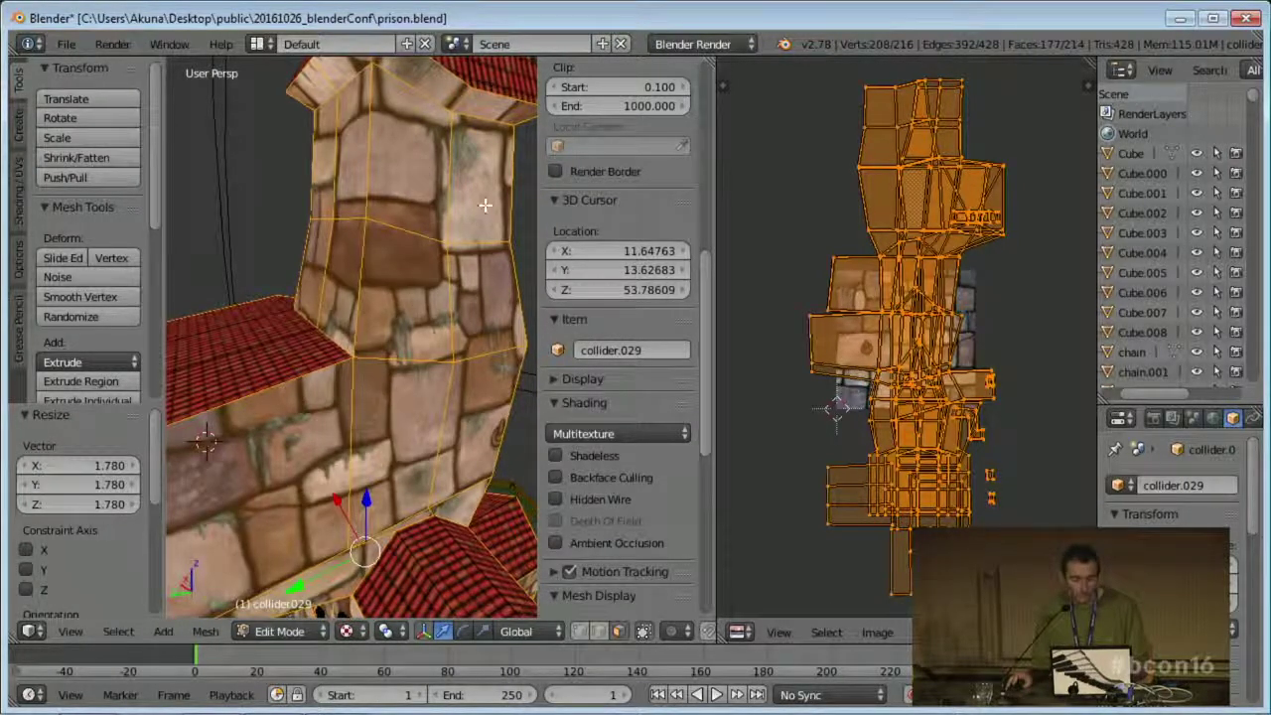
middle_drag(474, 404, 472, 380)
scroll(942, 420, down, 4)
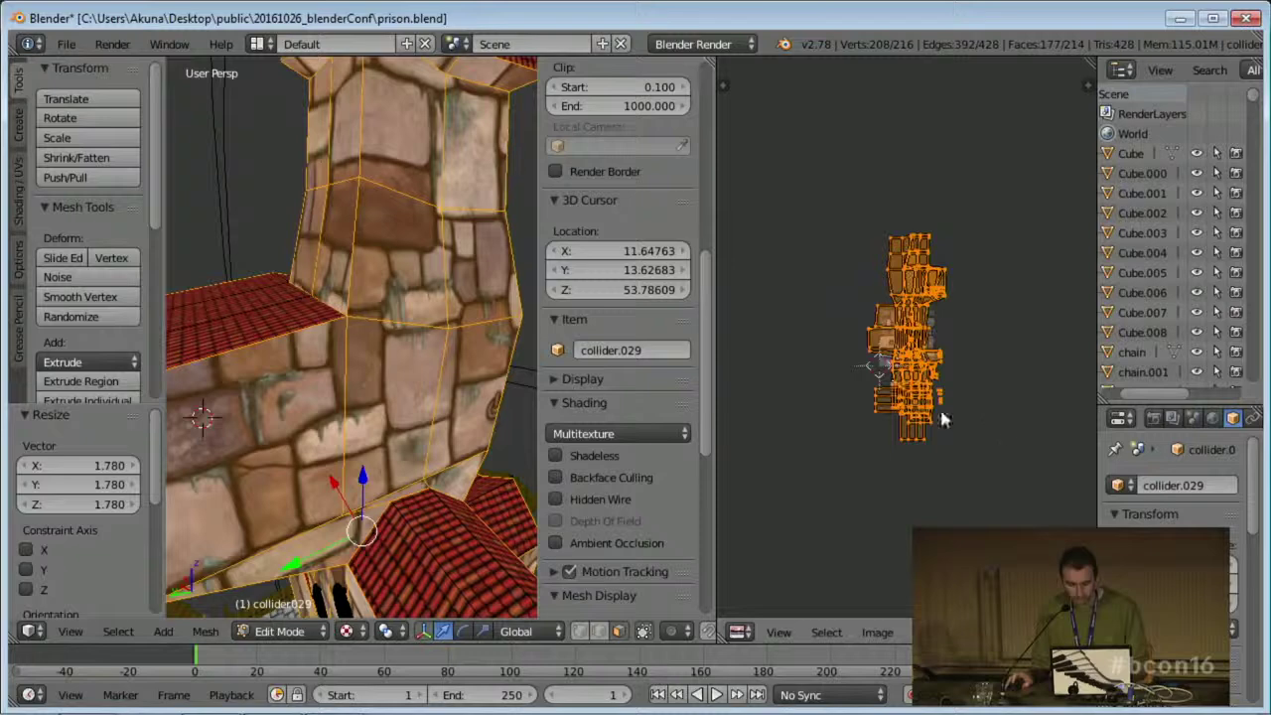
key(s)
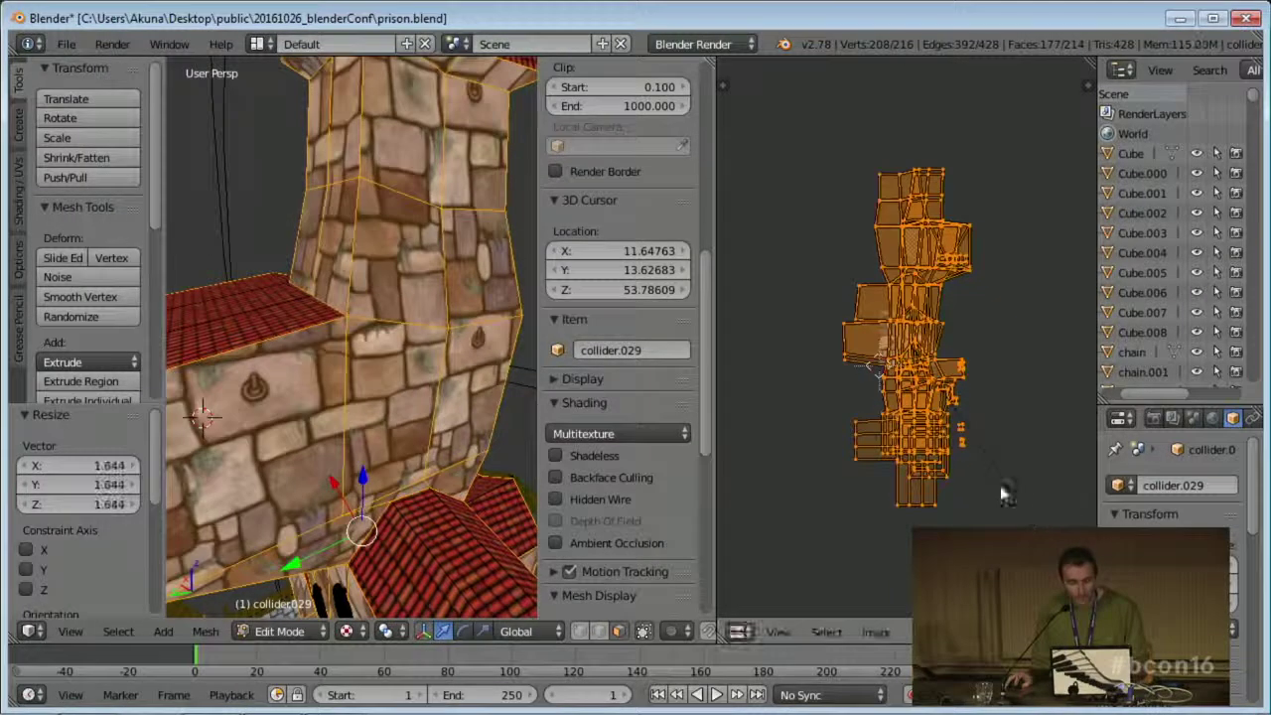
click(878, 403)
mouse_move(884, 412)
middle_down()
mouse_move(897, 434)
mouse_move(897, 420)
middle_up()
scroll(909, 437, down, 2)
key(s)
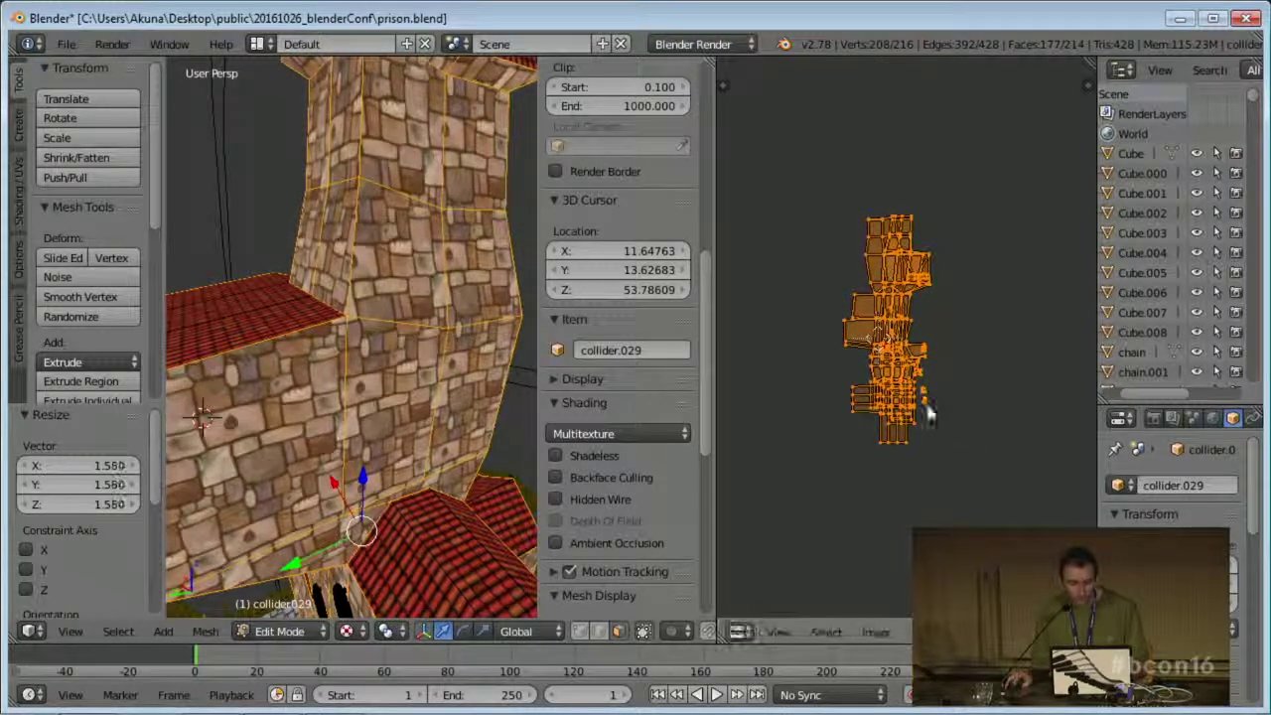
click(869, 423)
middle_drag(869, 425, 863, 416)
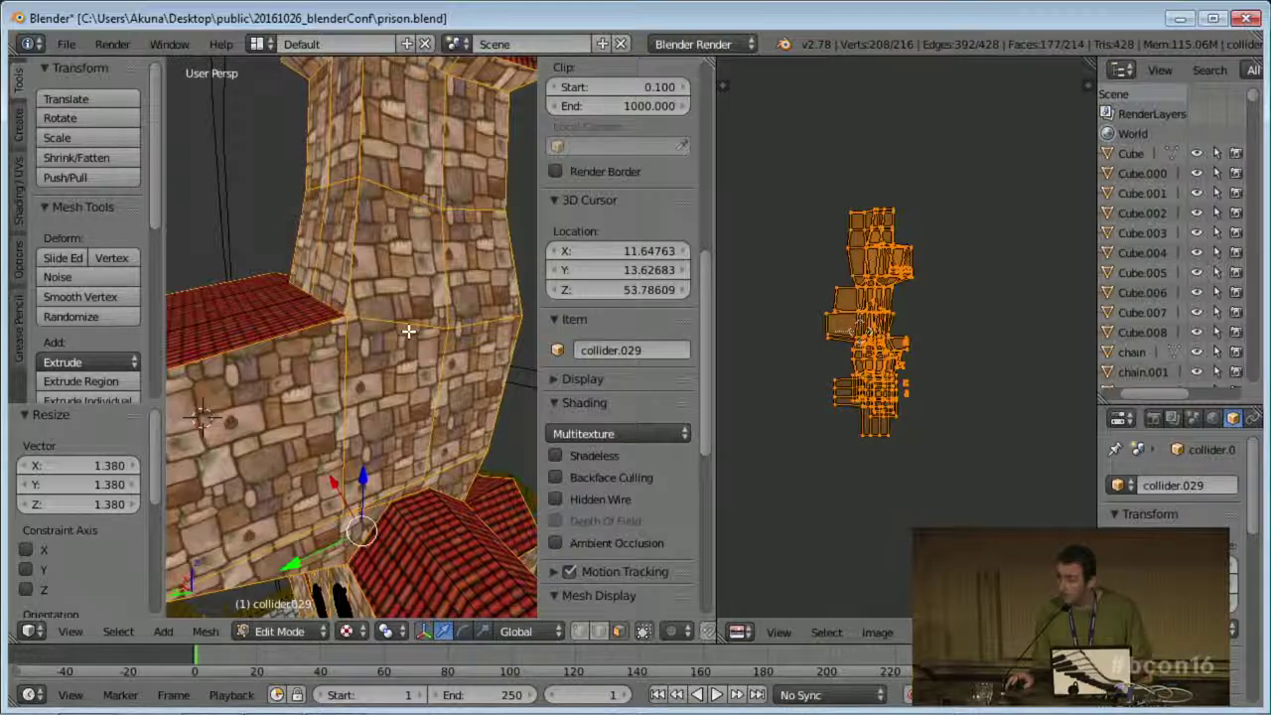
- Unwrap all selected tower wall faces with the standard Unwrap method
middle_drag(294, 342, 344, 401)
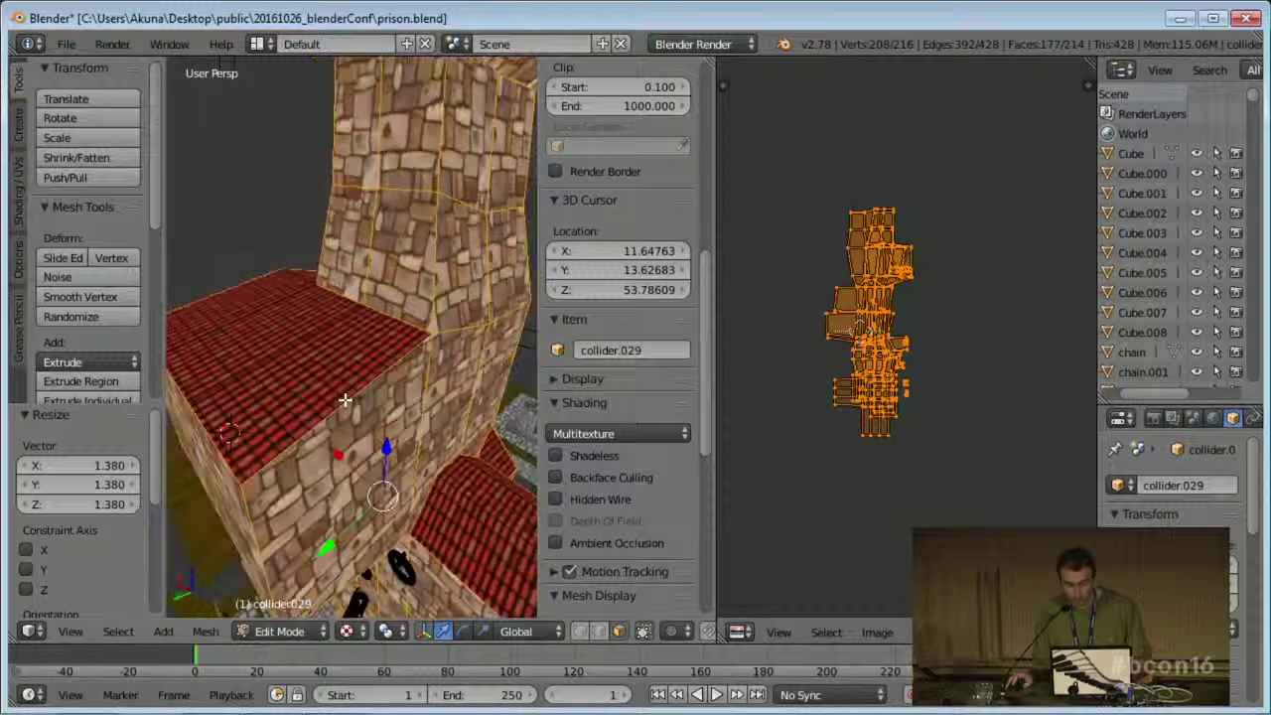
scroll(345, 400, down, 5)
key(u)
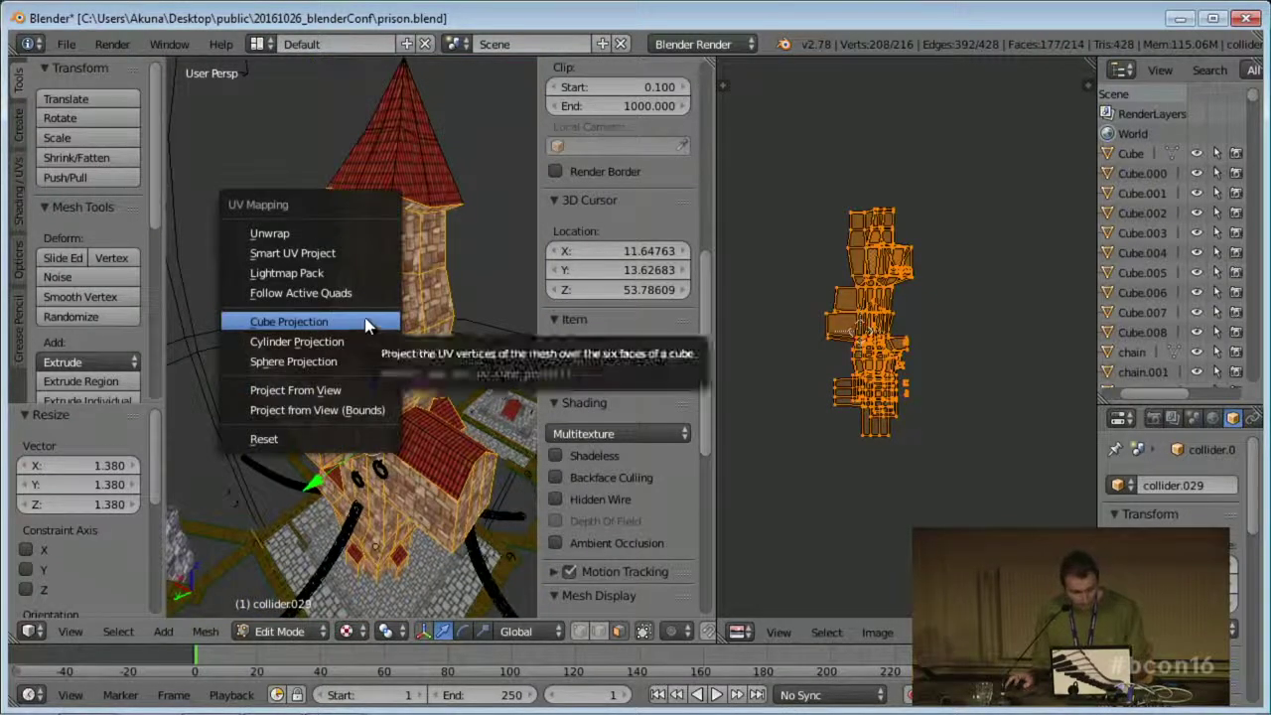
click(341, 234)
middle_drag(824, 384, 962, 394)
scroll(961, 393, up, 3)
- Apply Smart UV Project to the selected walls with an angle limit of 66 and an island margin of 0
key(u)
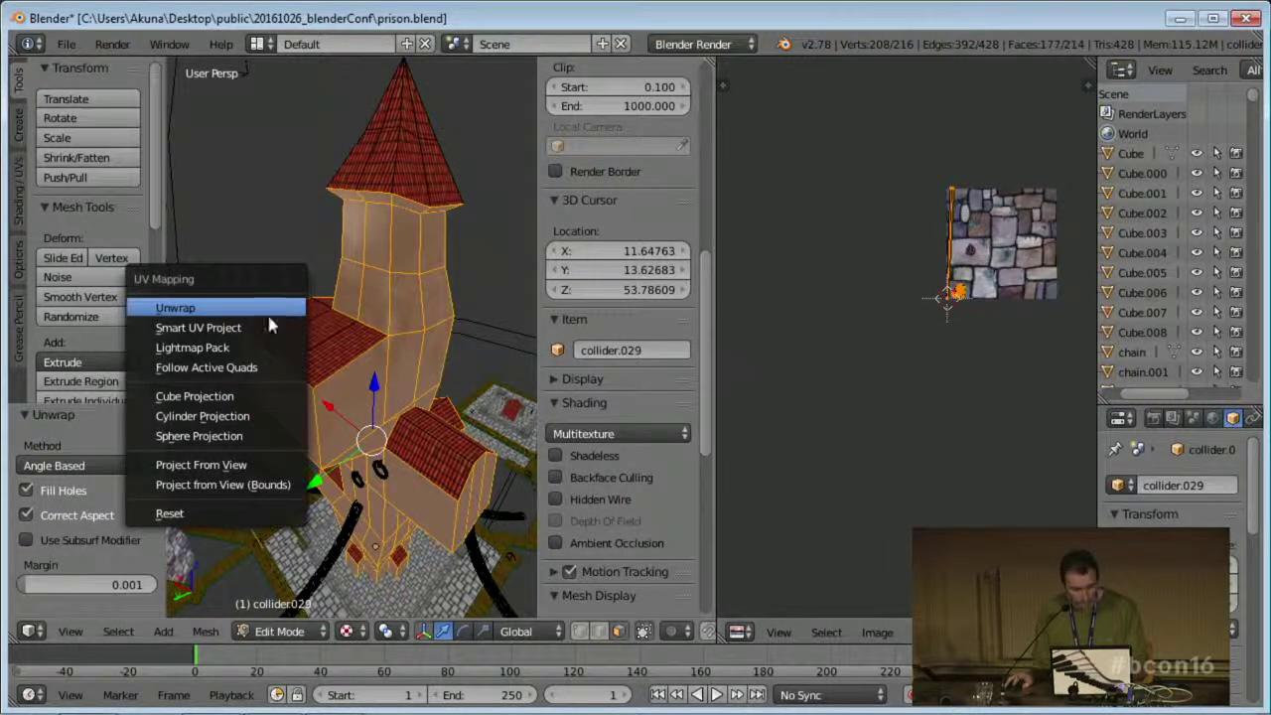
click(198, 327)
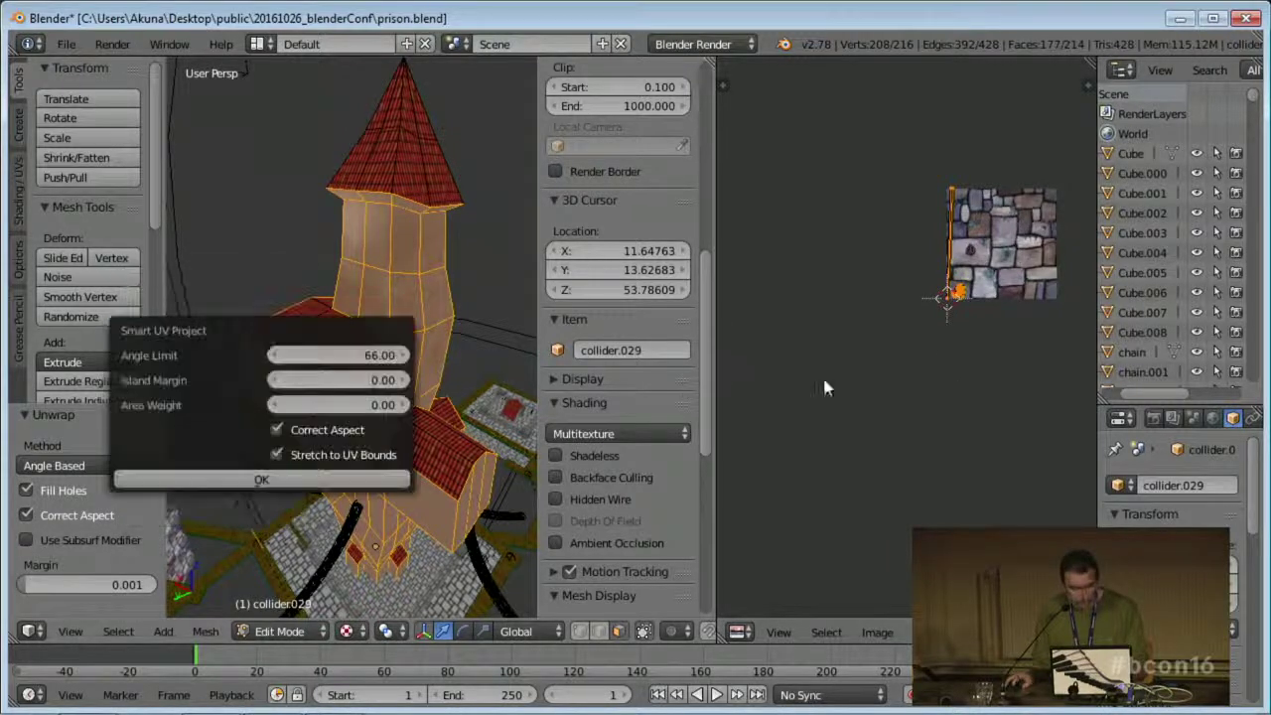
click(203, 483)
scroll(990, 328, up, 2)
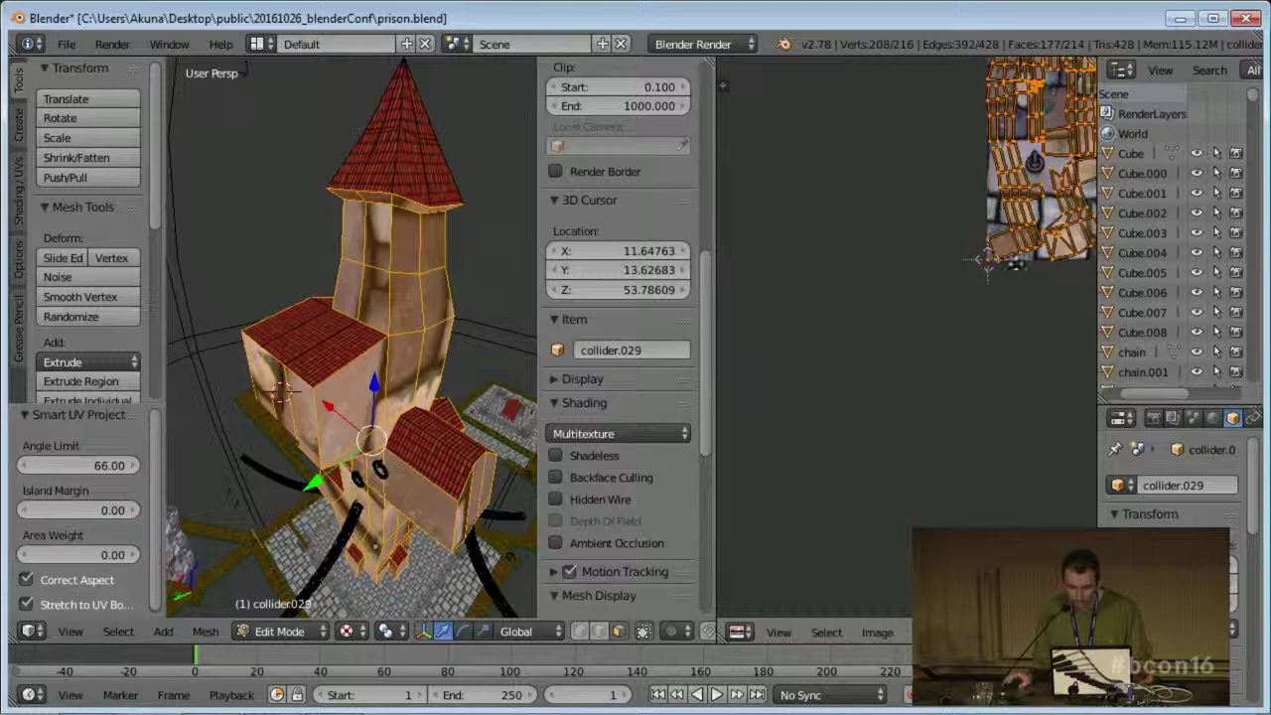
middle_drag(1016, 264, 847, 410)
scroll(853, 400, down, 2)
scroll(920, 405, up, 3)
scroll(1014, 397, down, 1)
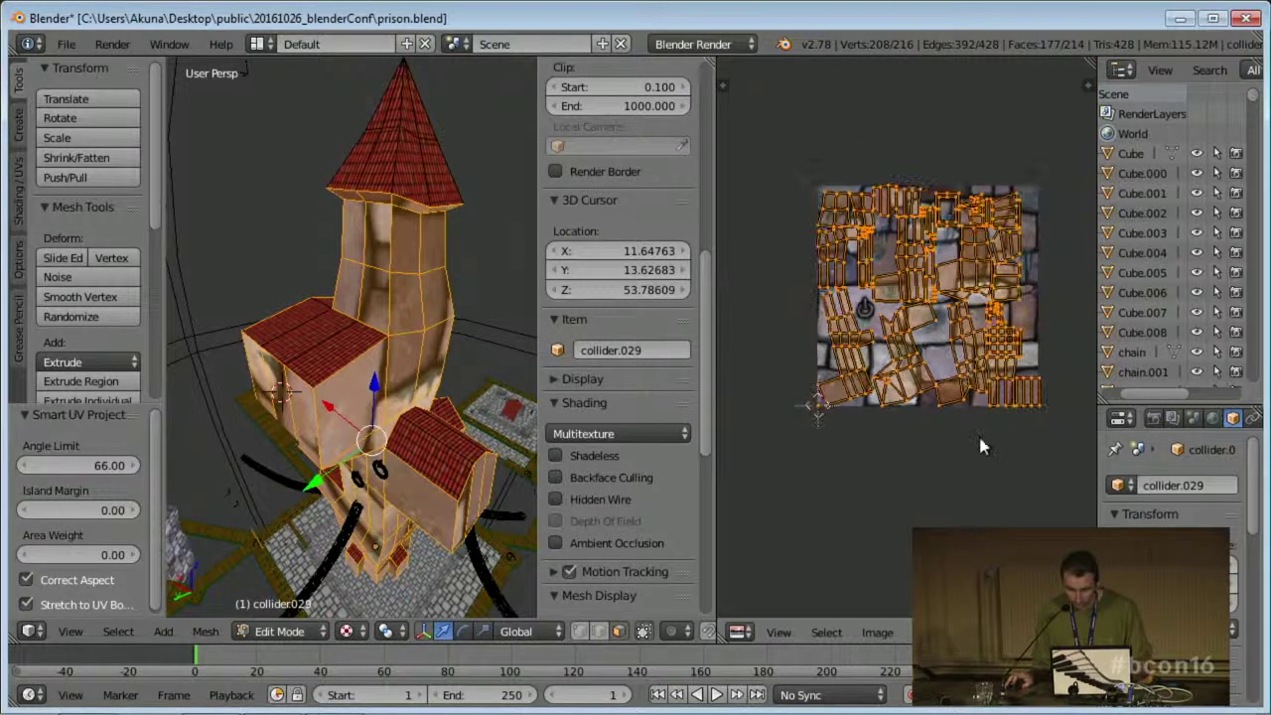
- Scale the smart-projected UV islands well beyond the stone texture in several passes, ending with a factor of about 1.38
key(s)
click(1032, 455)
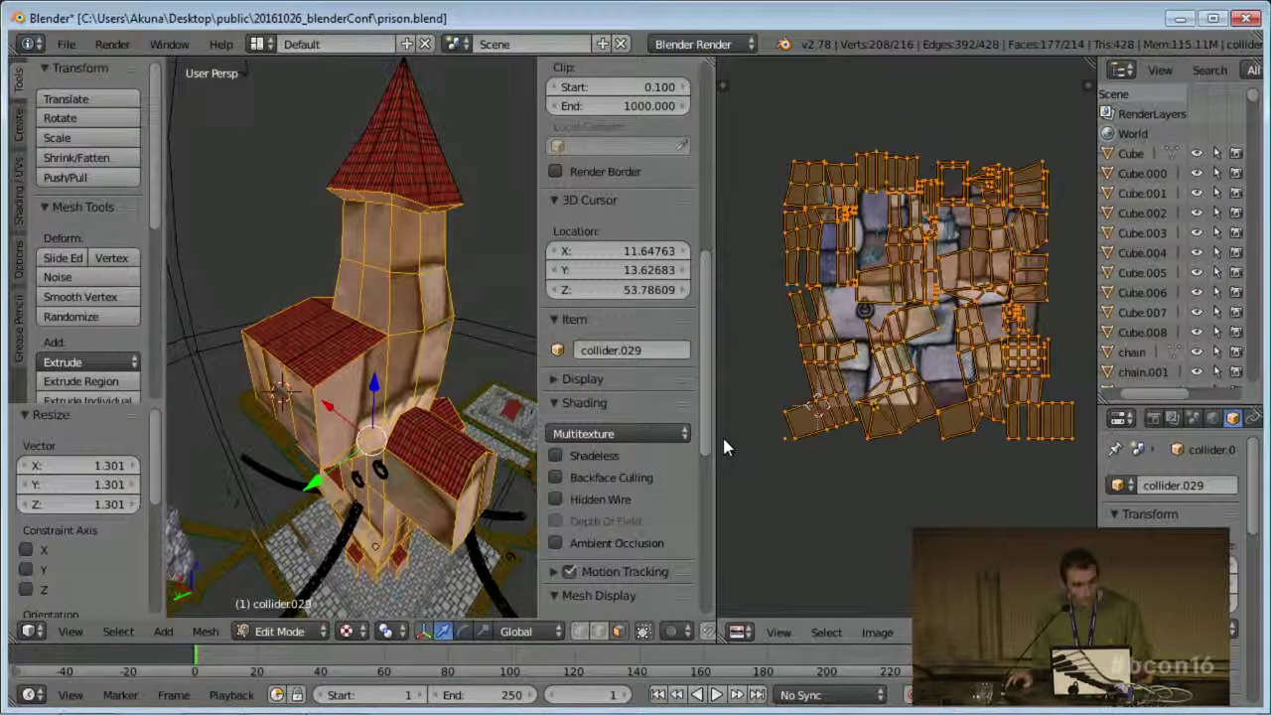
scroll(728, 437, down, 3)
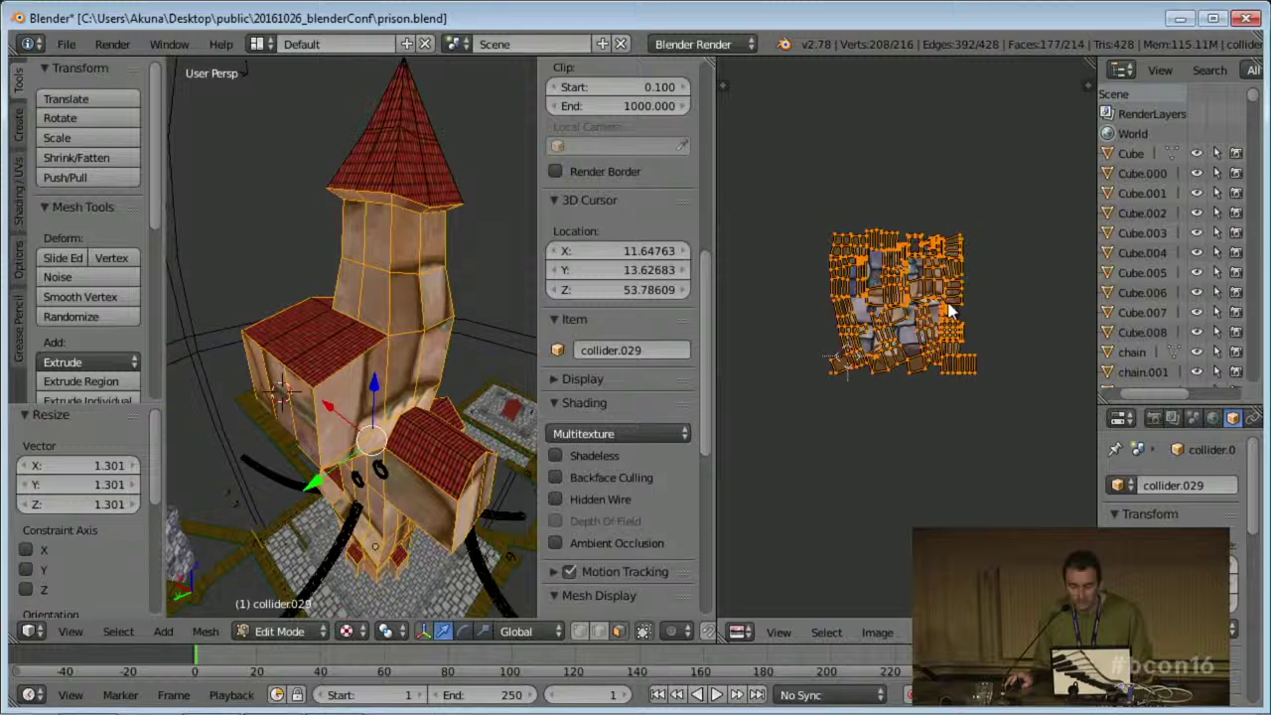
scroll(934, 316, up, 4)
scroll(934, 316, down, 4)
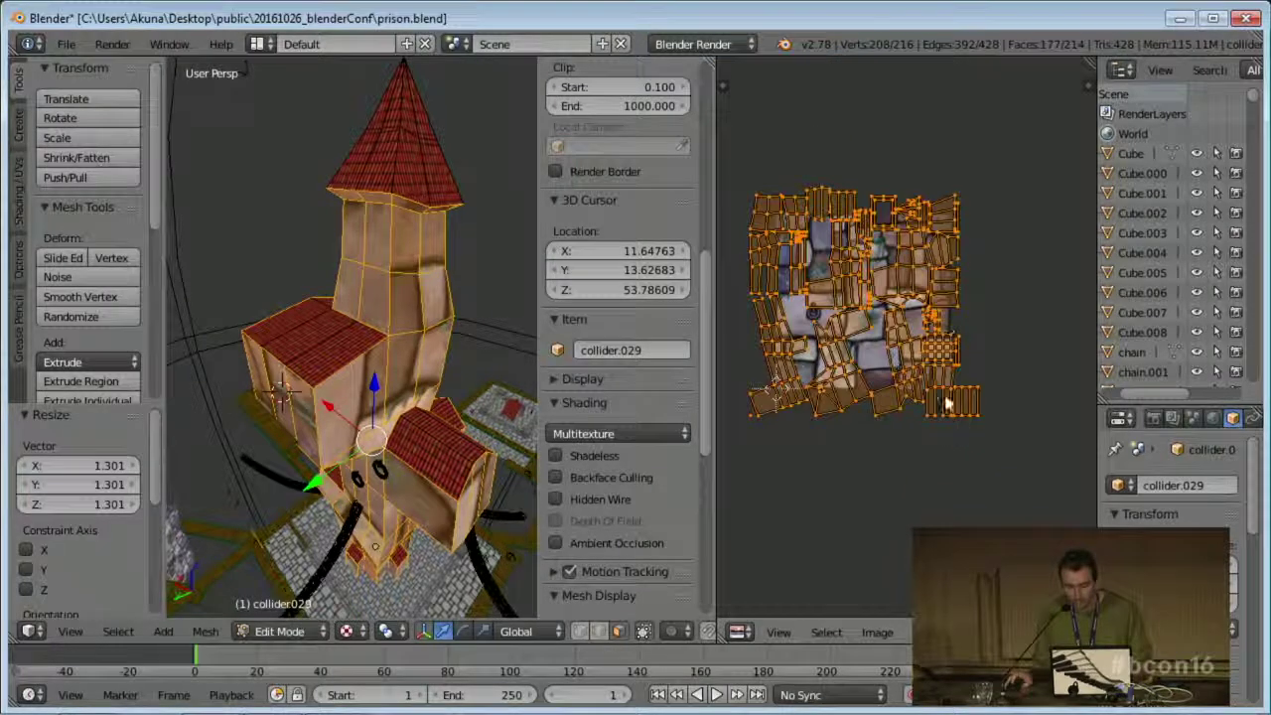
key(s)
click(1044, 511)
key(s)
click(1002, 509)
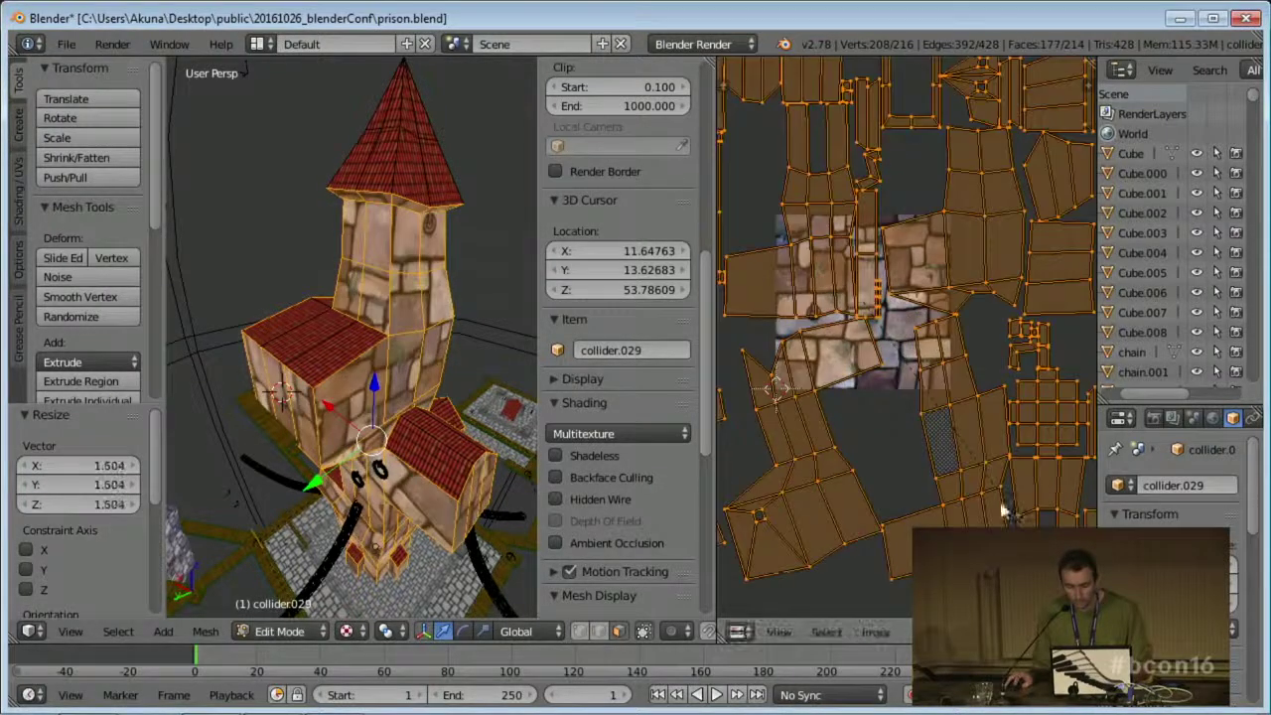
scroll(949, 427, down, 4)
key(s)
click(1004, 475)
- Examine how the stone texture runs across the tower's wall edges just above the side roof
middle_drag(367, 440, 351, 341)
scroll(407, 324, up, 3)
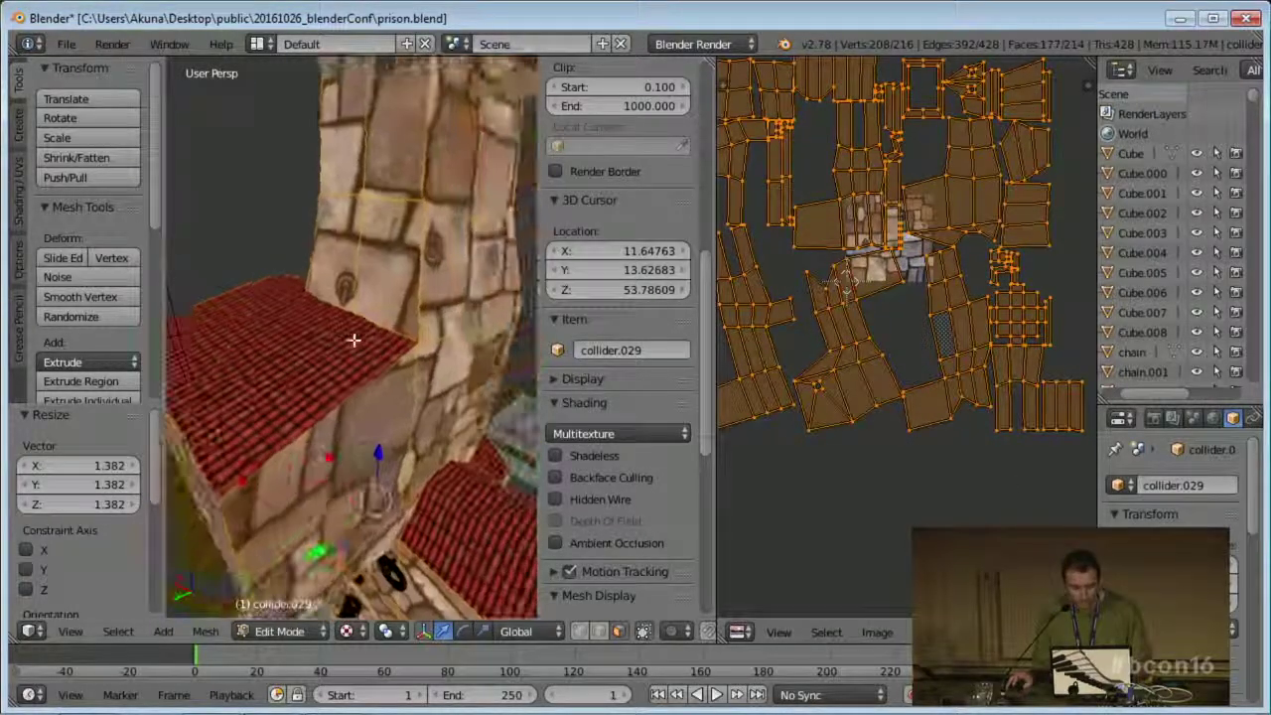
scroll(354, 338, up, 4)
middle_drag(368, 288, 323, 330)
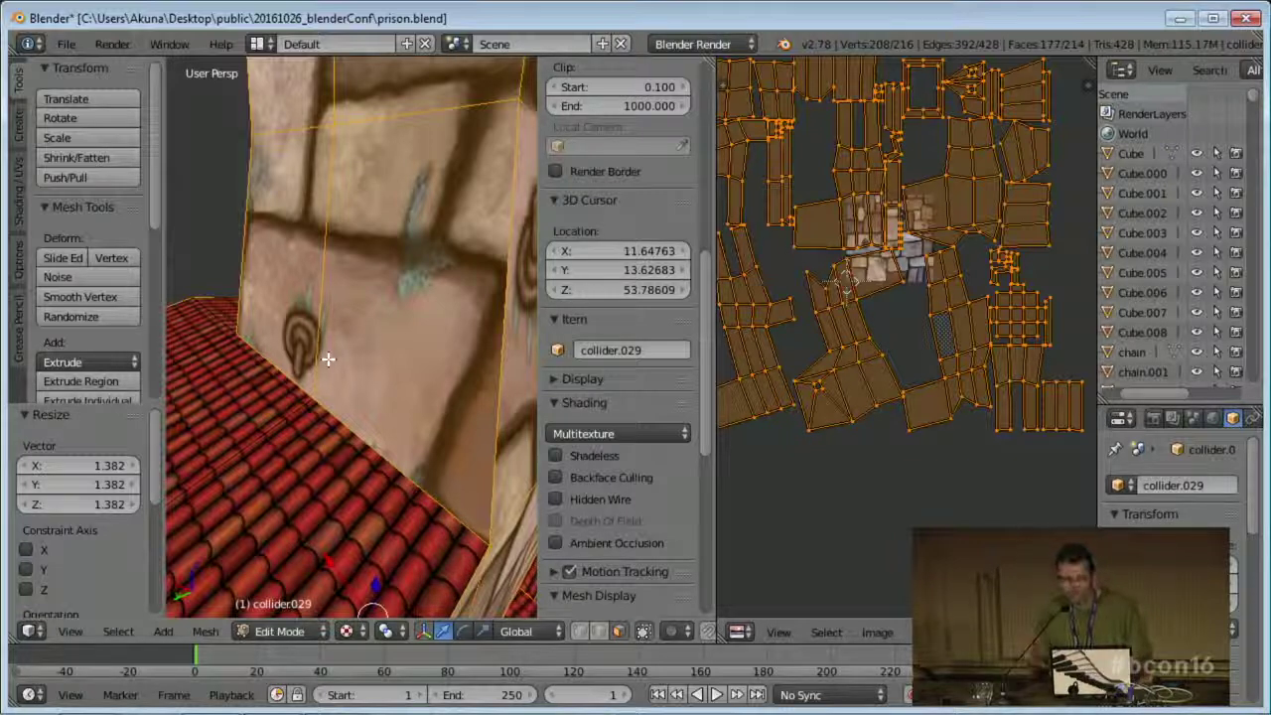
middle_drag(341, 366, 342, 355)
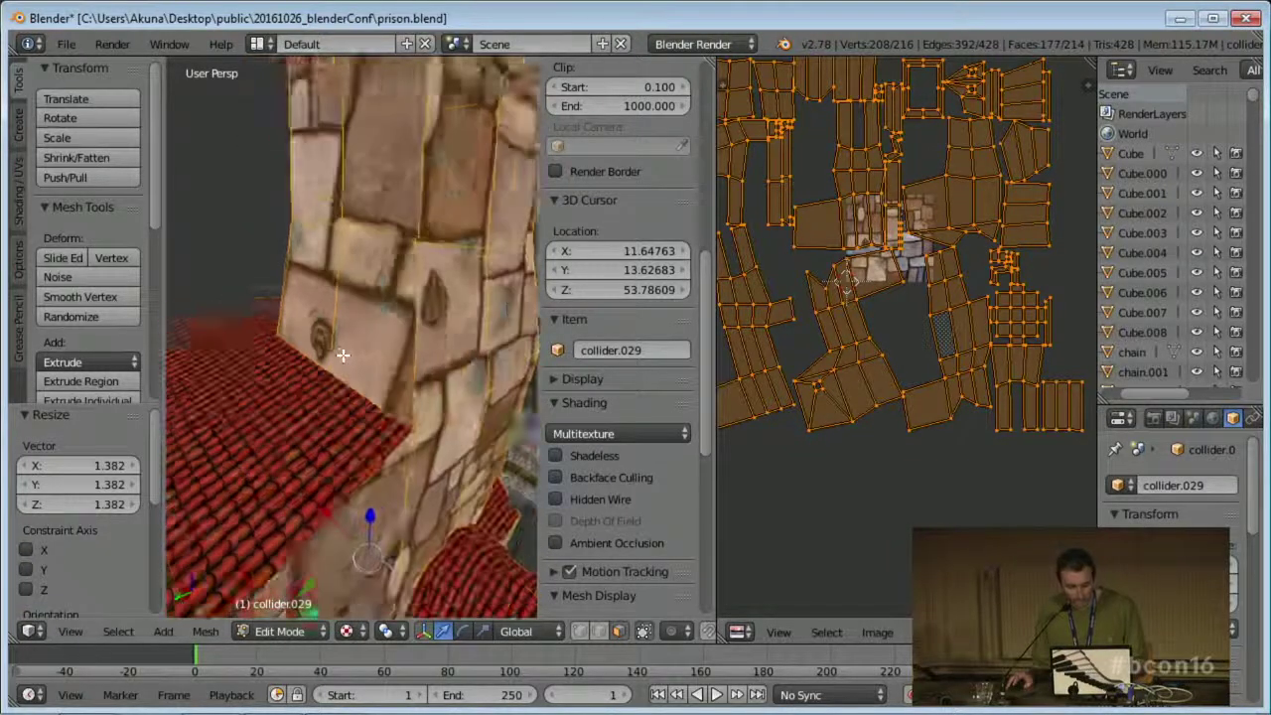
scroll(341, 355, down, 3)
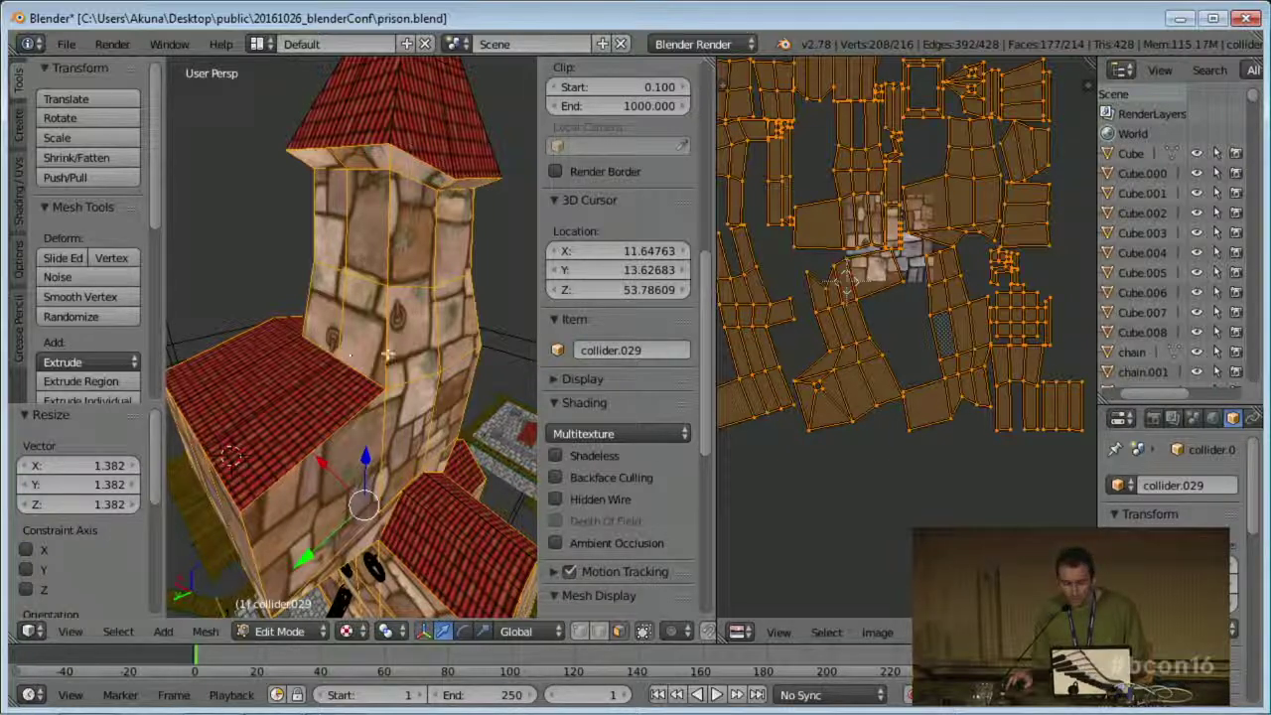
scroll(917, 284, down, 4)
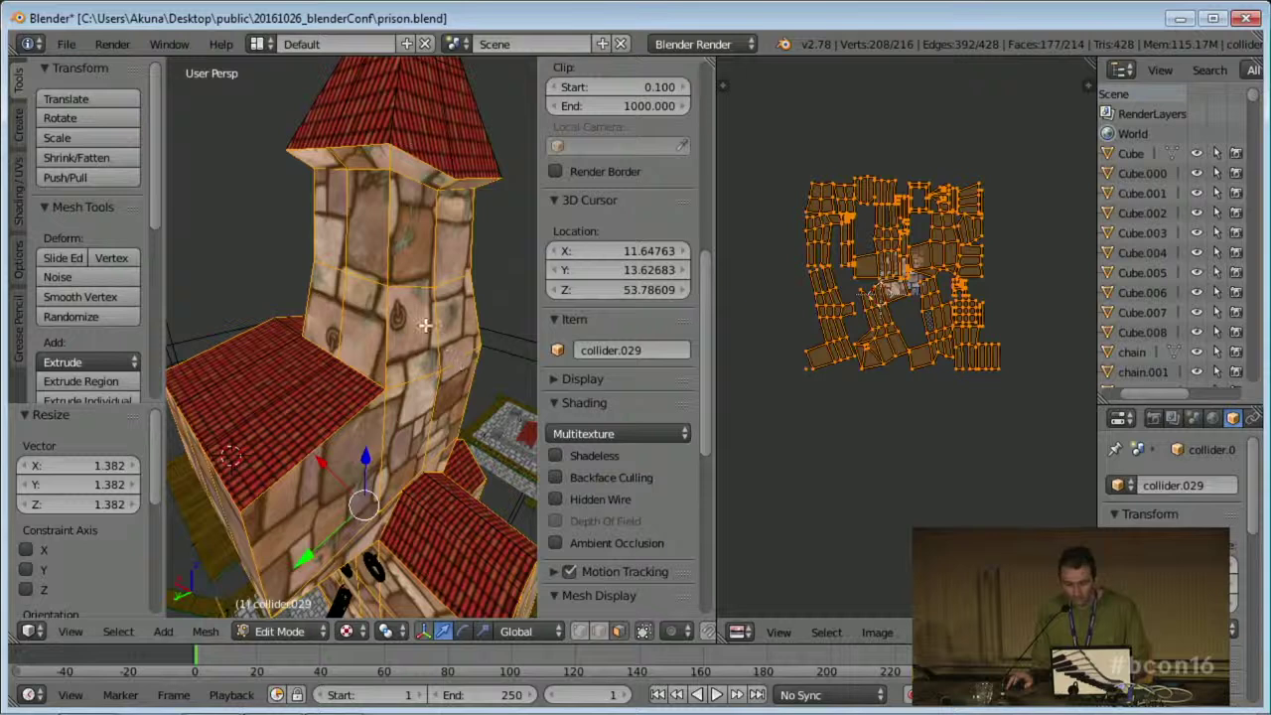
- Reapply Cube Projection to all selected tower wall faces, keeping the cube size of 0.001
scroll(425, 325, down, 5)
scroll(417, 330, down, 4)
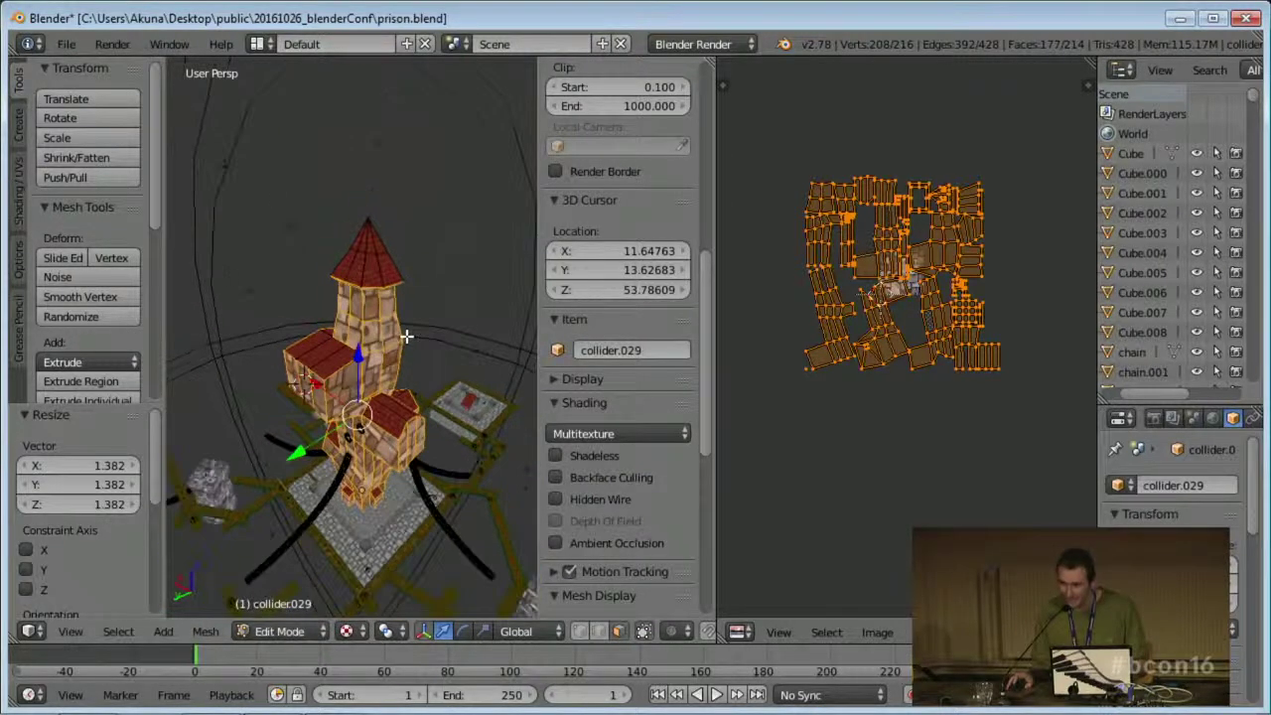
key(u)
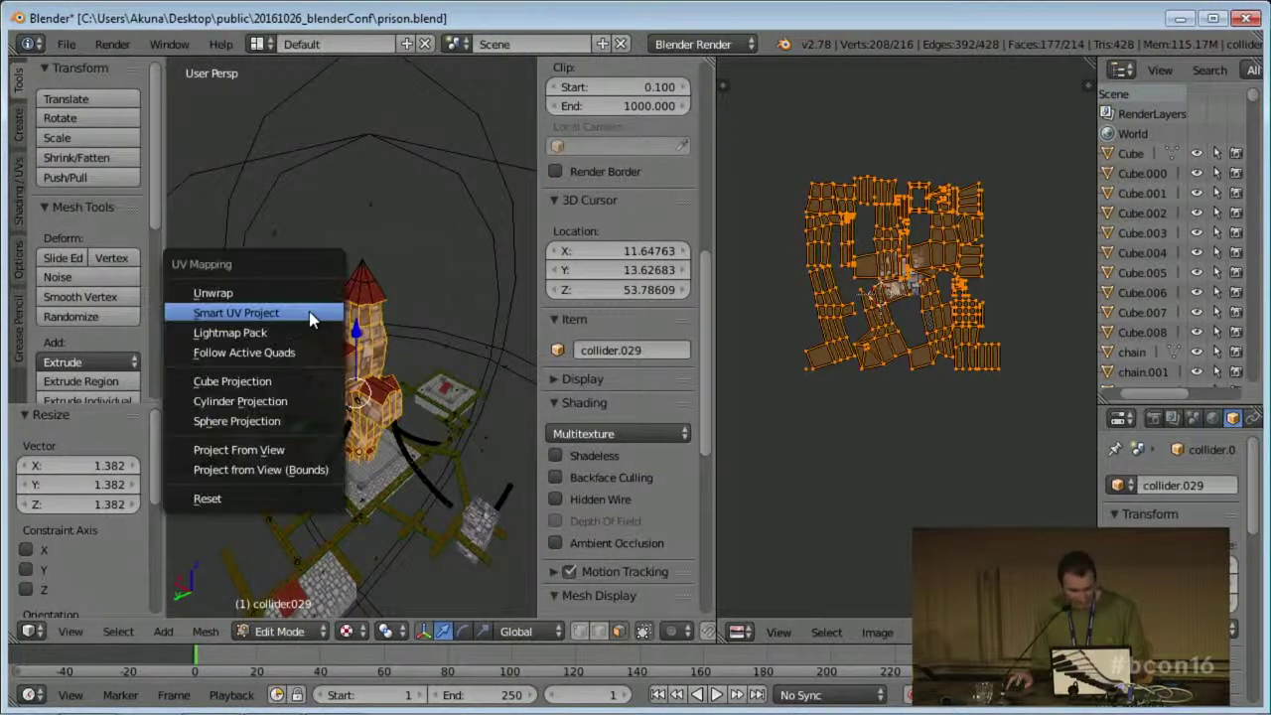
click(308, 378)
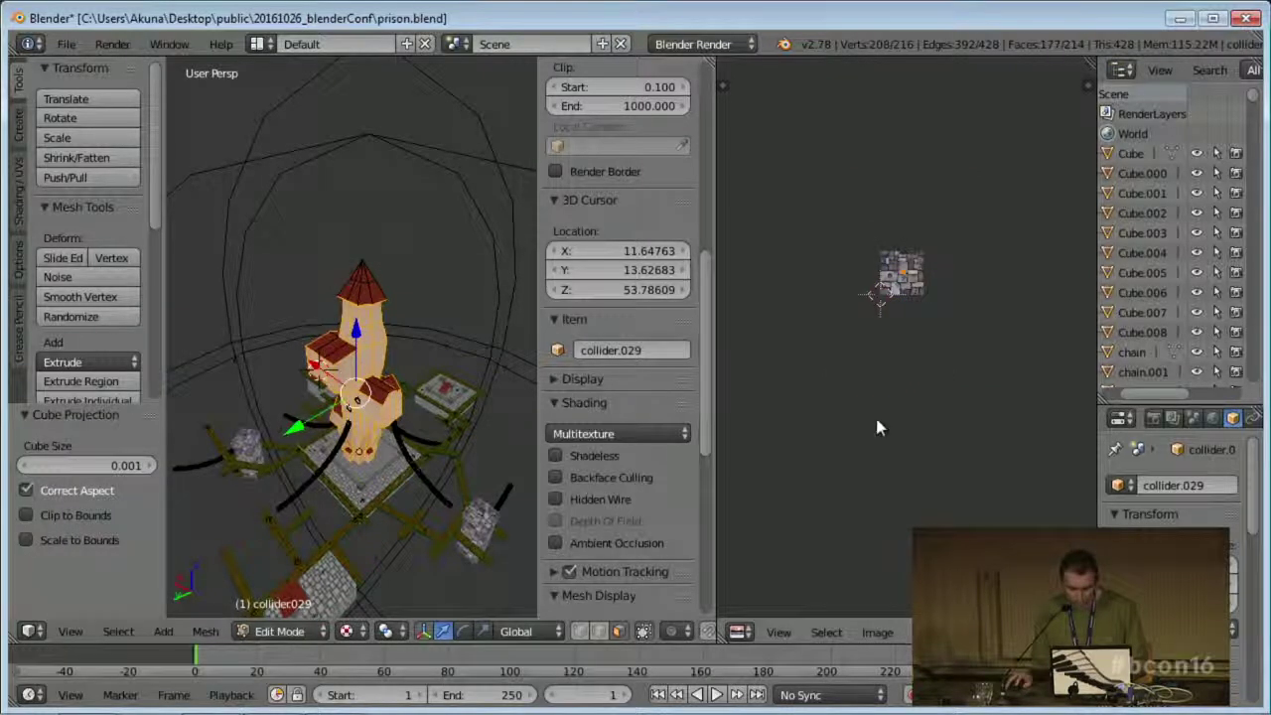
- Scale the cube-projected UVs up in several passes until the stones look suitably sized on the tower walls
key(s)
click(998, 427)
key(s)
click(997, 443)
key(s)
click(948, 376)
scroll(989, 433, up, 5)
click(990, 437)
scroll(347, 413, up, 6)
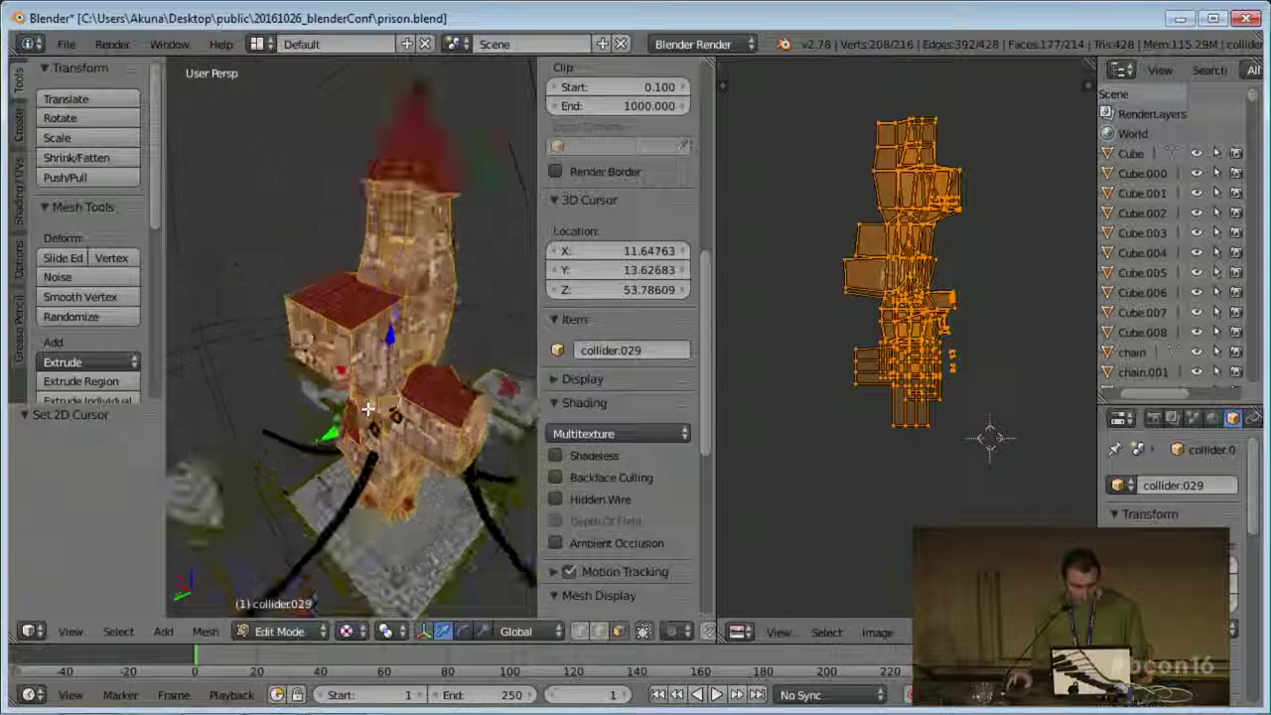
middle_drag(347, 414, 296, 214)
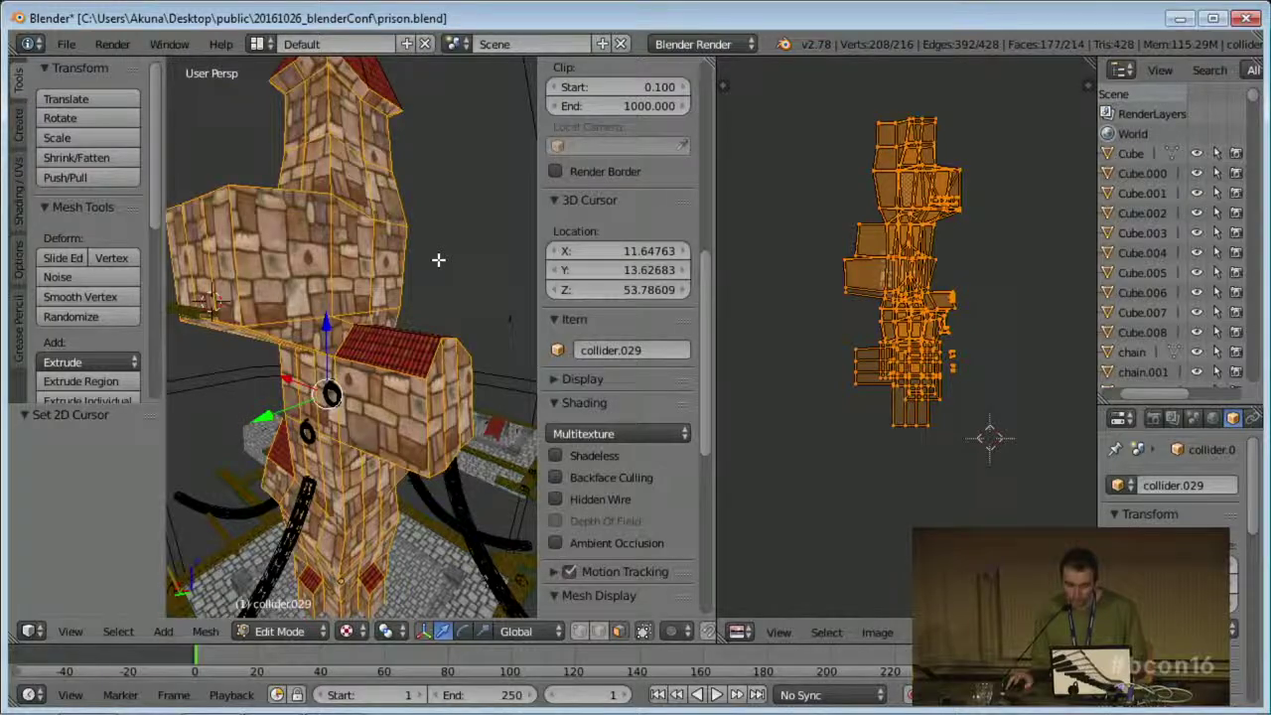
- Switch to the presentation and advance to the Animation slide
key(alt+Tab)
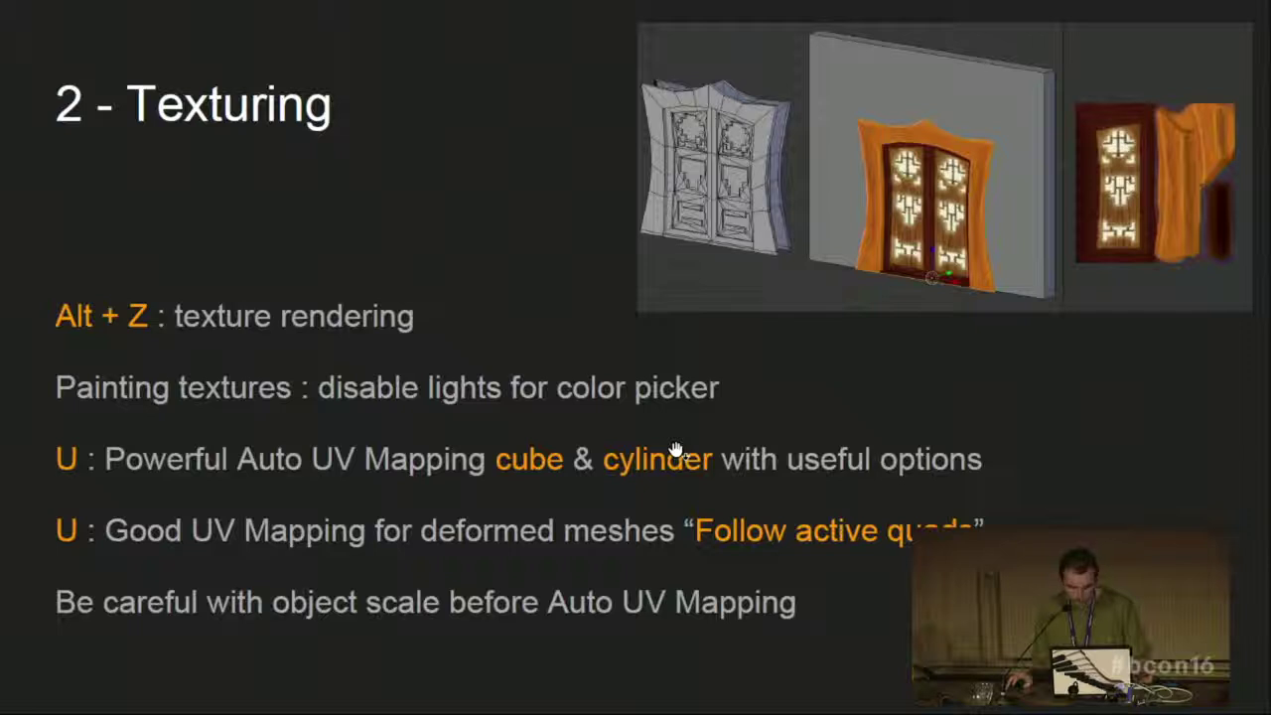
key(Right)
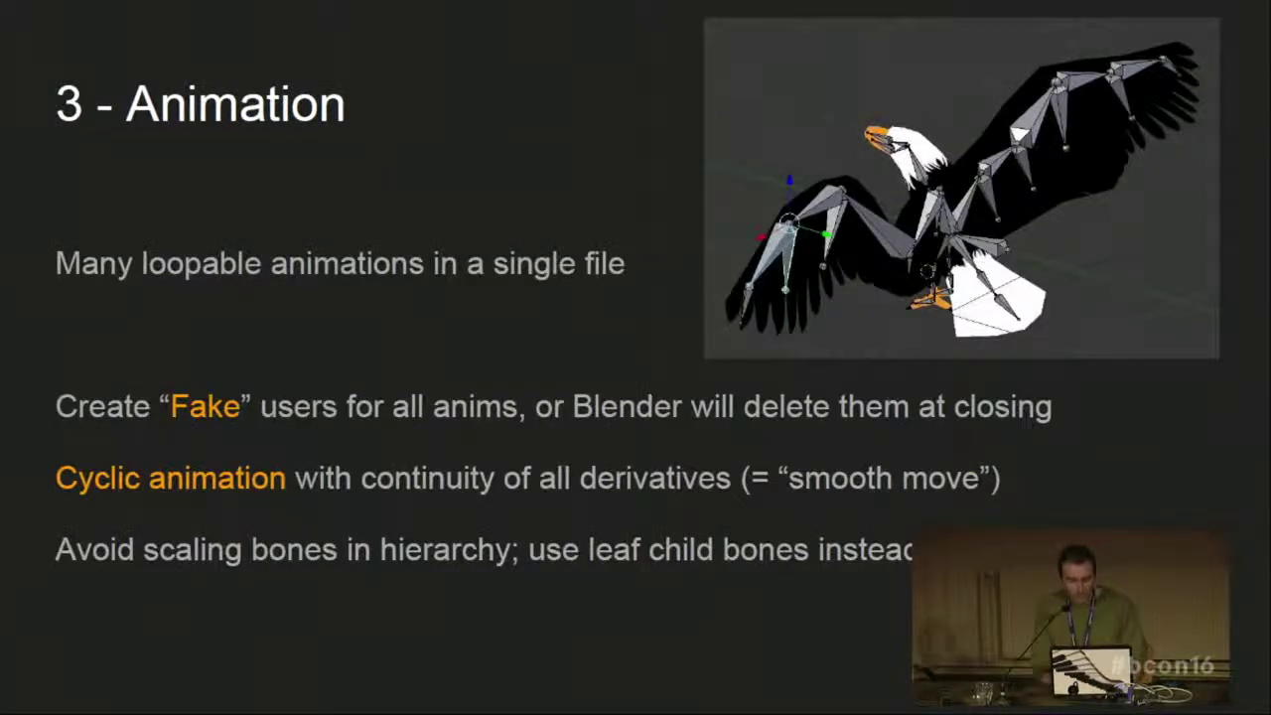
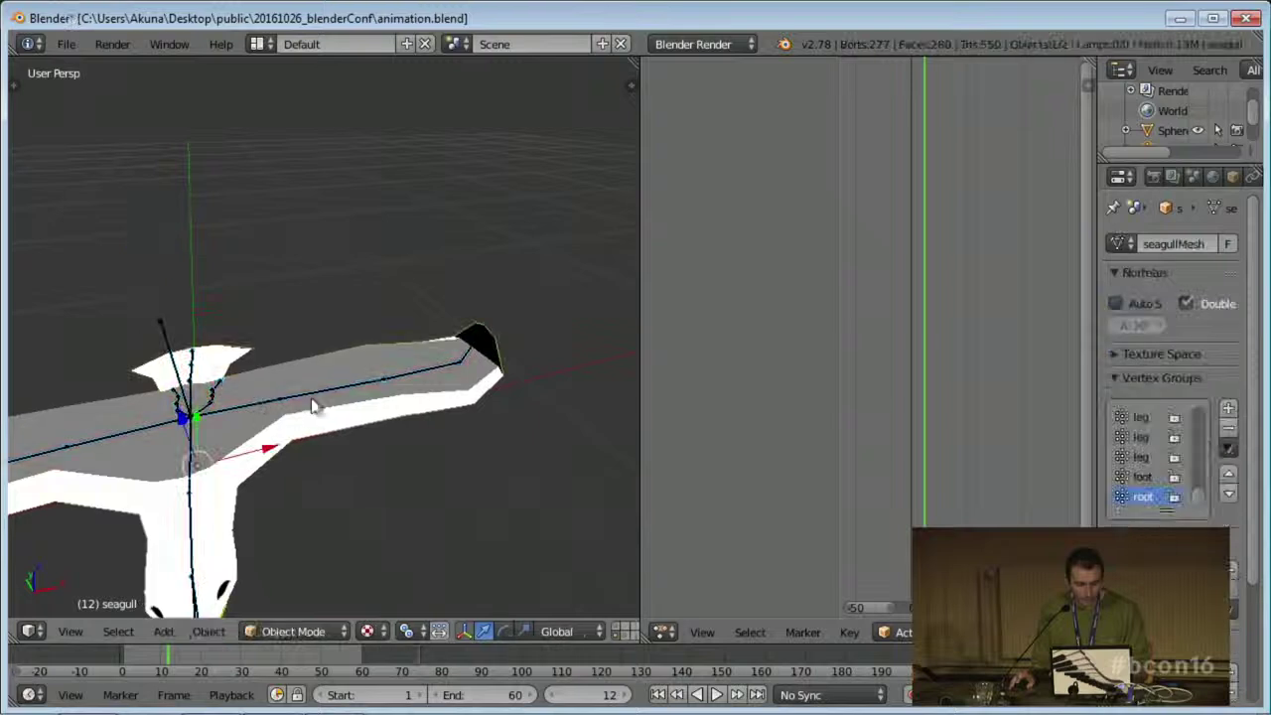
- Assign the action seagull@001_fly_1_60 to the seagull armature in the Action Editor
scroll(891, 638, down, 4)
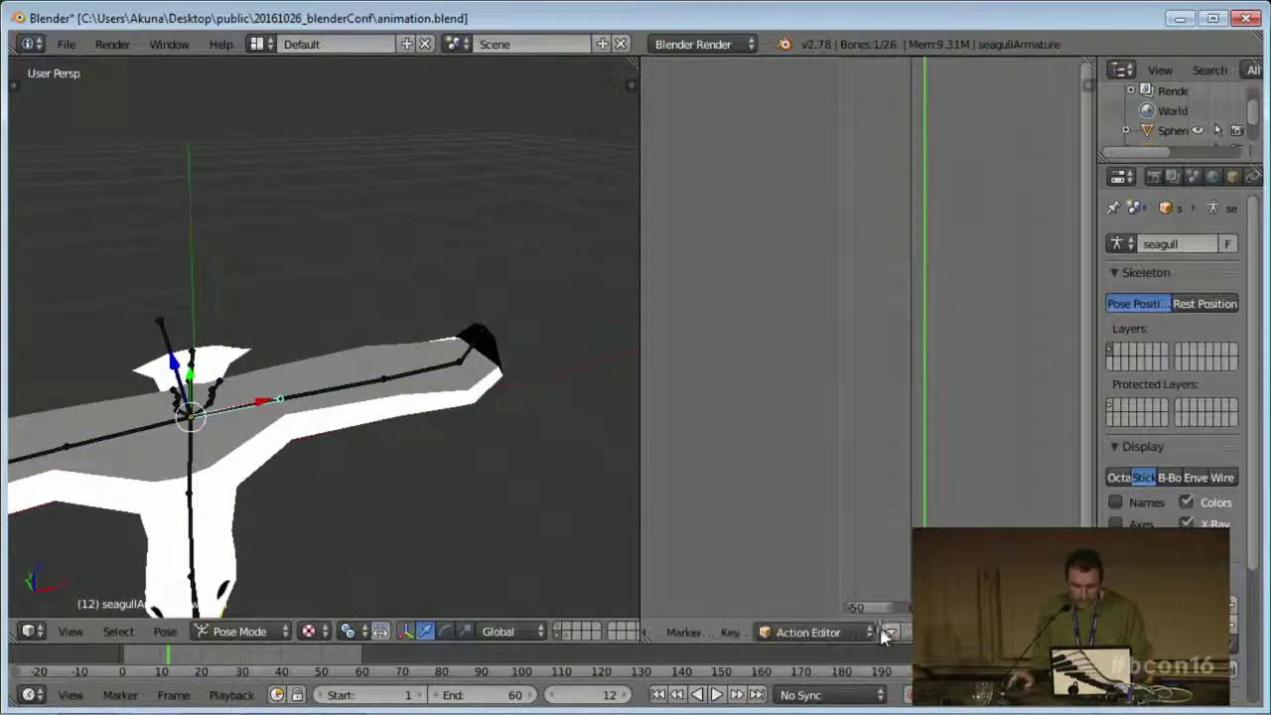
click(859, 632)
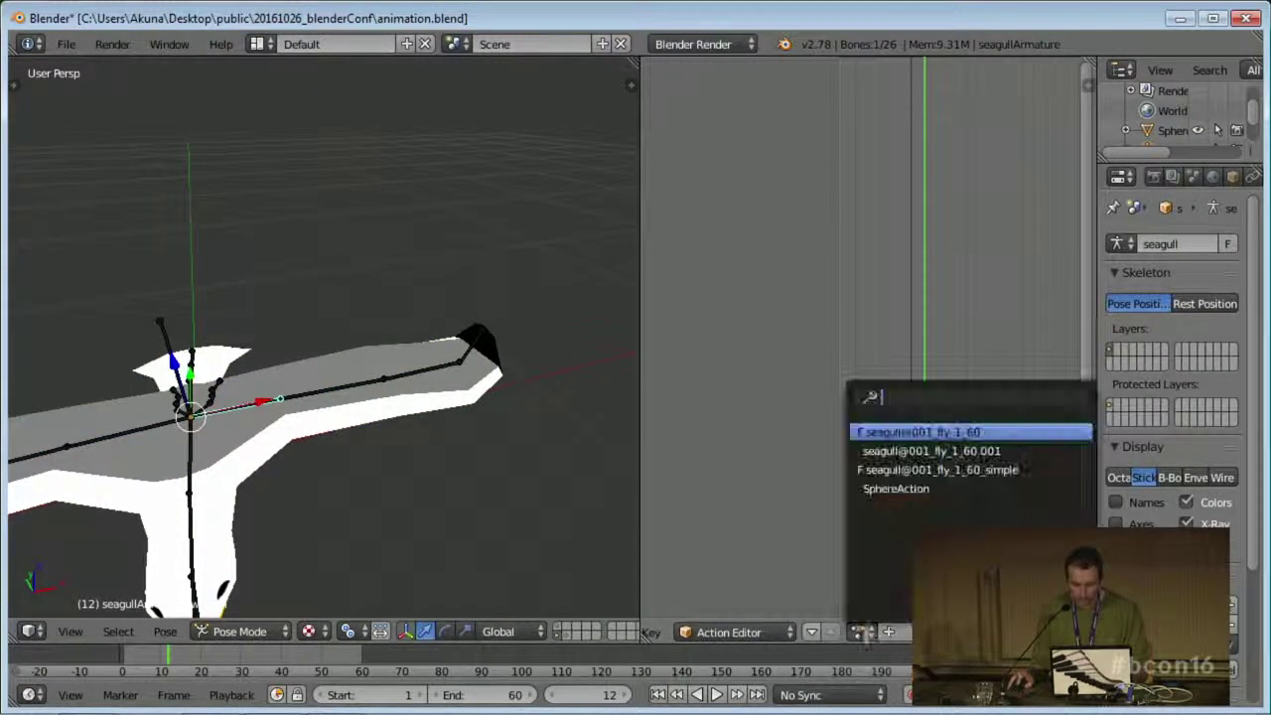
click(944, 433)
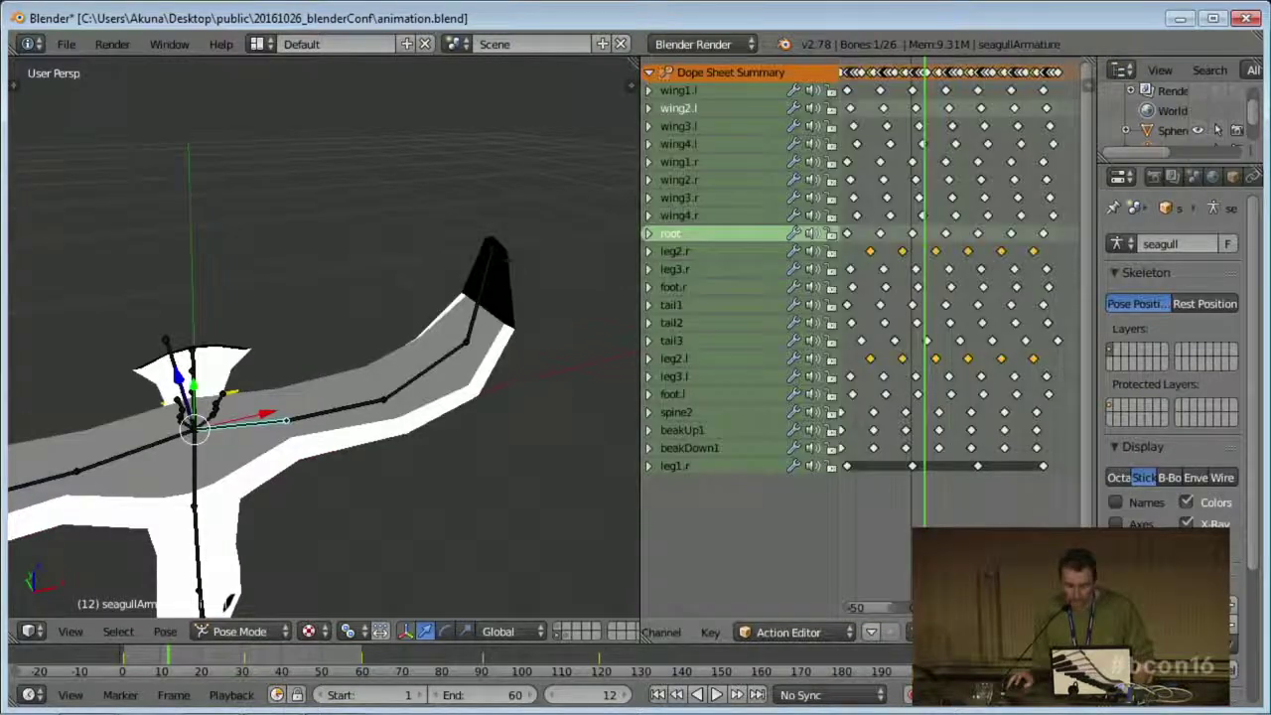
scroll(779, 633, down, 3)
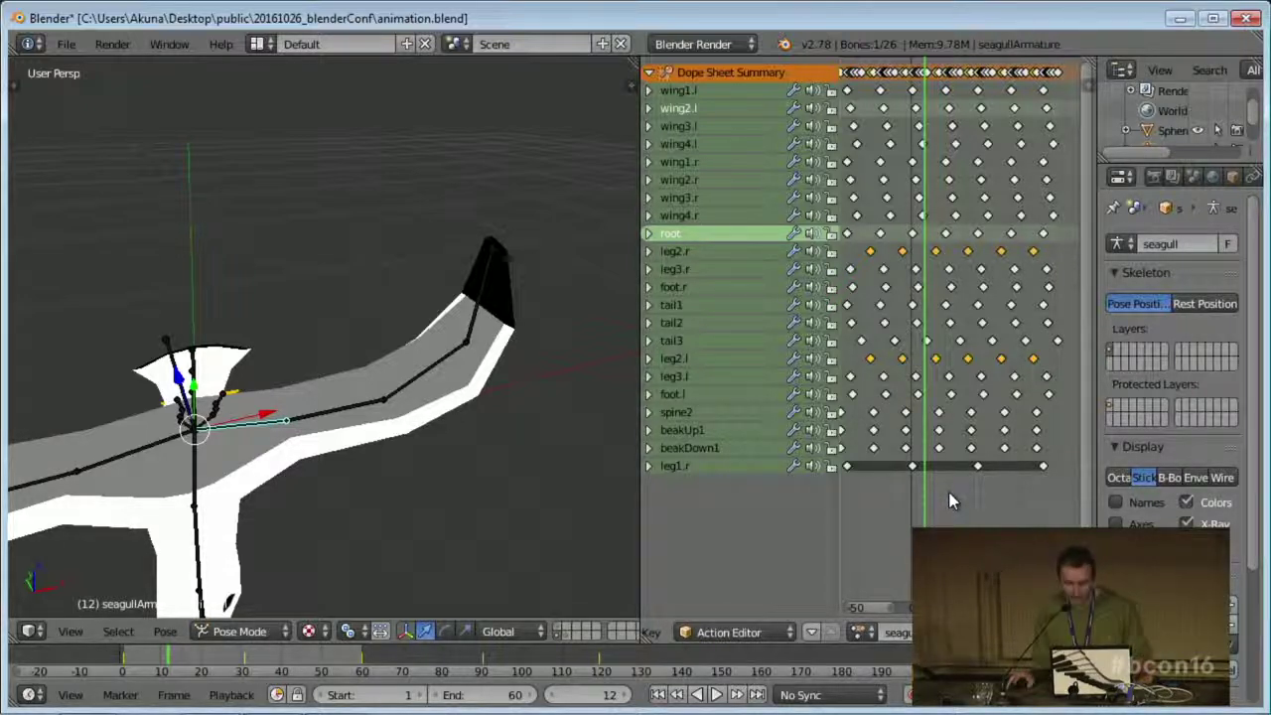
middle_drag(249, 510, 389, 467)
key(alt+Tab)
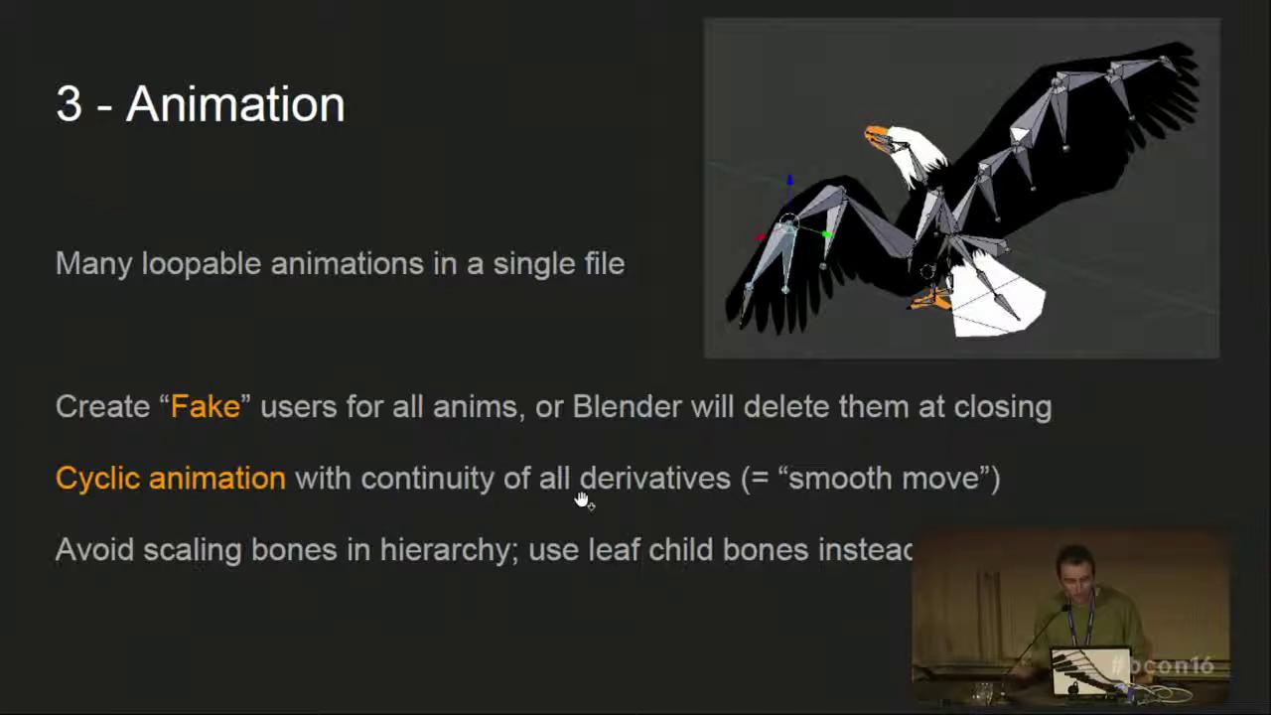
key(alt+Tab)
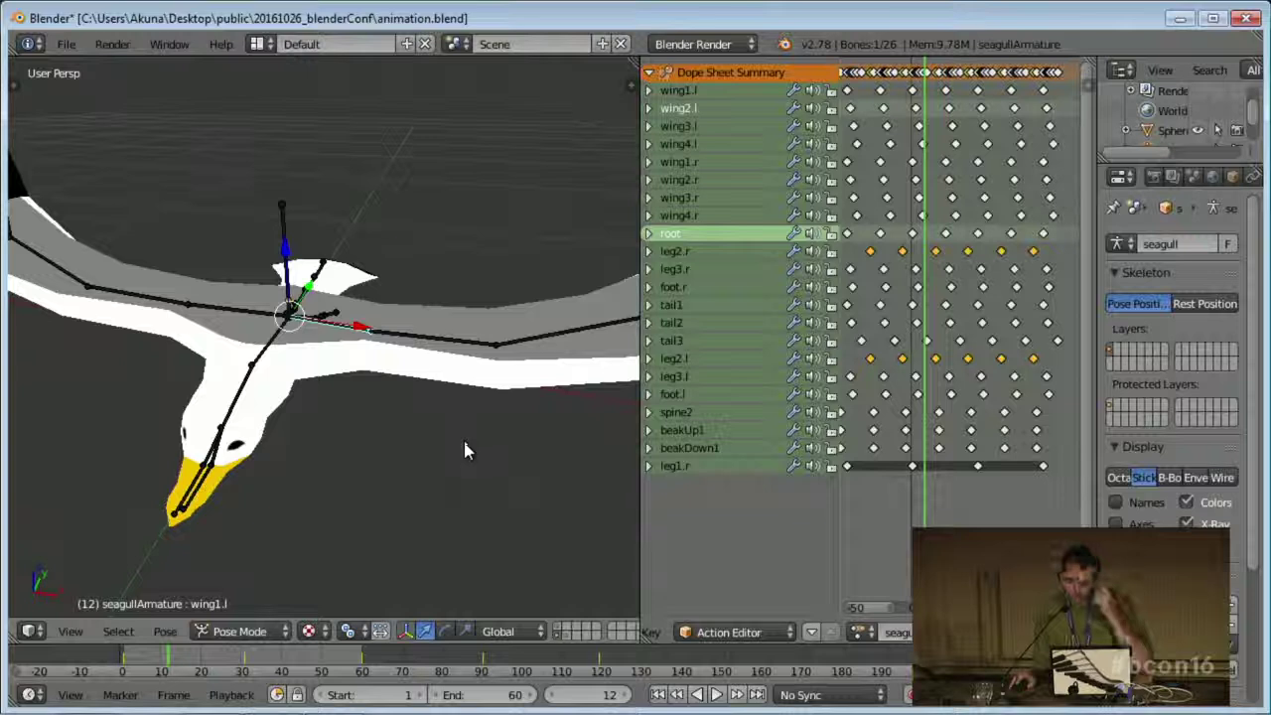
- Unlink the current fly action from the seagull armature, leaving the Action Editor empty
click(863, 632)
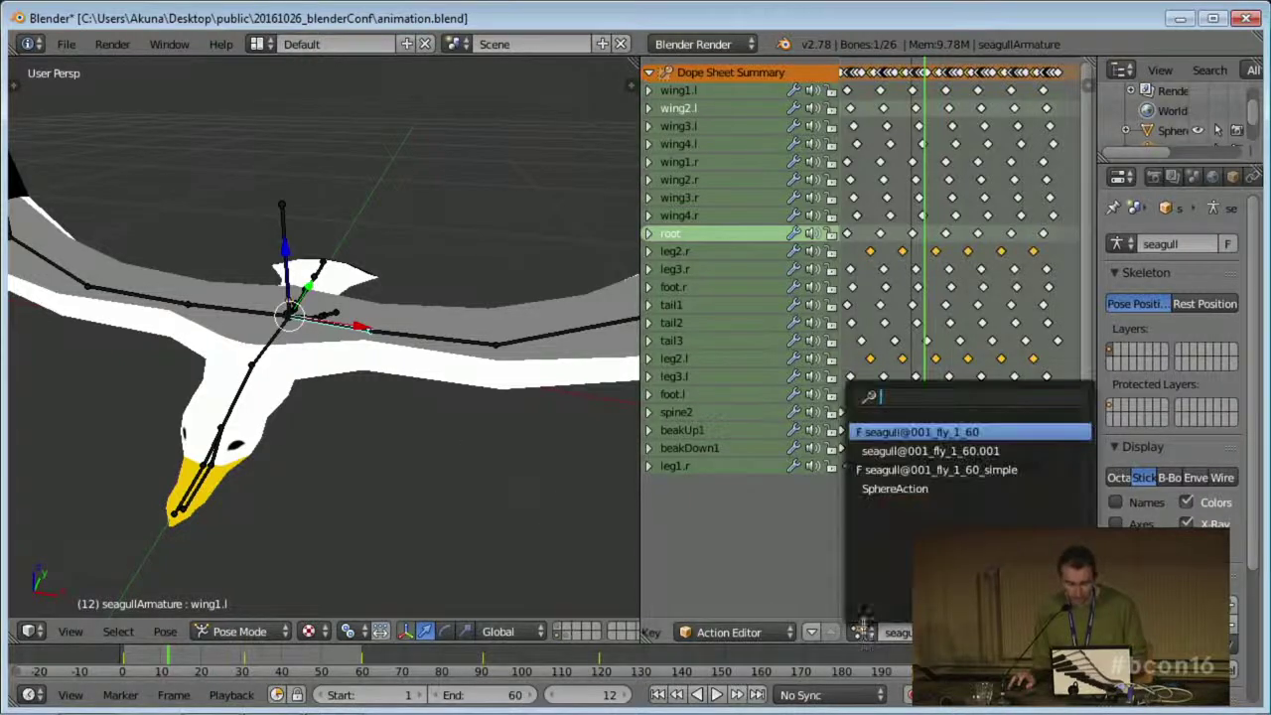
click(860, 631)
click(1057, 632)
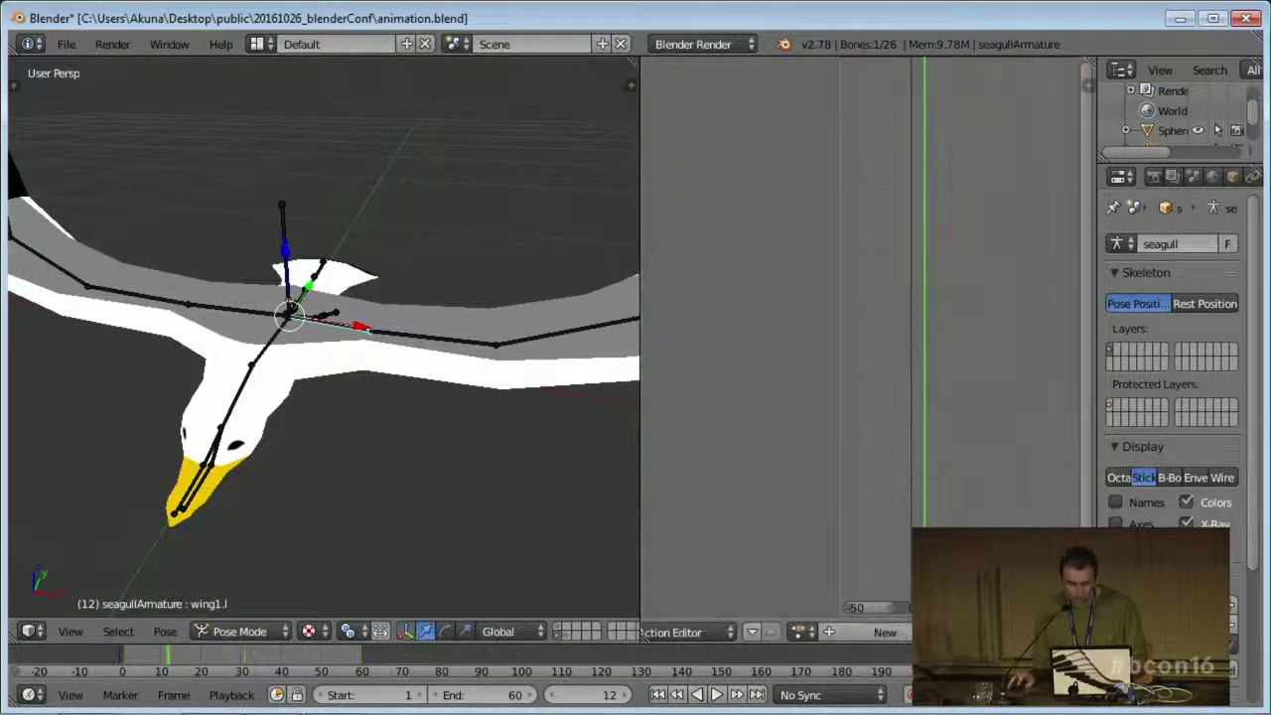
- Select the four left wing bones, wing1.l to wing4.l, and rotate them upward about the global Y axis
shift+middle_drag(239, 359, 119, 367)
mouse_move(369, 451)
middle_down()
mouse_move(401, 453)
mouse_move(361, 411)
mouse_move(360, 463)
middle_up()
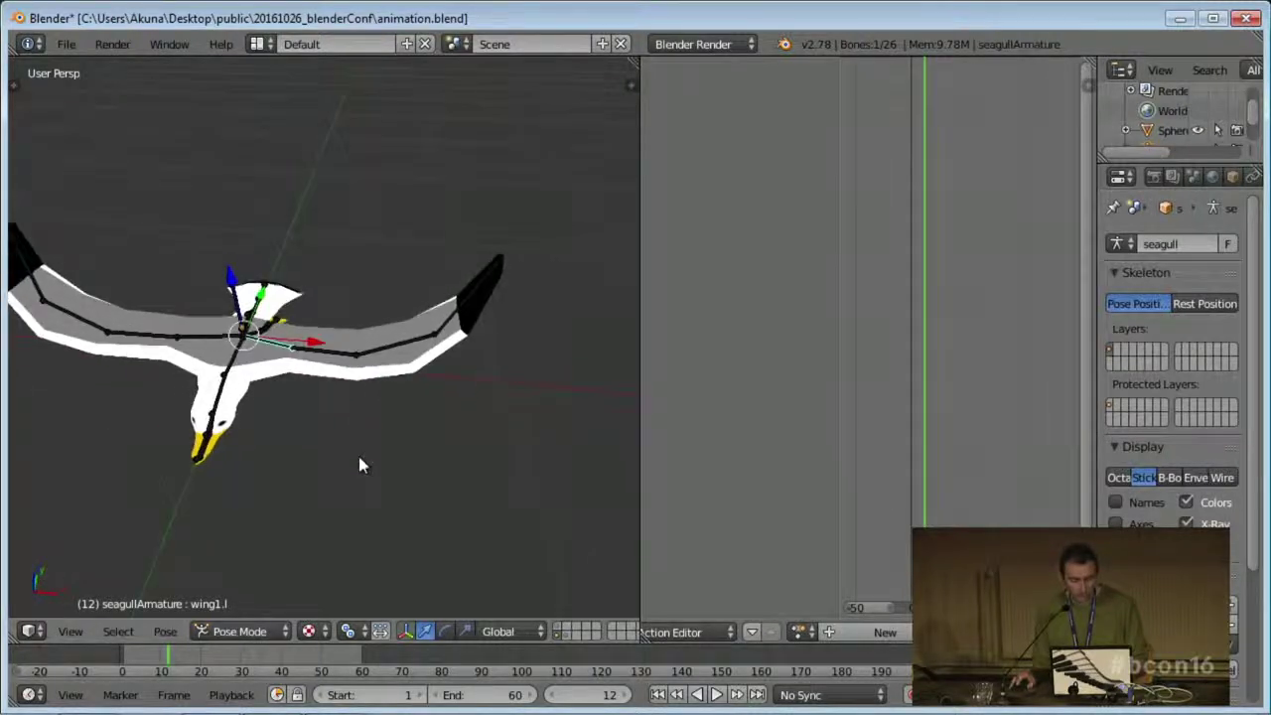
right_click(416, 358)
right_click(369, 355)
mouse_move(377, 490)
middle_down()
mouse_move(404, 520)
mouse_move(432, 488)
mouse_move(358, 495)
middle_up()
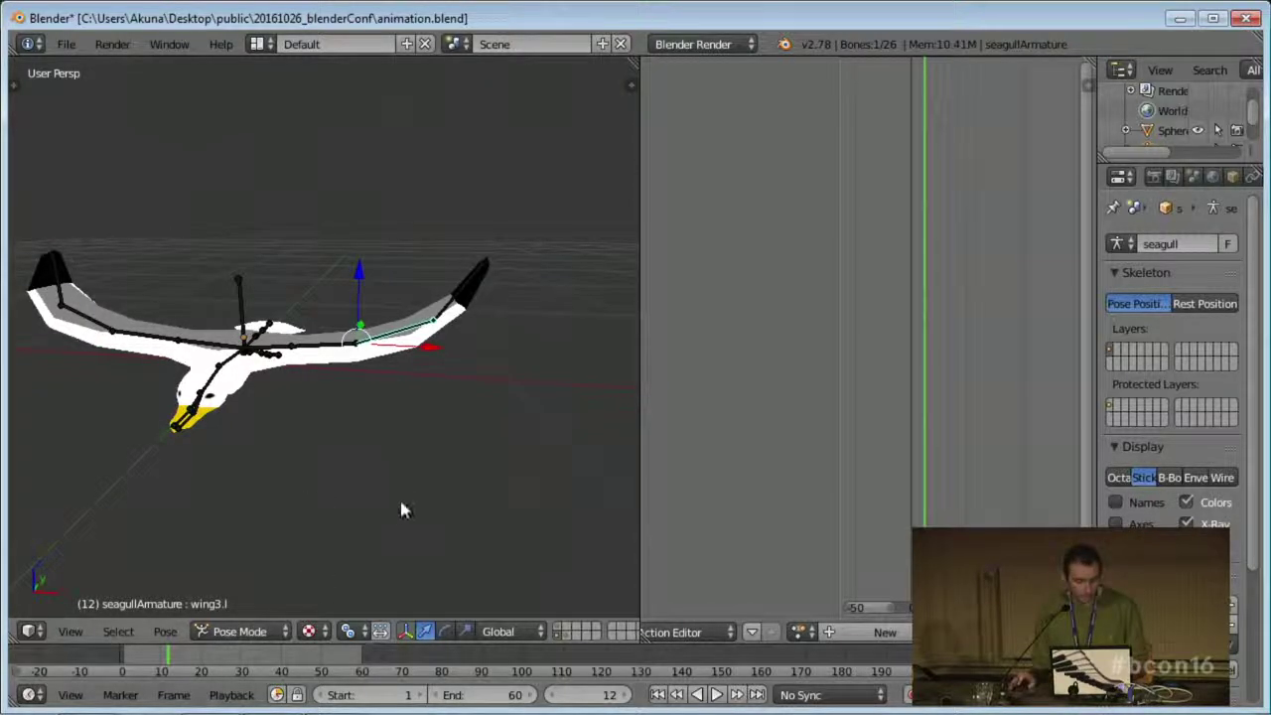
middle_drag(400, 510, 378, 383)
right_click(278, 352)
shift+right_click(320, 348)
shift+right_click(395, 329)
shift+right_click(449, 283)
mouse_move(456, 420)
shift+middle_down()
mouse_move(438, 448)
mouse_move(377, 483)
mouse_move(446, 417)
shift+middle_up()
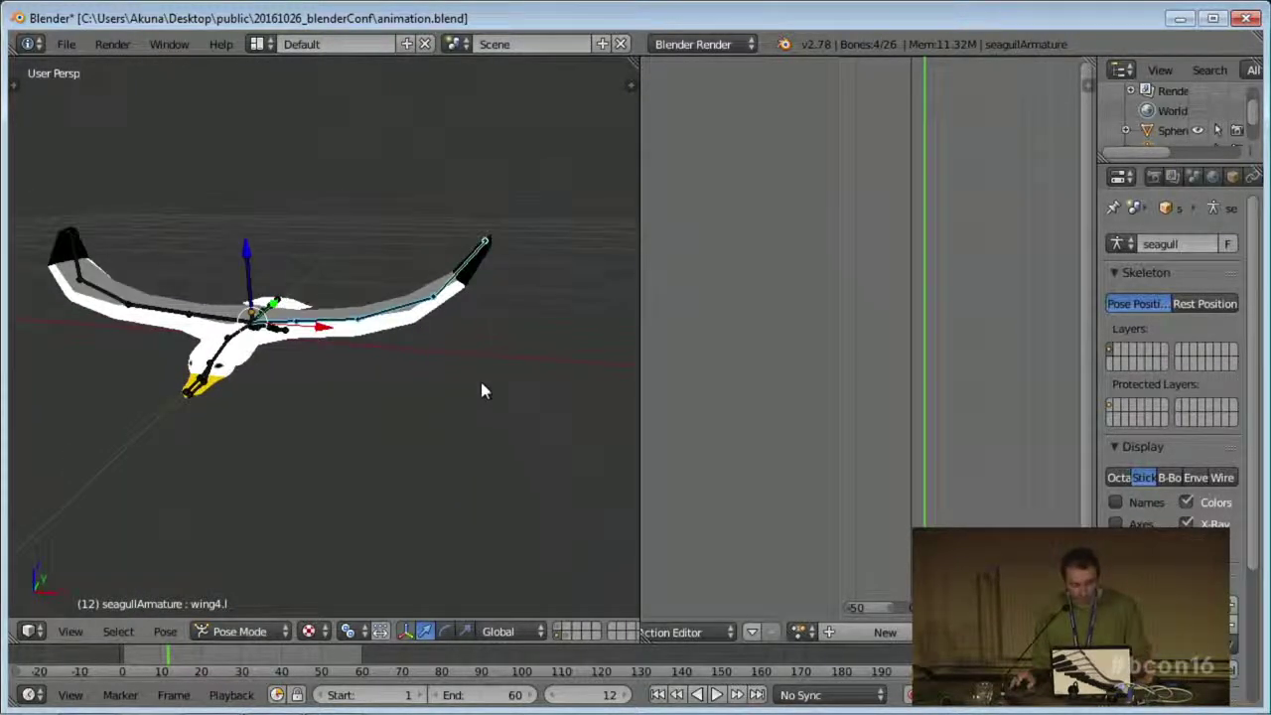
key(r)
key(x)
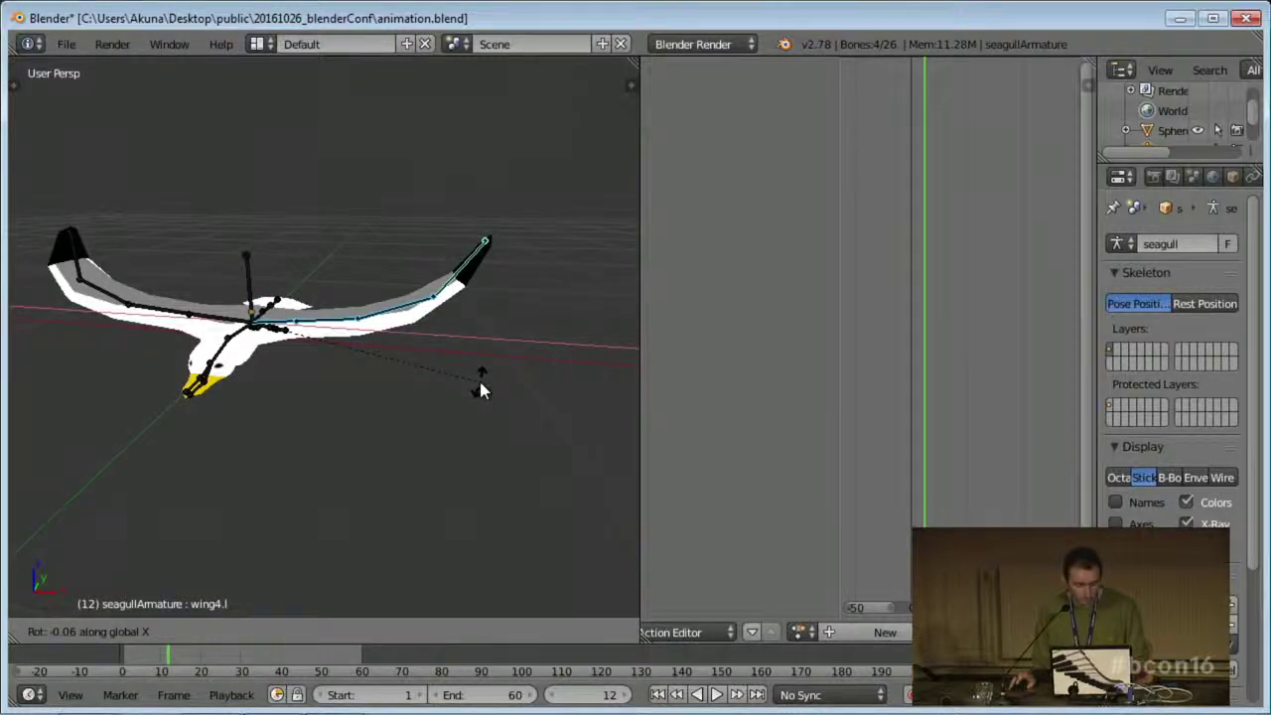
key(y)
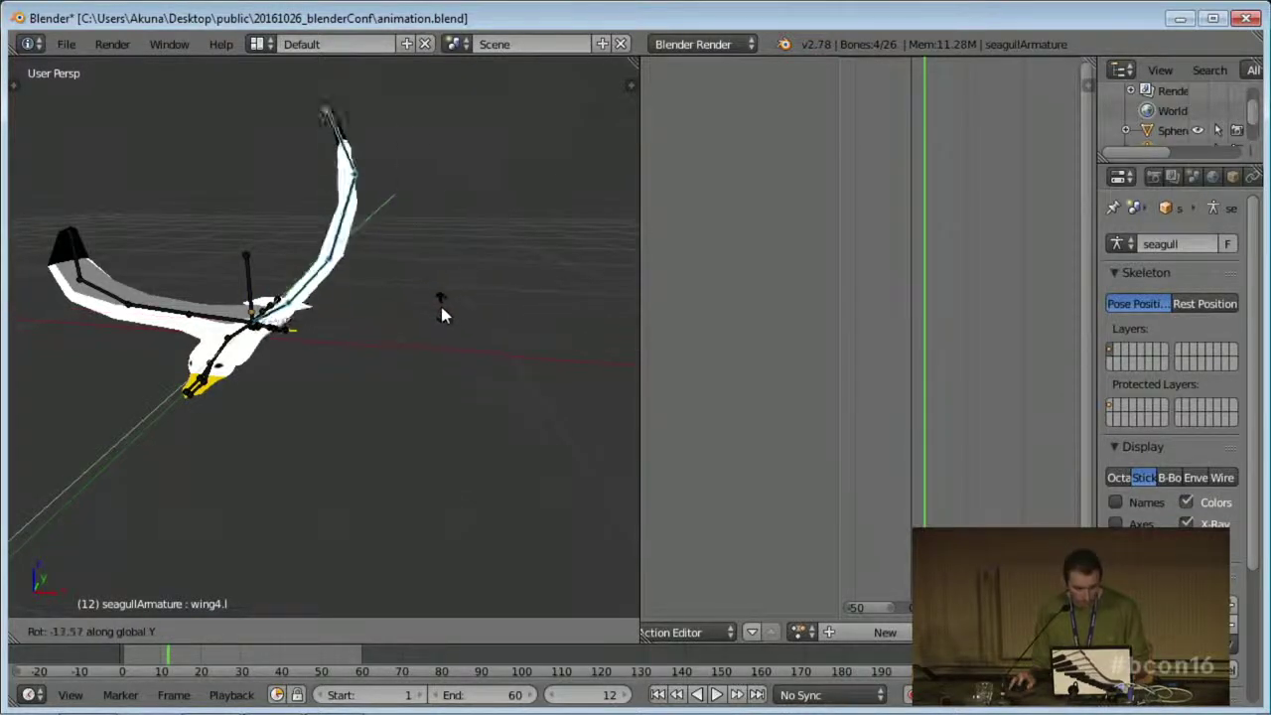
click(411, 283)
key(i)
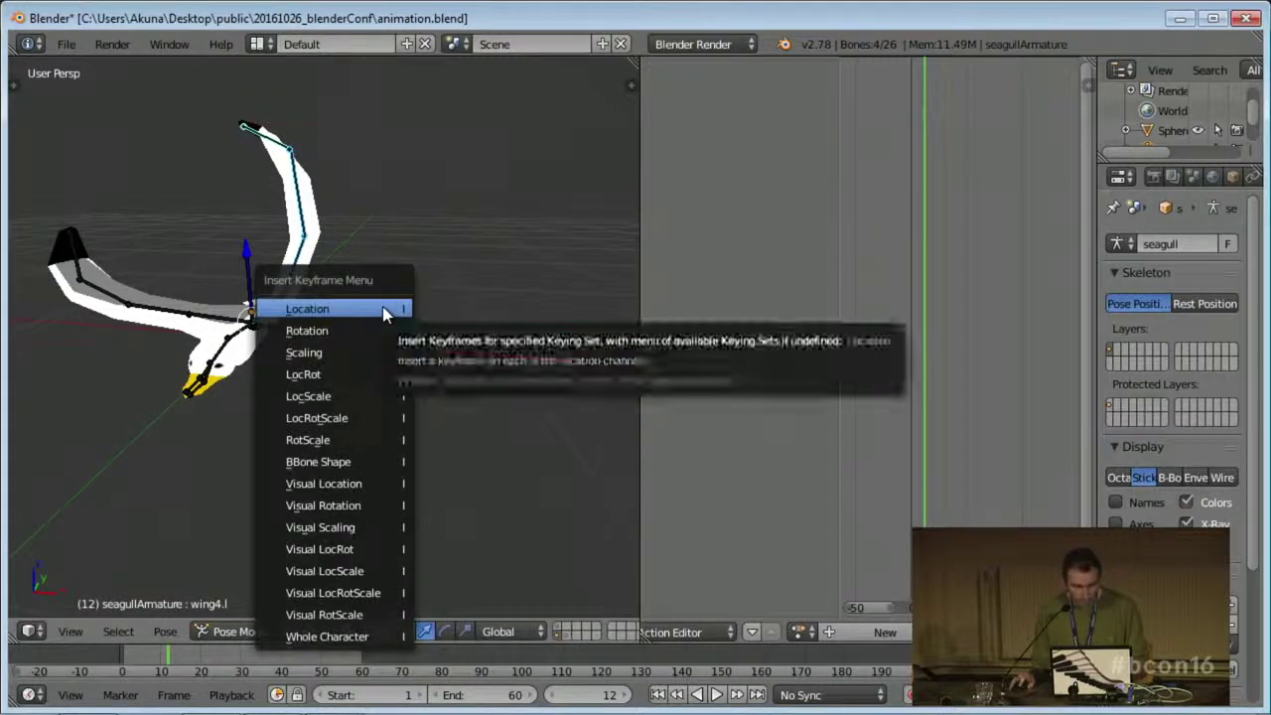
click(379, 324)
shift+middle_drag(372, 370, 382, 348)
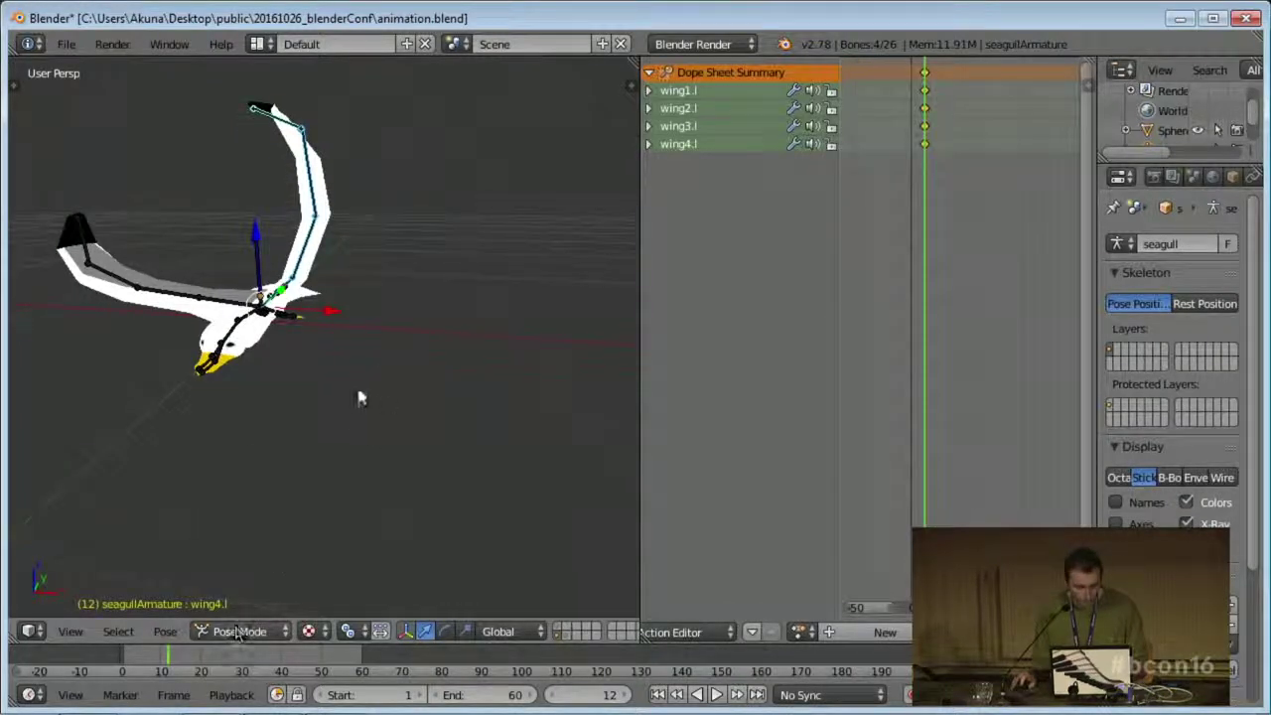
key(ctrl+z)
- Insert a rotation keyframe for the four raised wing bones at frame 2
drag(166, 656, 126, 659)
key(Escape)
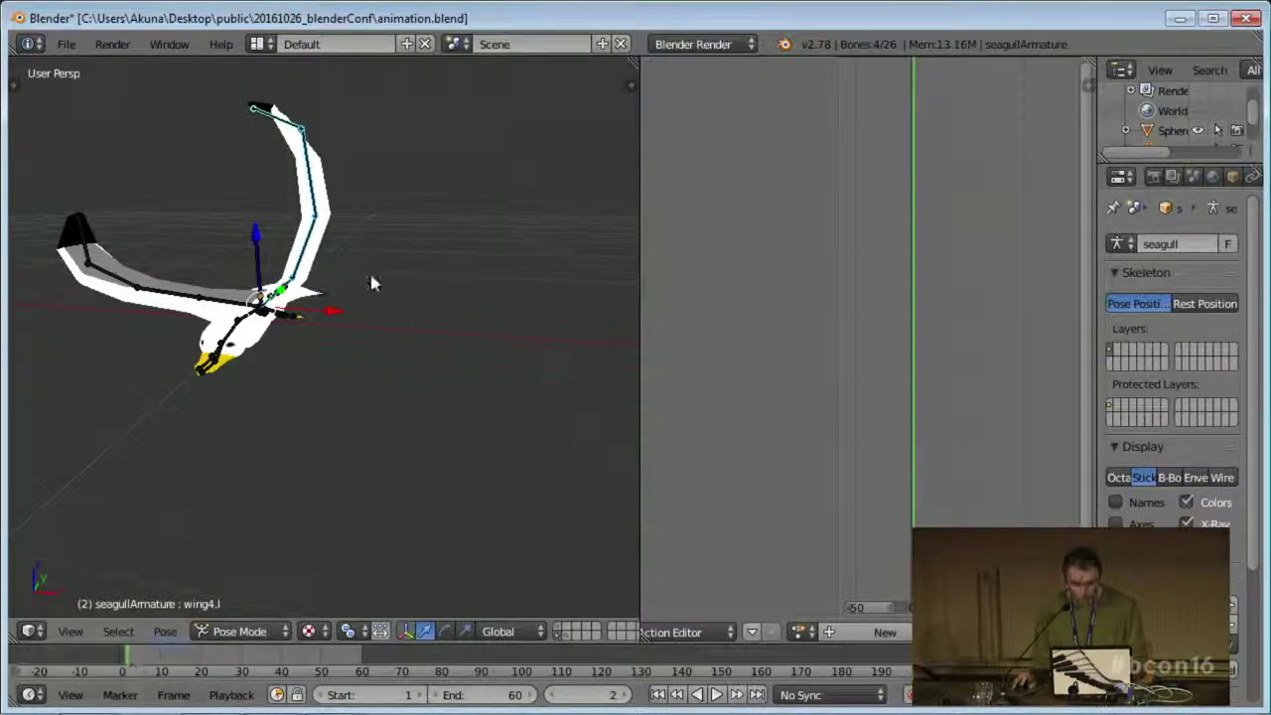
key(i)
click(372, 282)
middle_drag(381, 400, 400, 325)
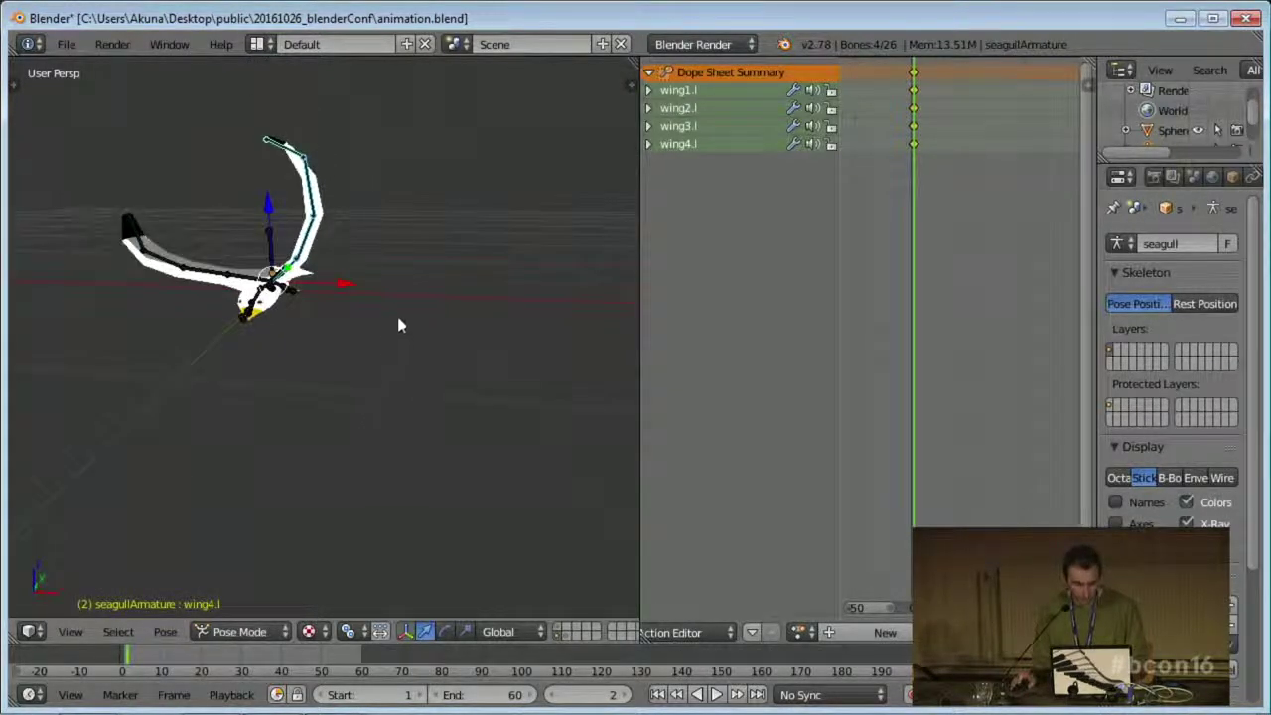
- Insert a rotation keyframe with the same raised wing pose at frame 60
click(362, 653)
key(i)
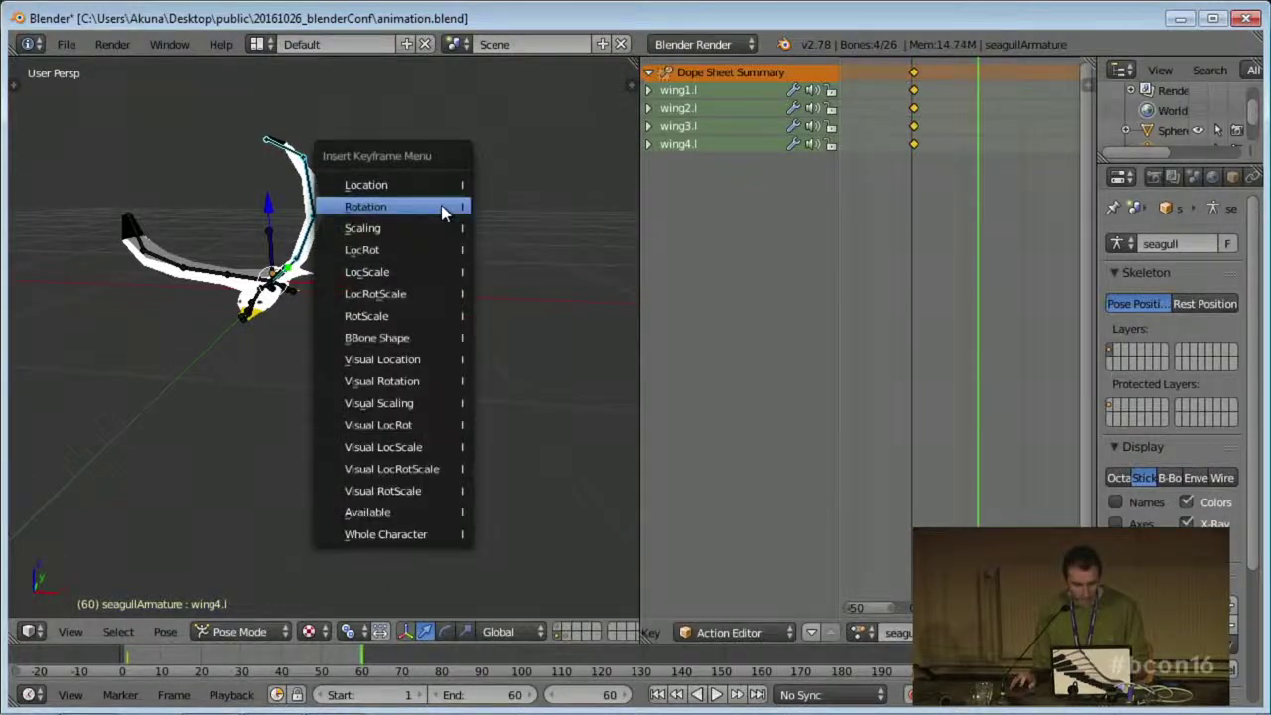
click(441, 205)
- At frame 30, rotate the four wing bones downward about the global Y axis and insert a rotation keyframe
drag(310, 664, 248, 660)
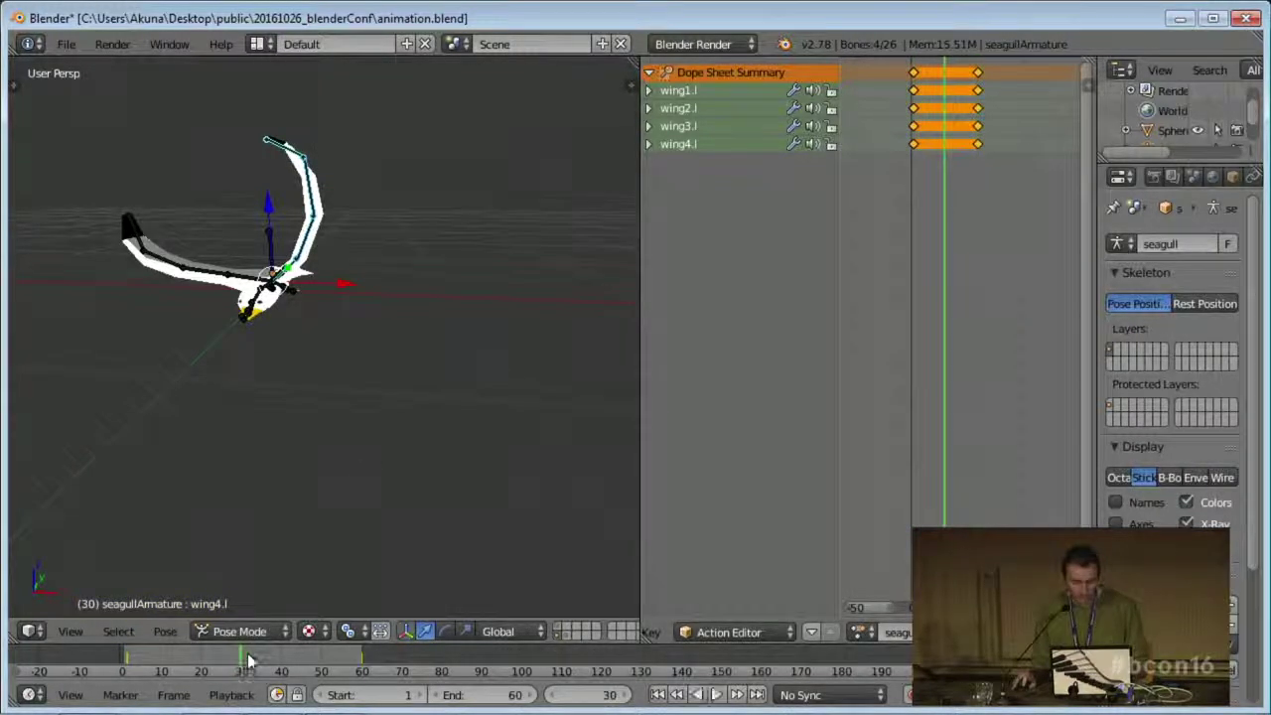
key(r)
key(y)
click(422, 471)
middle_drag(422, 471, 416, 313)
key(i)
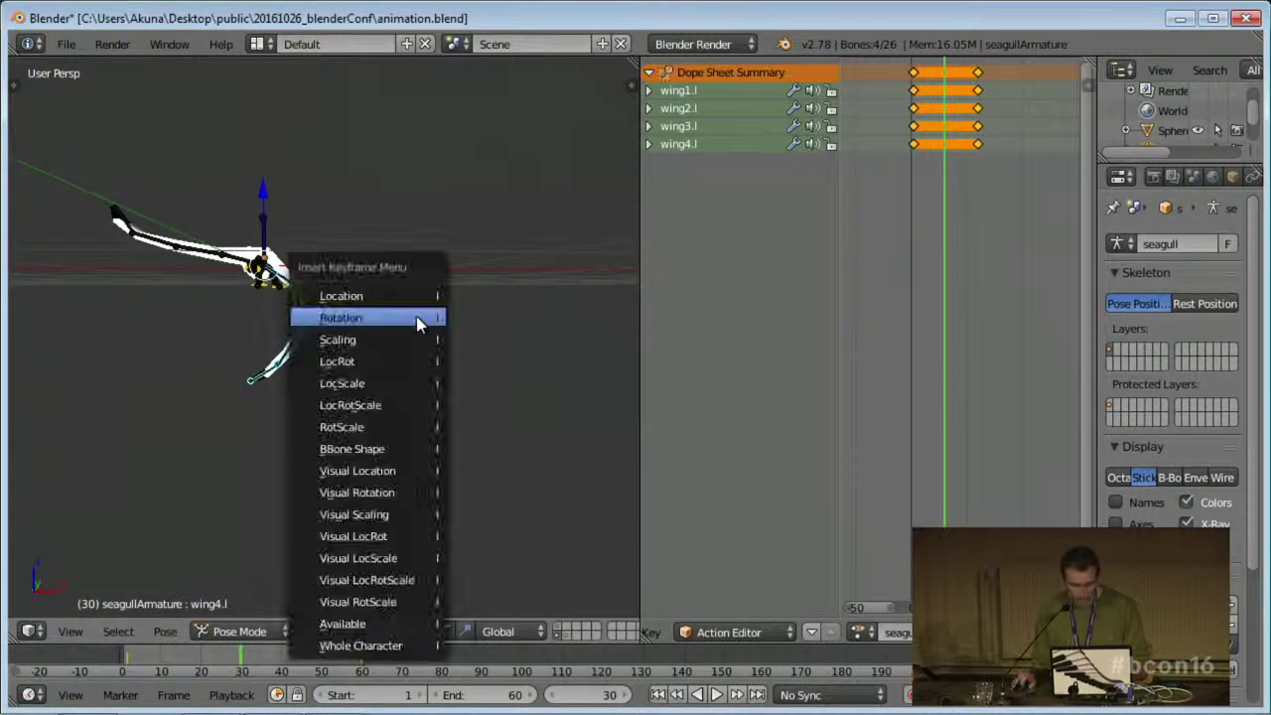
click(417, 319)
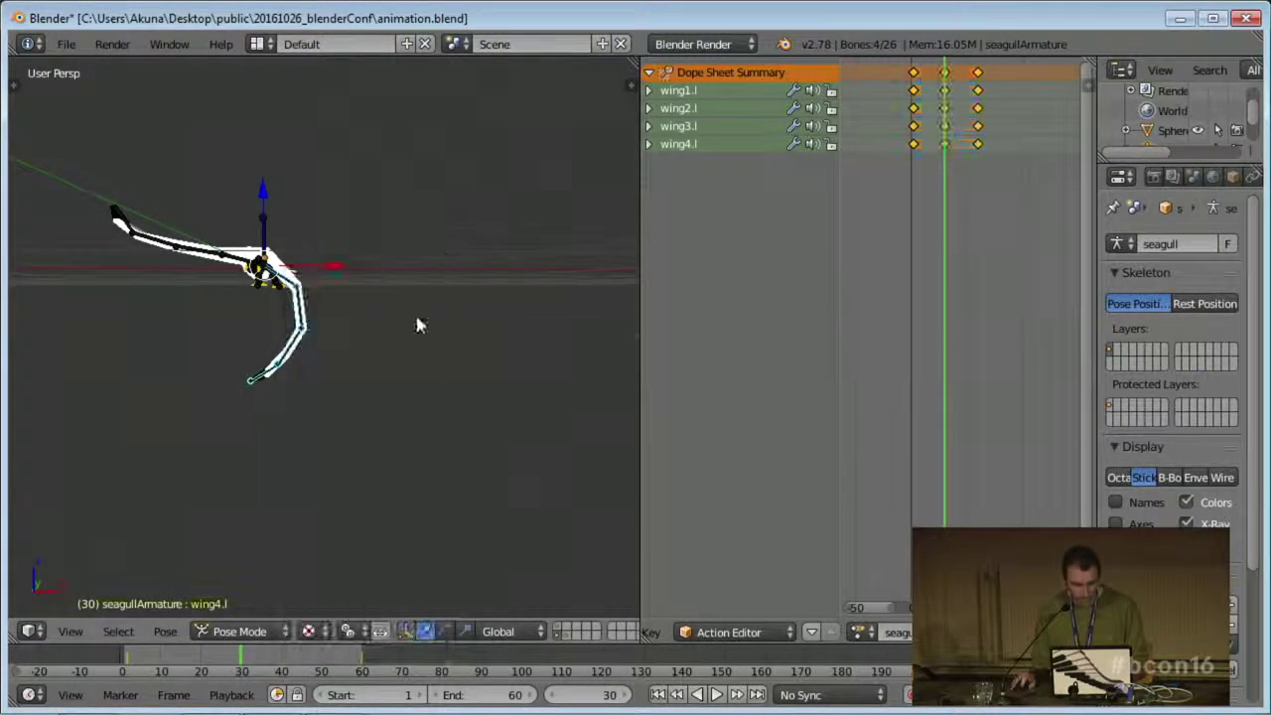
- Play the wing flap animation, watch the motion from closer up, and stop playback
click(716, 694)
middle_drag(501, 360, 461, 390)
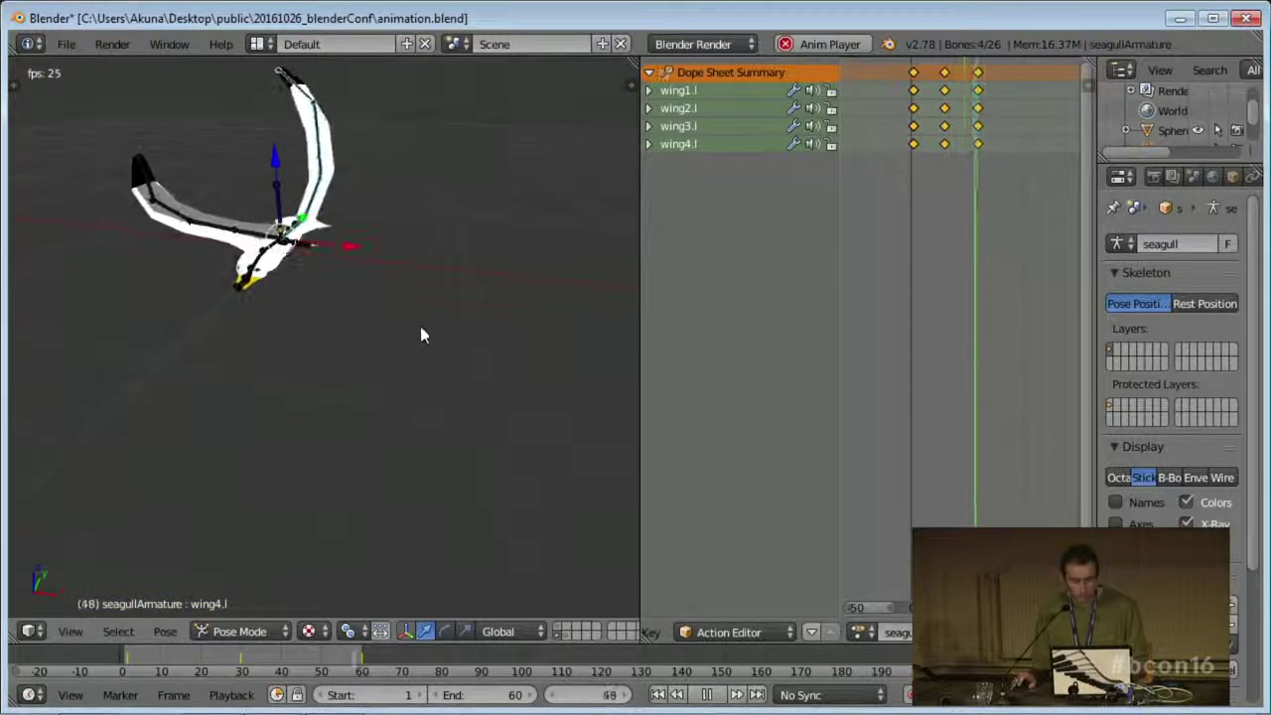
shift+middle_drag(420, 338, 411, 401)
scroll(418, 389, up, 3)
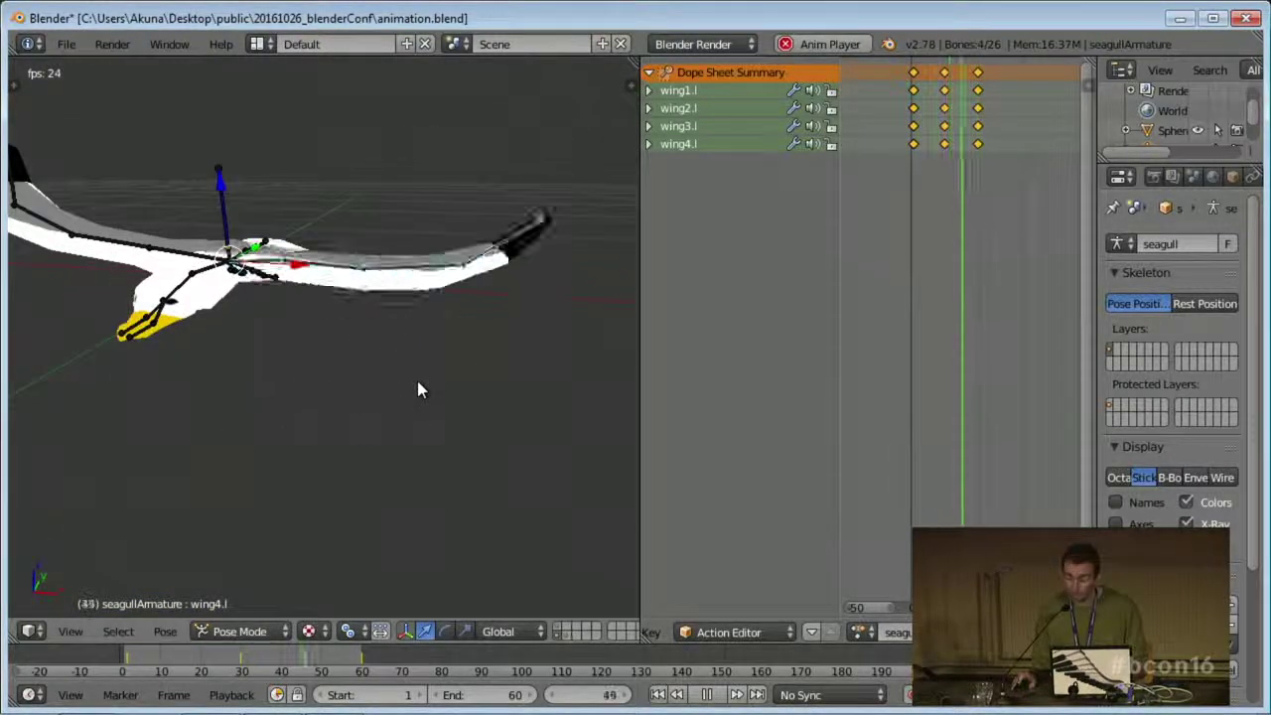
middle_drag(434, 367, 417, 388)
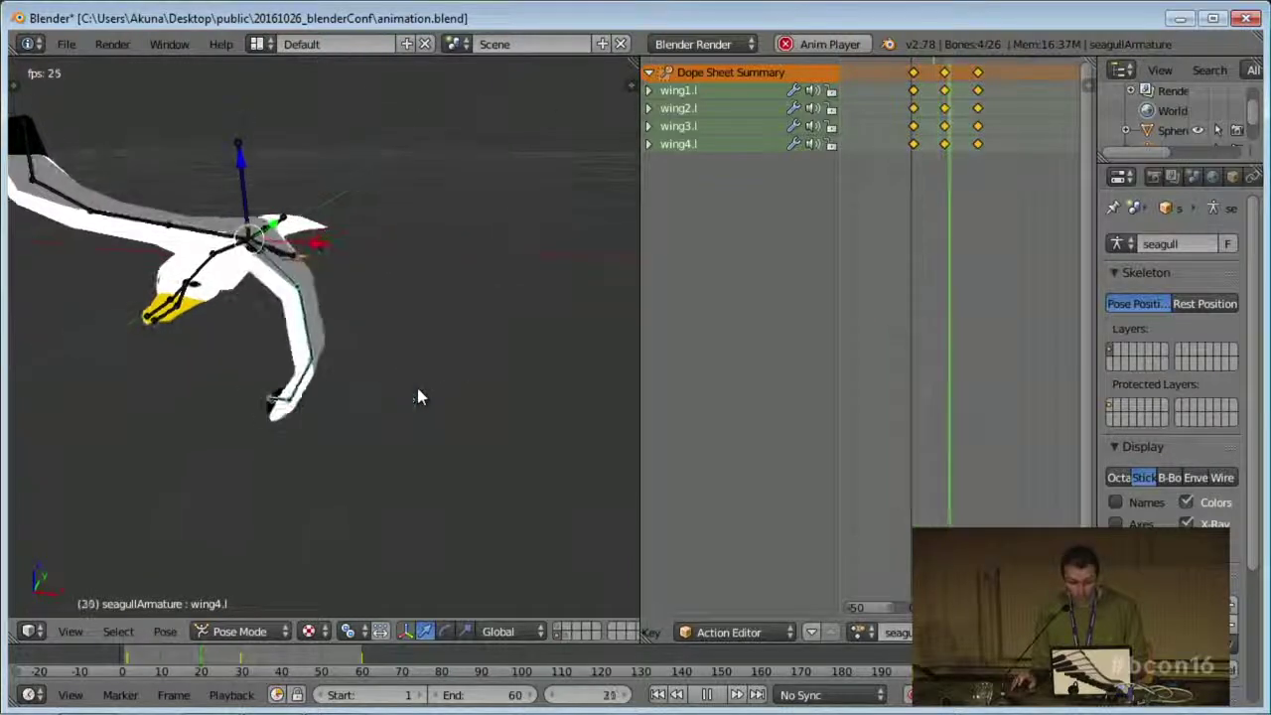
click(710, 697)
mouse_move(423, 471)
middle_down()
mouse_move(468, 448)
mouse_move(425, 448)
middle_up()
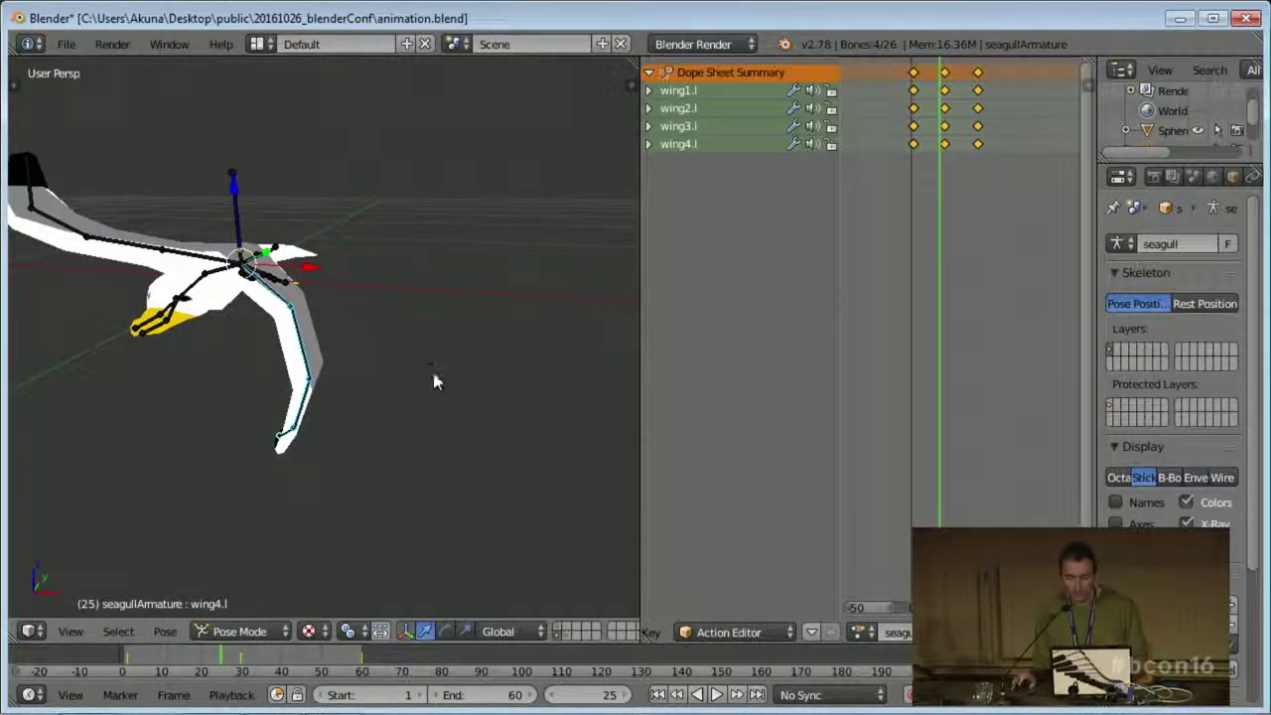
- Select all keyframes of wing2.l, wing3.l and wing4.l and shift them 8 frames later
click(915, 145)
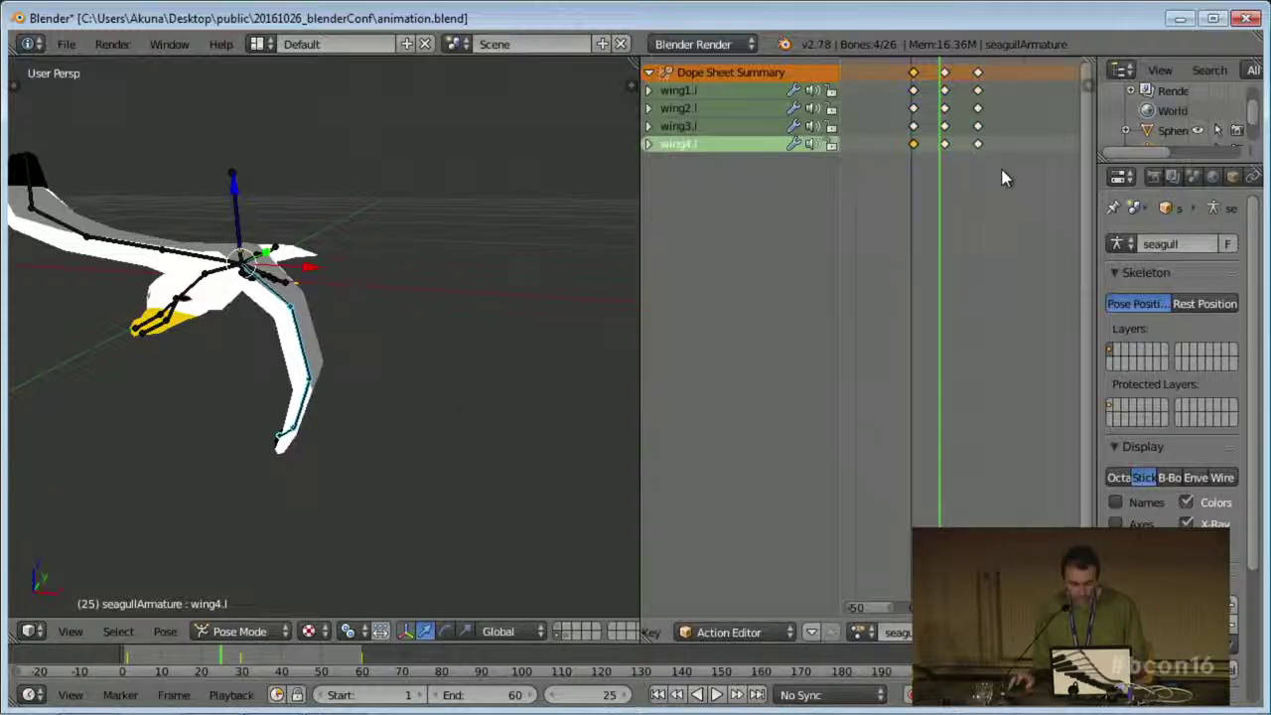
click(909, 134)
key(b)
drag(998, 175, 896, 119)
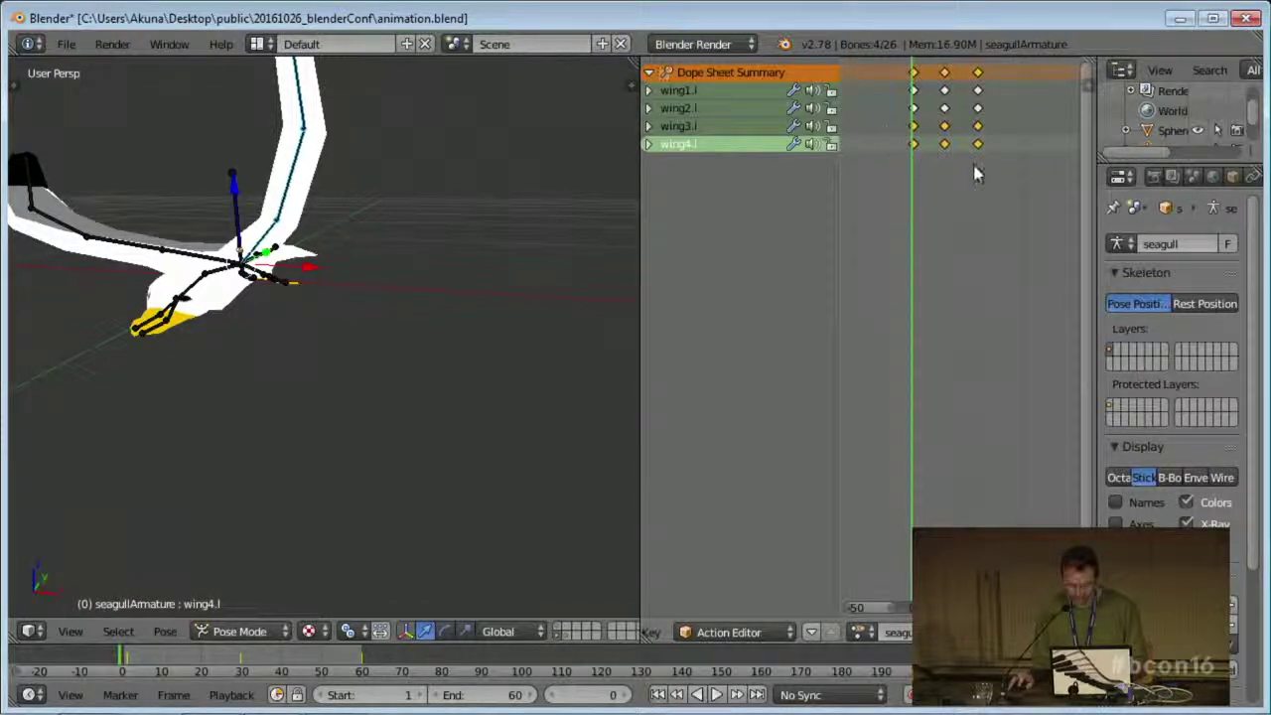
click(918, 133)
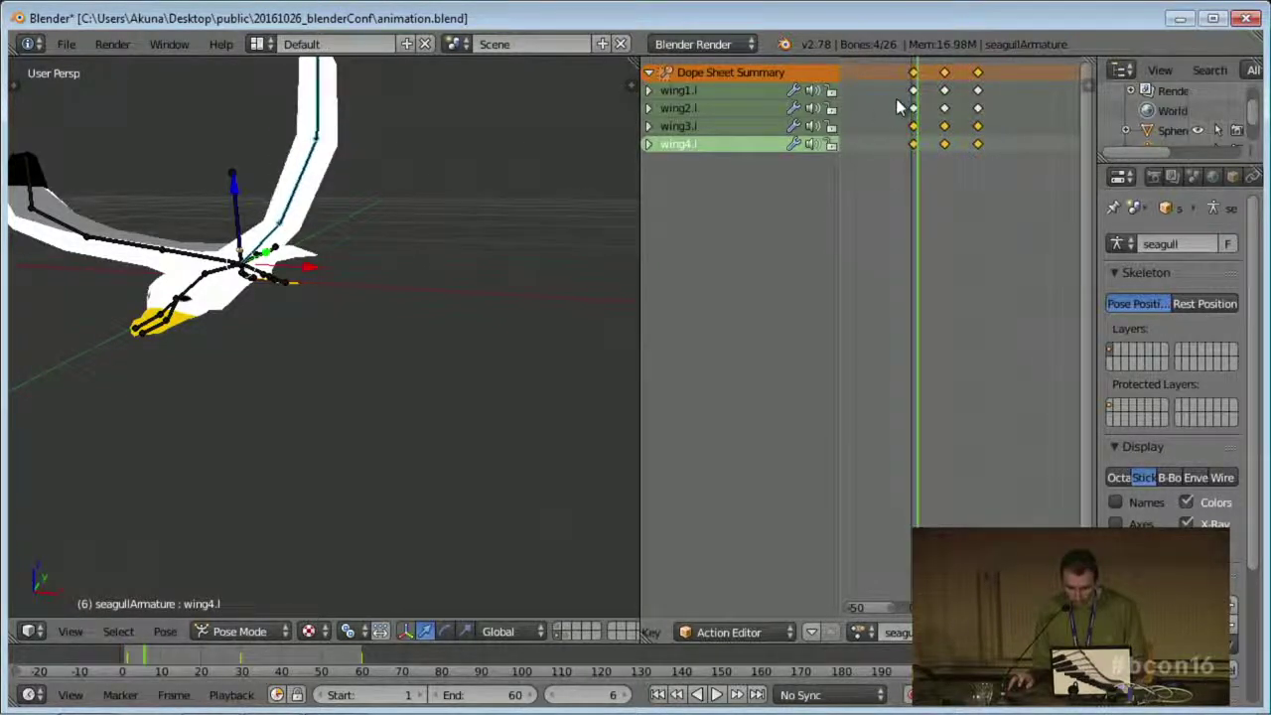
shift+click(944, 109)
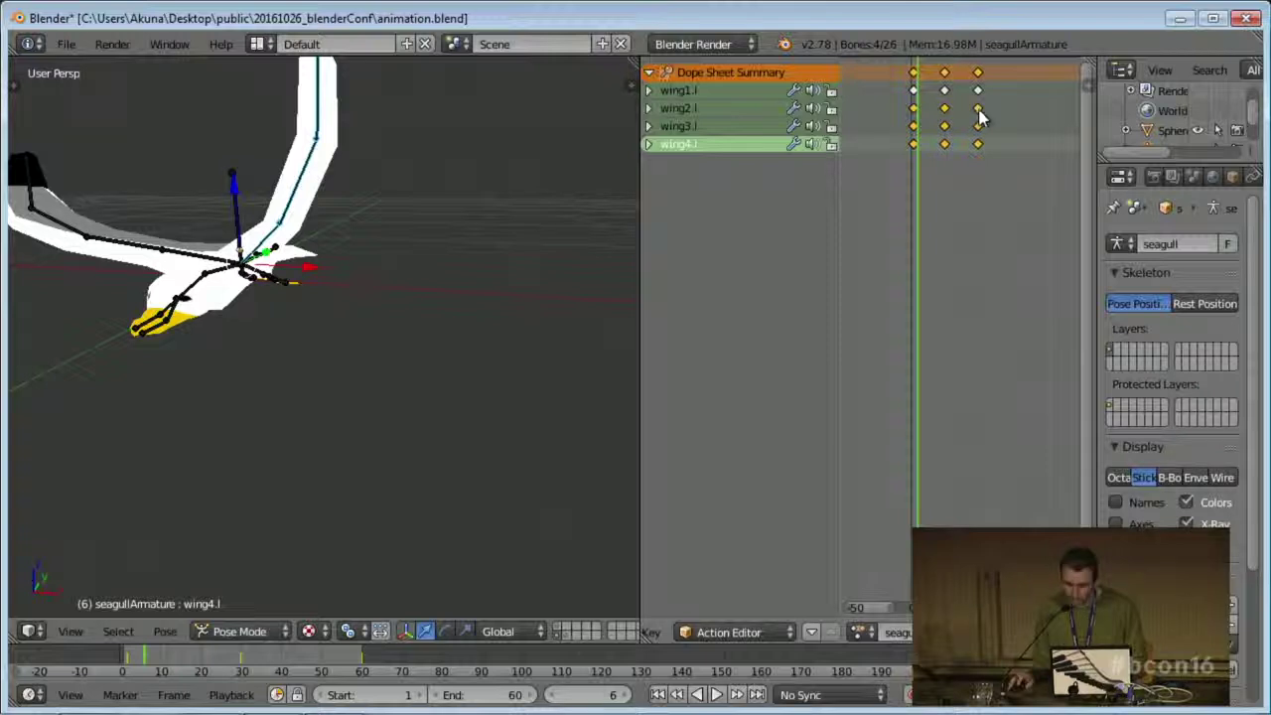
key(g)
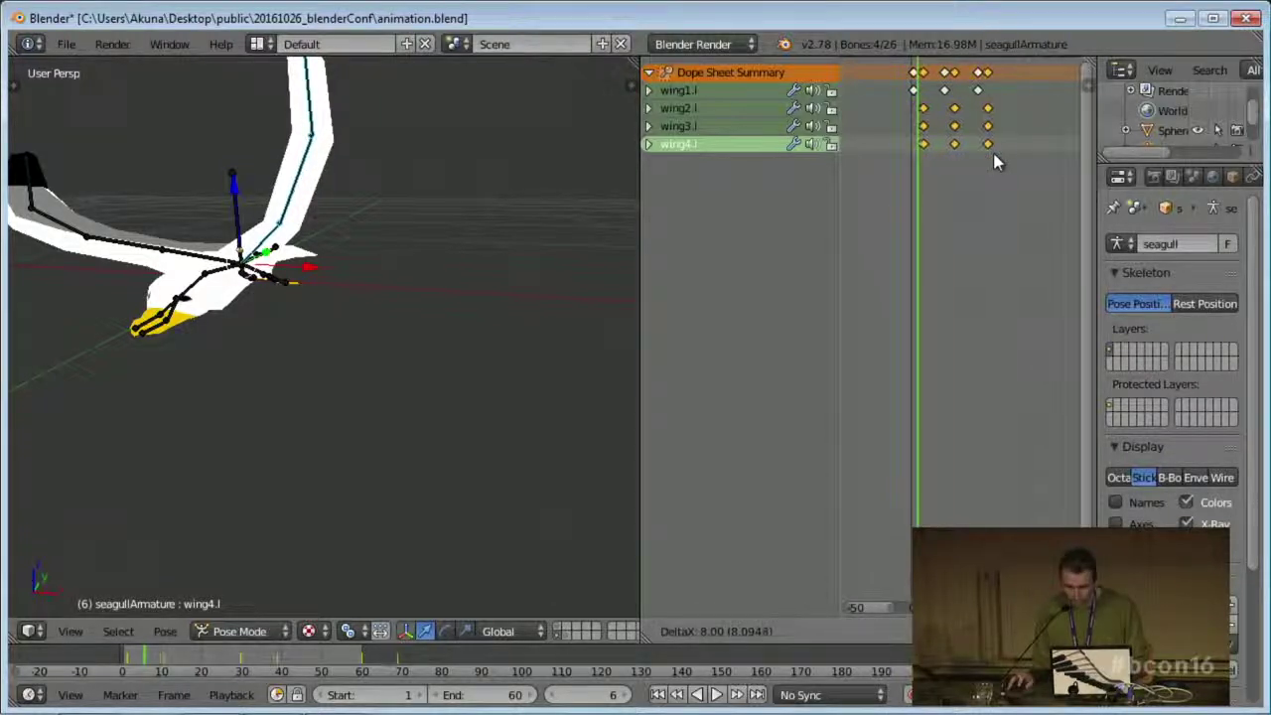
click(998, 162)
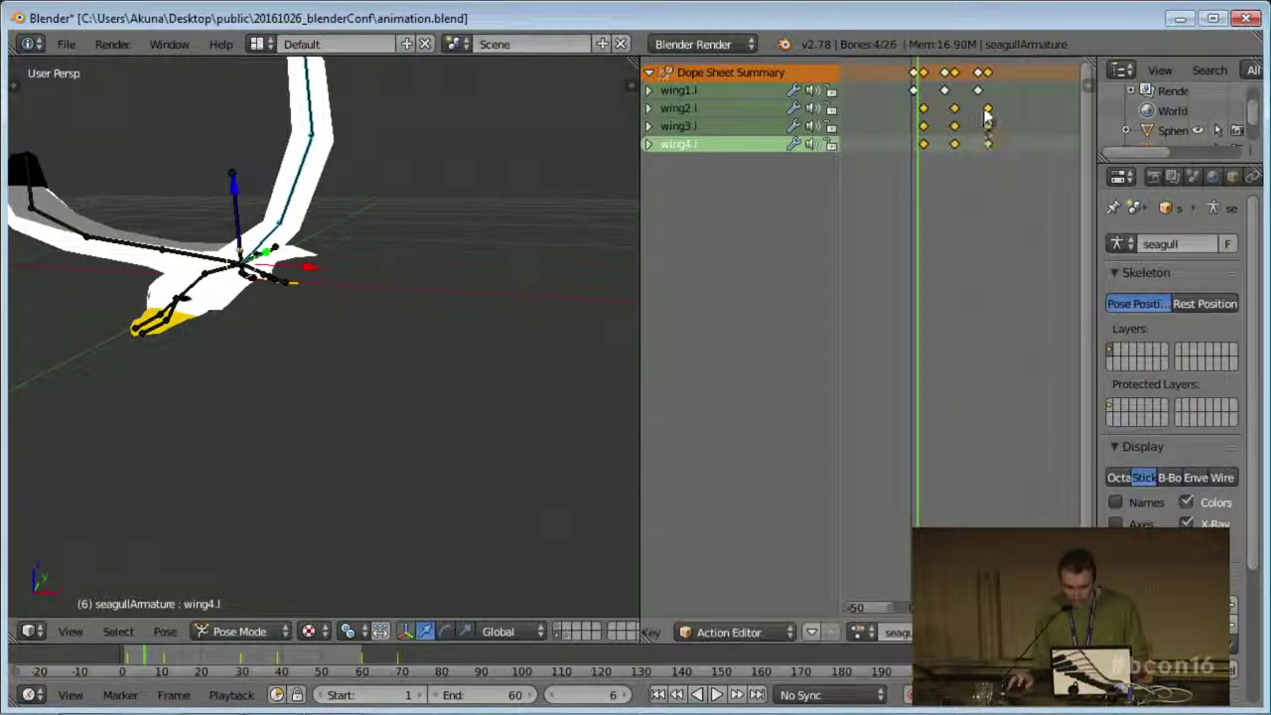
- Select all keyframes of wing3.l and wing4.l and shift them about 8 frames later
right_click(988, 127)
shift+right_click(955, 128)
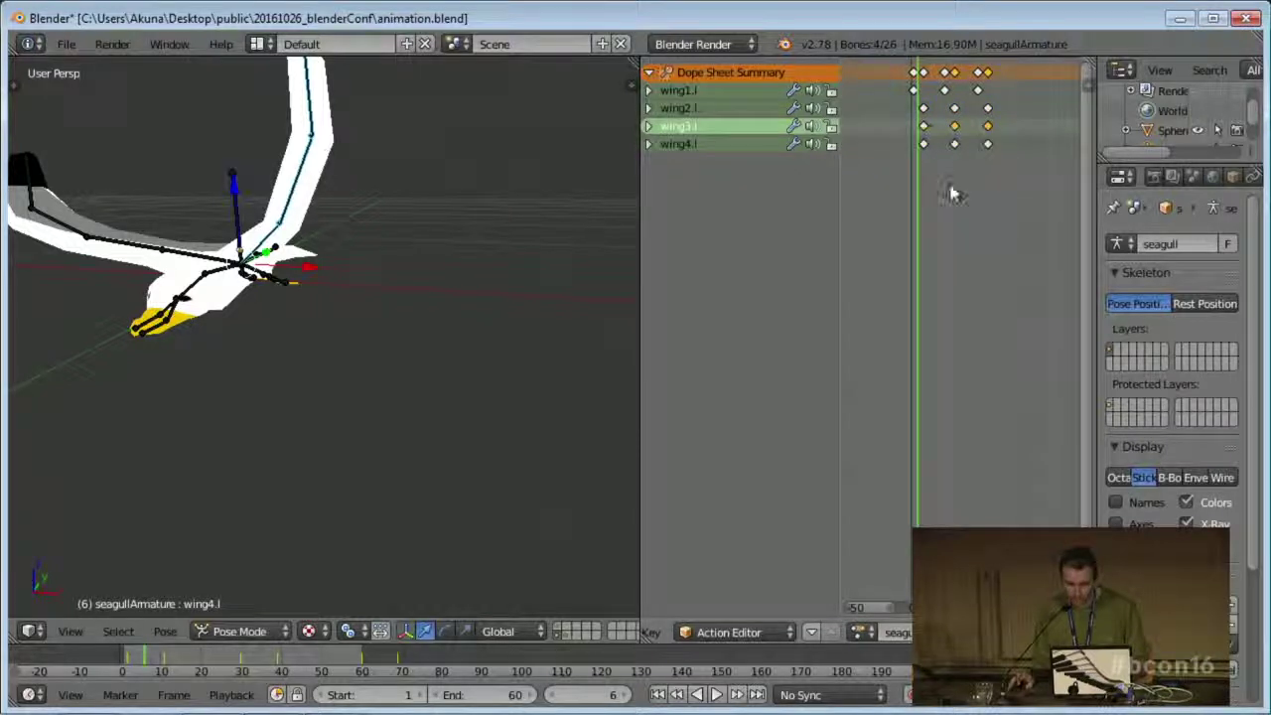
scroll(952, 189, up, 5)
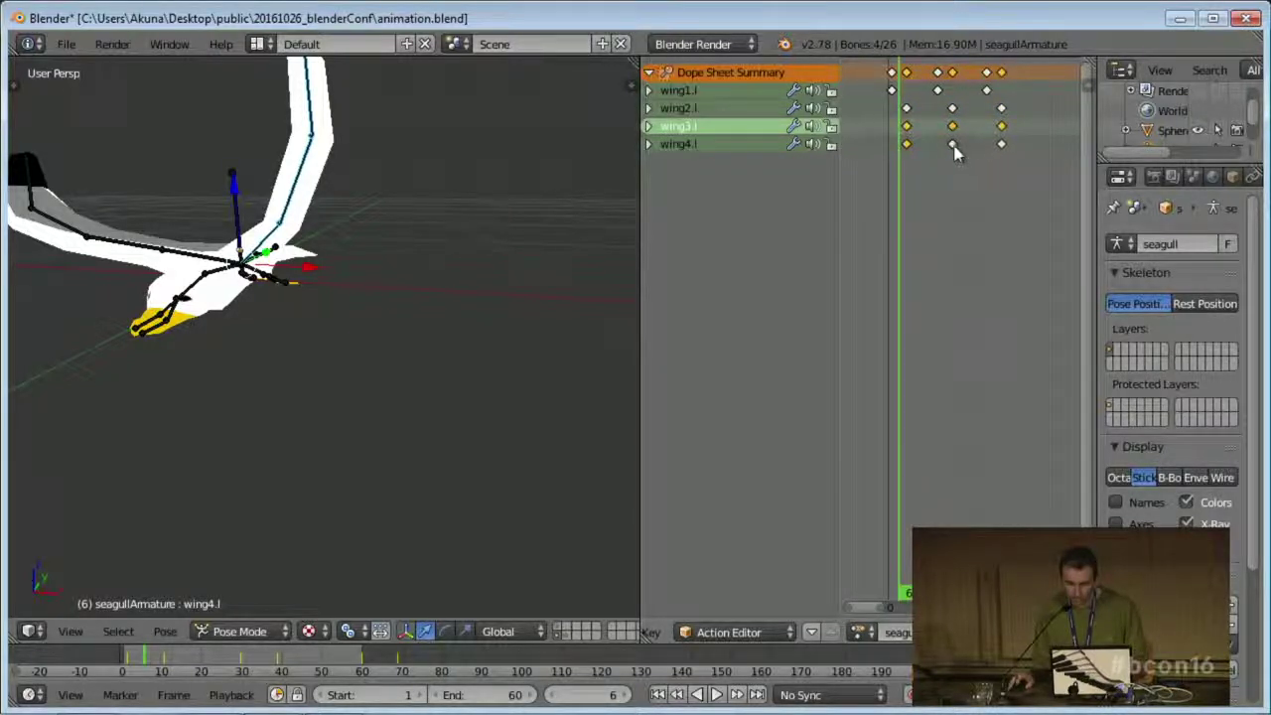
key(g)
click(1022, 199)
- Select all keyframes of wing4.l and shift them about 6 frames later
right_click(920, 145)
click(919, 146)
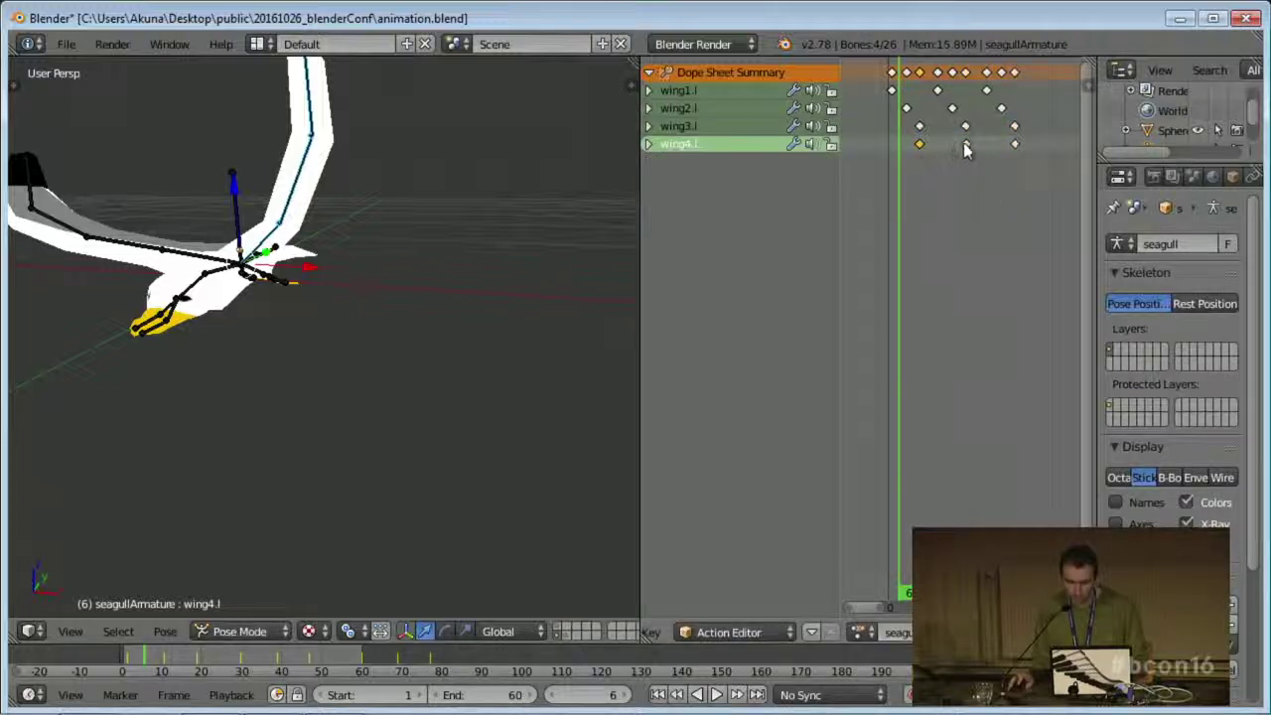
key(g)
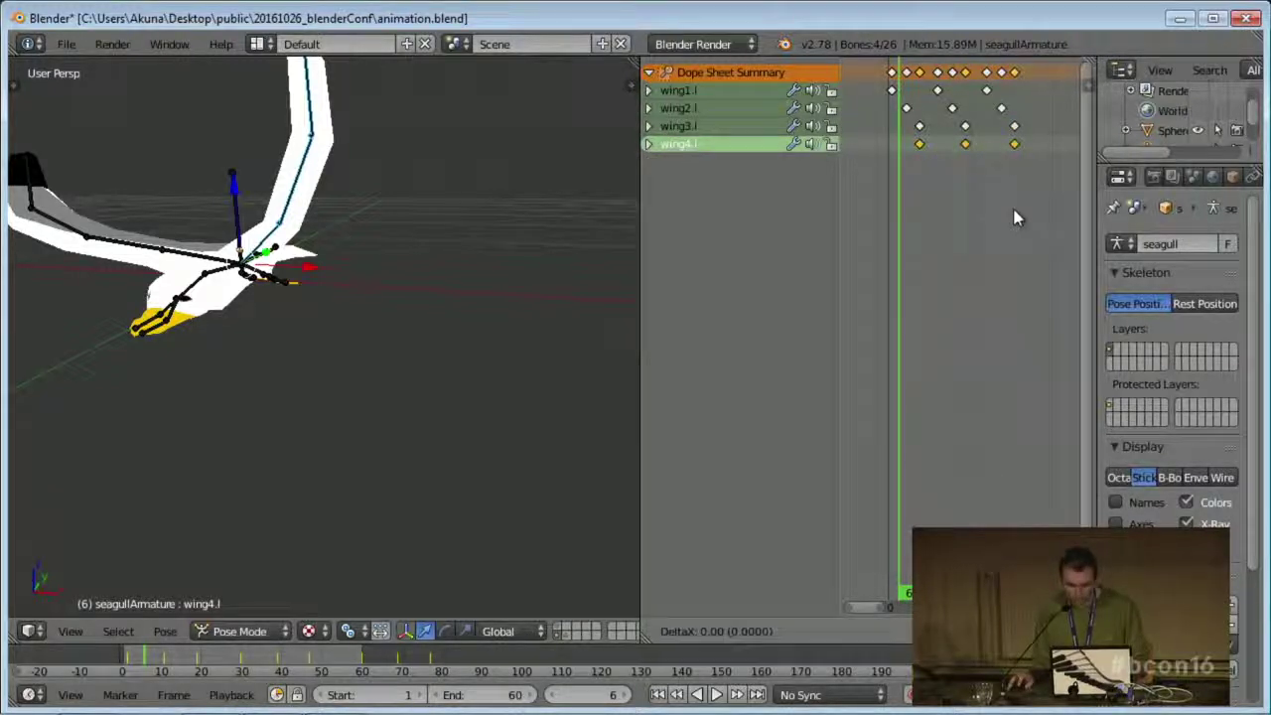
click(1024, 207)
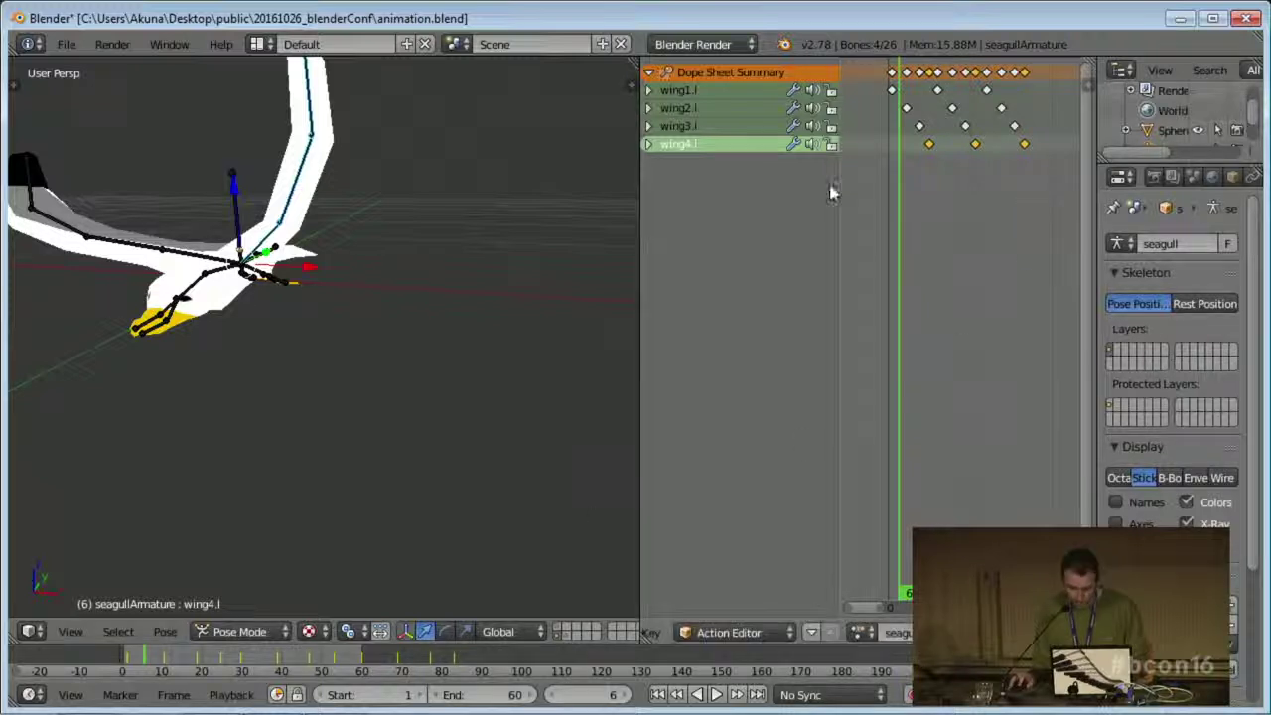
- Scrub through and play the offset wing flap, watch the motion from several views, and stop playback
middle_drag(401, 473, 463, 440)
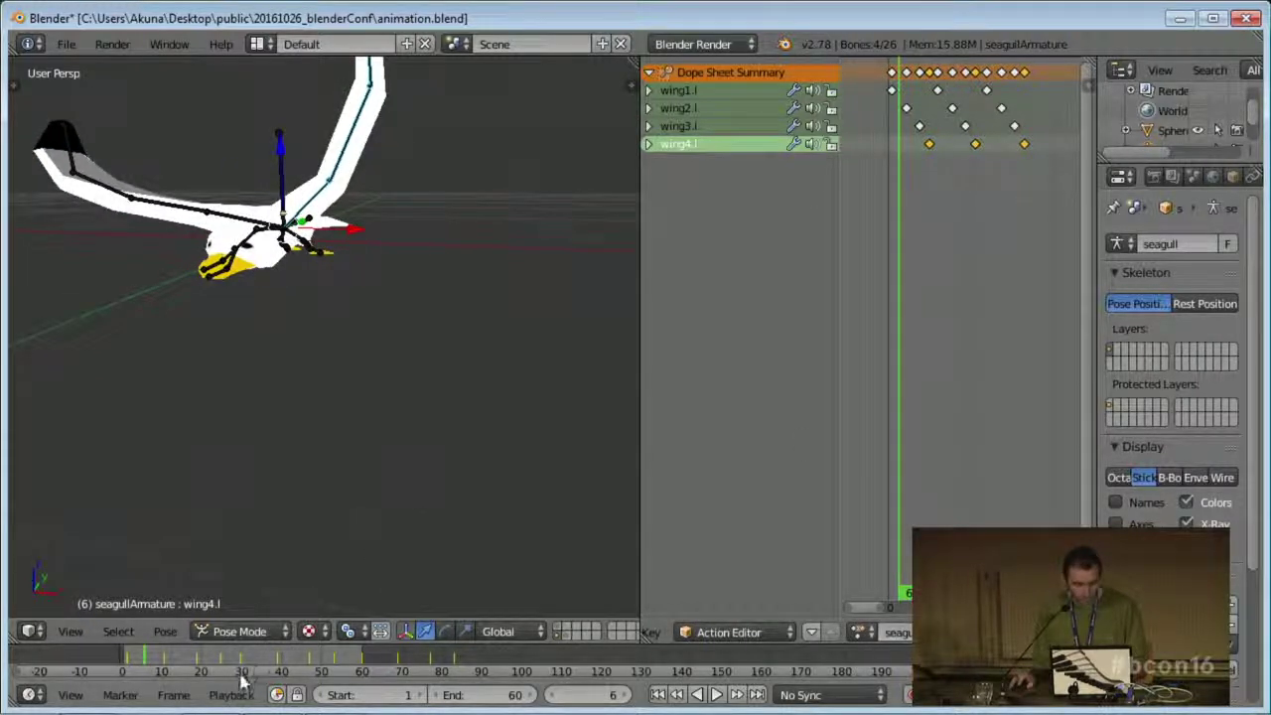
middle_drag(141, 667, 175, 669)
click(169, 655)
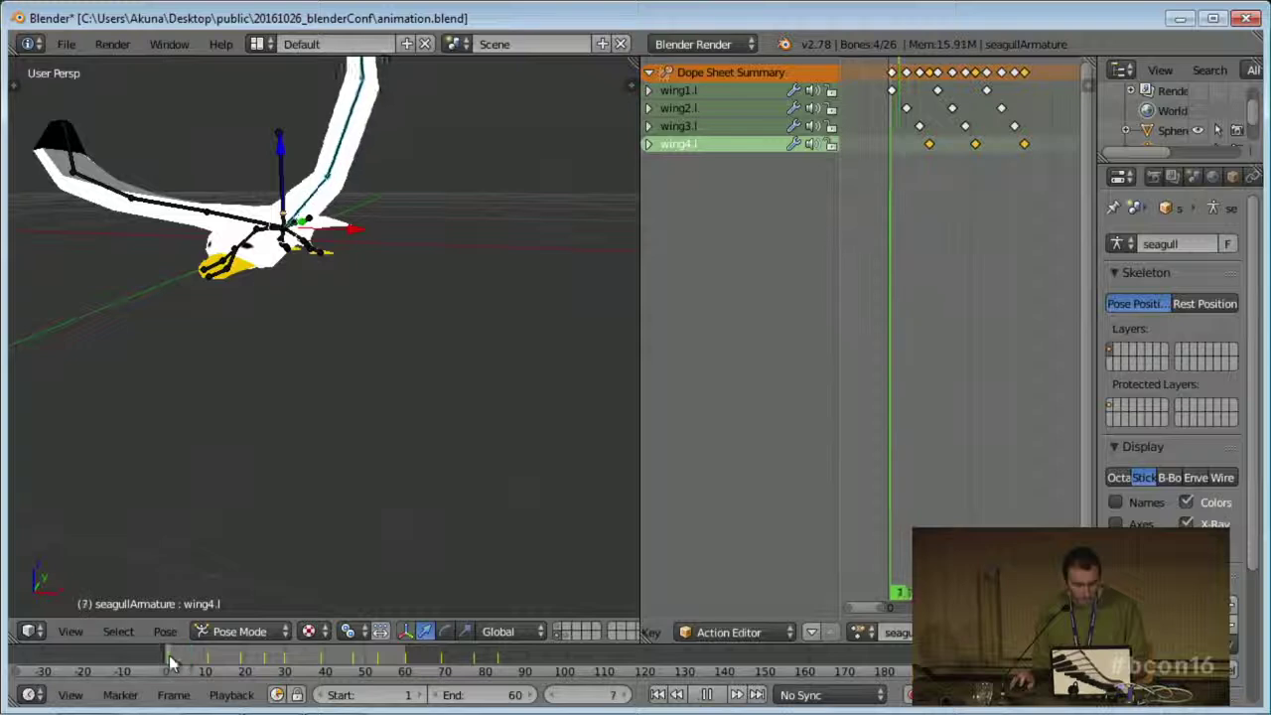
key(alt+a)
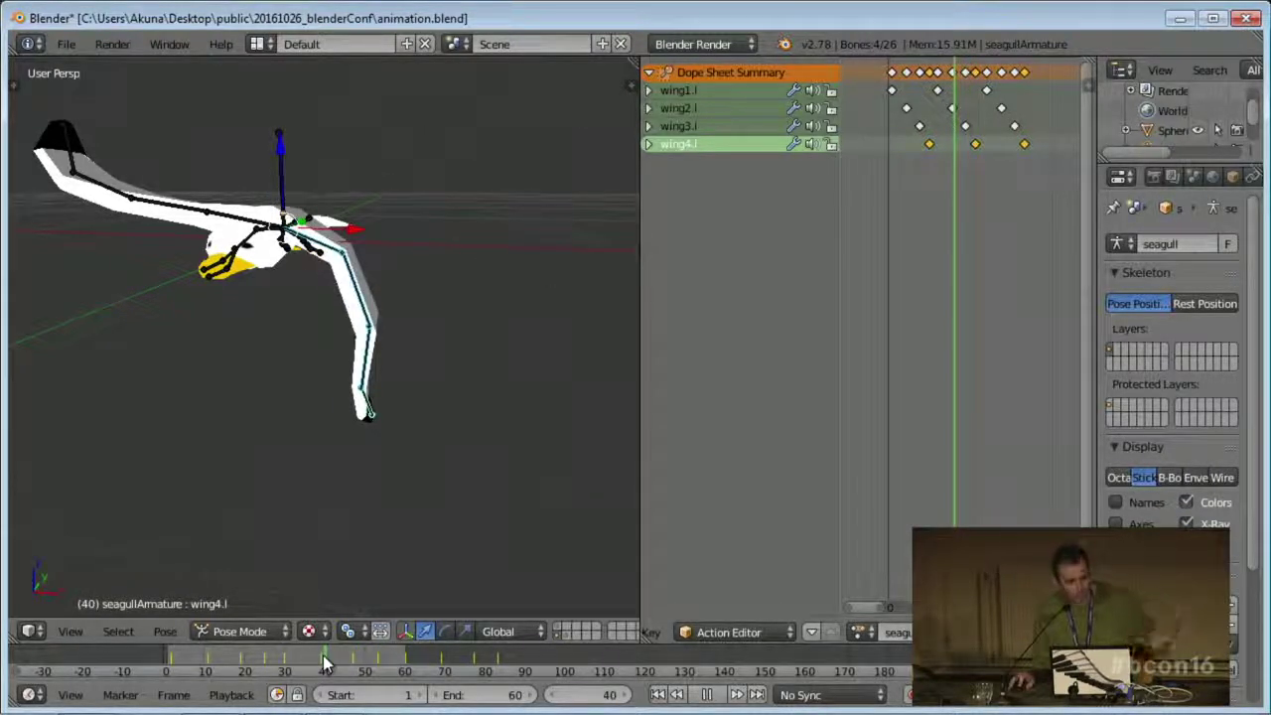
drag(288, 661, 381, 660)
click(713, 694)
middle_drag(429, 348, 416, 471)
scroll(400, 227, down, 3)
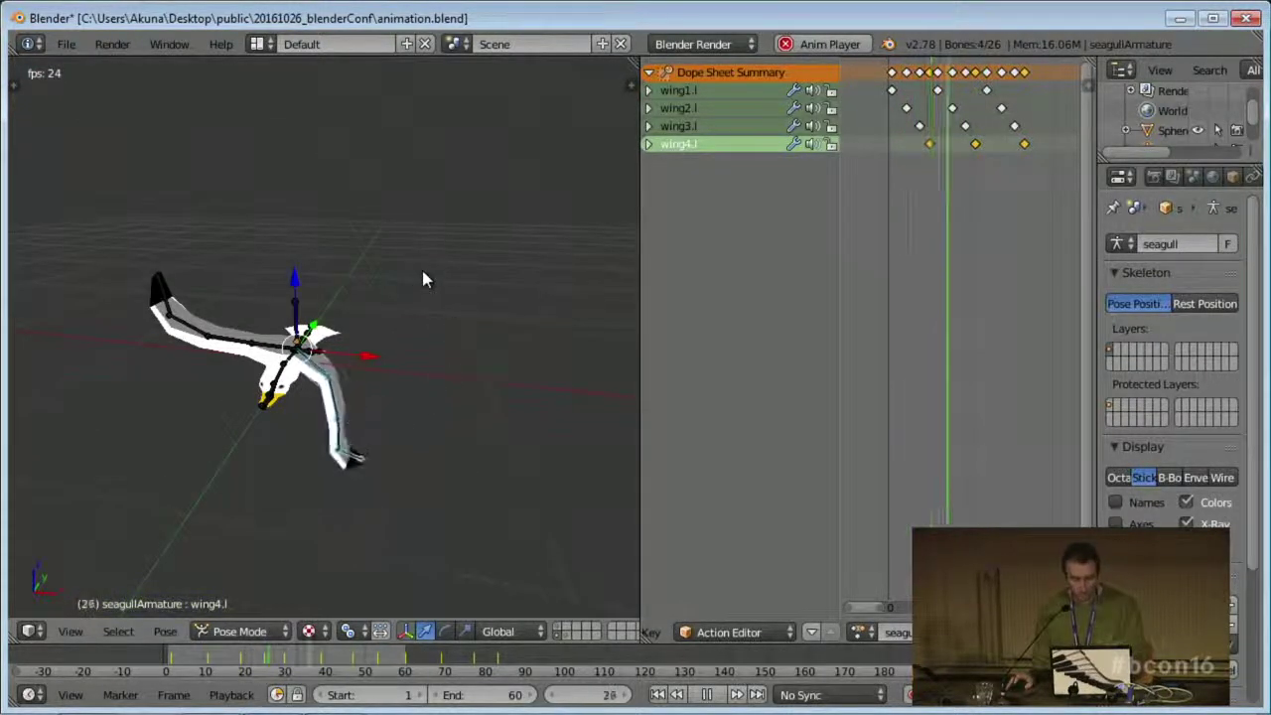
click(708, 694)
scroll(703, 625, up, 5)
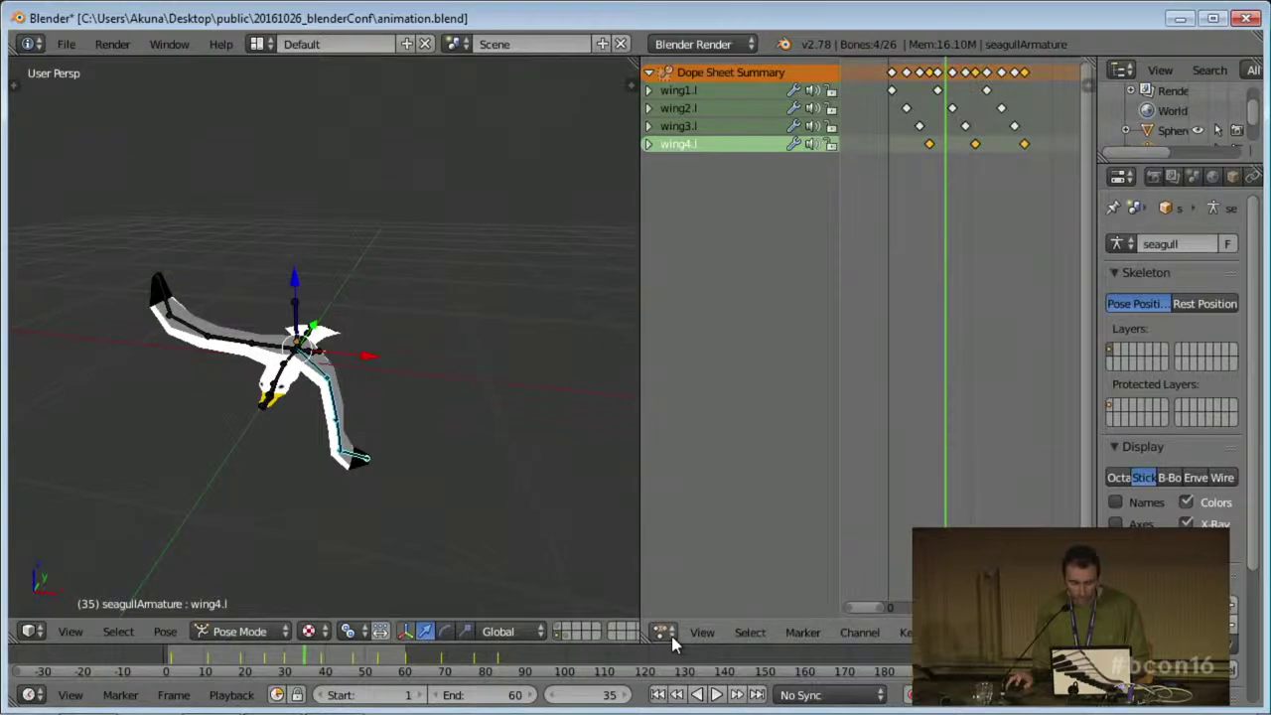
- Switch the Dope Sheet area to the Graph Editor and hide the curves of wing1.l, wing3.l and wing4.l
click(664, 633)
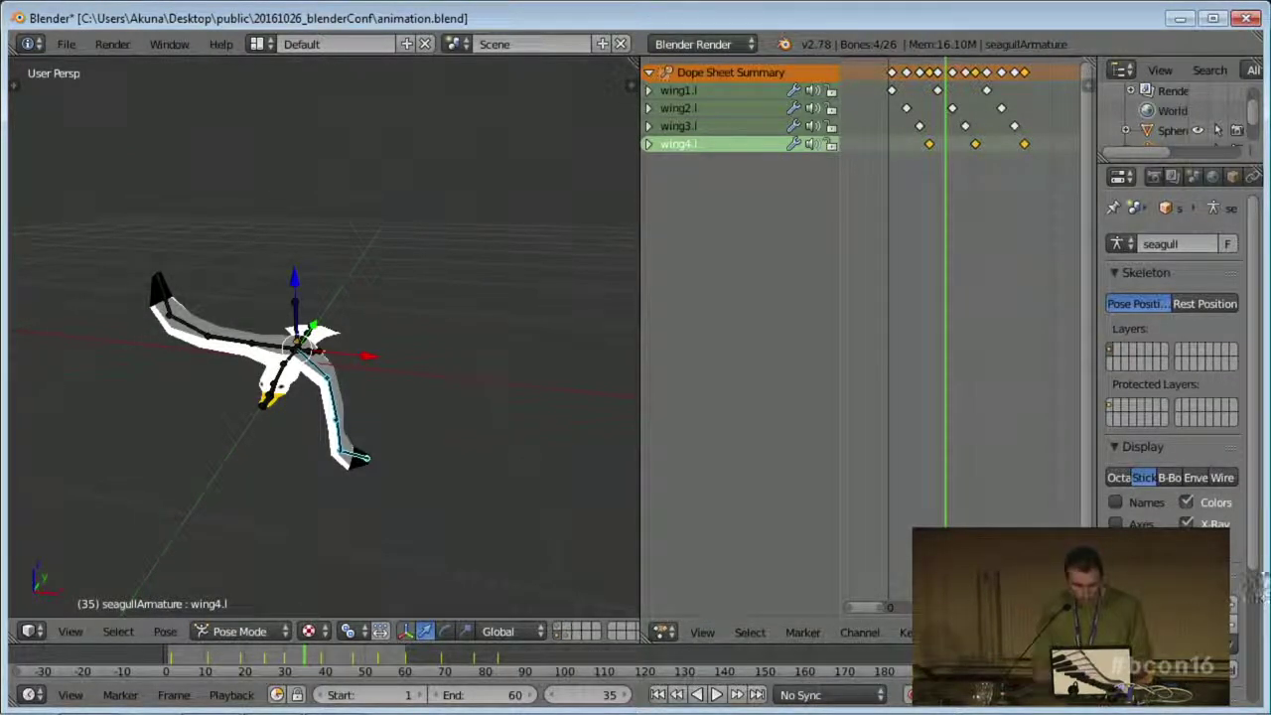
click(665, 632)
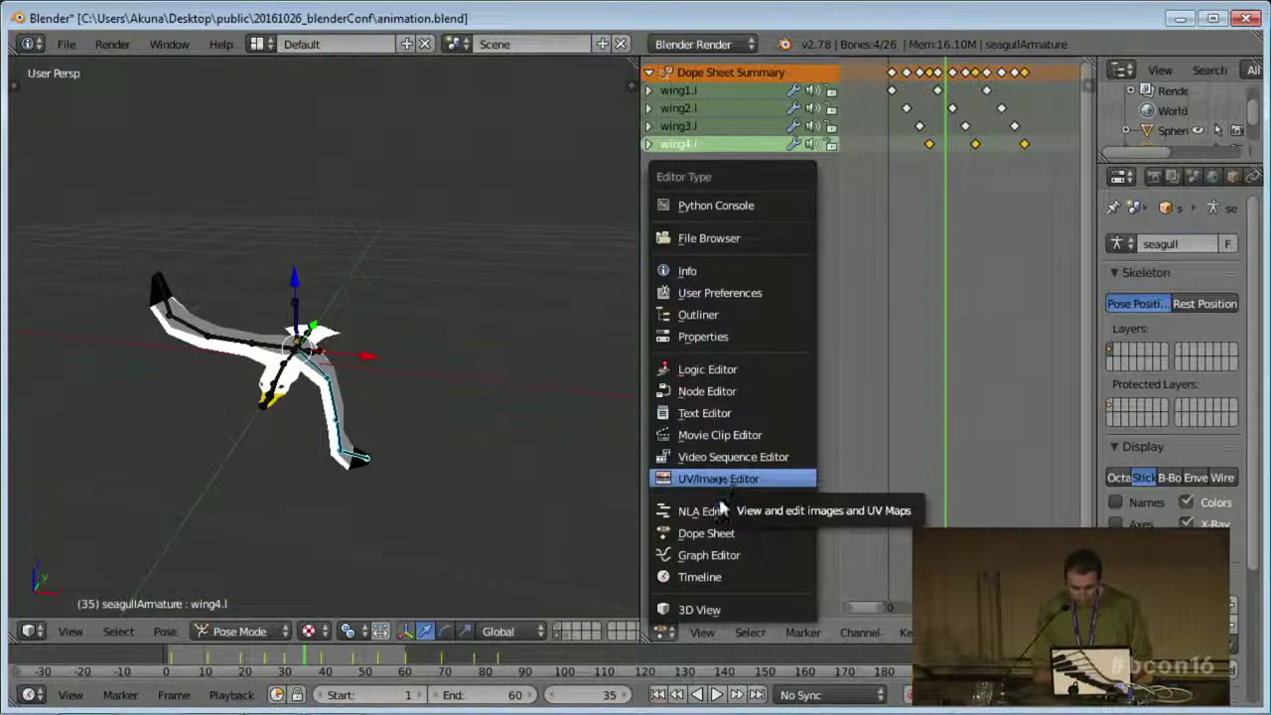
click(713, 555)
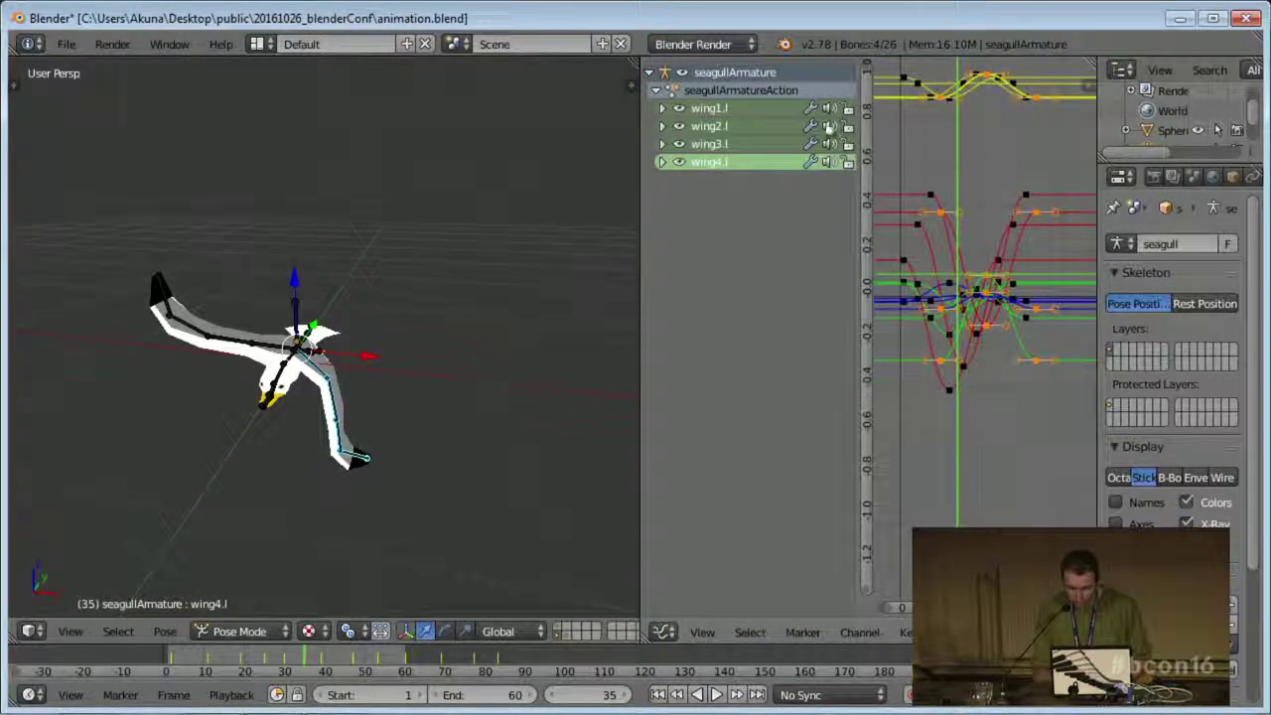
click(680, 128)
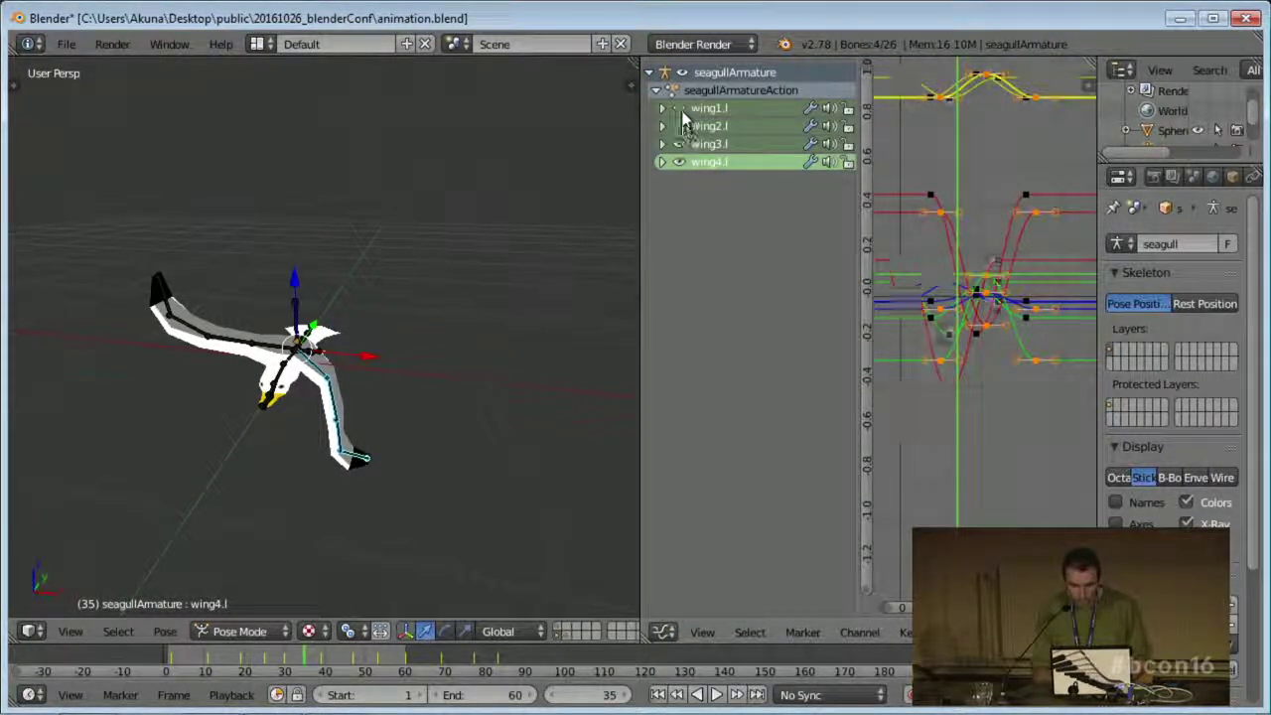
click(679, 162)
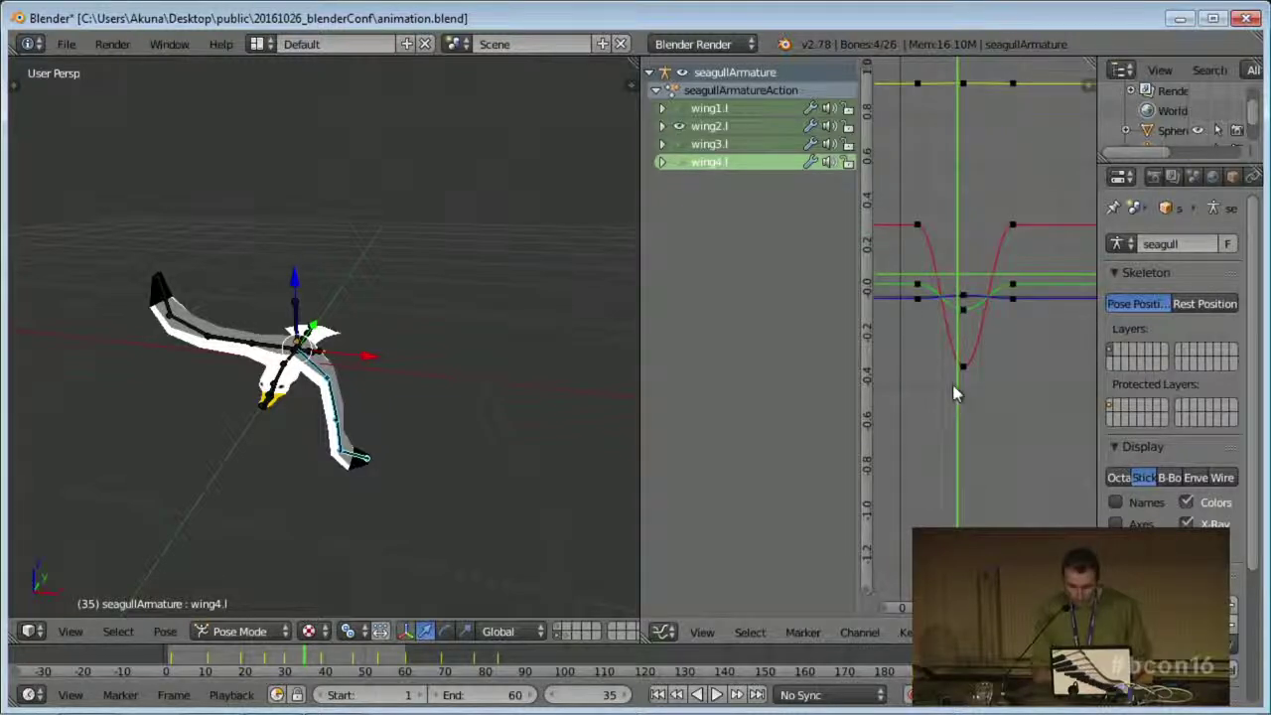
- Play and scrub the flap to compare the wing2.l curve at the end and the start of the loop
key(alt+a)
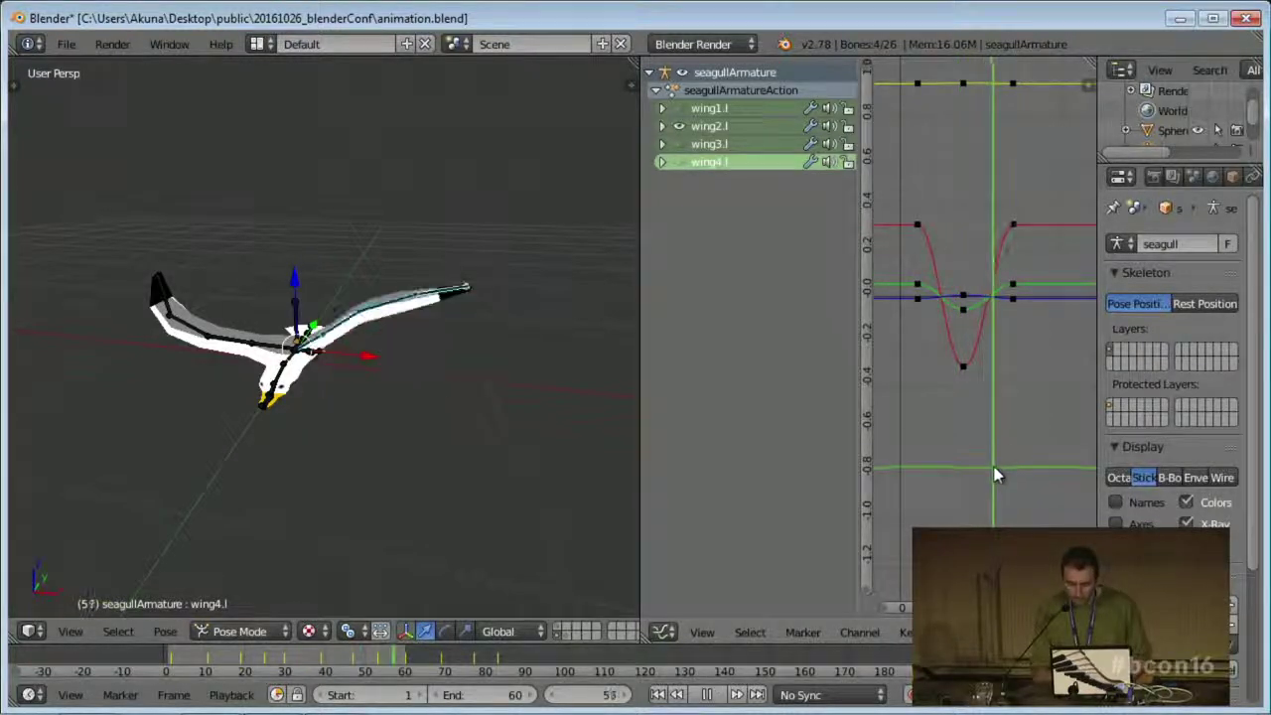
key(alt+a)
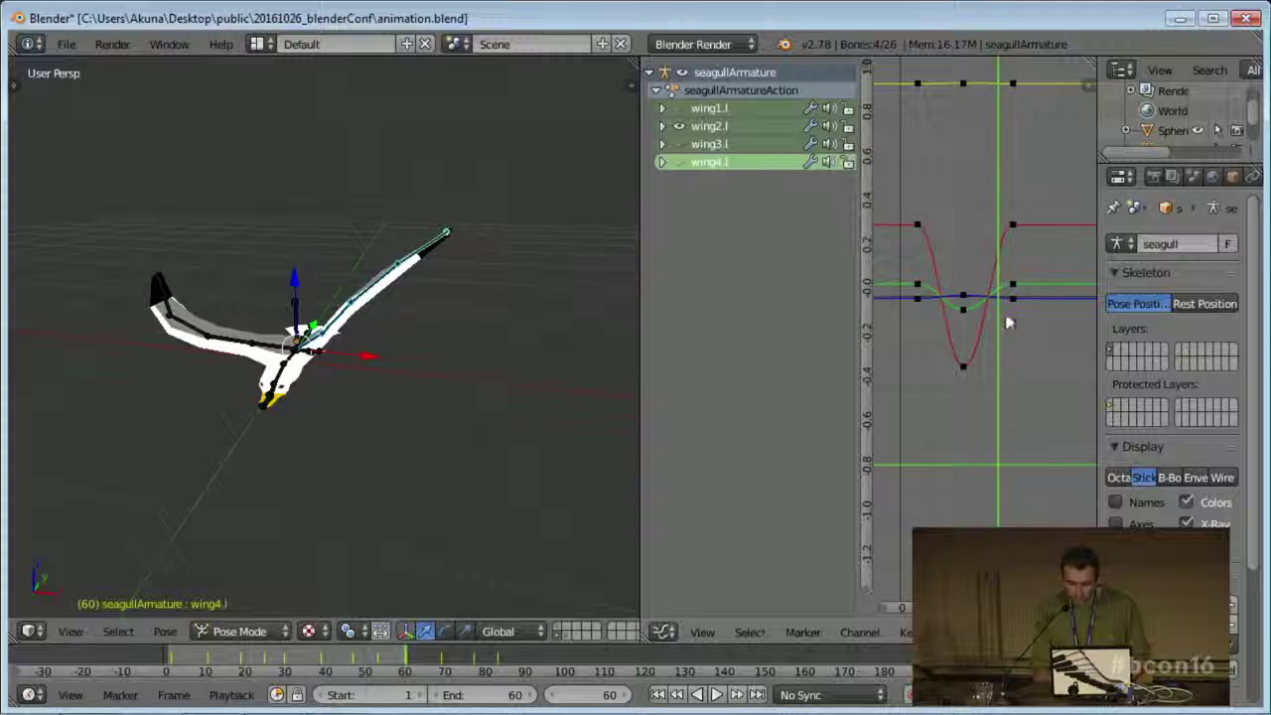
key(alt+a)
drag(906, 274, 901, 273)
key(alt+a)
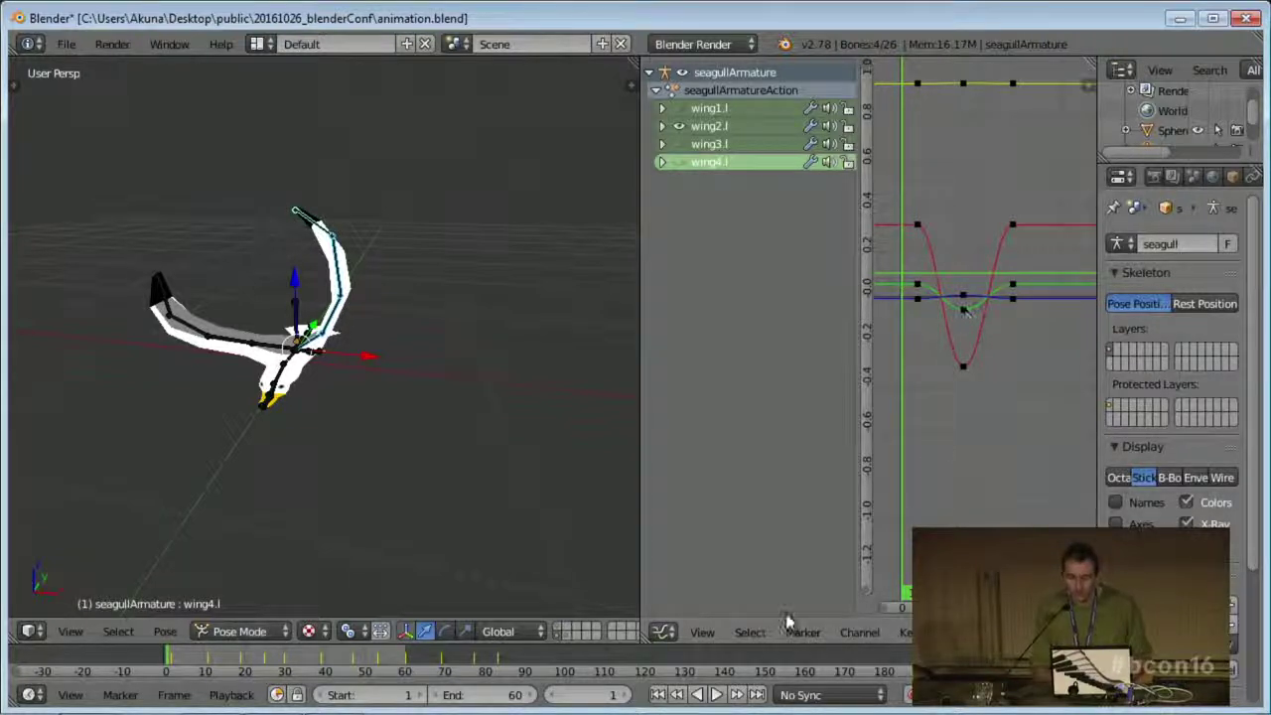
- Show the curves of all four wing bones, make them cyclic with the F-Modifier, and play back the loop
drag(680, 108, 679, 145)
key(a)
key(a)
click(860, 633)
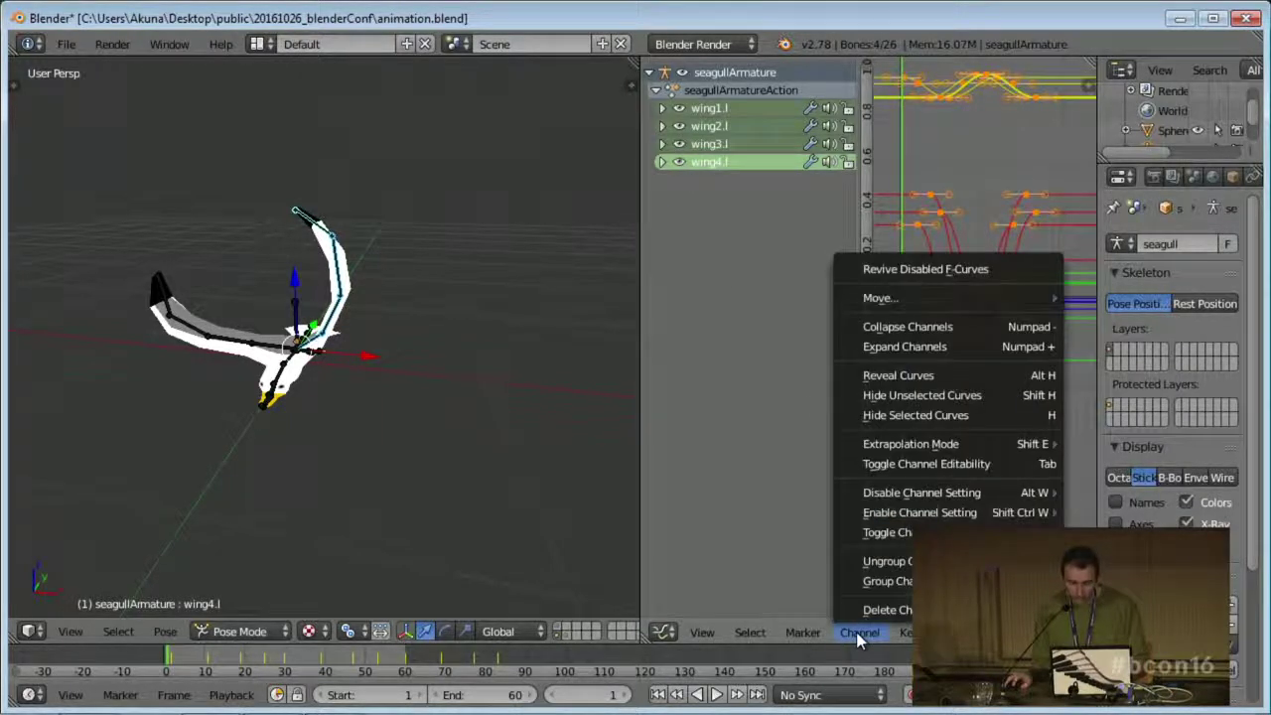
mouse_move(978, 449)
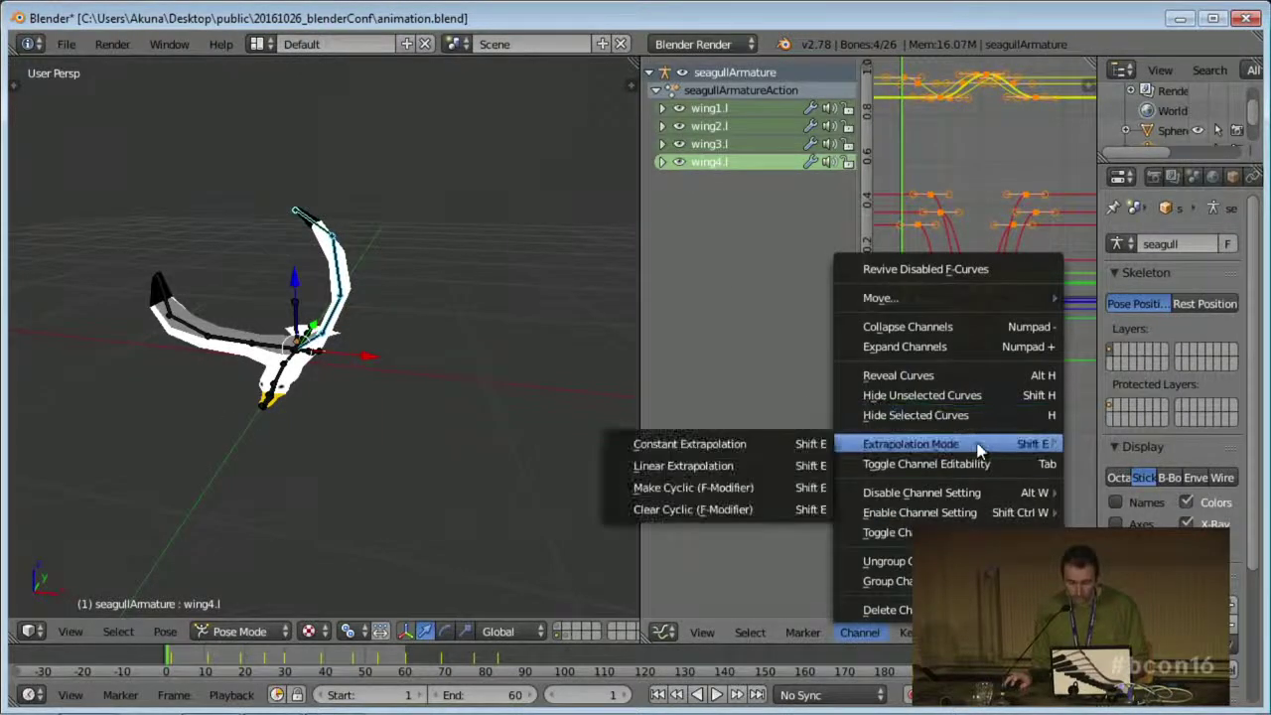
click(764, 489)
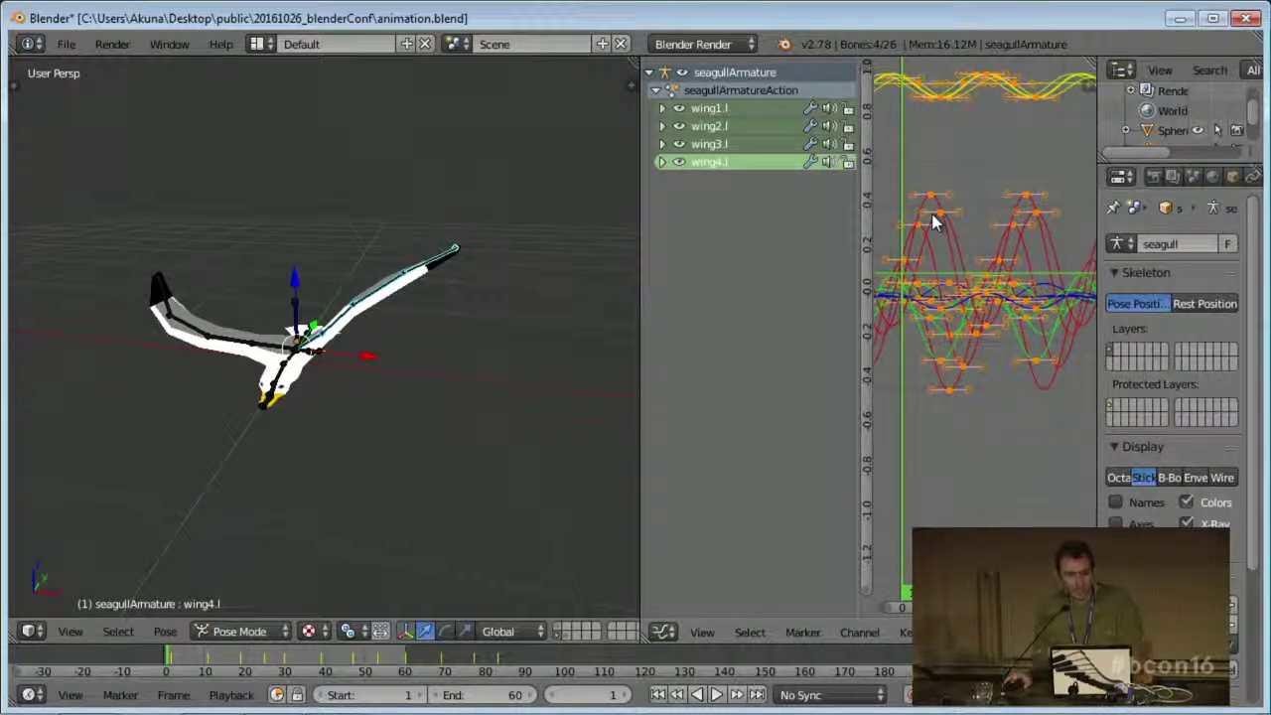
click(717, 694)
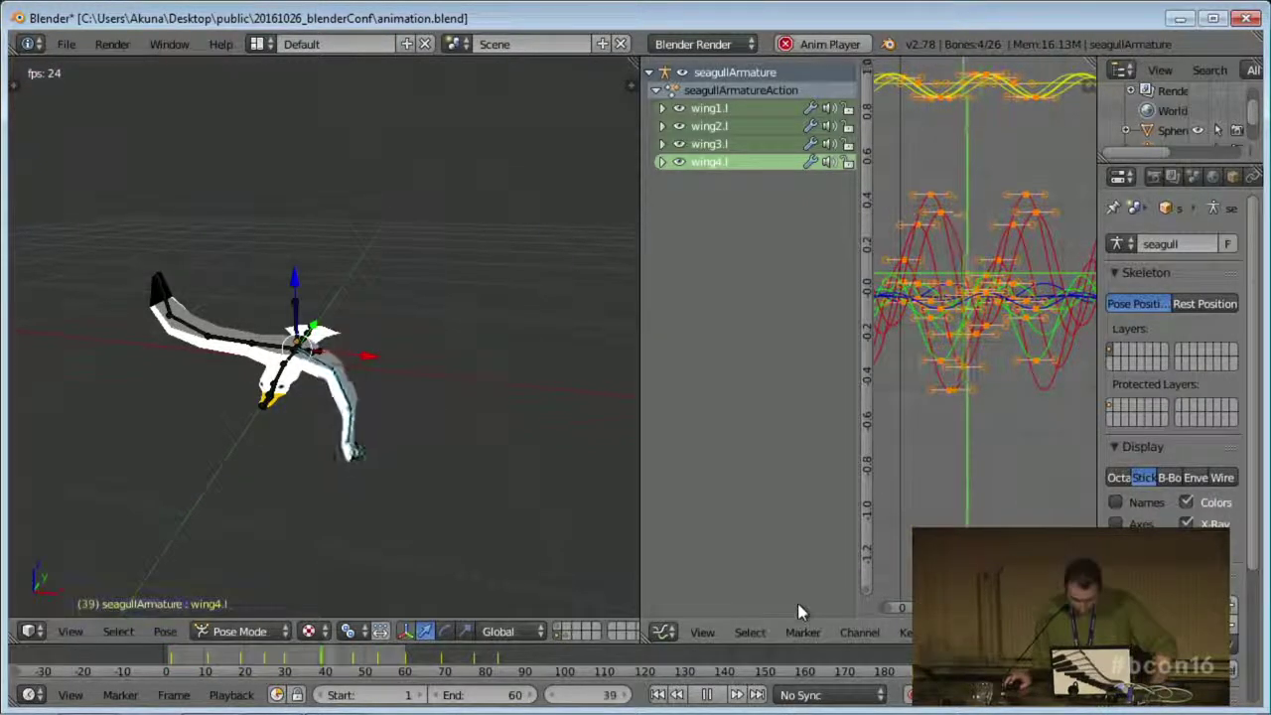
click(711, 697)
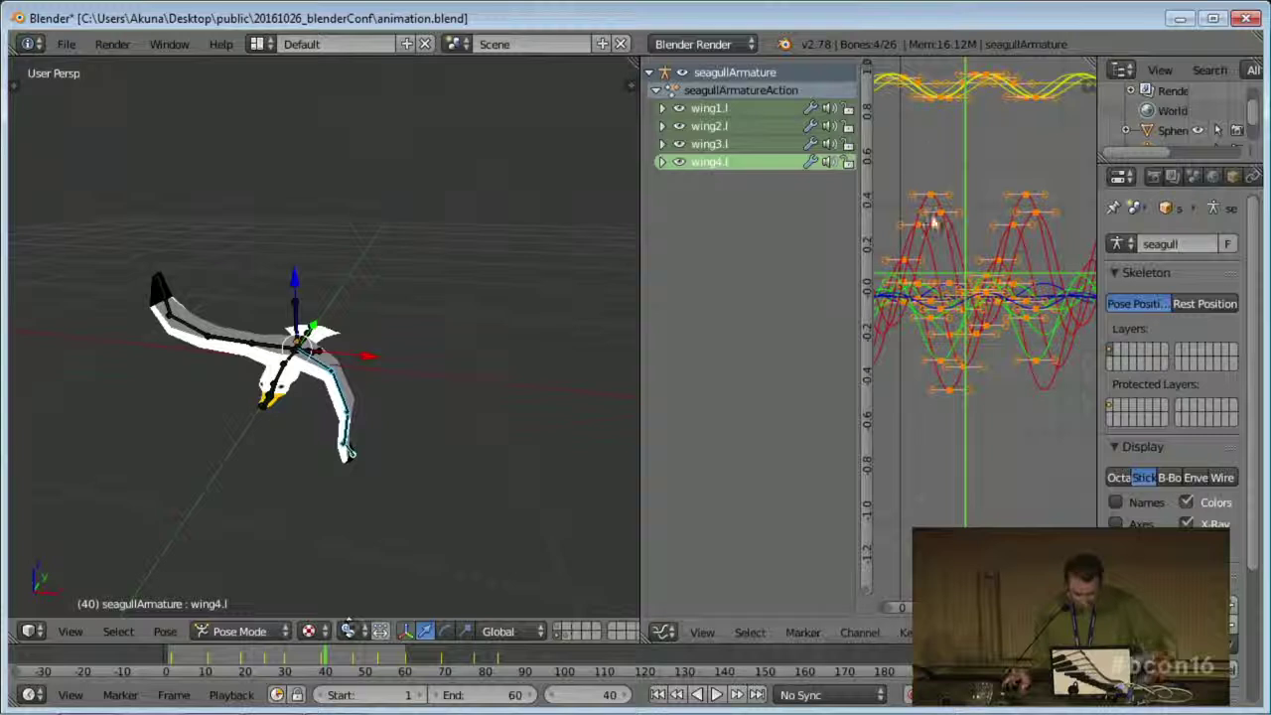
- Set the animation's start frame to 2 and play the loop to check how it repeats
click(172, 665)
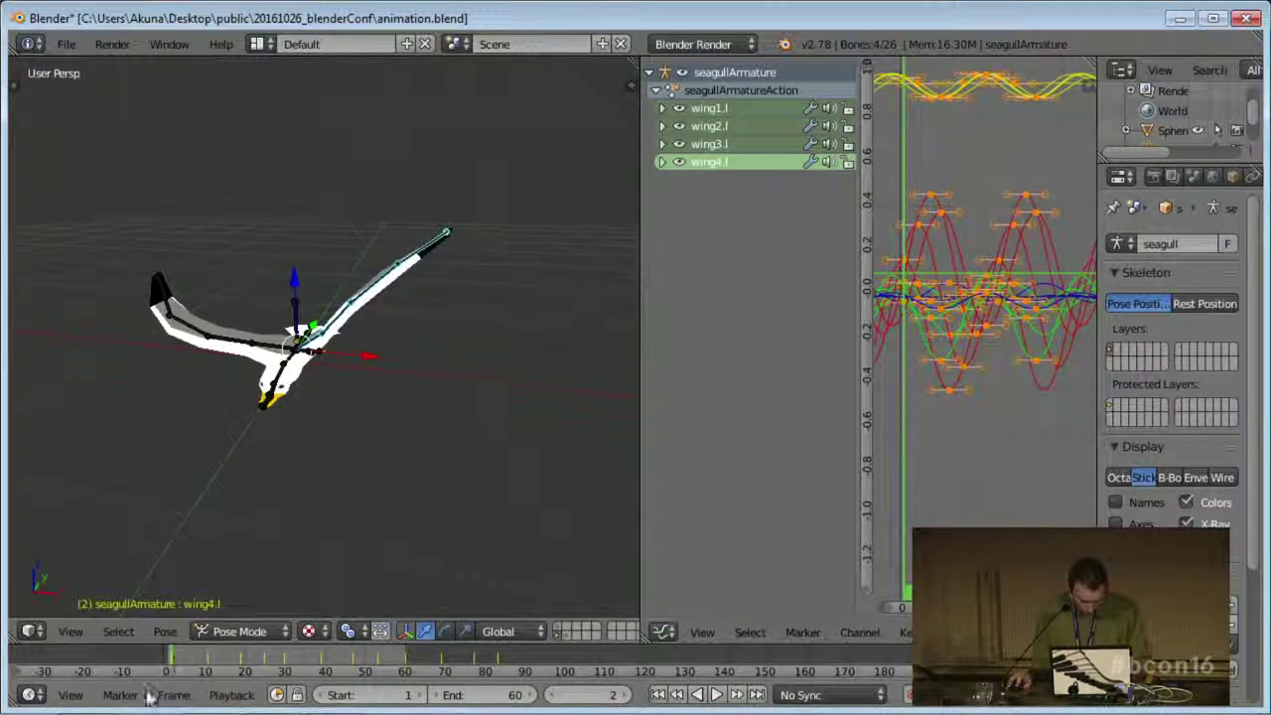
click(400, 696)
text(2)
key(Return)
click(716, 696)
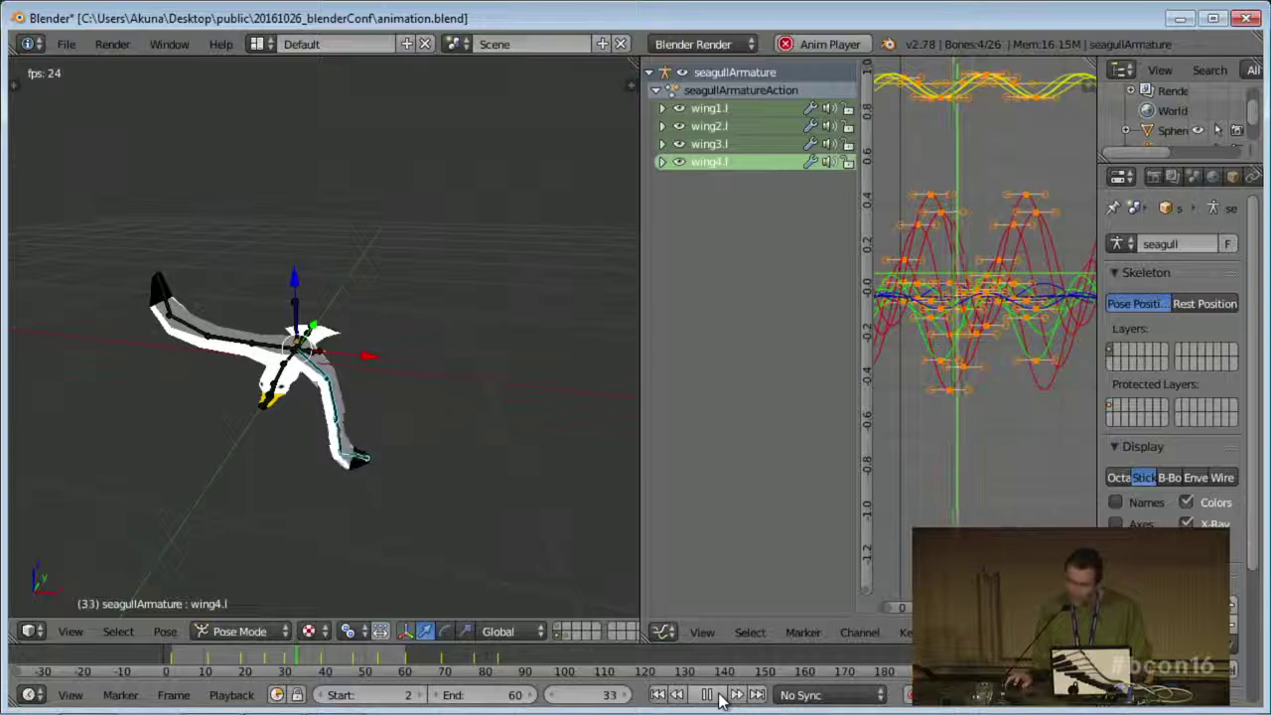
middle_drag(480, 425, 413, 392)
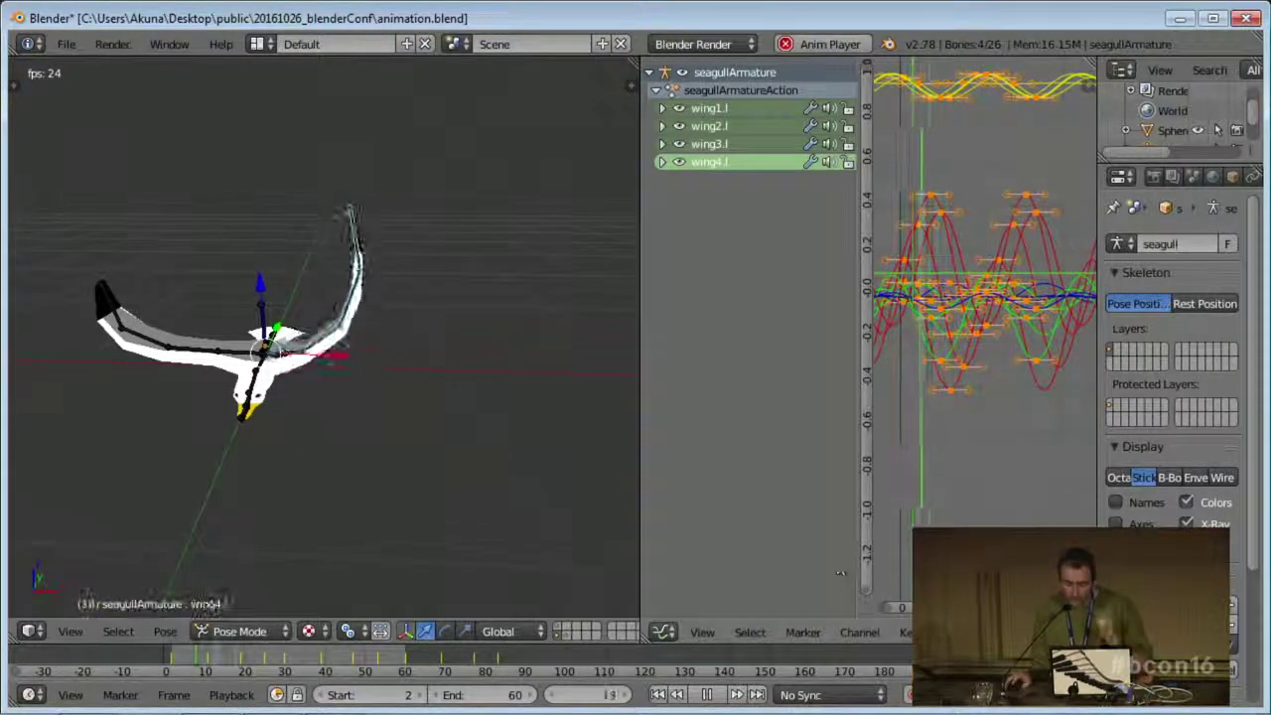
click(707, 694)
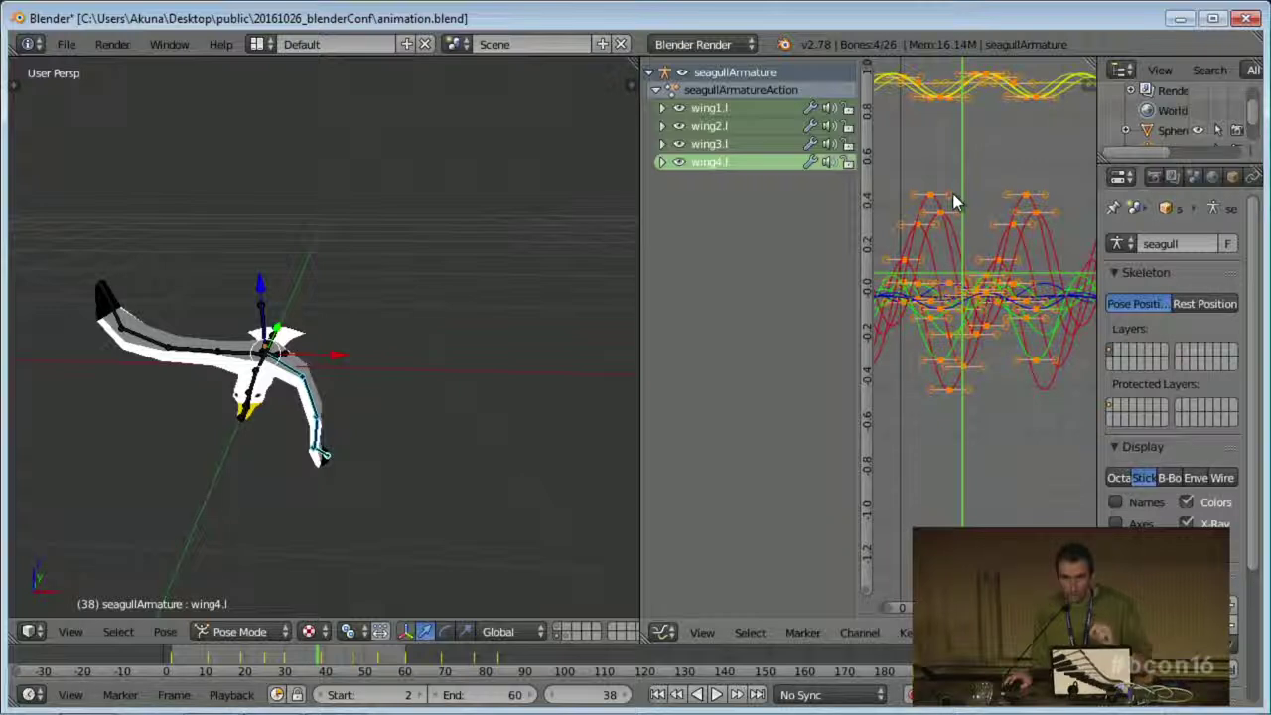
key(alt+a)
key(Escape)
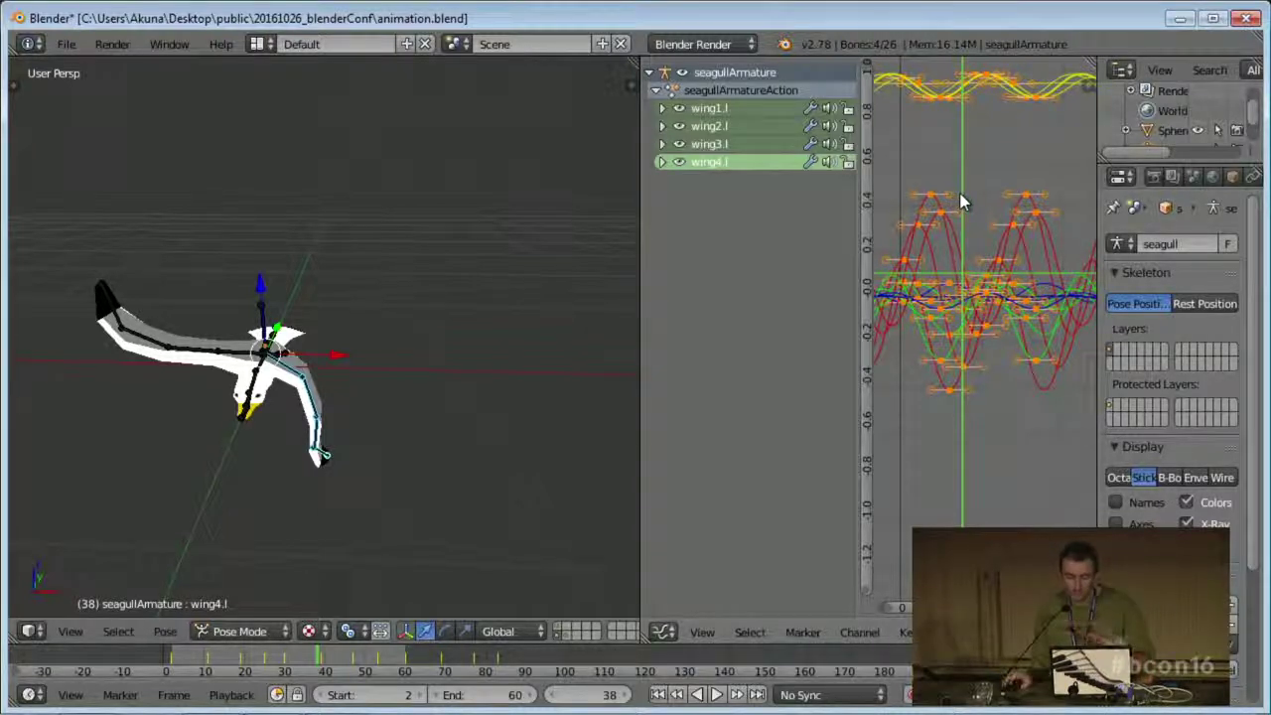
key(g)
key(Escape)
key(g)
key(Escape)
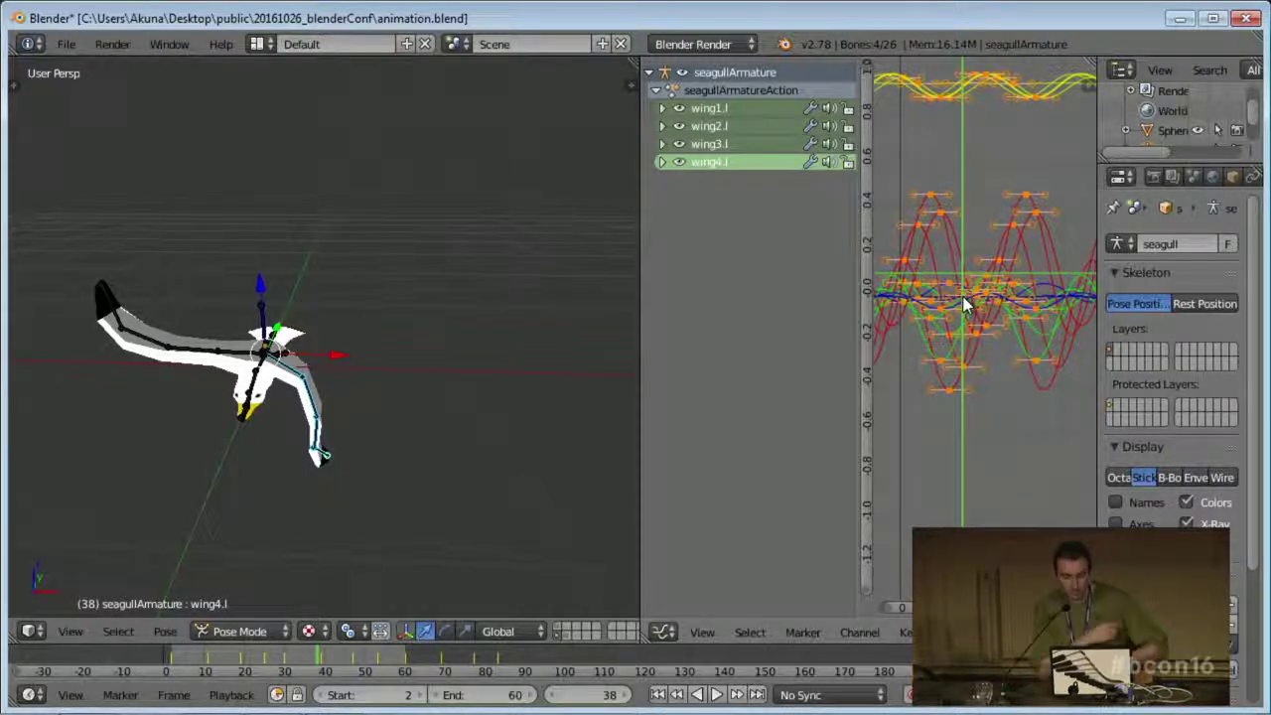
key(g)
key(Escape)
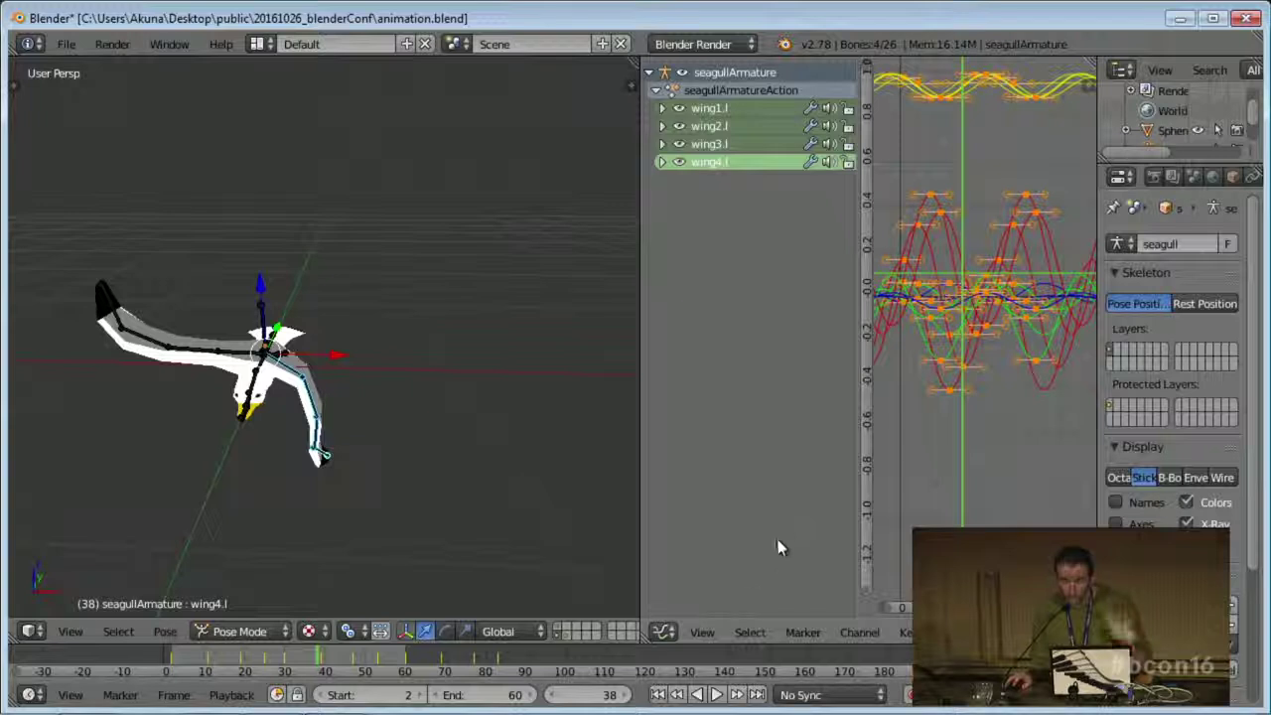
- Clear the cyclic F-Modifier from the curves of all four wing bones
click(699, 636)
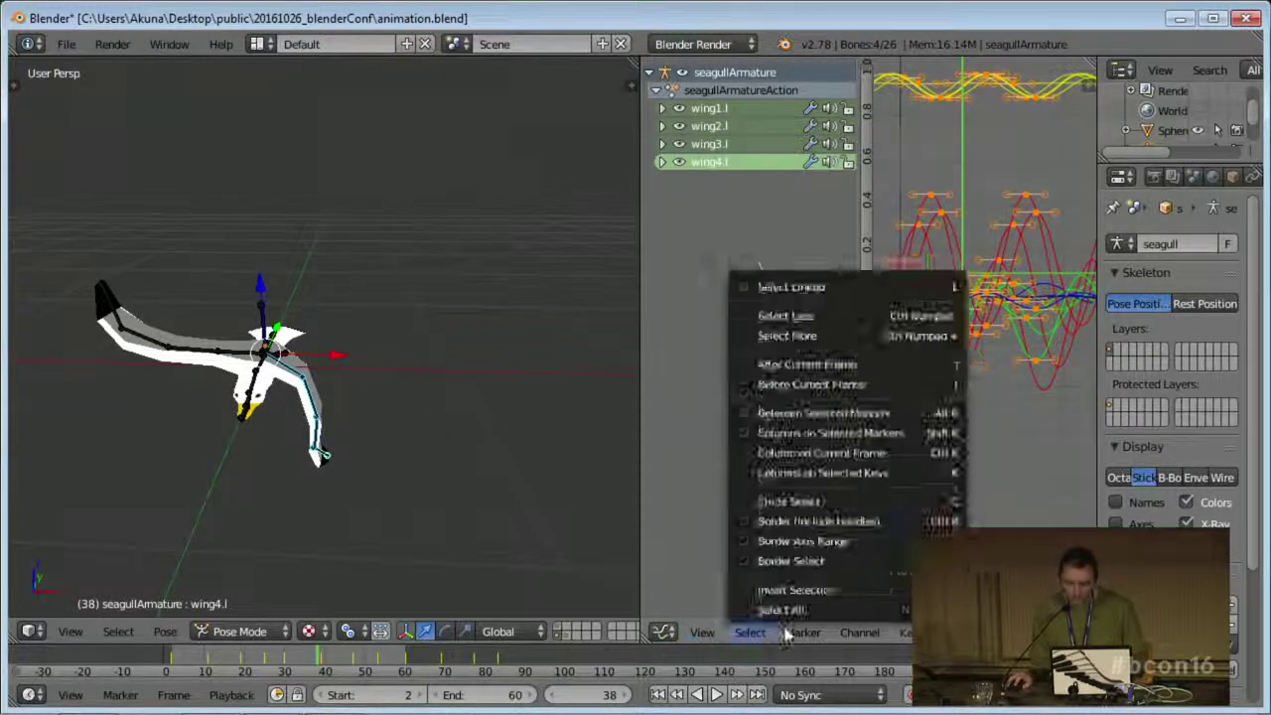
mouse_move(862, 636)
mouse_move(854, 446)
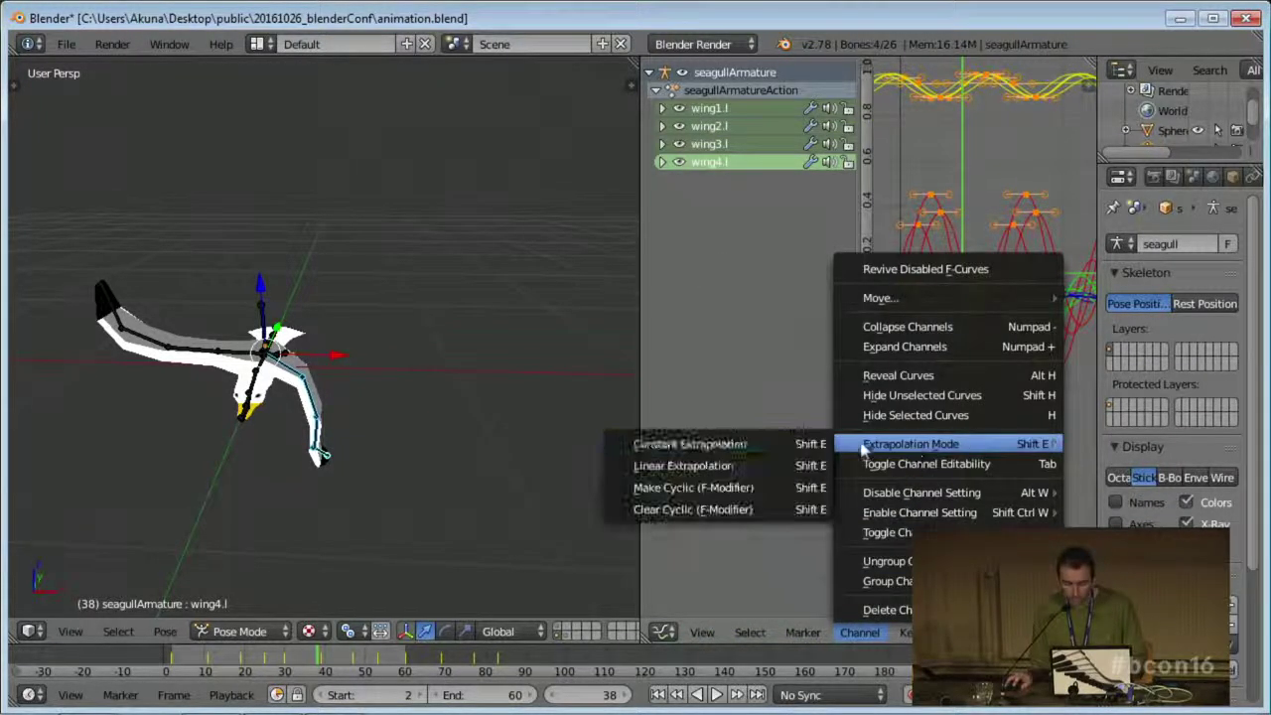
click(740, 513)
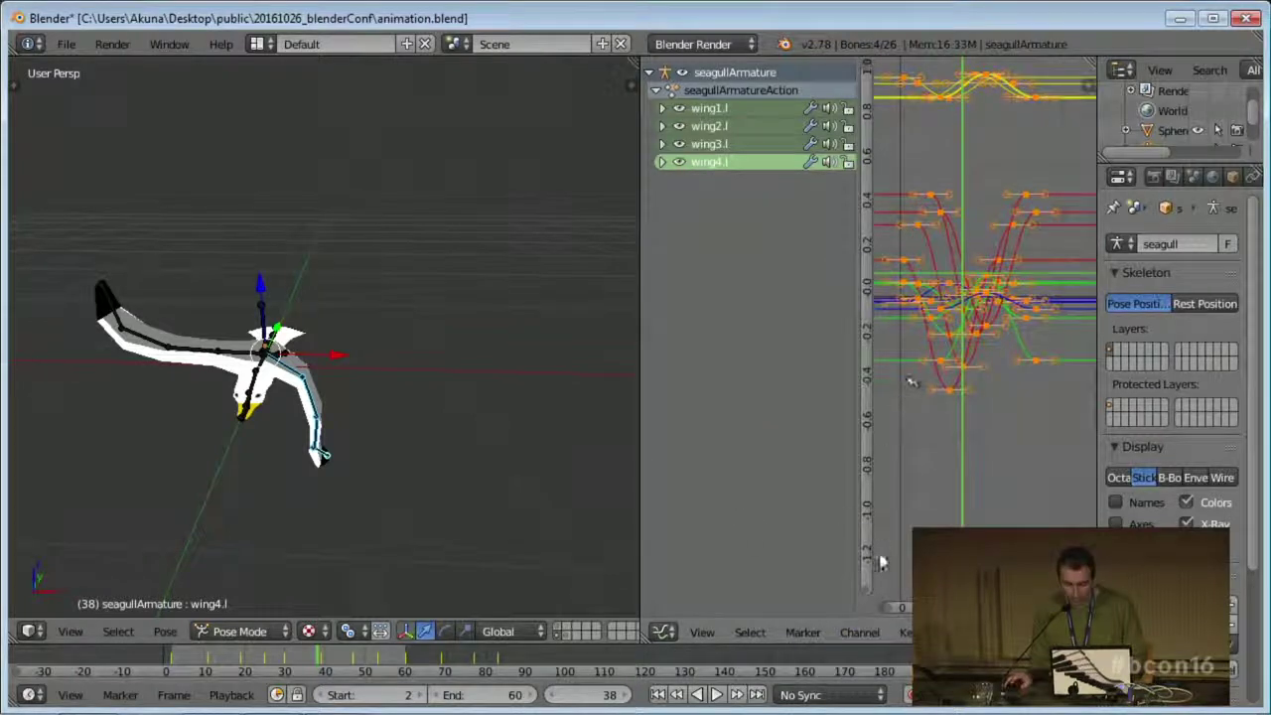
- Switch the Graph Editor area back to the Dope Sheet with the wing keyframes in view
click(662, 632)
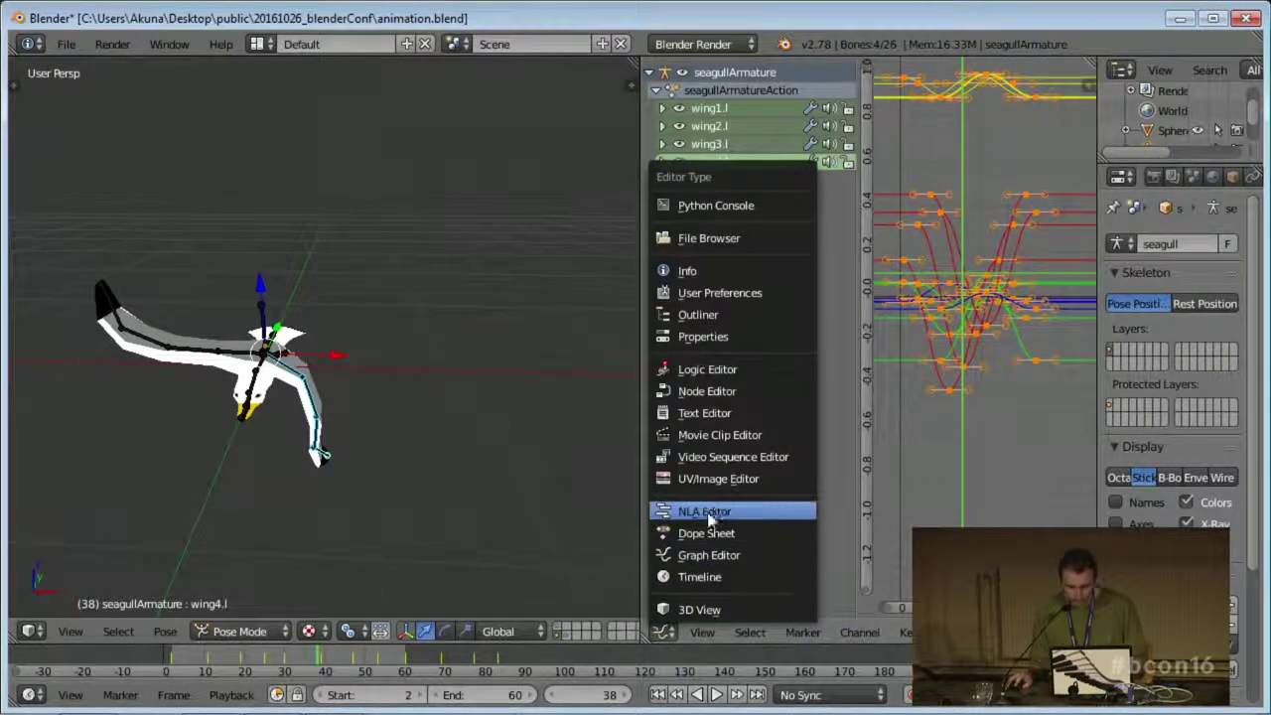
click(775, 530)
scroll(993, 201, down, 2)
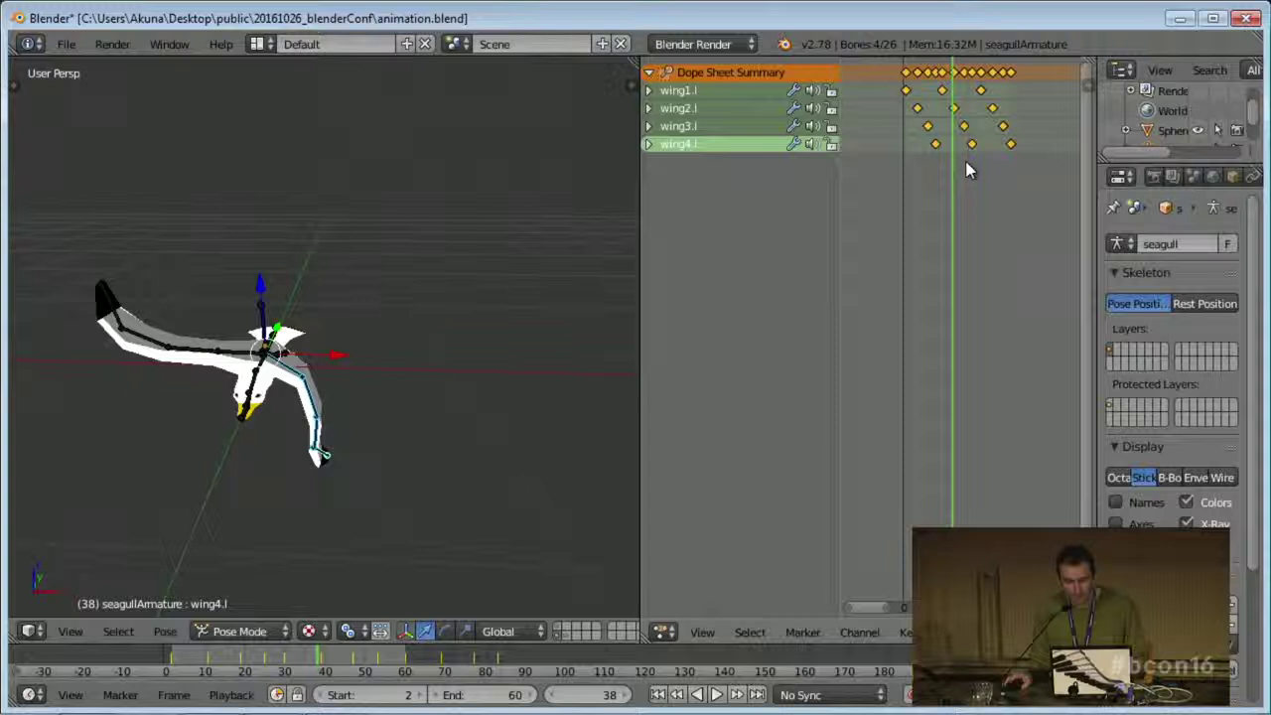
- Duplicate all the wing keyframes after the flap cycle, and duplicate them again 116 frames earlier so the cycle repeats on both sides
key(shift+d)
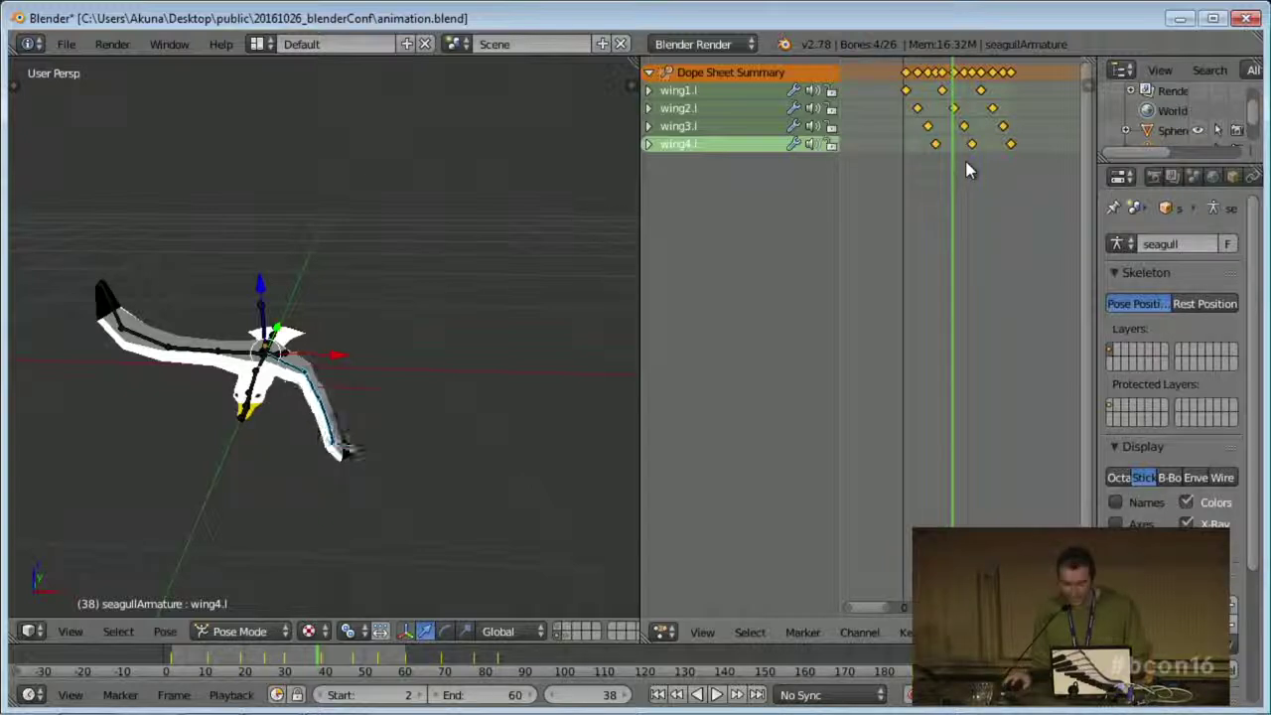
click(1043, 160)
key(shift+d)
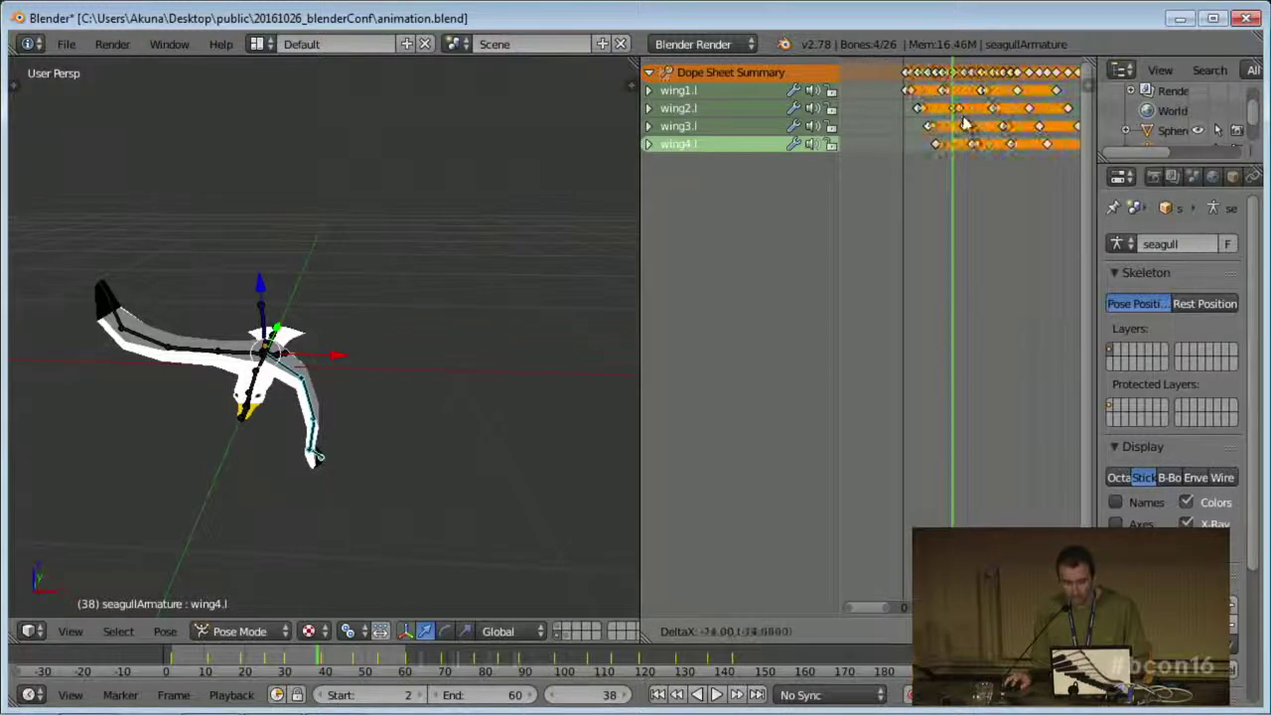
click(884, 126)
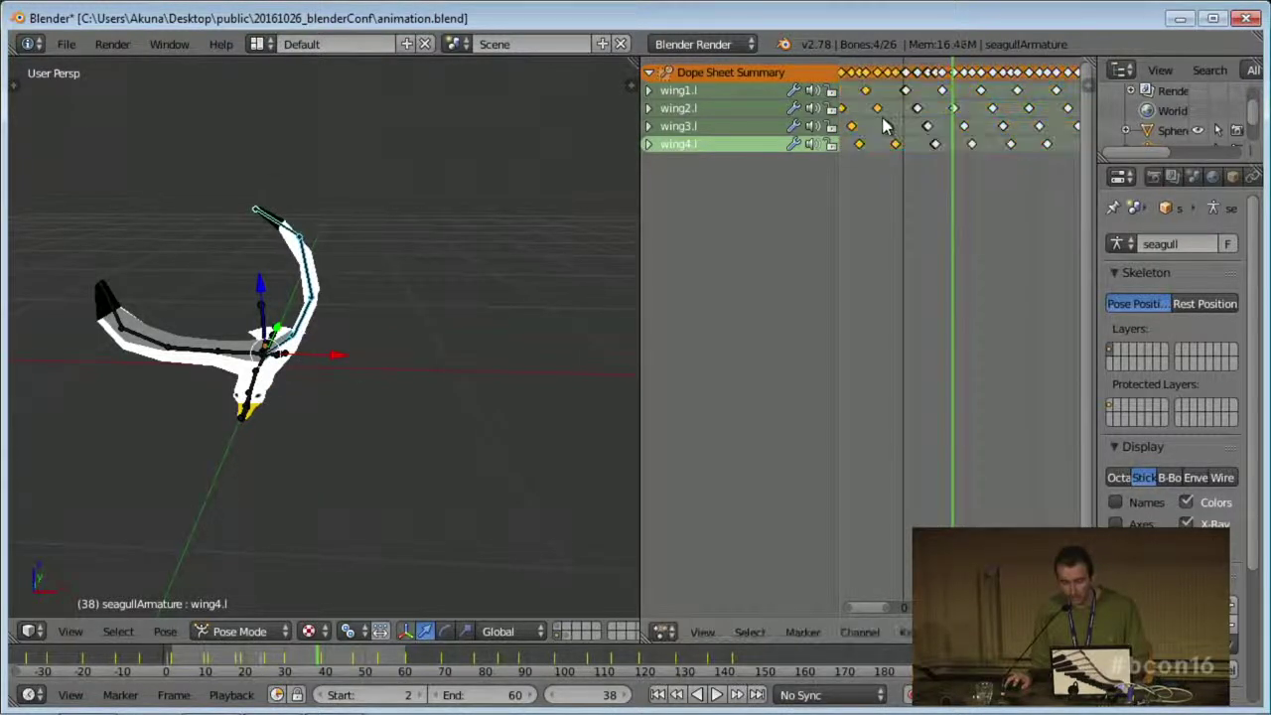
key(ctrl+z)
key(shift+d)
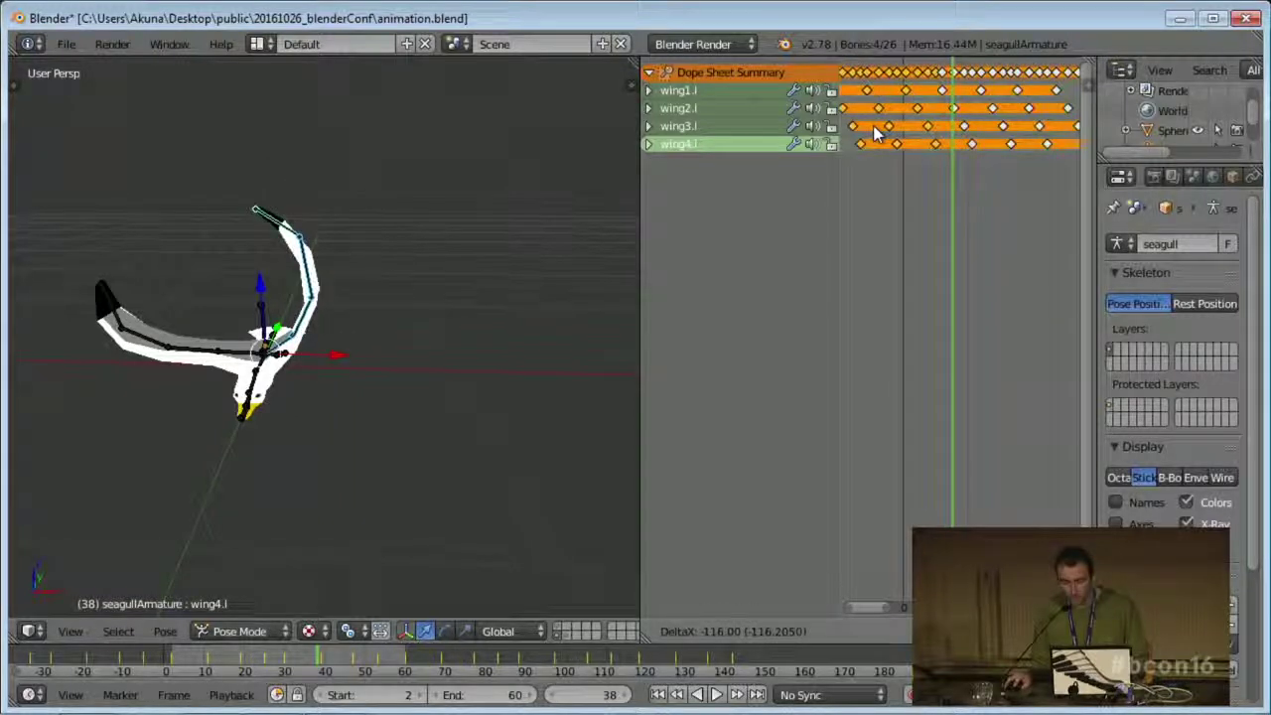
click(876, 132)
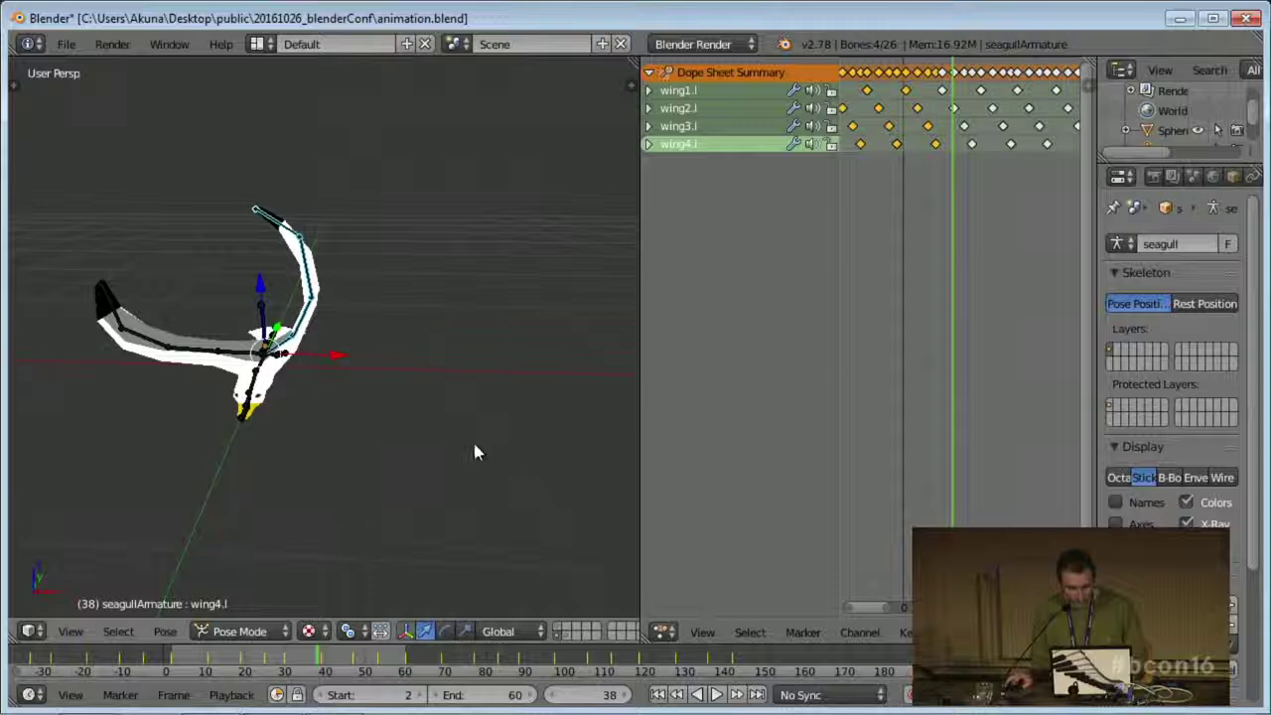
- Open the recent file heroNewDesign.blend
key(alt+Tab)
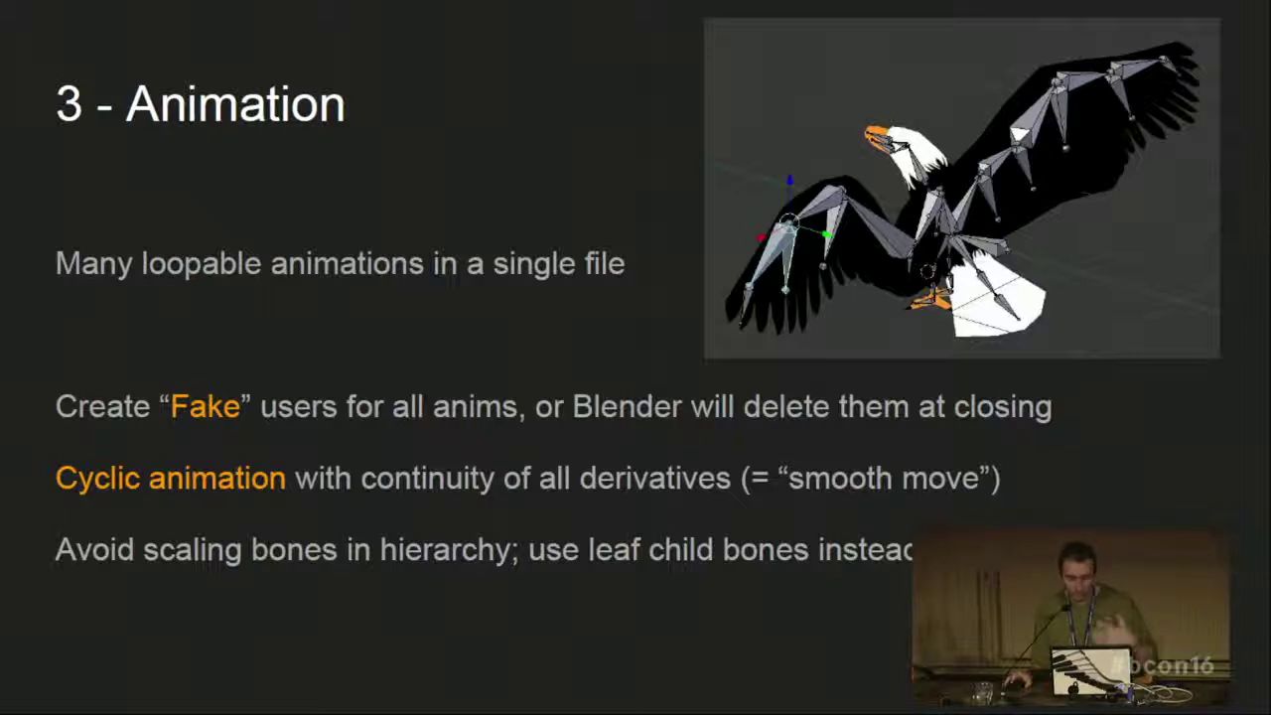
key(alt+Tab)
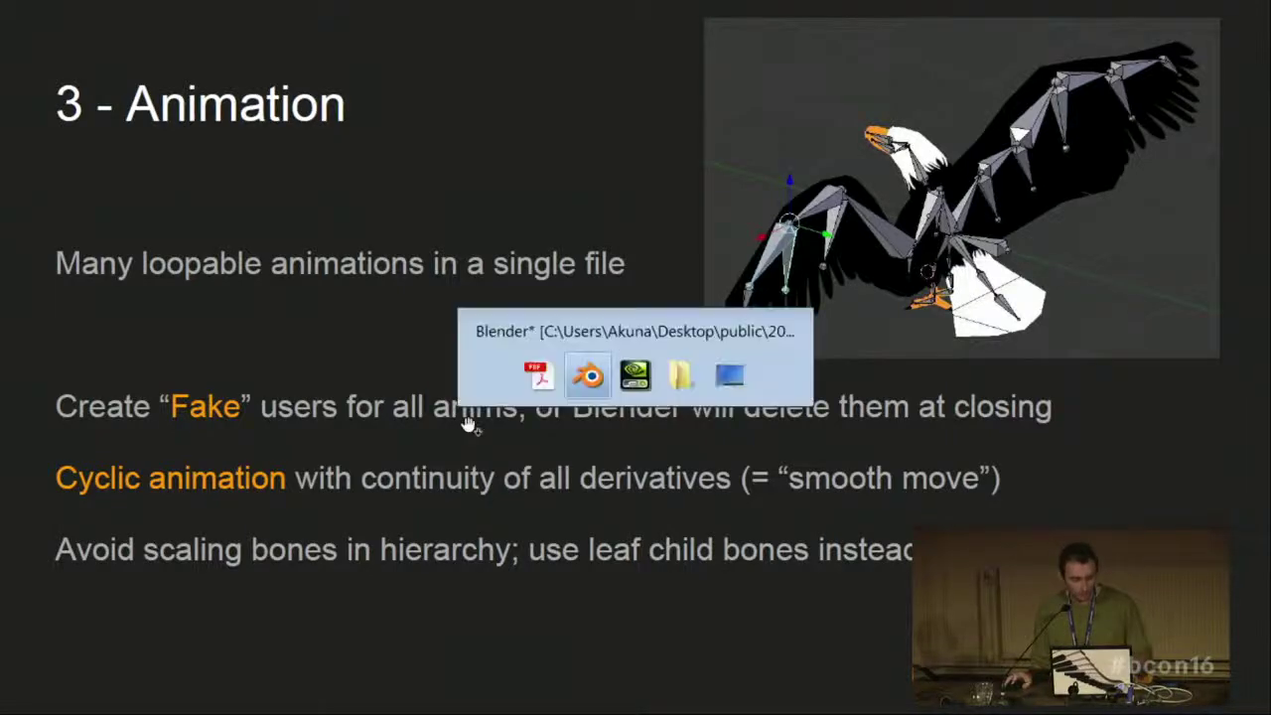
click(66, 44)
mouse_move(114, 107)
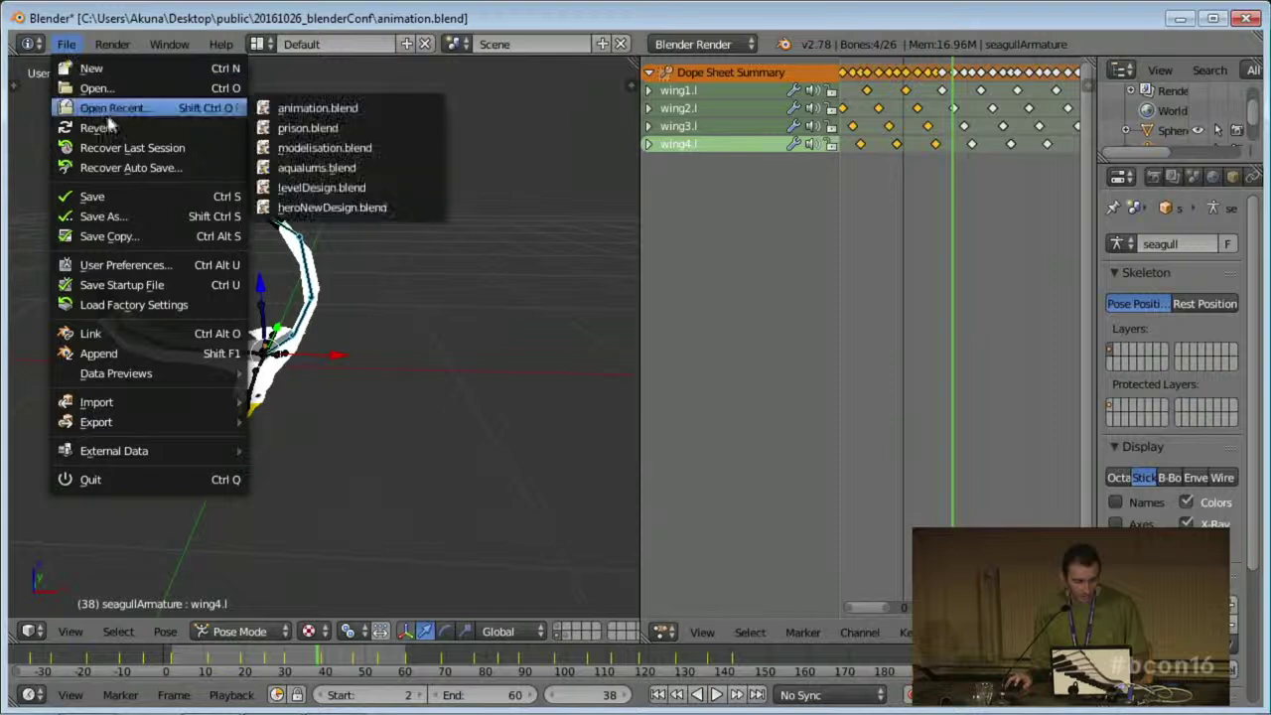
click(345, 207)
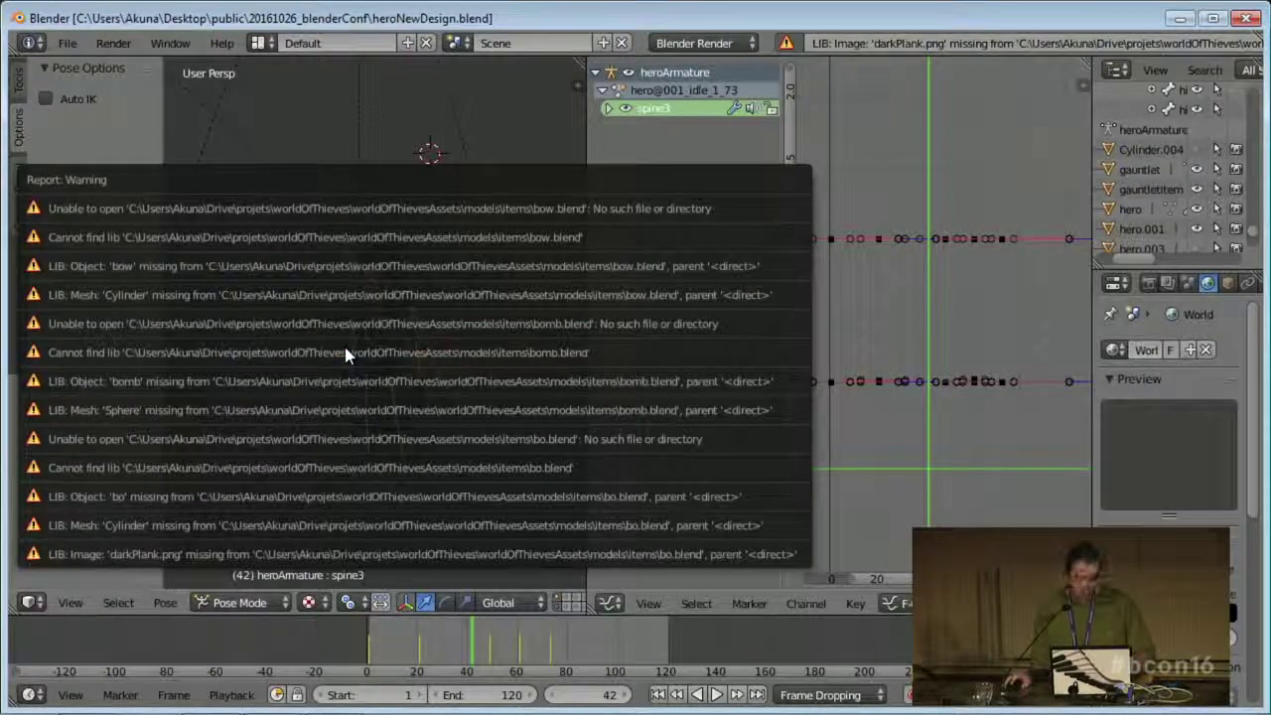
- Select the hero's spine3Scale chest bone and try moving it to test how it deforms the torso
scroll(408, 333, up, 8)
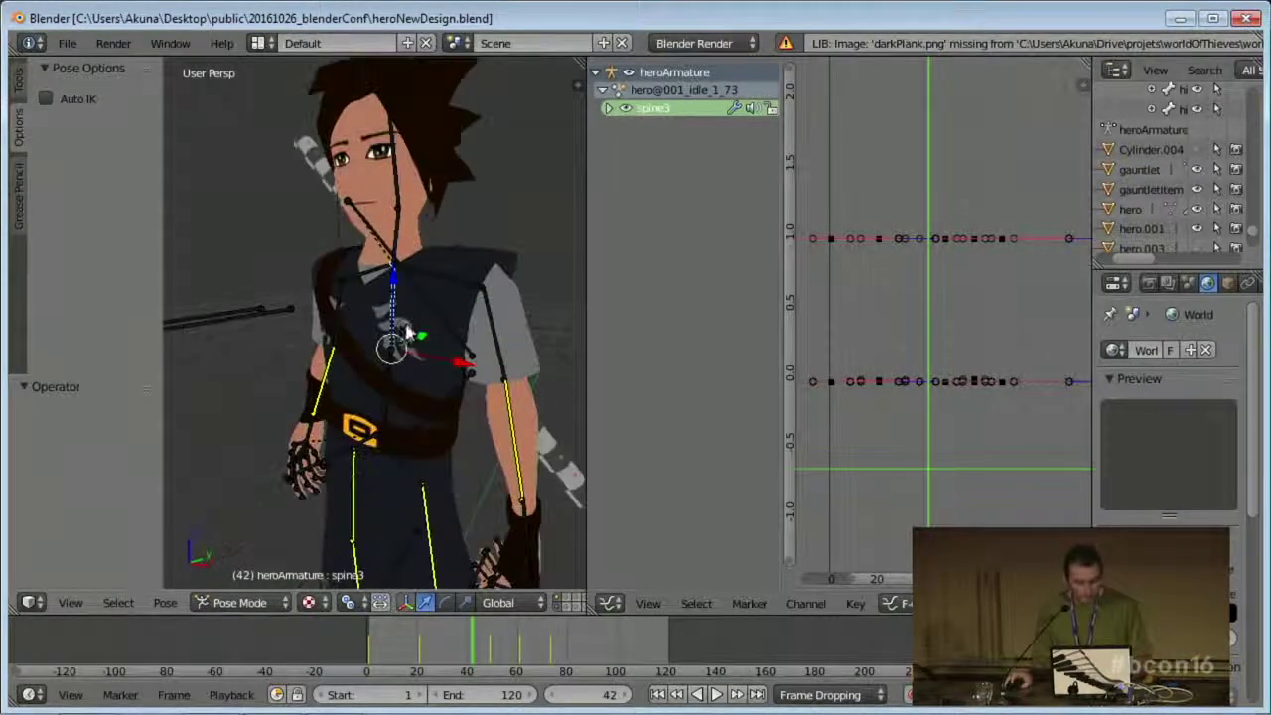
middle_drag(407, 333, 437, 318)
right_click(409, 286)
scroll(410, 288, down, 7)
scroll(437, 308, up, 5)
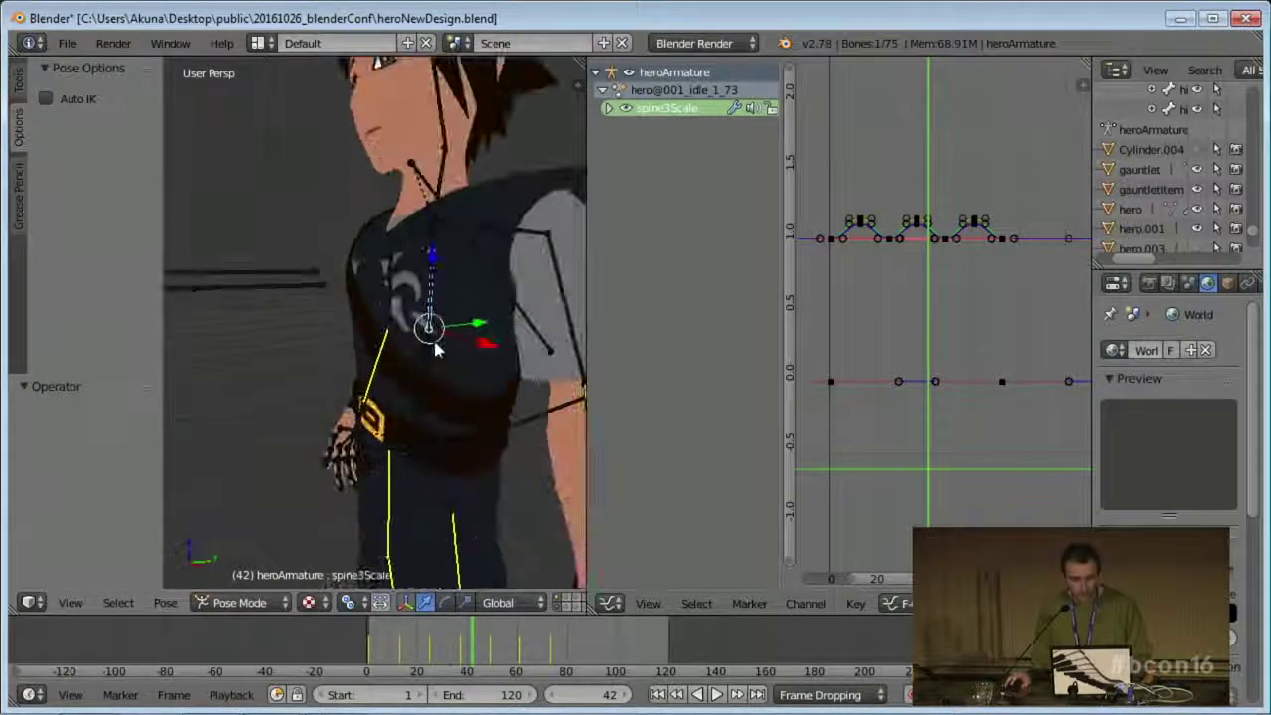
key(g)
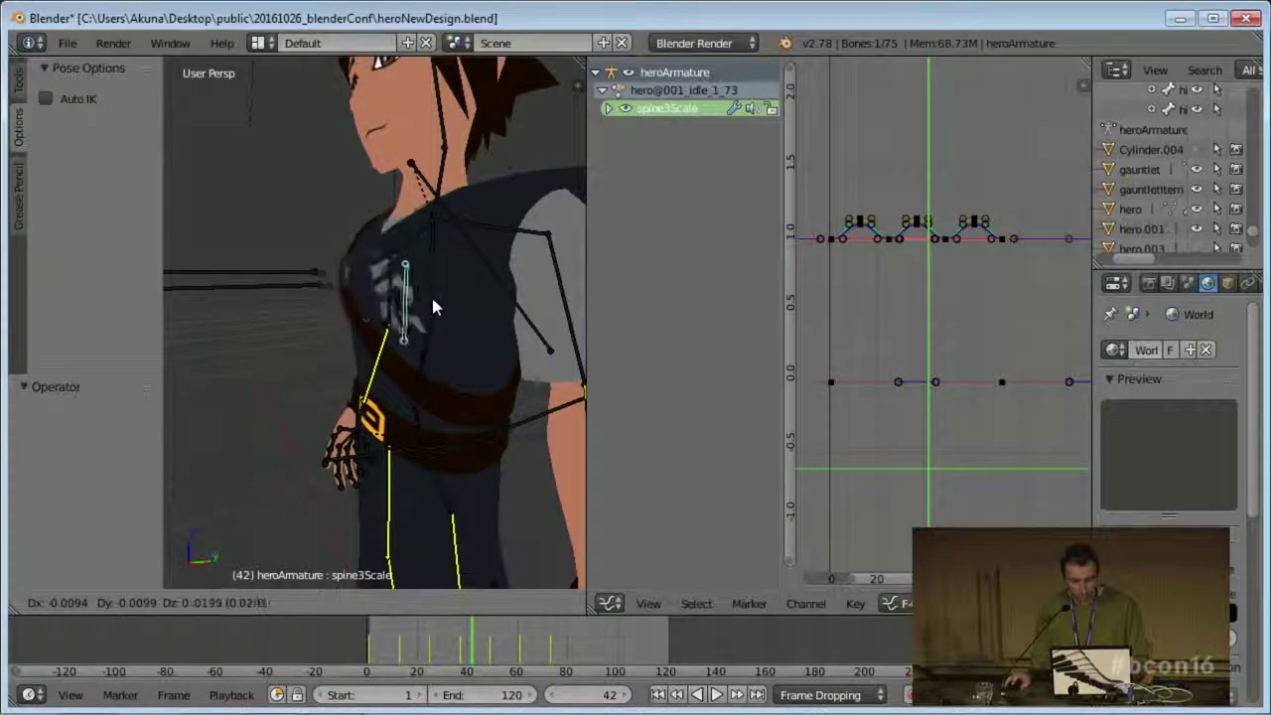
right_click(440, 278)
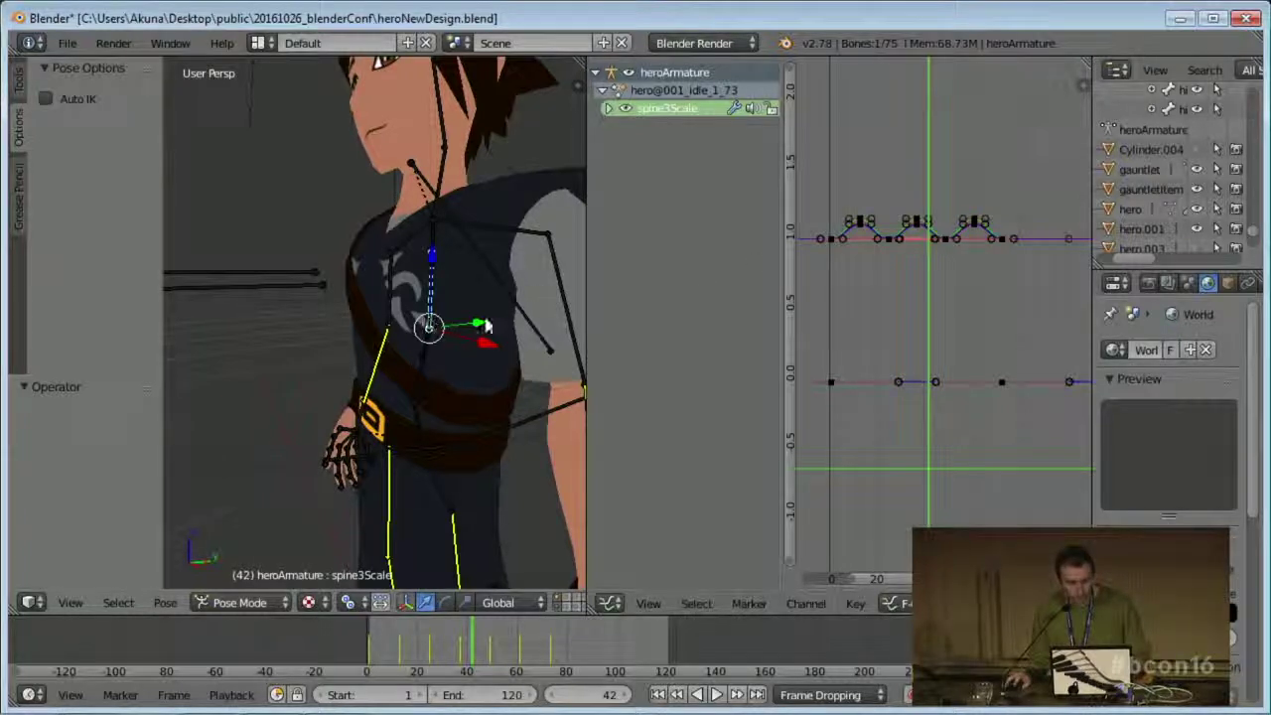
- Try scaling the spine3Scale bone with the global Z axis locked
key(s)
key(shift+z)
key(BackSpace)
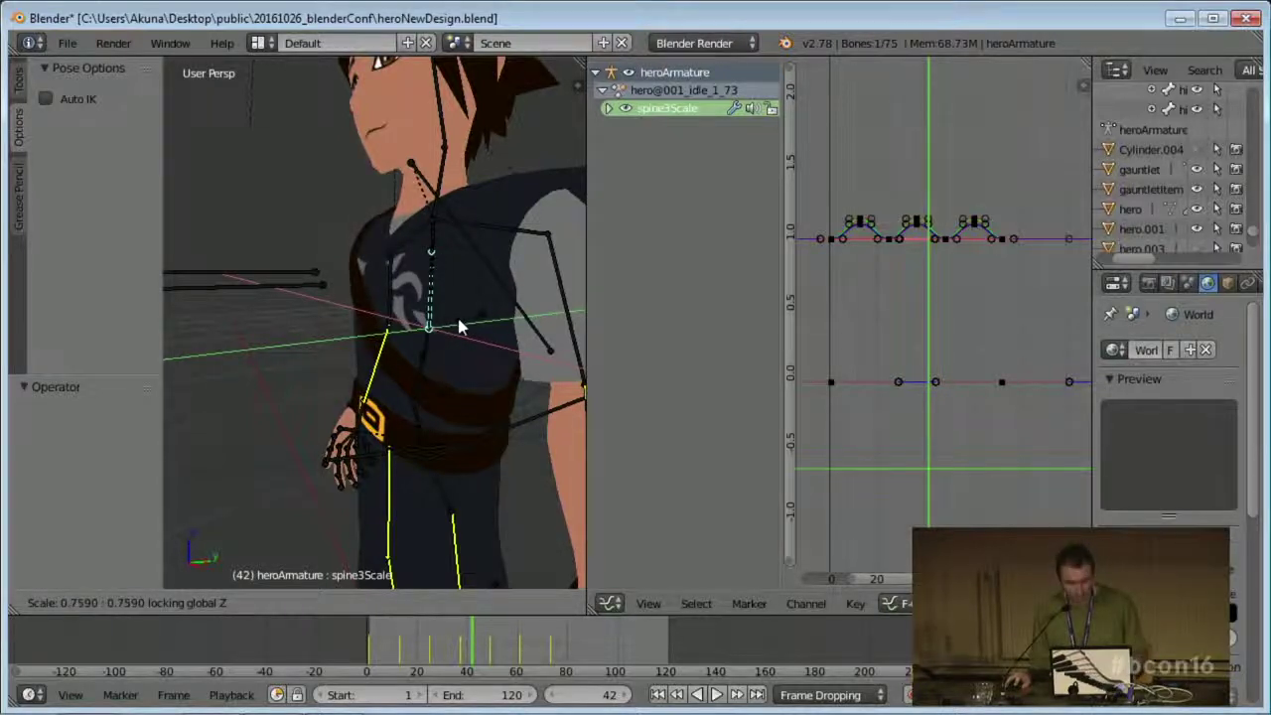
click(484, 318)
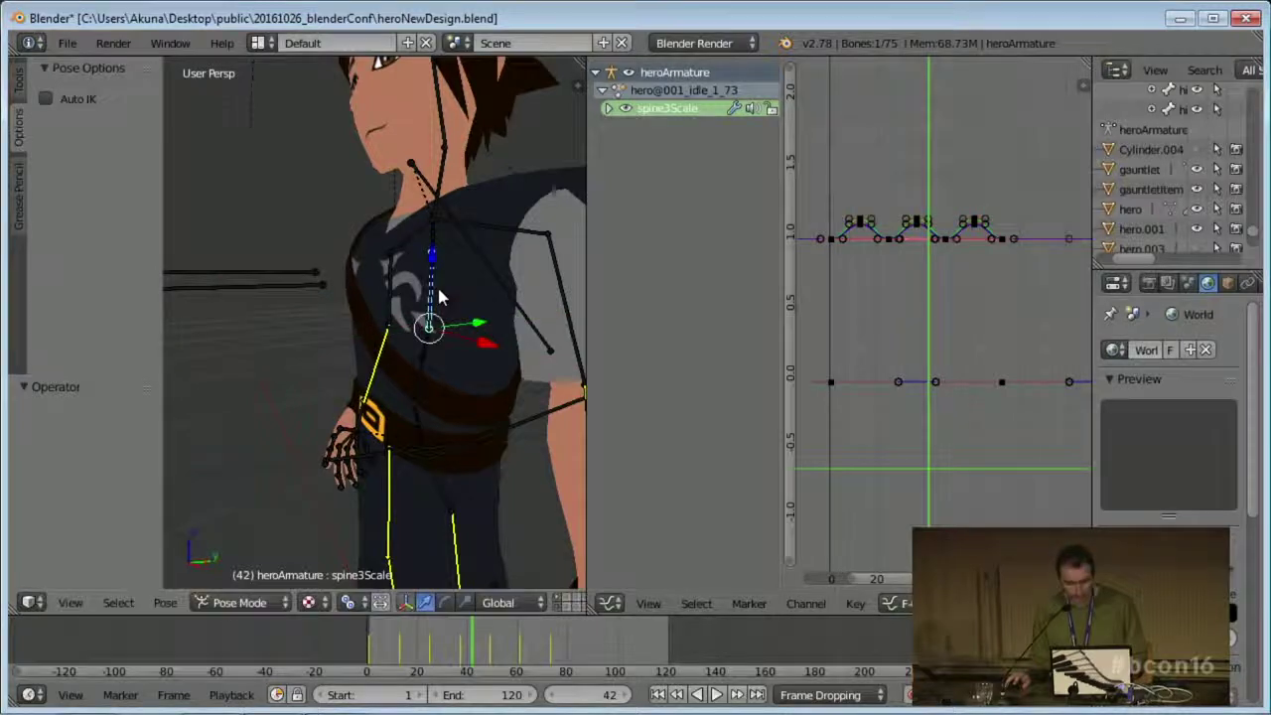
- Select the spine3 bone and try scaling it to test the effect on its child bones
right_click(440, 246)
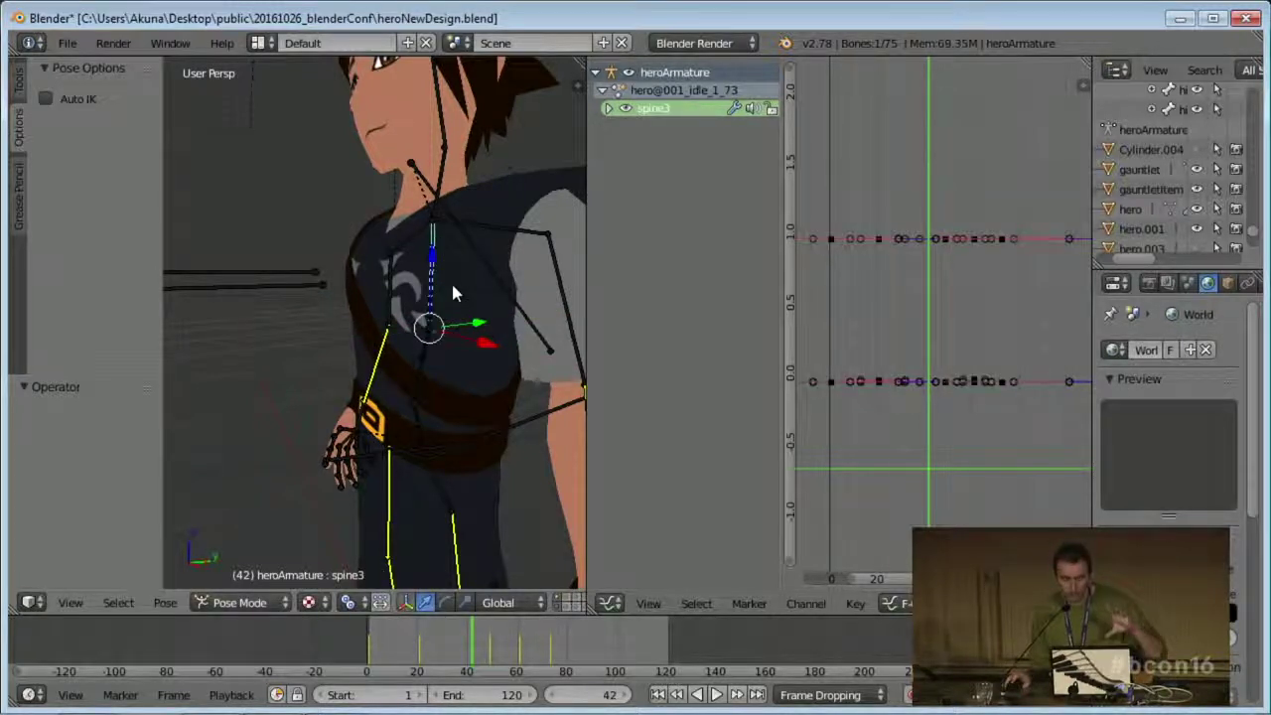
key(s)
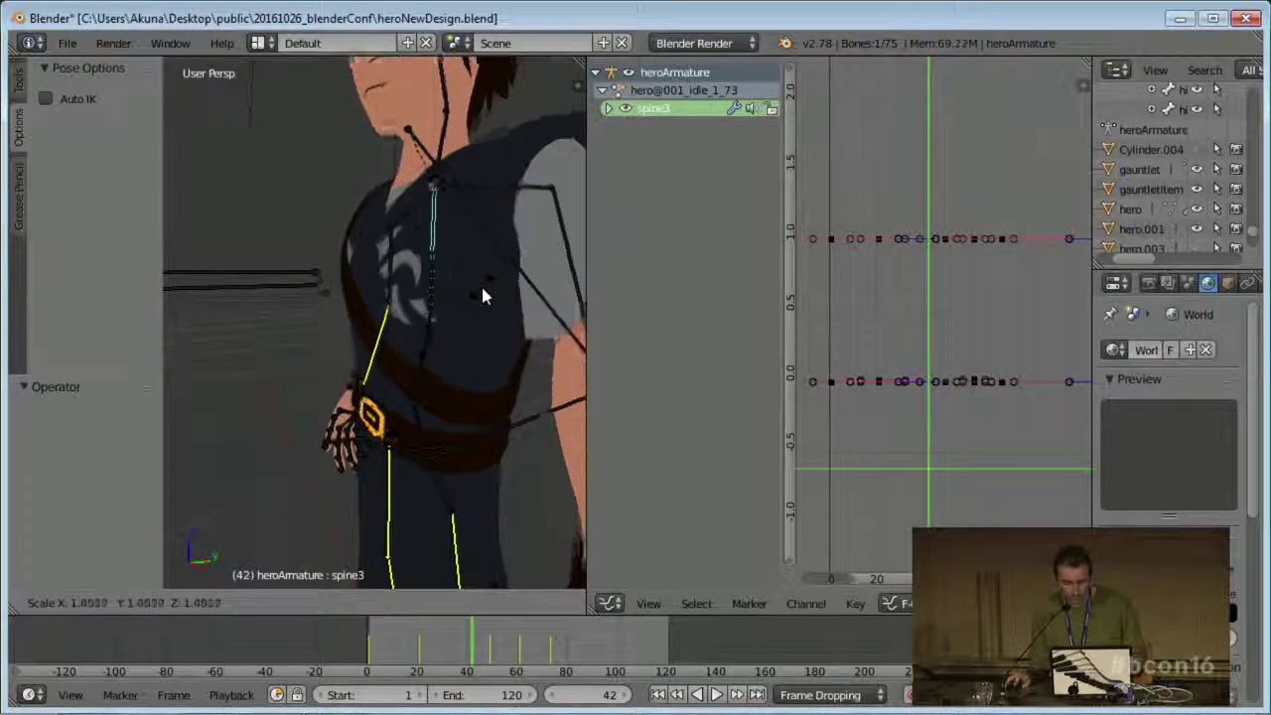
key(Escape)
scroll(438, 366, down, 4)
middle_drag(438, 367, 405, 249)
key(s)
right_click(422, 296)
scroll(423, 322, up, 4)
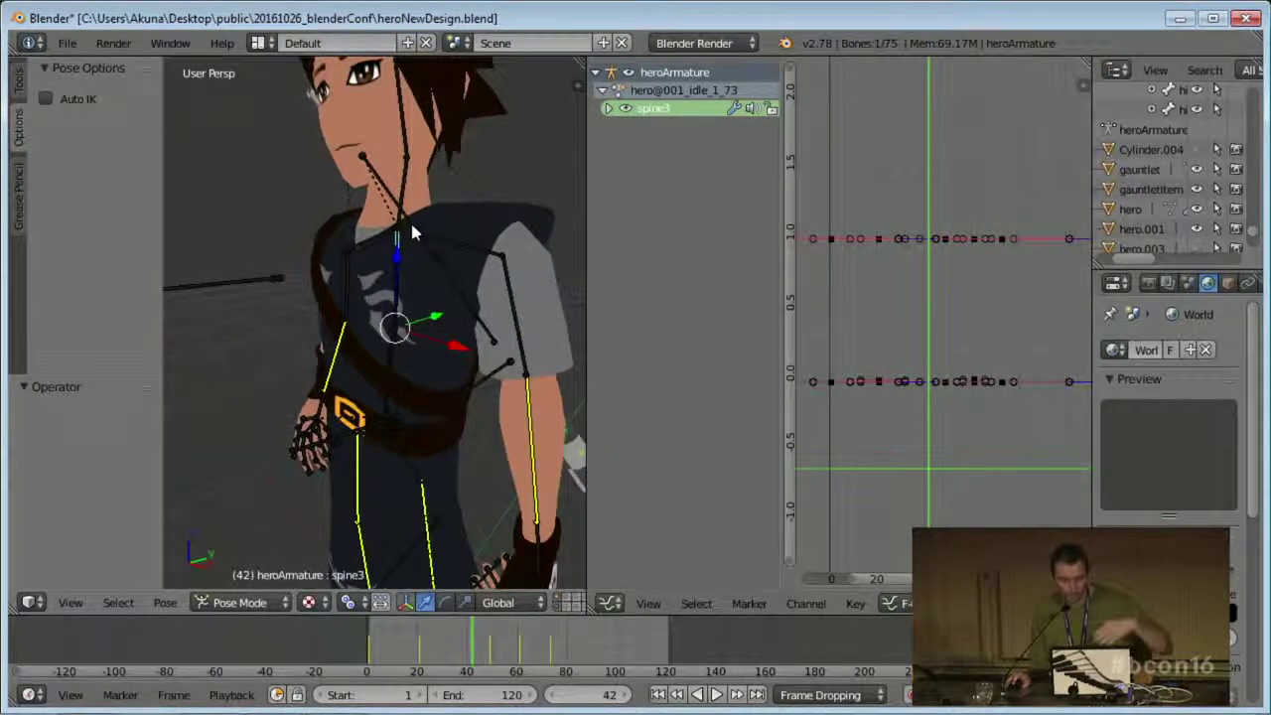
- Reselect the spine3Scale bone and try moving it forward from a side view, cancelling the move each time
right_click(397, 294)
middle_drag(398, 294, 364, 311)
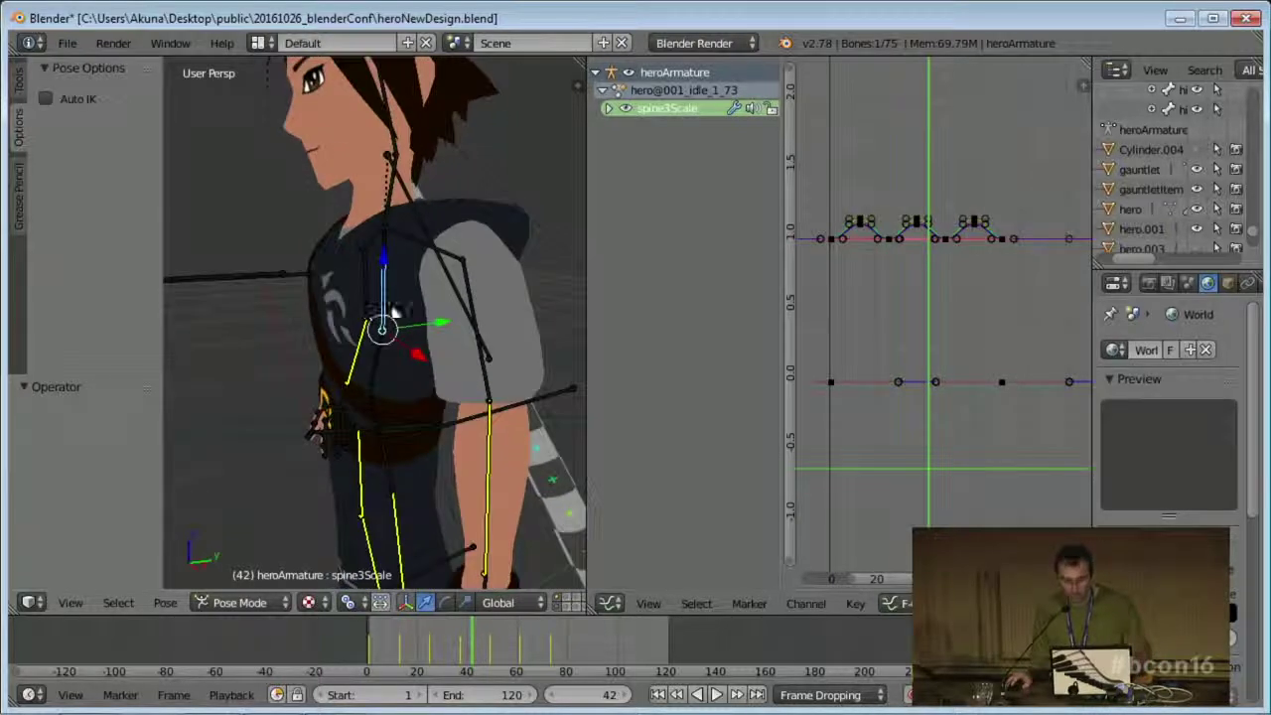
key(g)
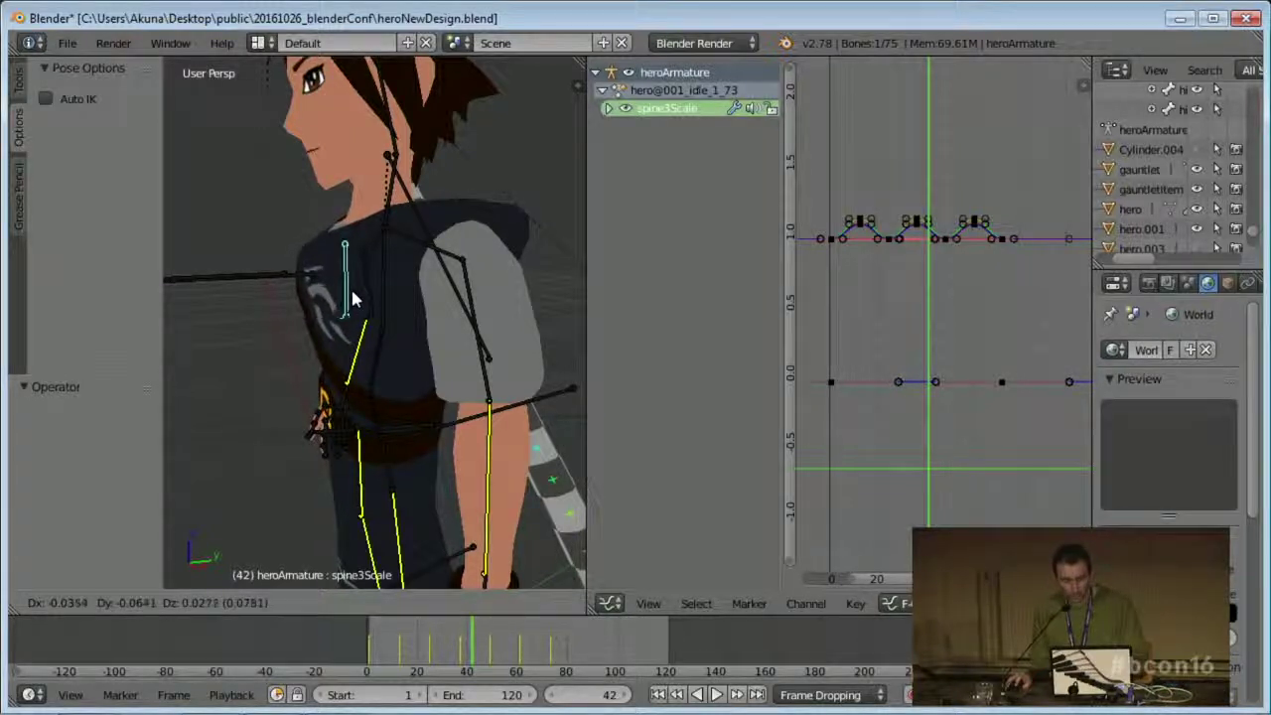
click(386, 272)
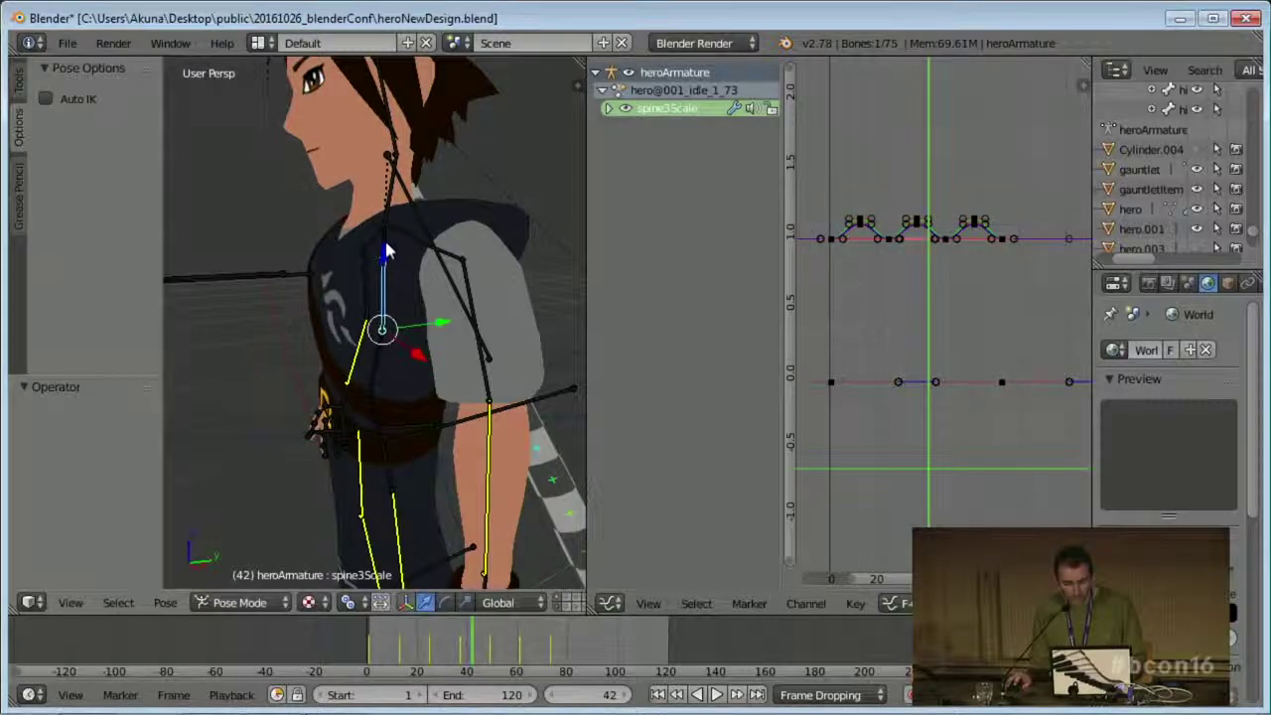
key(g)
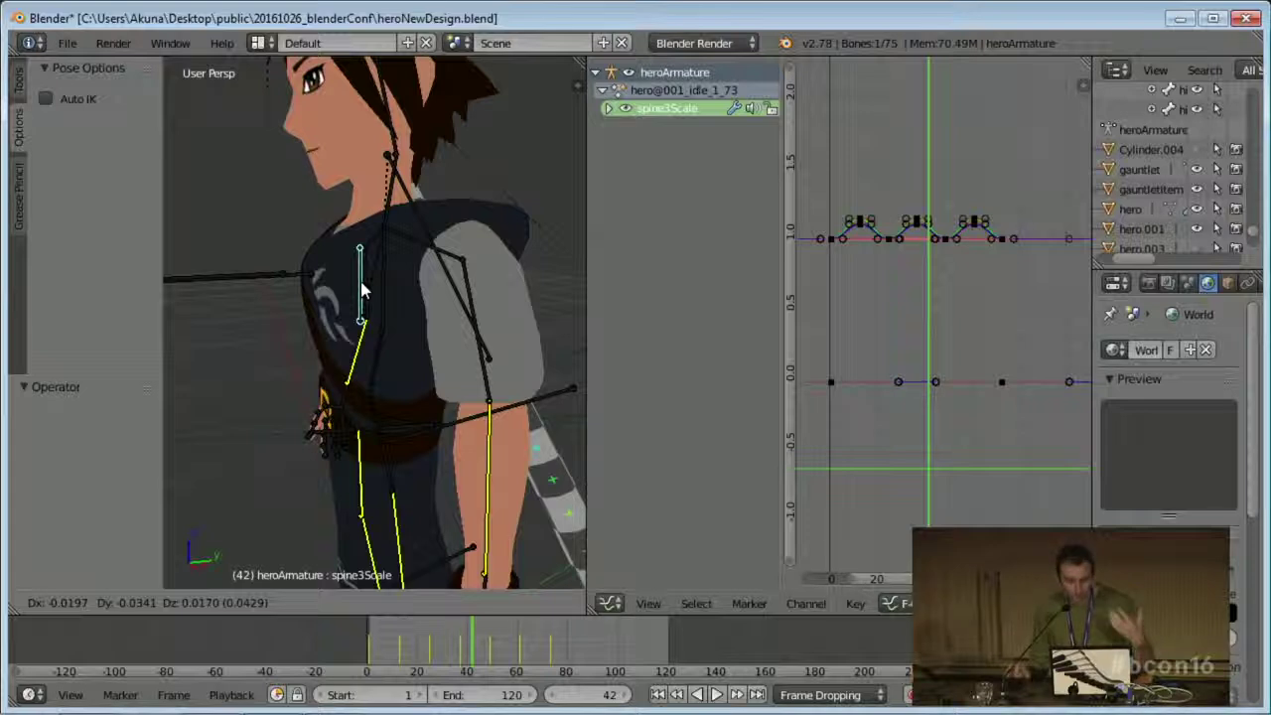
right_click(394, 290)
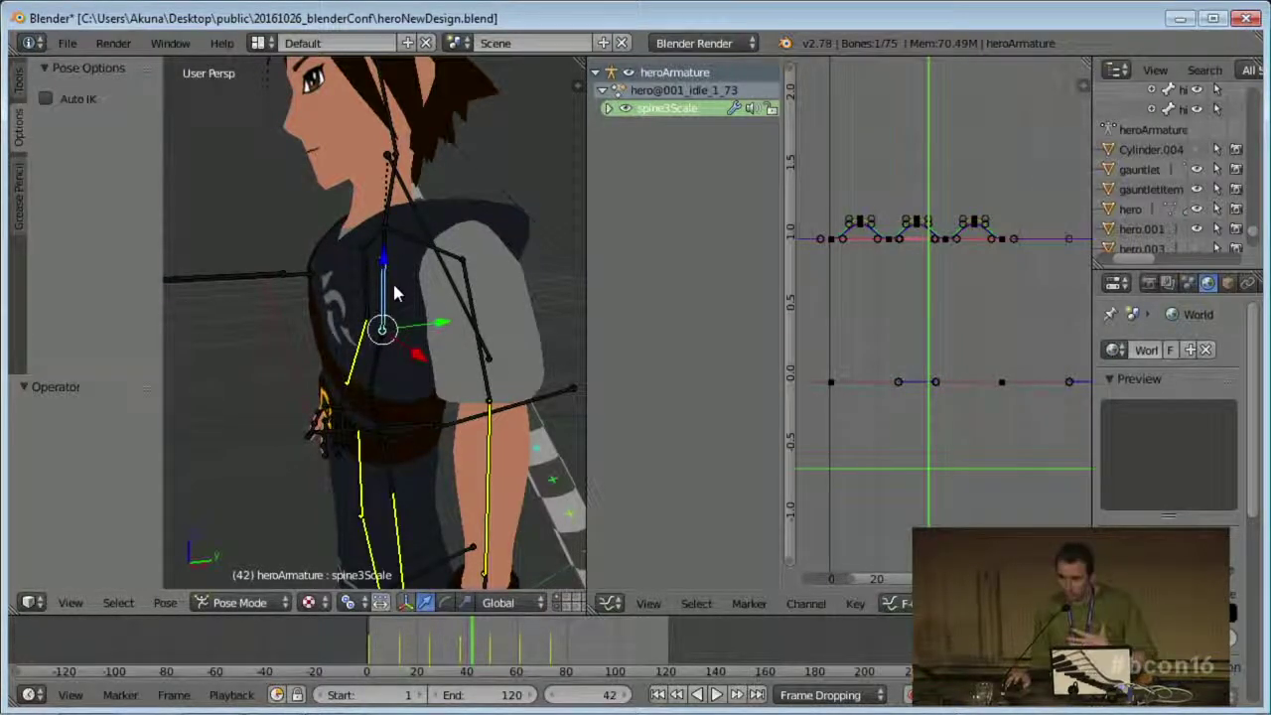
middle_drag(394, 291, 404, 298)
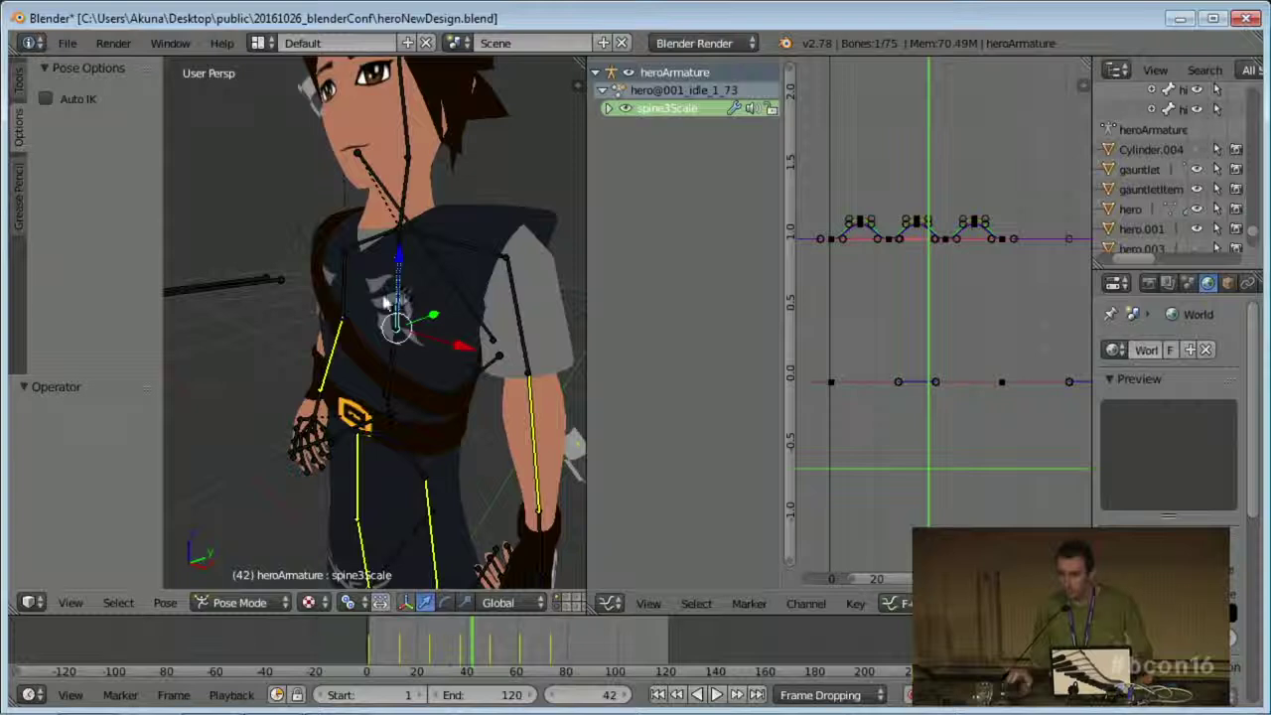
middle_drag(402, 338, 397, 325)
scroll(395, 331, down, 3)
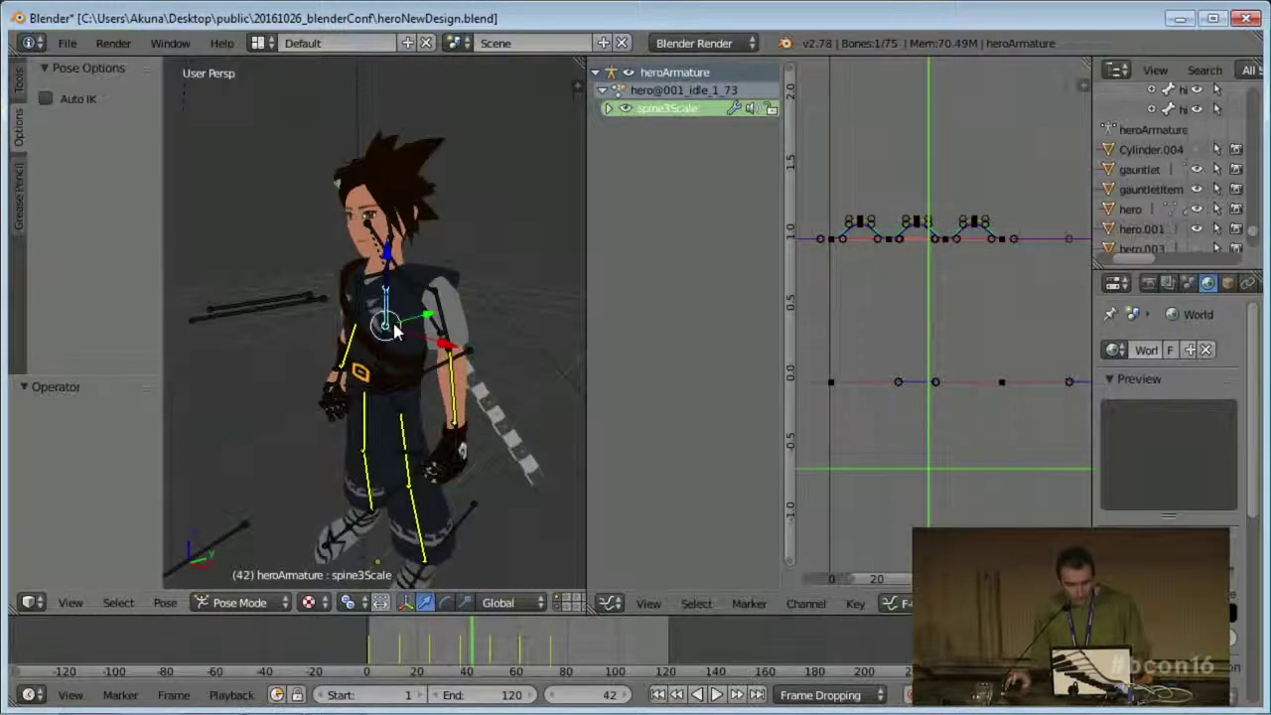
- Advance the presentation by one slide and open the recent file levelDesign.blend in Blender
key(alt+Tab)
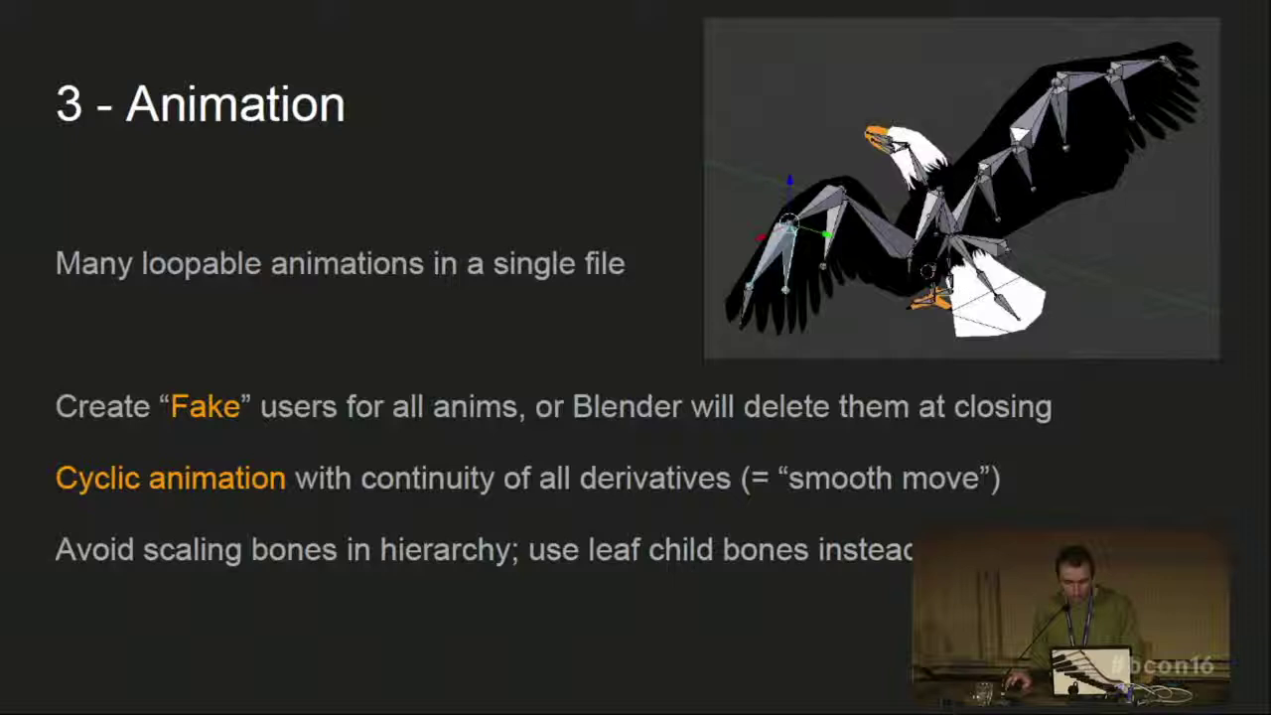
key(Right)
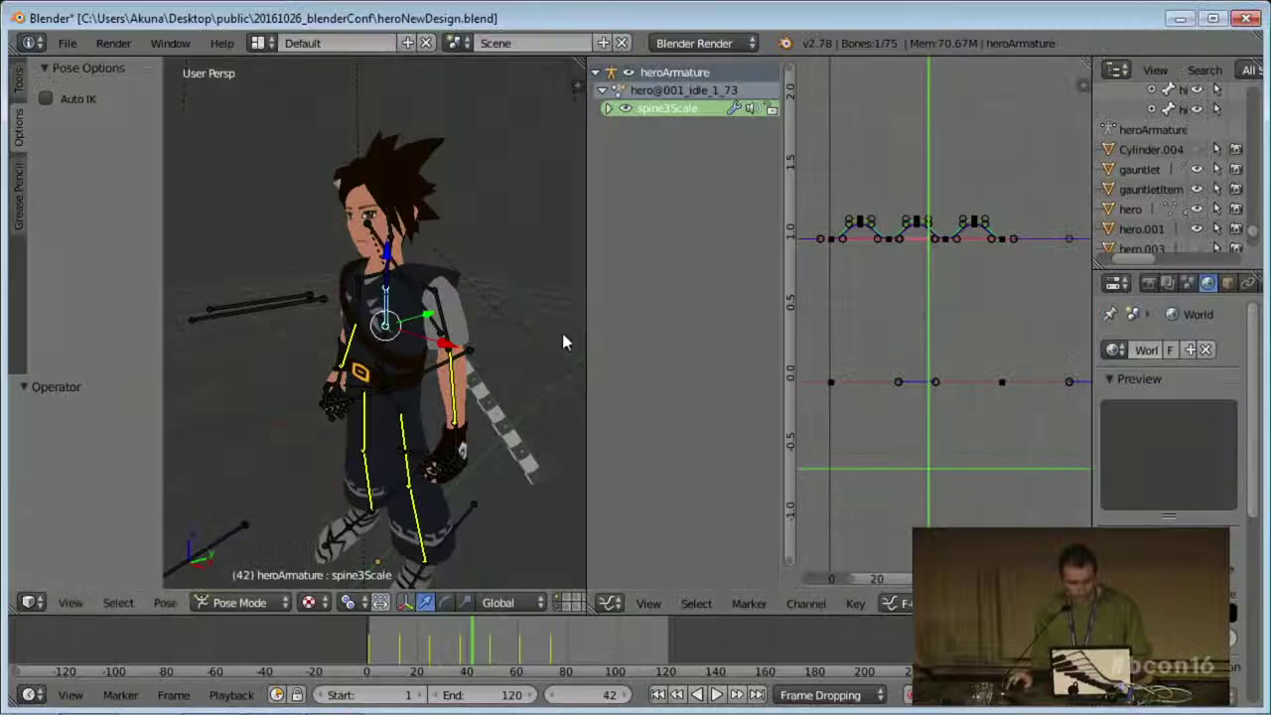
click(67, 43)
mouse_move(117, 108)
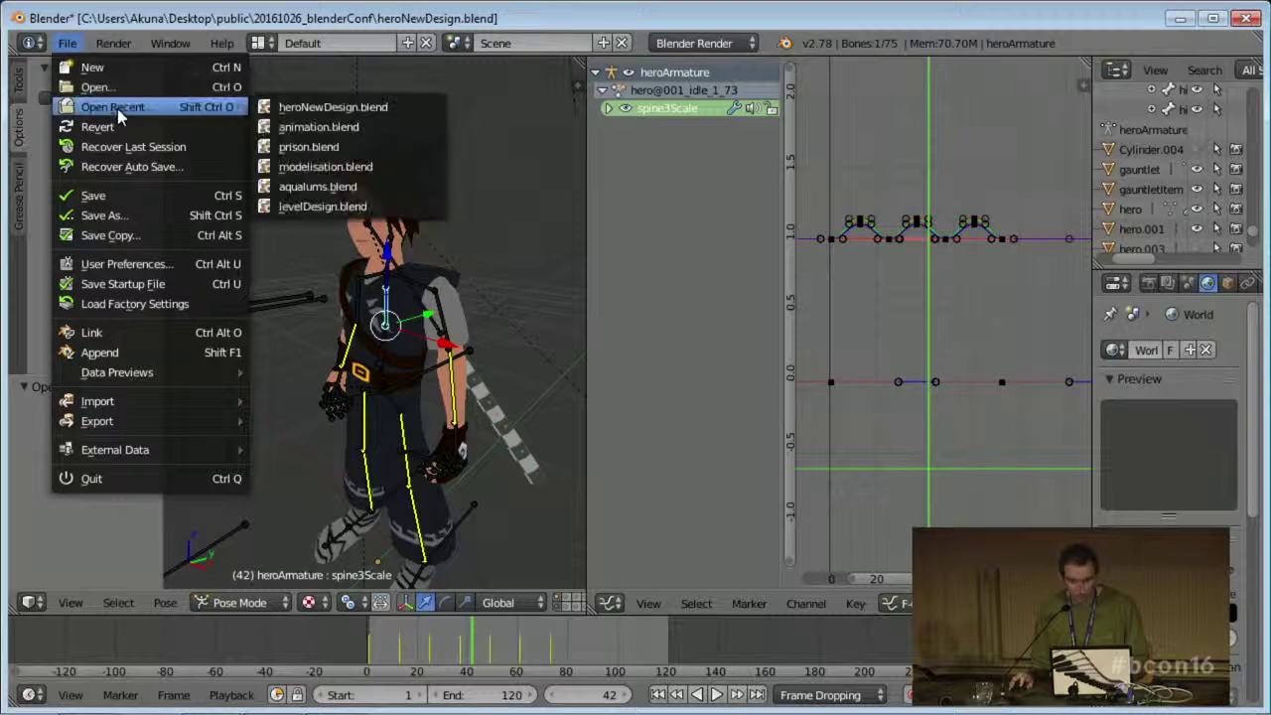
click(343, 205)
- Maximize the 3D view and bring the grass tuft on the terrain into close view
middle_drag(346, 212, 790, 308)
key(ctrl+Up)
scroll(642, 334, up, 4)
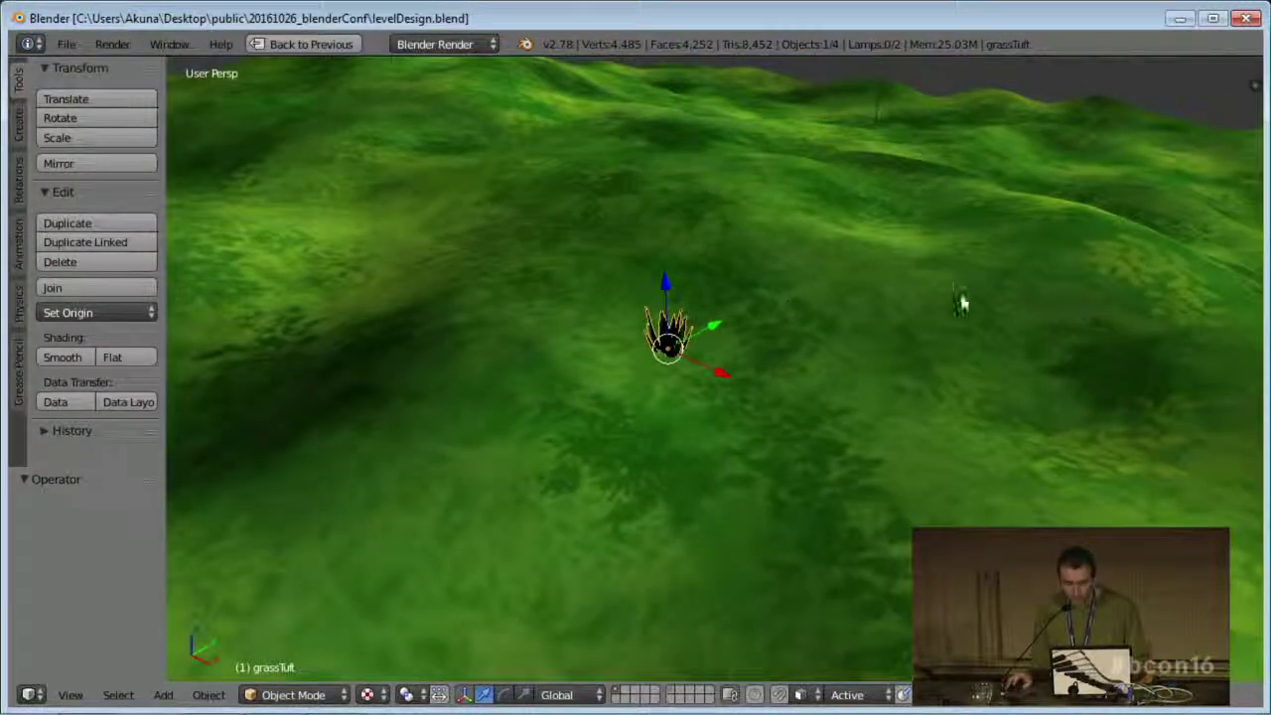
middle_drag(961, 303, 923, 357)
middle_drag(729, 358, 673, 395)
scroll(672, 395, up, 3)
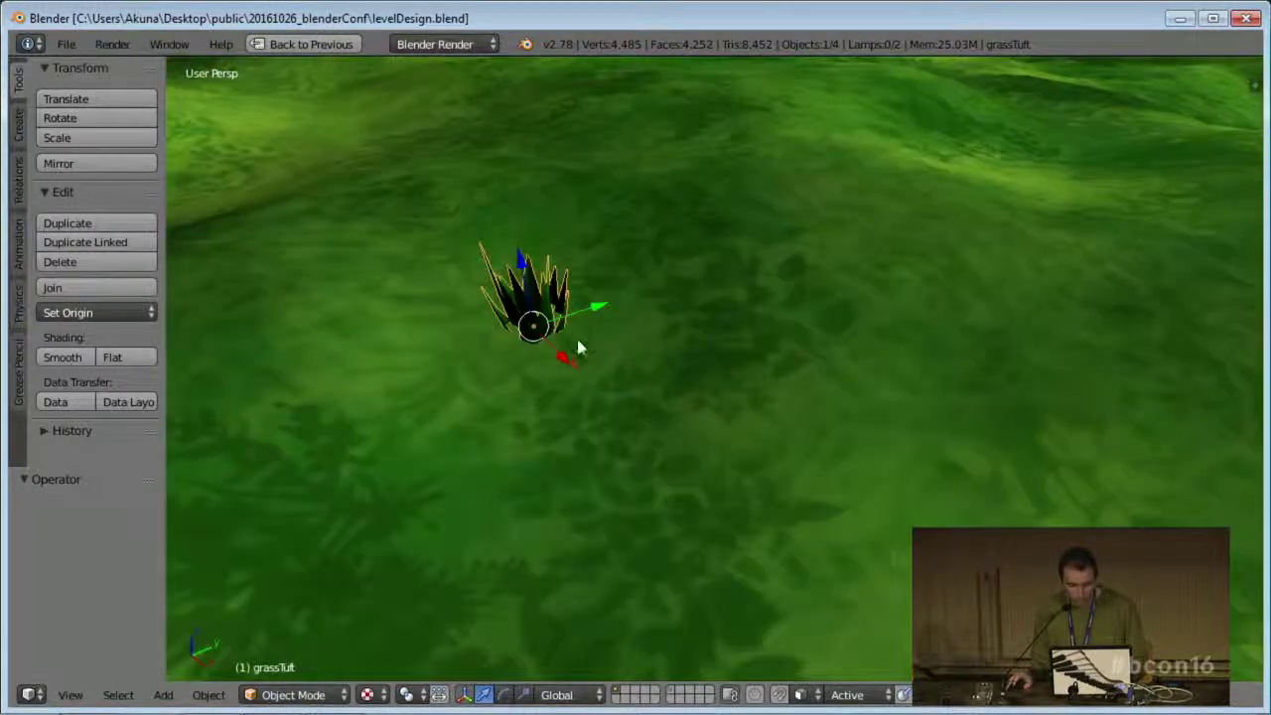
- Enable snapping with Face as the snap element and Active as the snap target
click(779, 695)
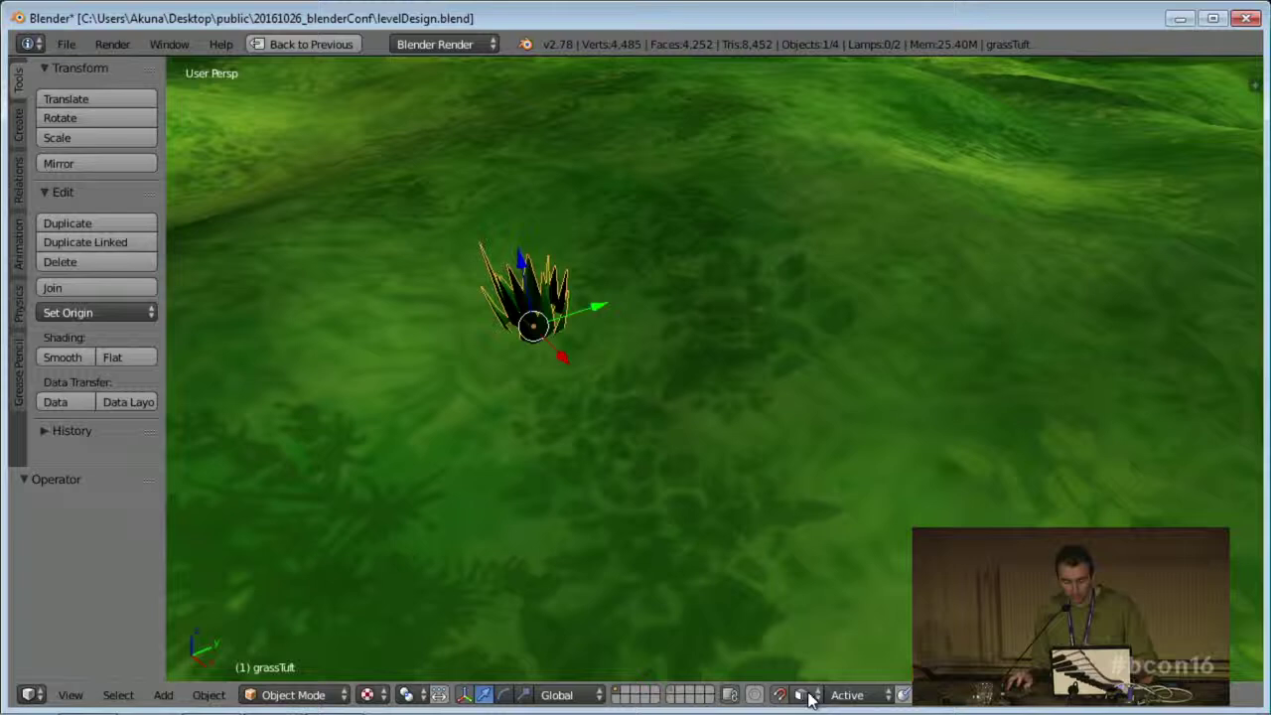
click(805, 695)
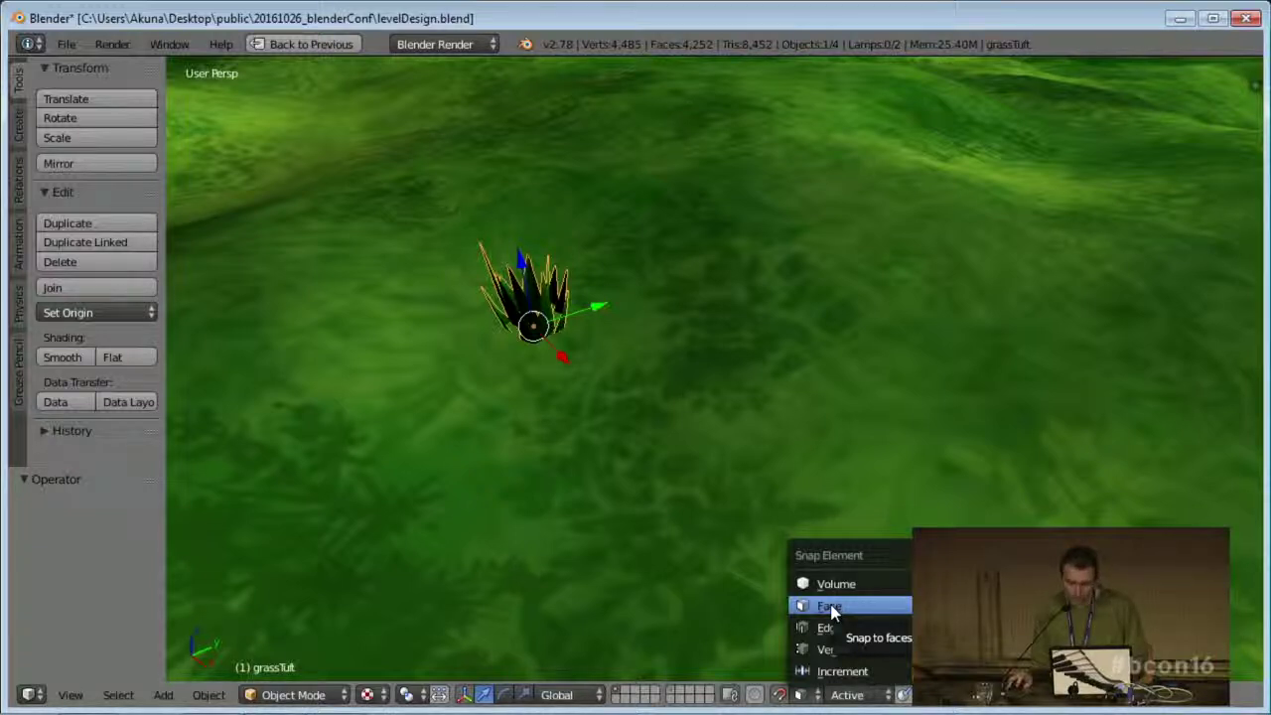
click(831, 608)
click(870, 695)
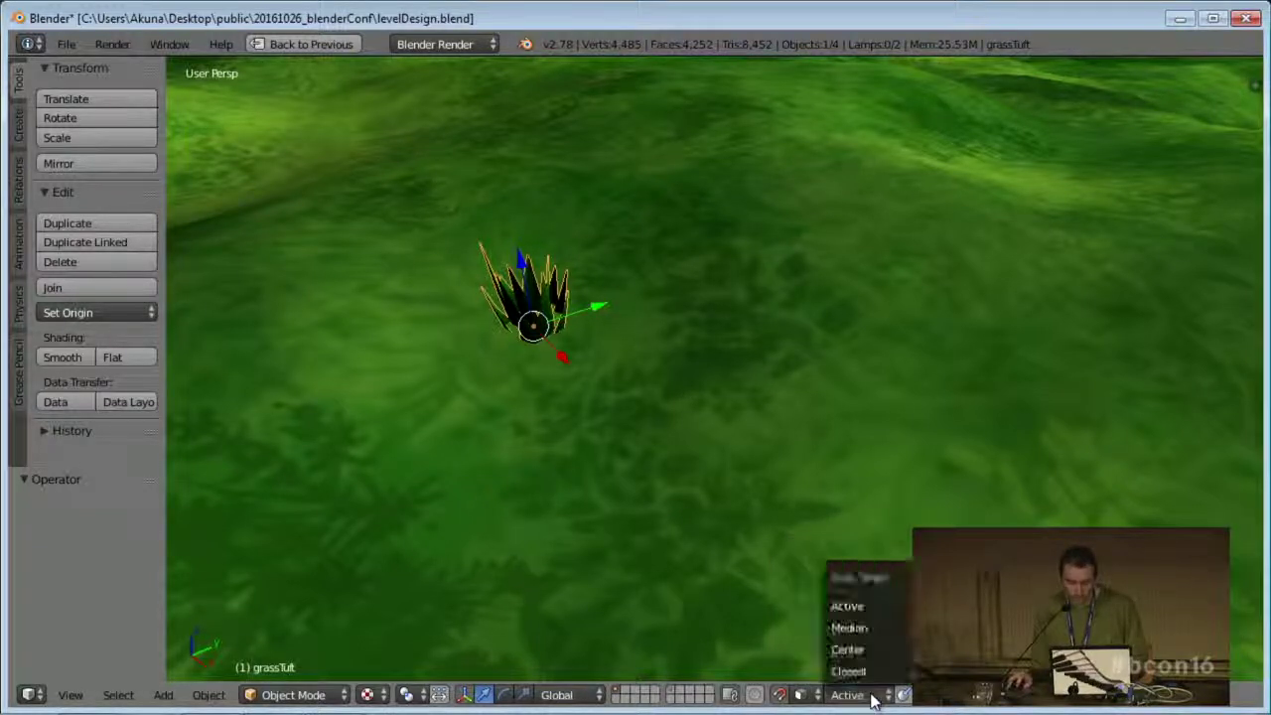
click(872, 607)
- Duplicate the grass tuft three times, snapping each copy onto the terrain around the original
middle_drag(795, 576, 532, 366)
key(shift+d)
click(678, 318)
key(shift+d)
click(842, 386)
key(shift+d)
click(667, 470)
click(667, 471)
middle_drag(845, 526, 758, 424)
scroll(741, 477, up, 3)
shift+middle_drag(657, 437, 719, 483)
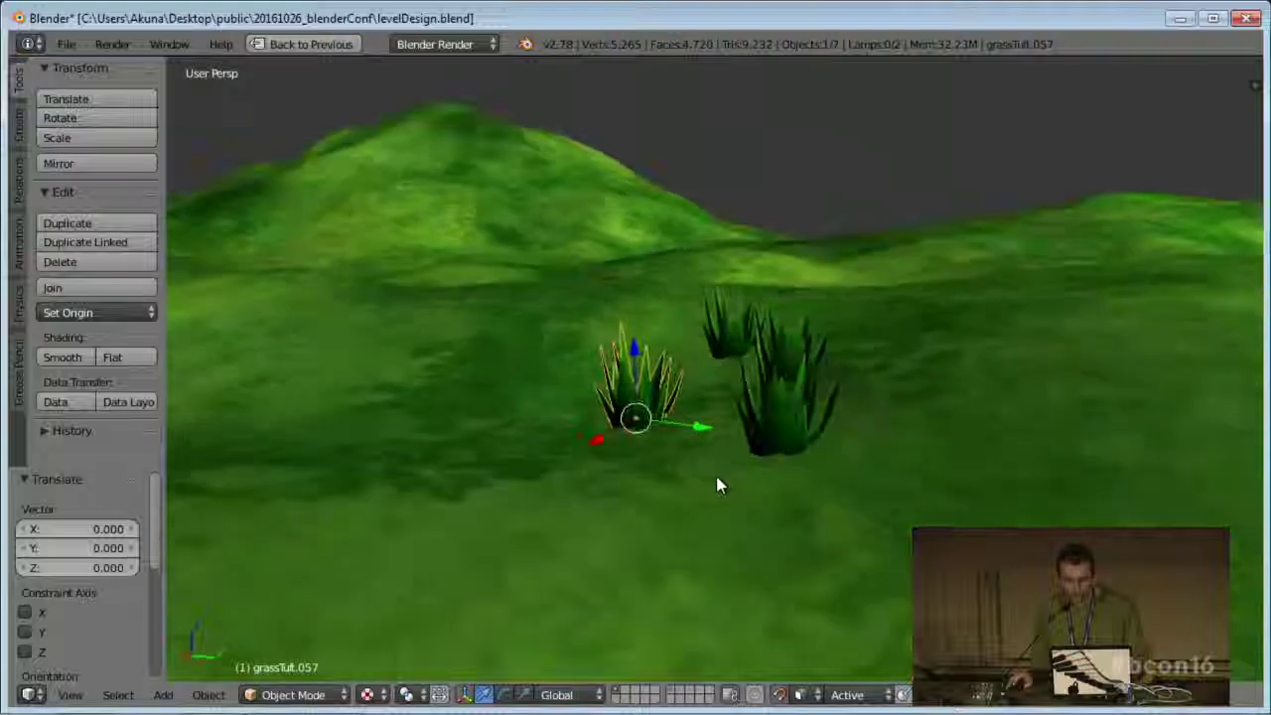
middle_drag(772, 431, 766, 389)
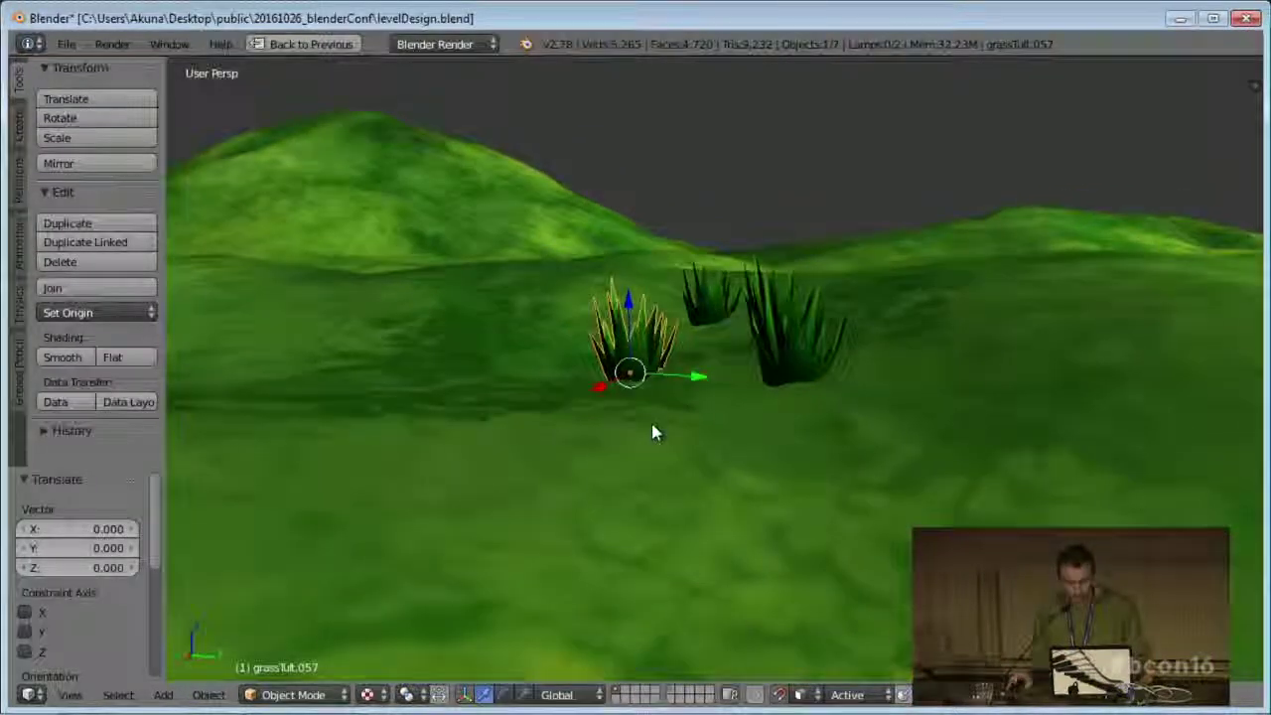
- Duplicate the leftmost grass tuft and snap the copy onto the terrain beside it
scroll(651, 423, up, 5)
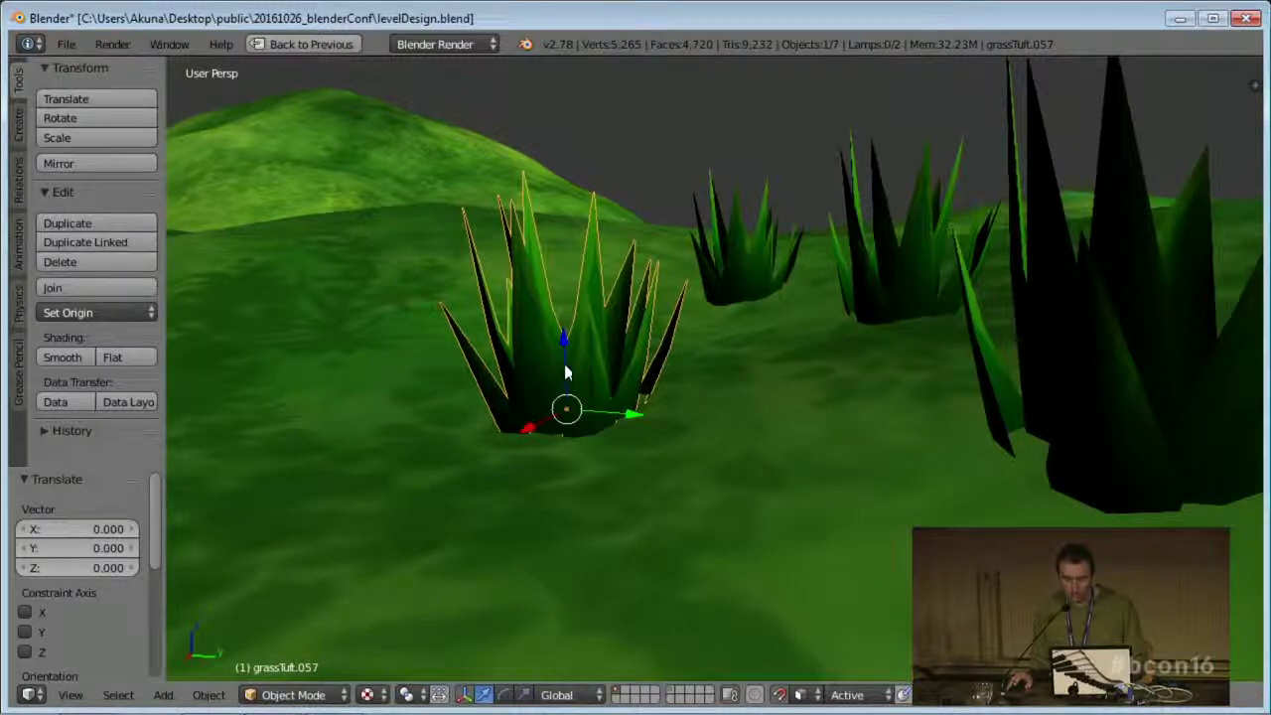
shift+middle_drag(590, 421, 557, 302)
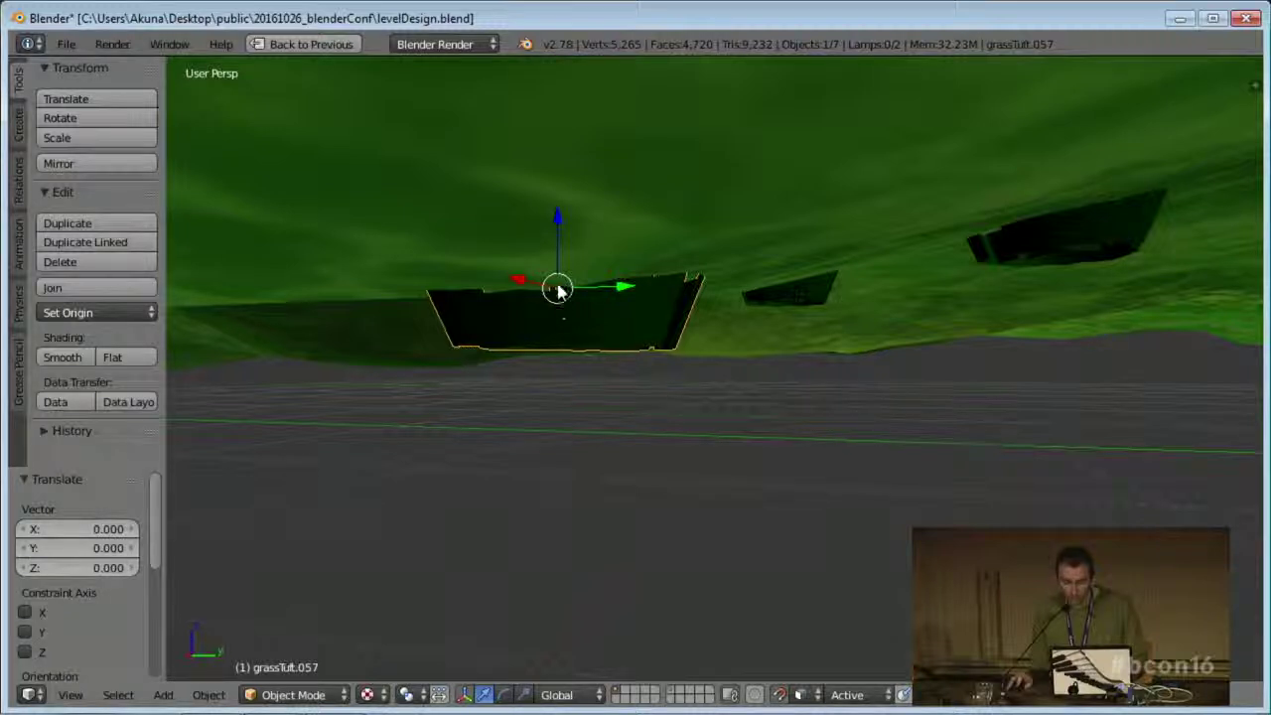
scroll(658, 267, down, 5)
middle_drag(667, 302, 681, 383)
scroll(686, 390, down, 5)
key(shift+d)
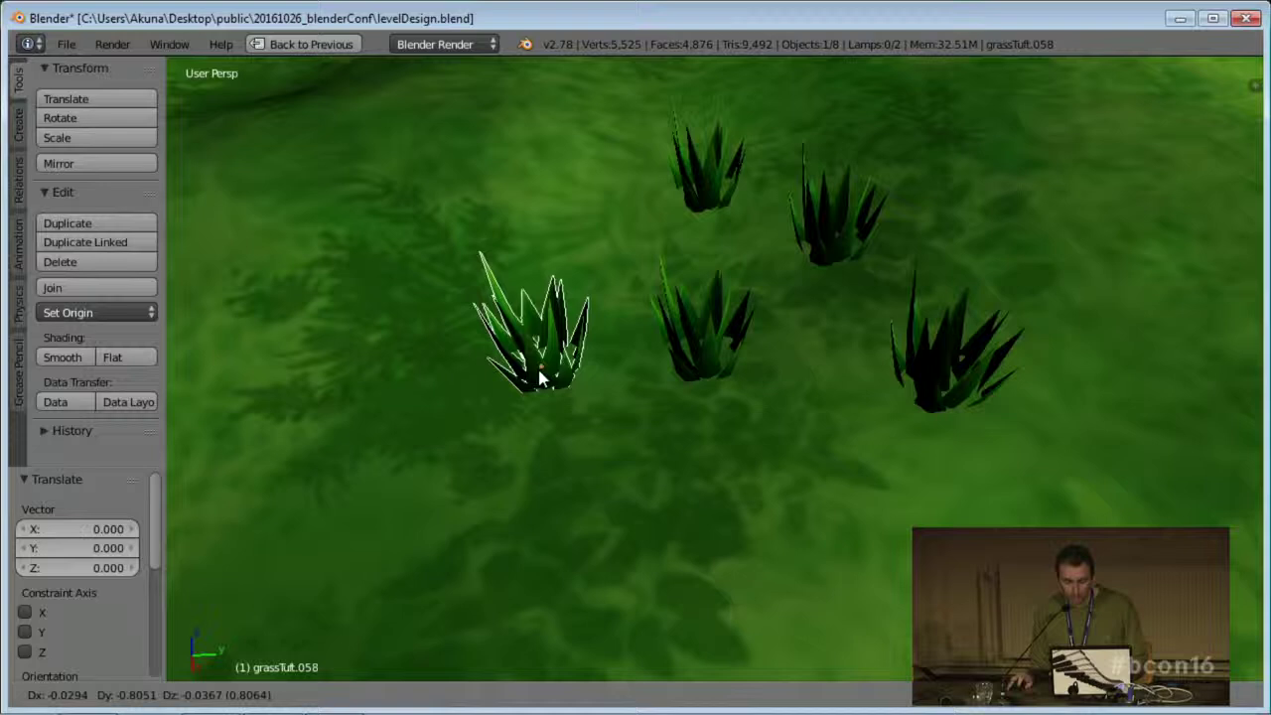
click(537, 366)
- Examine from close-up, low and raised viewpoints how the newly placed tuft sits on the terrain
middle_drag(633, 428, 606, 274)
scroll(687, 360, up, 5)
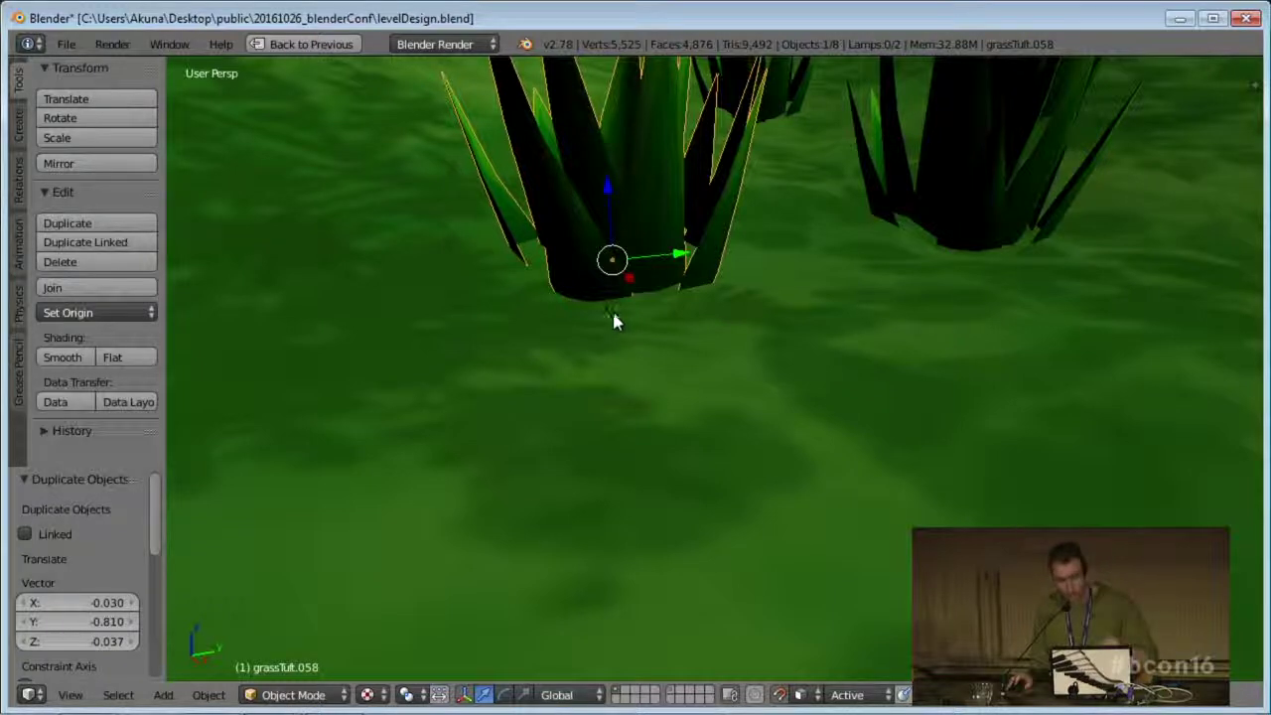
middle_drag(775, 313, 596, 337)
scroll(596, 338, down, 2)
middle_drag(721, 340, 661, 372)
scroll(736, 293, down, 3)
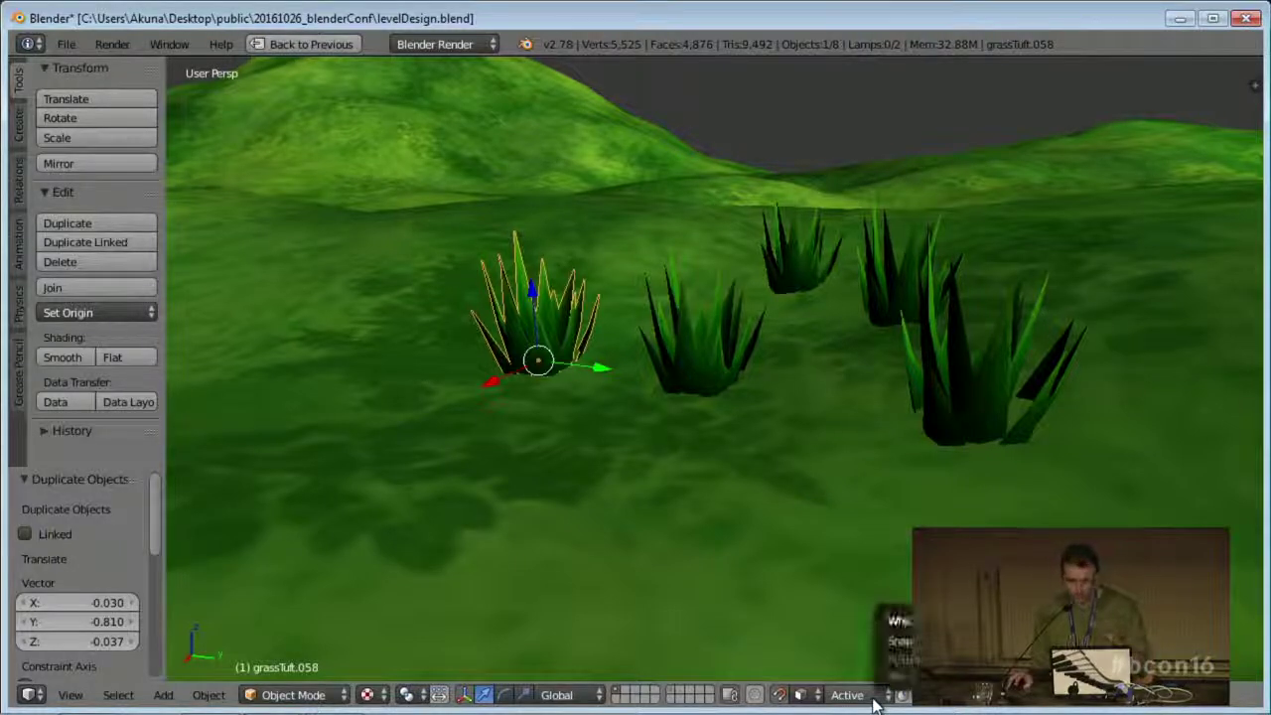
middle_drag(709, 434, 741, 471)
scroll(741, 471, down, 2)
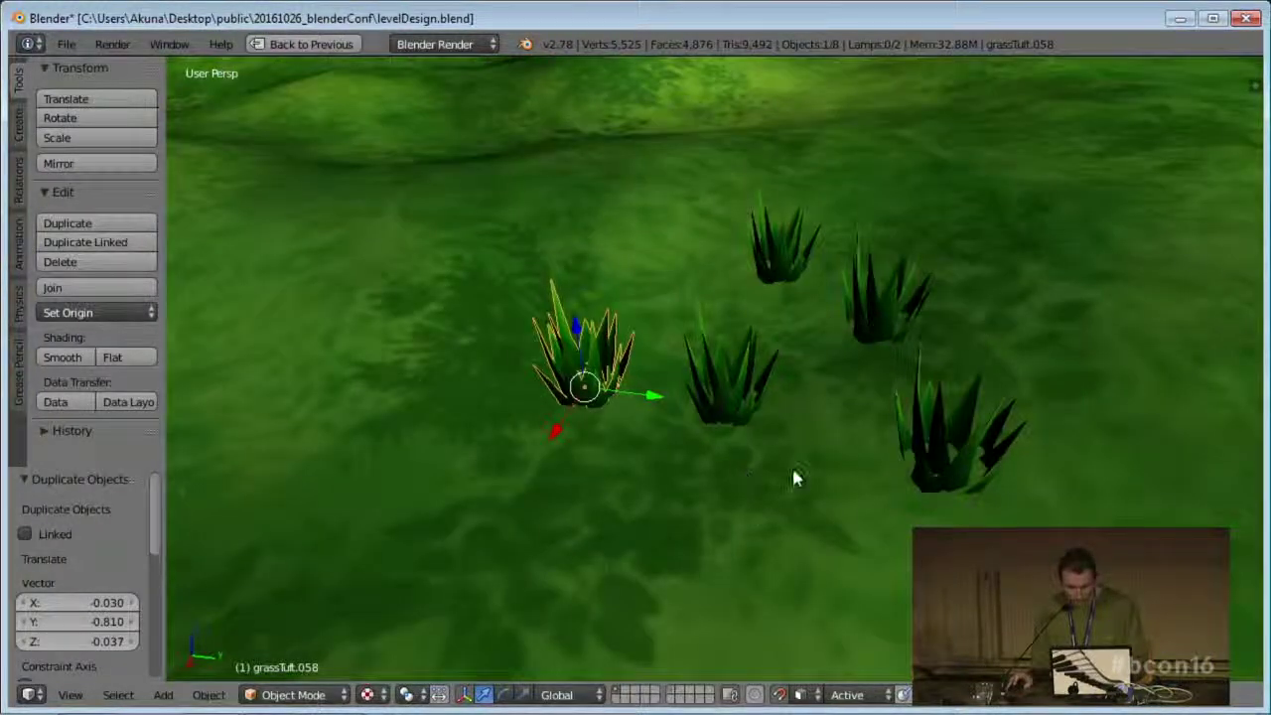
scroll(795, 479, down, 5)
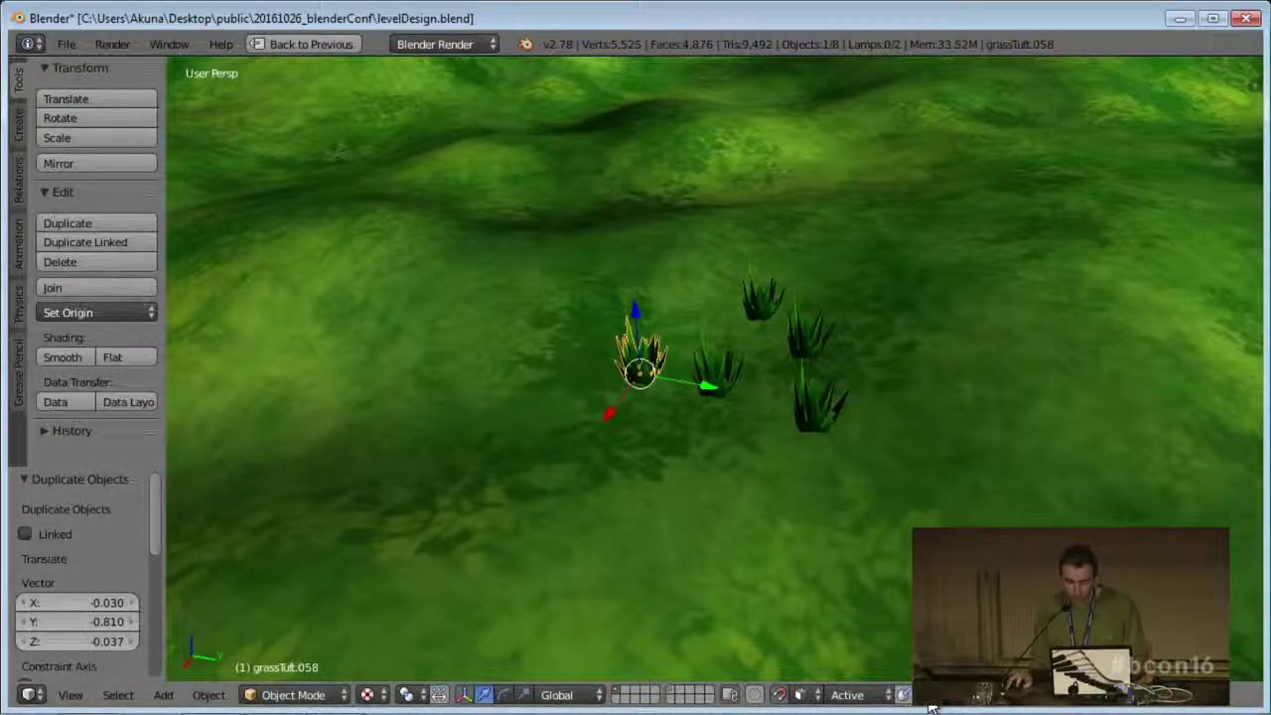
middle_drag(830, 533, 778, 496)
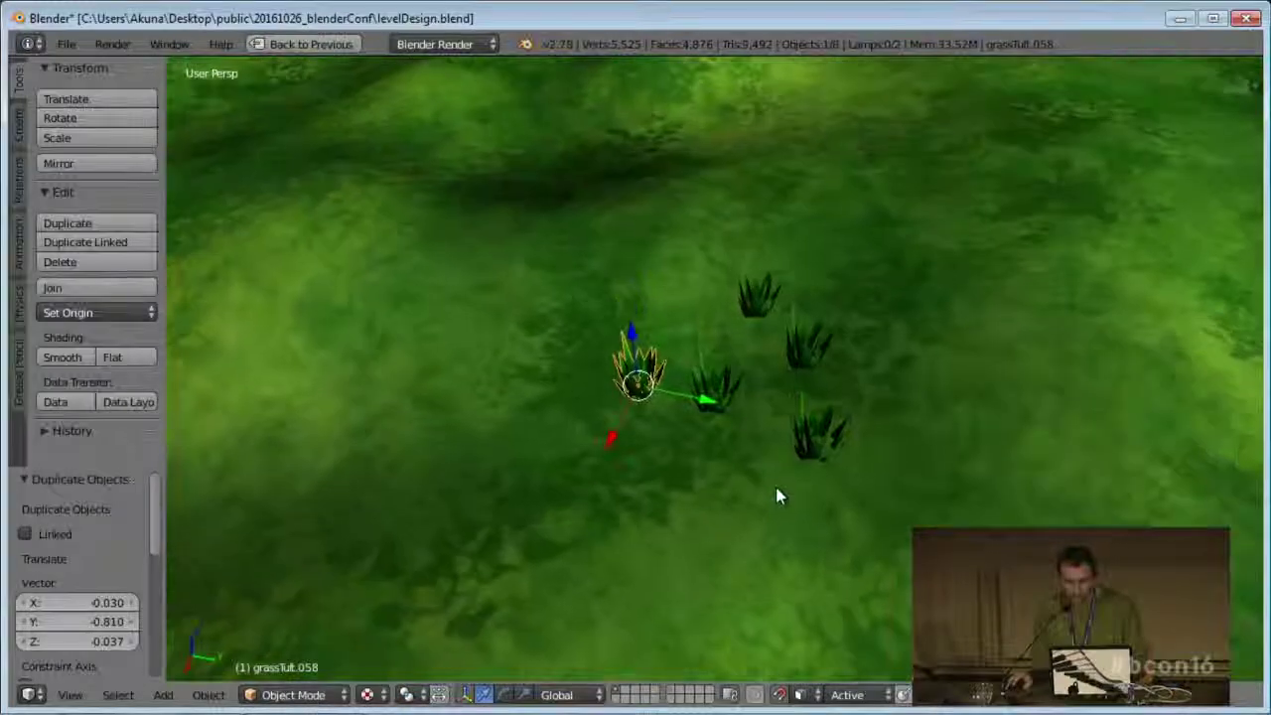
- Select all five grass tufts and duplicate them as a group, snapping the copies onto the terrain
shift+right_click(728, 393)
shift+right_click(821, 423)
shift+right_click(800, 342)
shift+right_click(750, 294)
middle_drag(750, 296, 807, 440)
scroll(806, 447, down, 3)
key(shift+d)
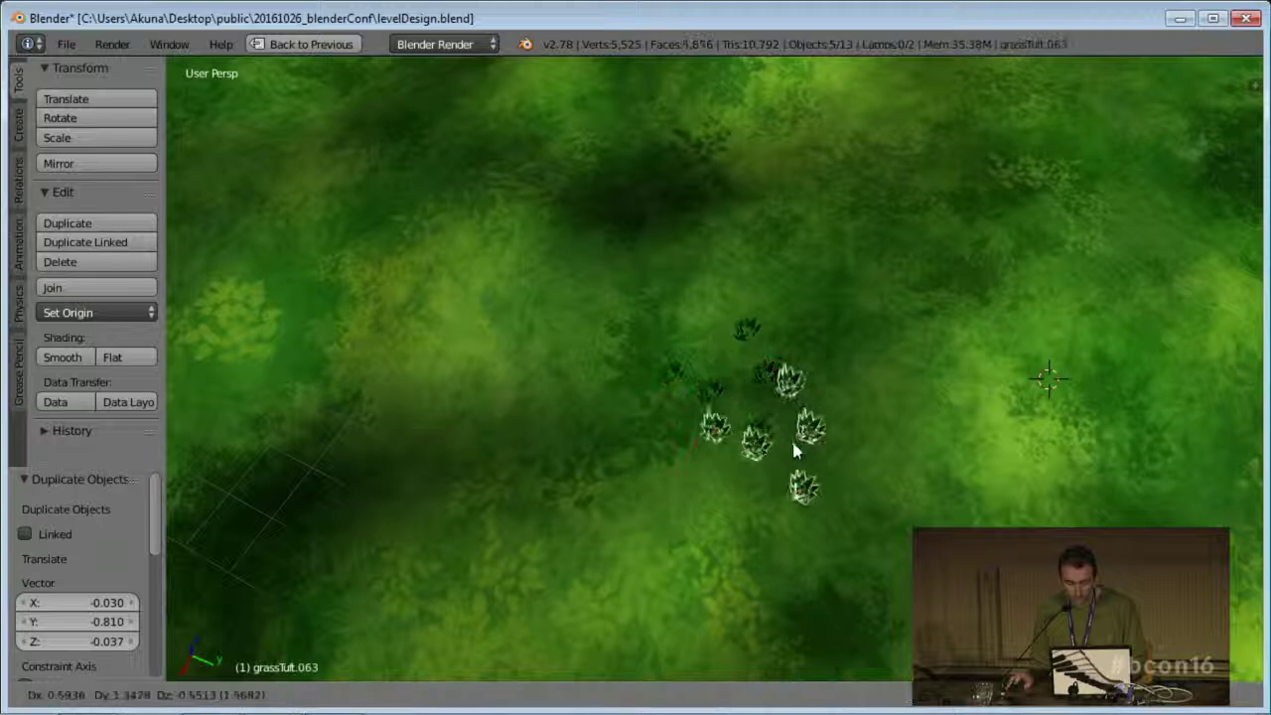
click(795, 452)
- Duplicate the five selected tufts onto the terrain beyond the first groups and rotate them about -68° around the Z axis
key(shift+d)
click(894, 342)
key(r)
key(z)
click(874, 450)
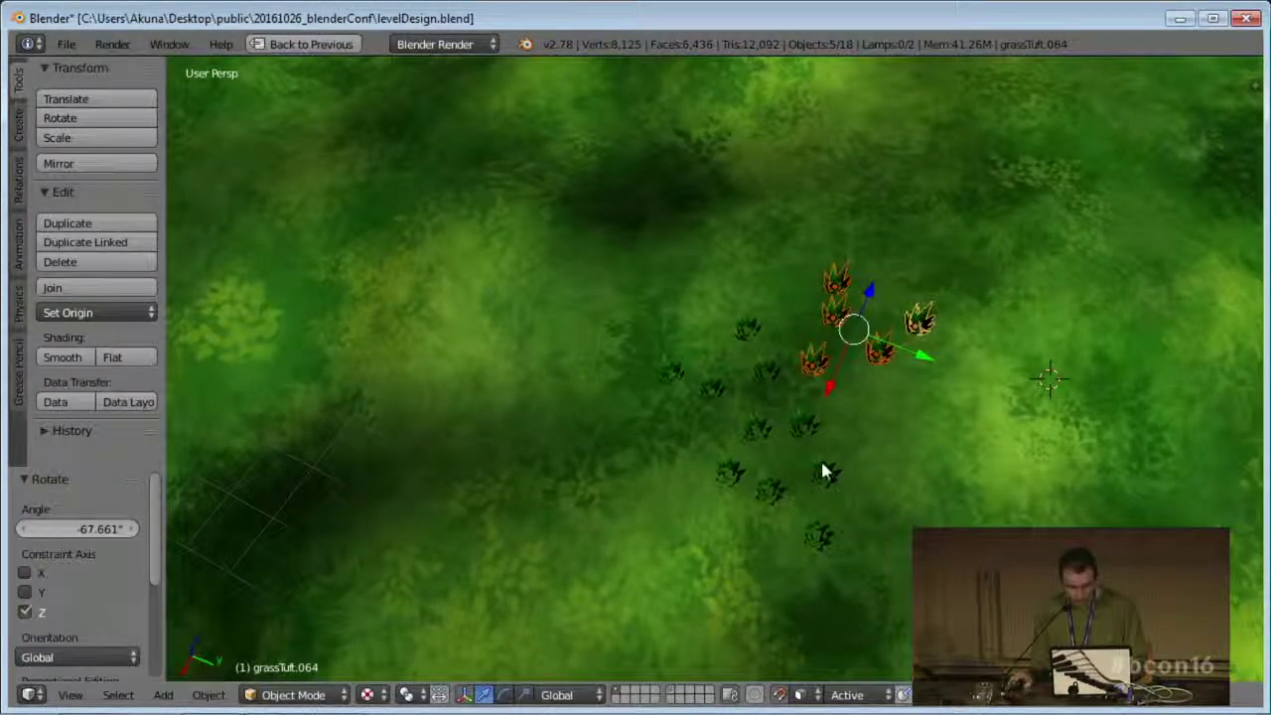
- Place another copy of the five-tuft group on the terrain and rotate it about -65° around the Z axis
middle_drag(822, 471, 902, 369)
key(shift+d)
click(919, 437)
key(r)
key(z)
click(927, 529)
- Select a single tuft from the newest group and duplicate it onto the bare ground close by
shift+middle_drag(896, 530, 831, 402)
right_click(833, 307)
scroll(836, 320, up, 5)
shift+middle_drag(877, 284, 783, 403)
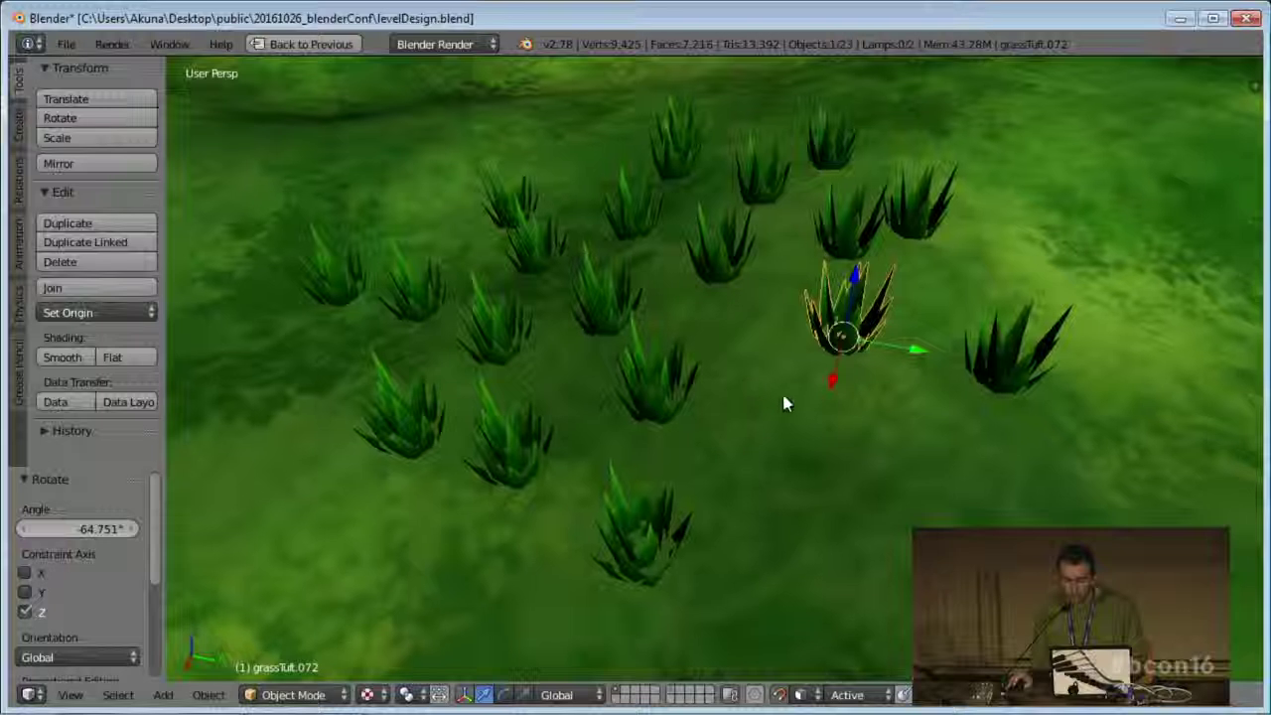
mouse_move(843, 326)
middle_down()
mouse_move(838, 363)
mouse_move(815, 361)
mouse_move(840, 306)
mouse_move(822, 323)
middle_up()
key(shift+d)
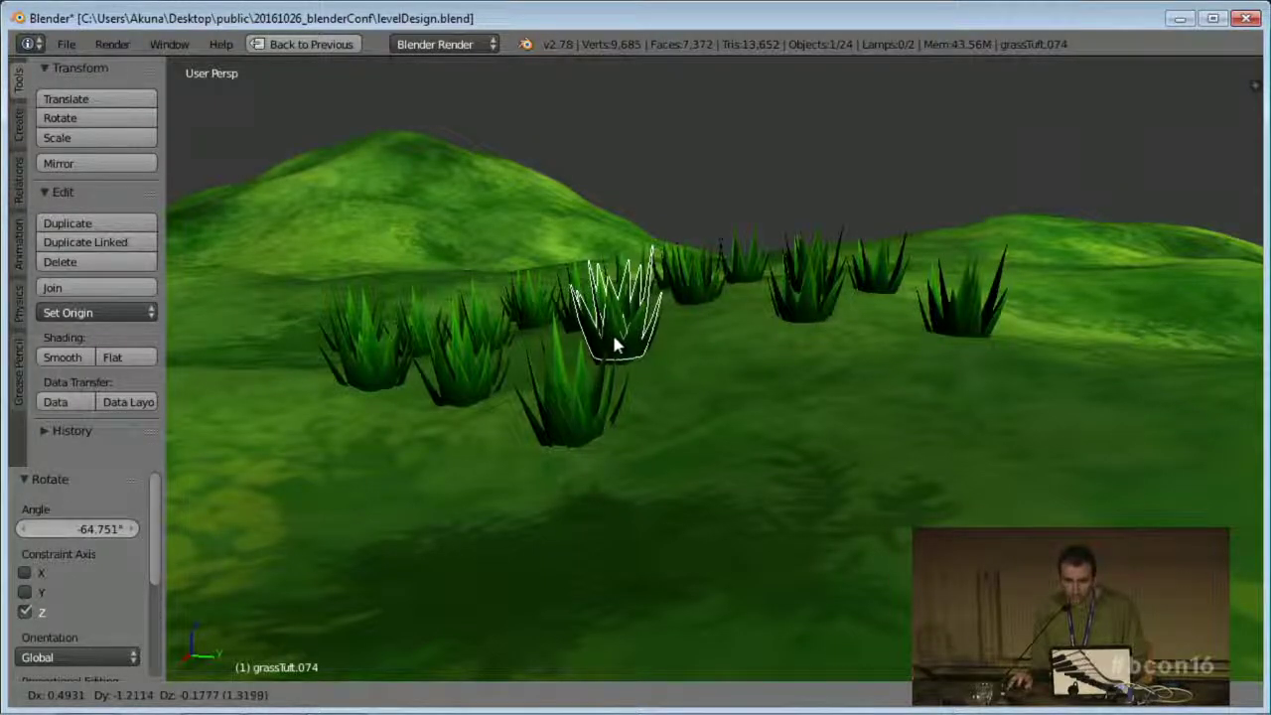
click(768, 375)
middle_drag(868, 361, 865, 412)
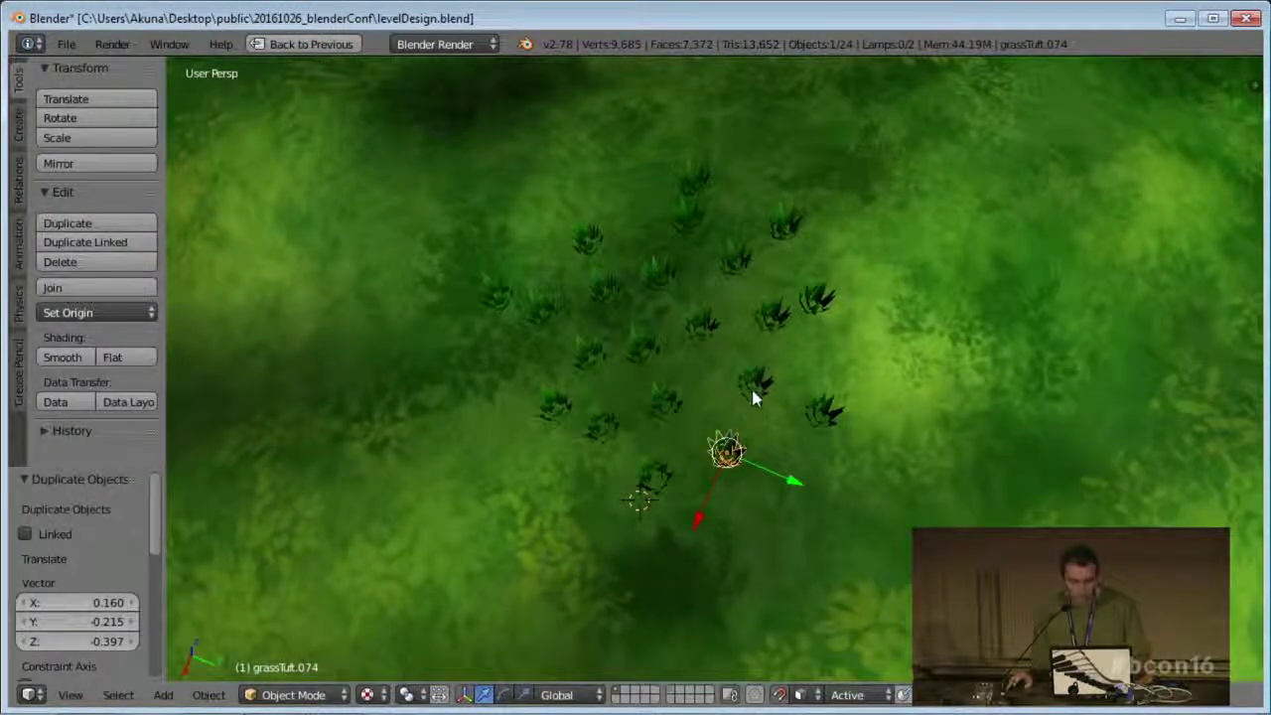
- Select the terrain plane and hide it so only the grass tufts remain in view
middle_drag(757, 402, 761, 415)
middle_drag(769, 470, 814, 434)
middle_drag(799, 377, 833, 404)
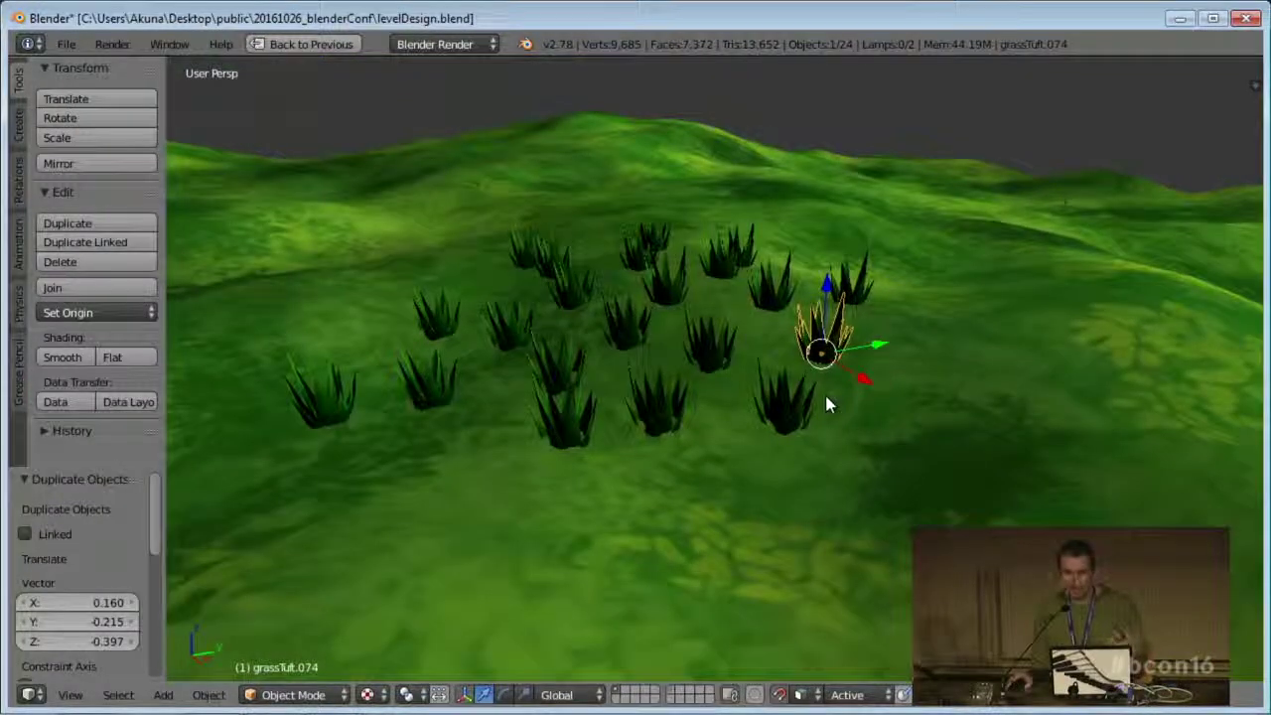
middle_drag(965, 413, 945, 414)
right_click(947, 418)
scroll(951, 424, down, 4)
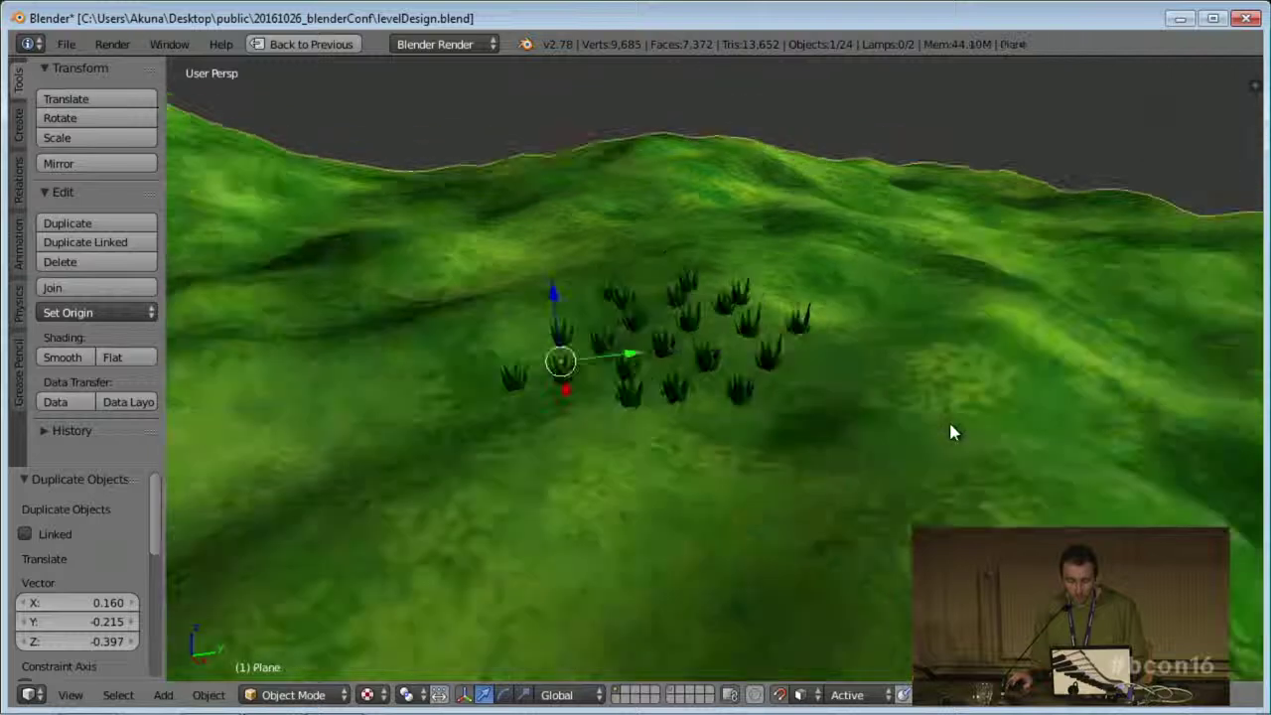
key(h)
- Select the front grass tuft, enable proportional editing, and try scaling from it
right_click(740, 393)
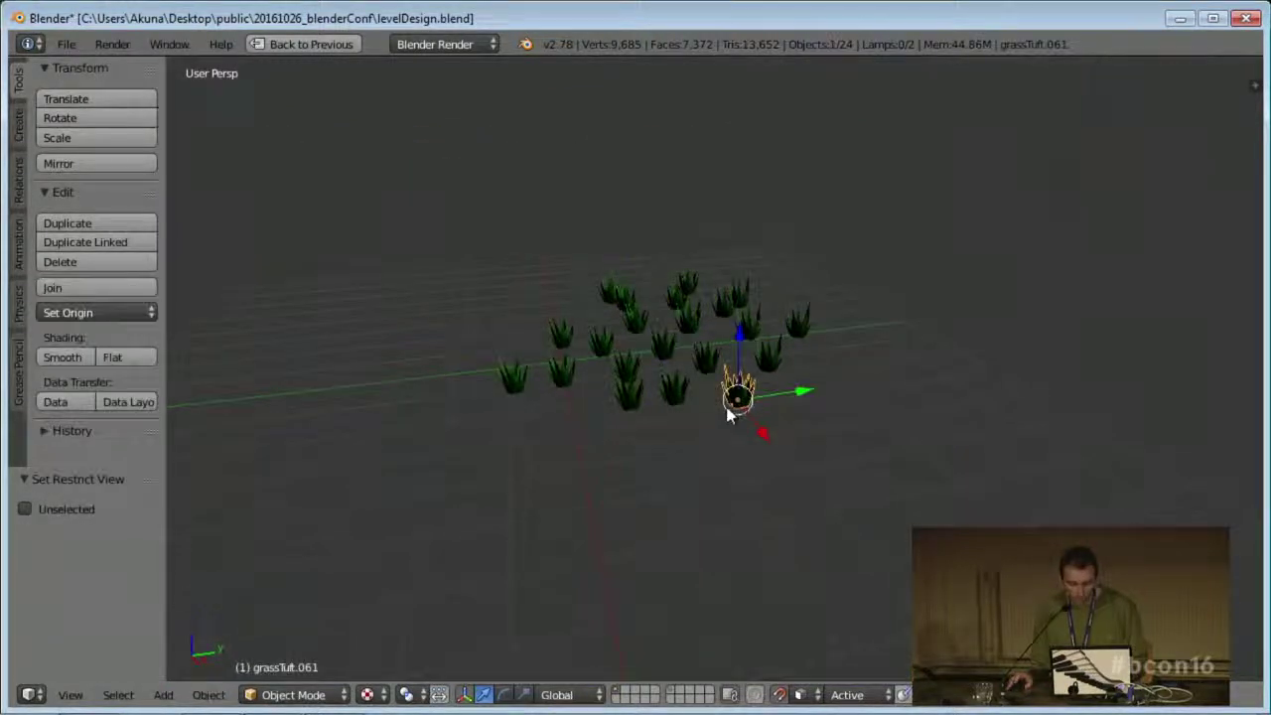
click(754, 695)
click(755, 696)
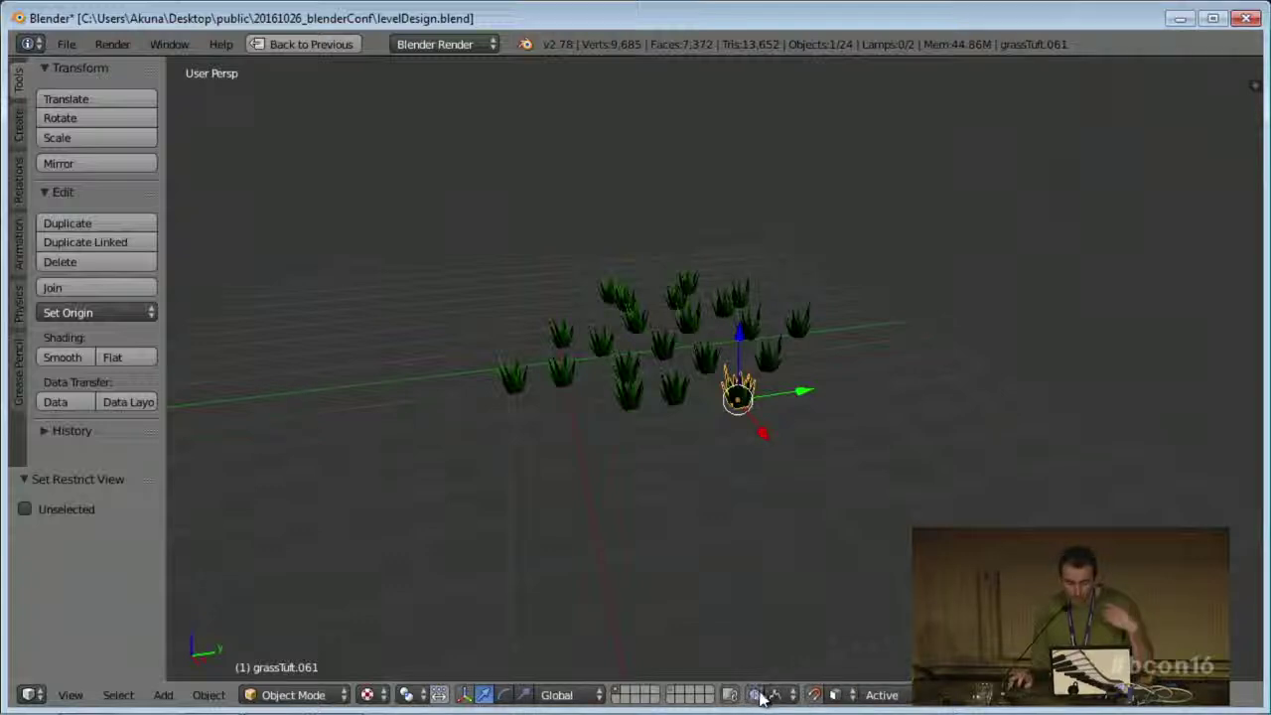
middle_drag(851, 427, 842, 490)
scroll(841, 482, up, 3)
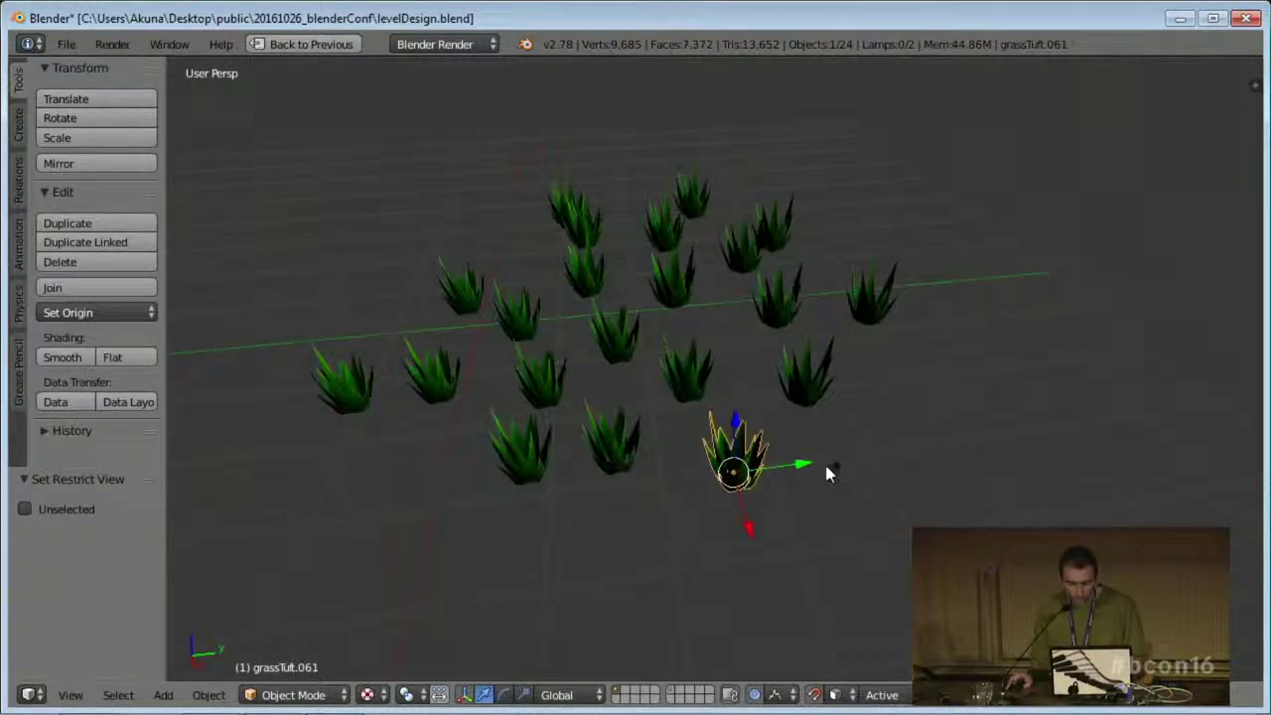
key(s)
right_click(848, 442)
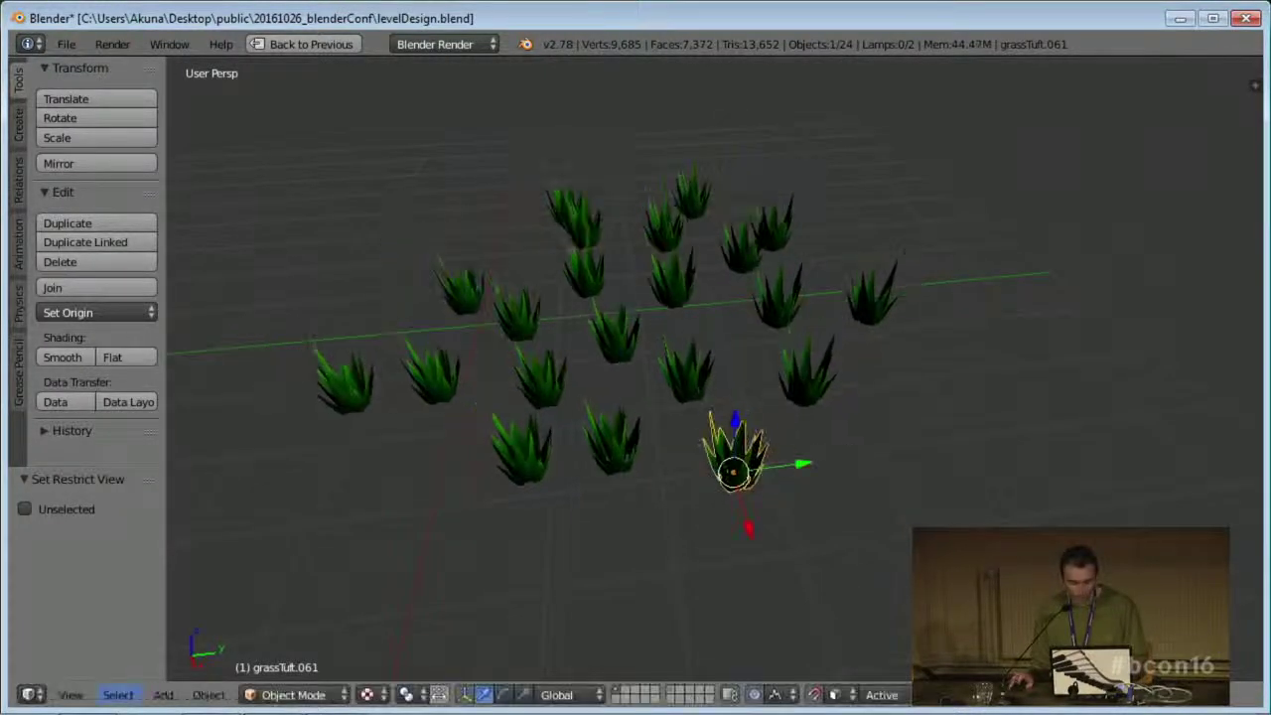
- Set the pivot point to individual origins and scale the tufts by 1.278 with random proportional falloff
click(406, 695)
click(453, 630)
middle_drag(733, 447, 788, 375)
scroll(782, 348, down, 2)
key(s)
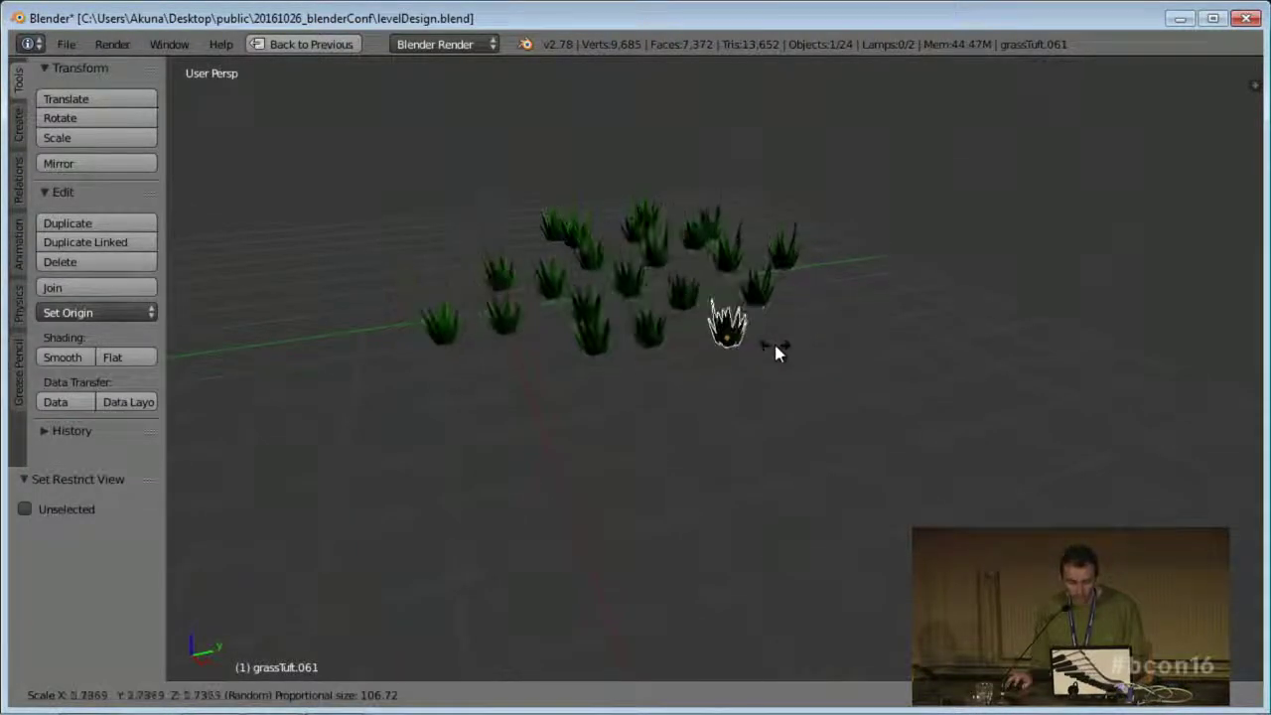
click(778, 341)
- Reduce the proportional size to 17.45 and randomly scale the grass tufts by 0.954
scroll(805, 392, down, 3)
scroll(806, 392, down, 2)
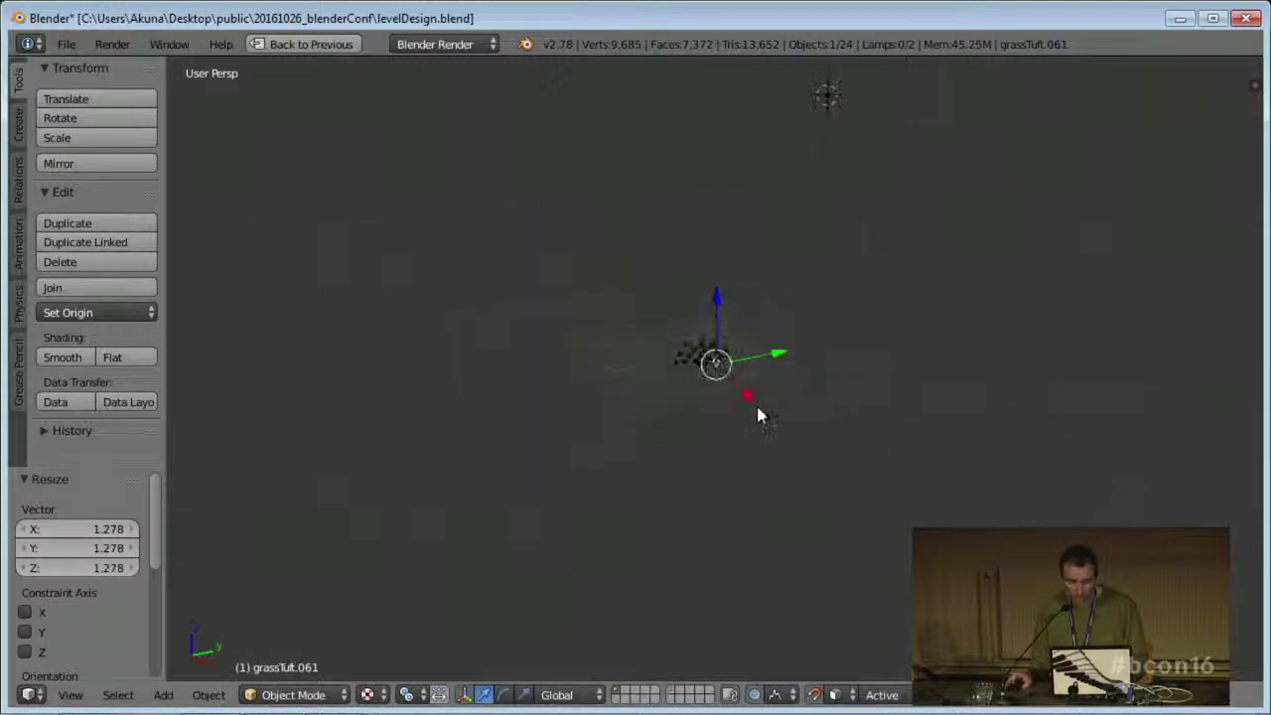
key(s)
scroll(756, 397, up, 17)
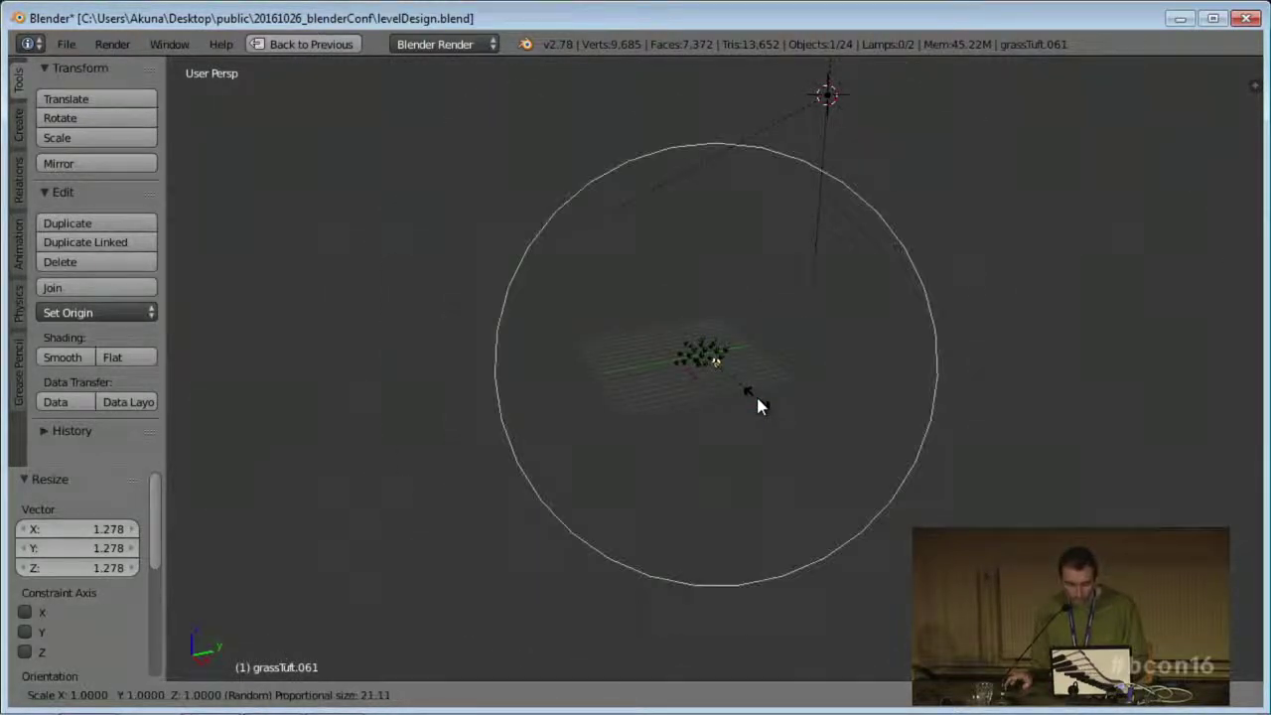
right_click(756, 398)
scroll(757, 397, up, 6)
scroll(756, 393, up, 3)
key(s)
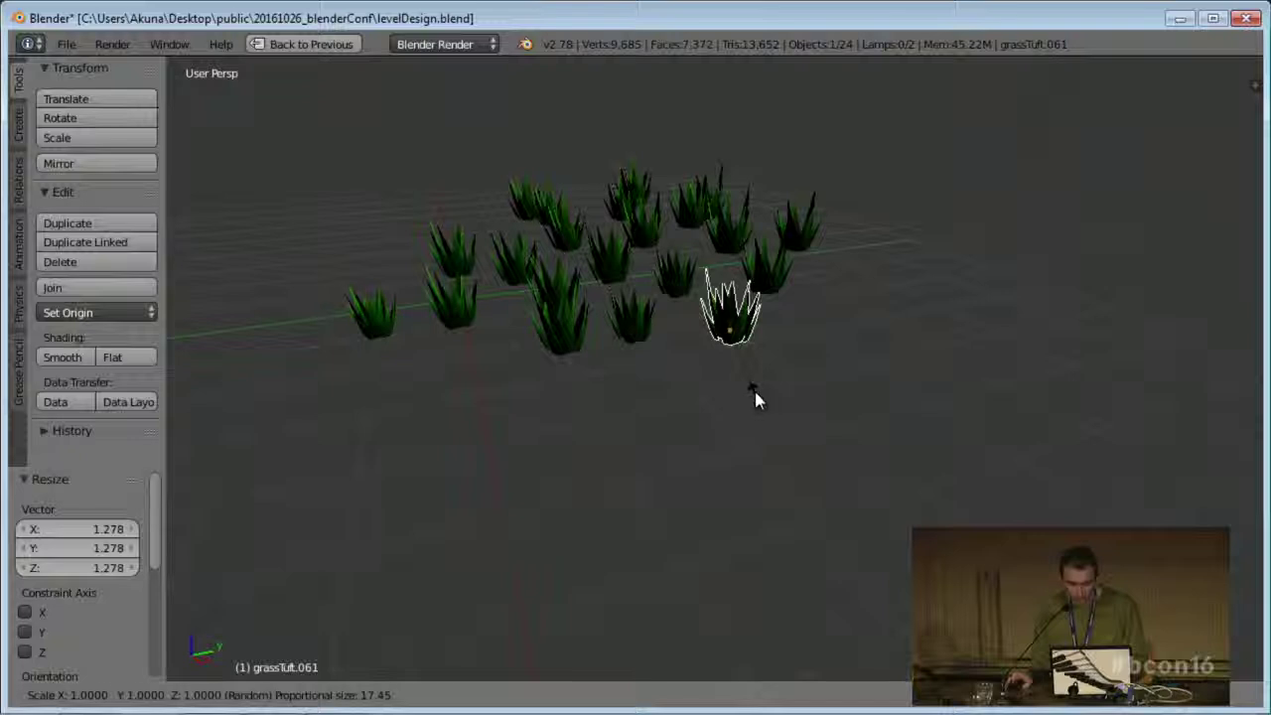
click(759, 388)
- Randomly rotate the grass tufts around the Z axis, and scale them by 1.111
middle_drag(856, 377, 821, 383)
key(r)
key(z)
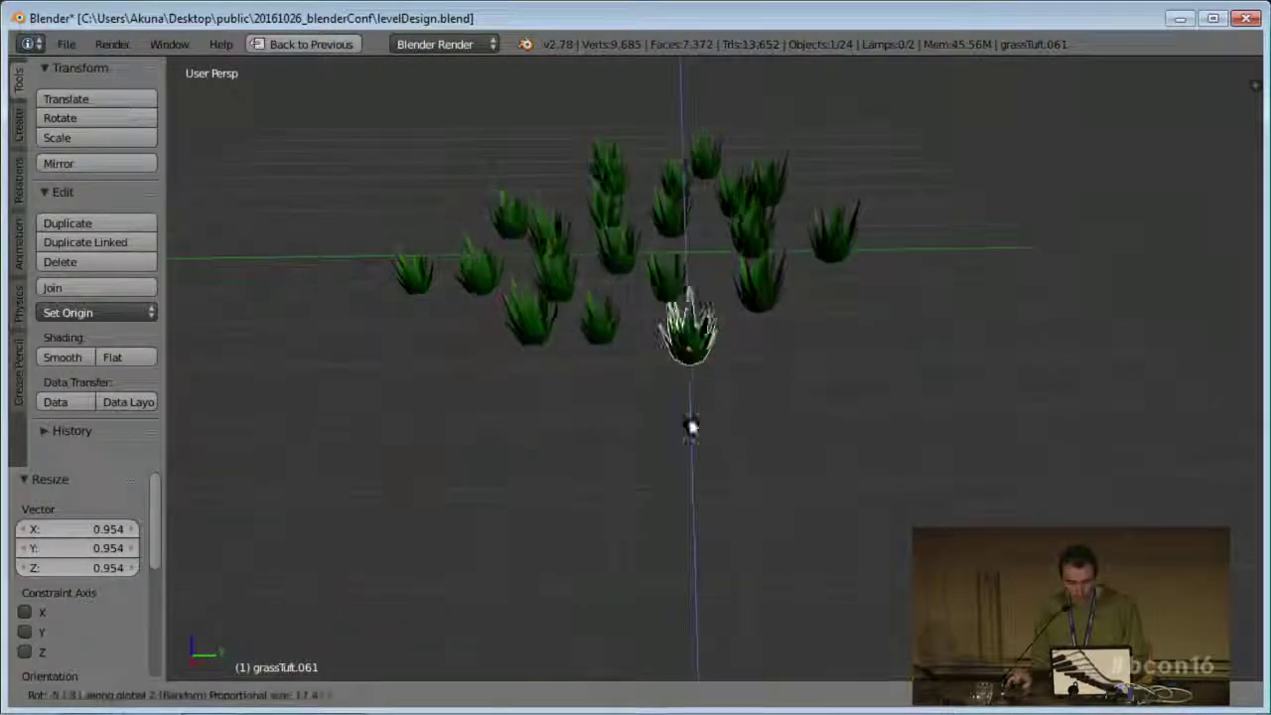
click(606, 421)
middle_drag(607, 421, 782, 382)
key(s)
click(821, 423)
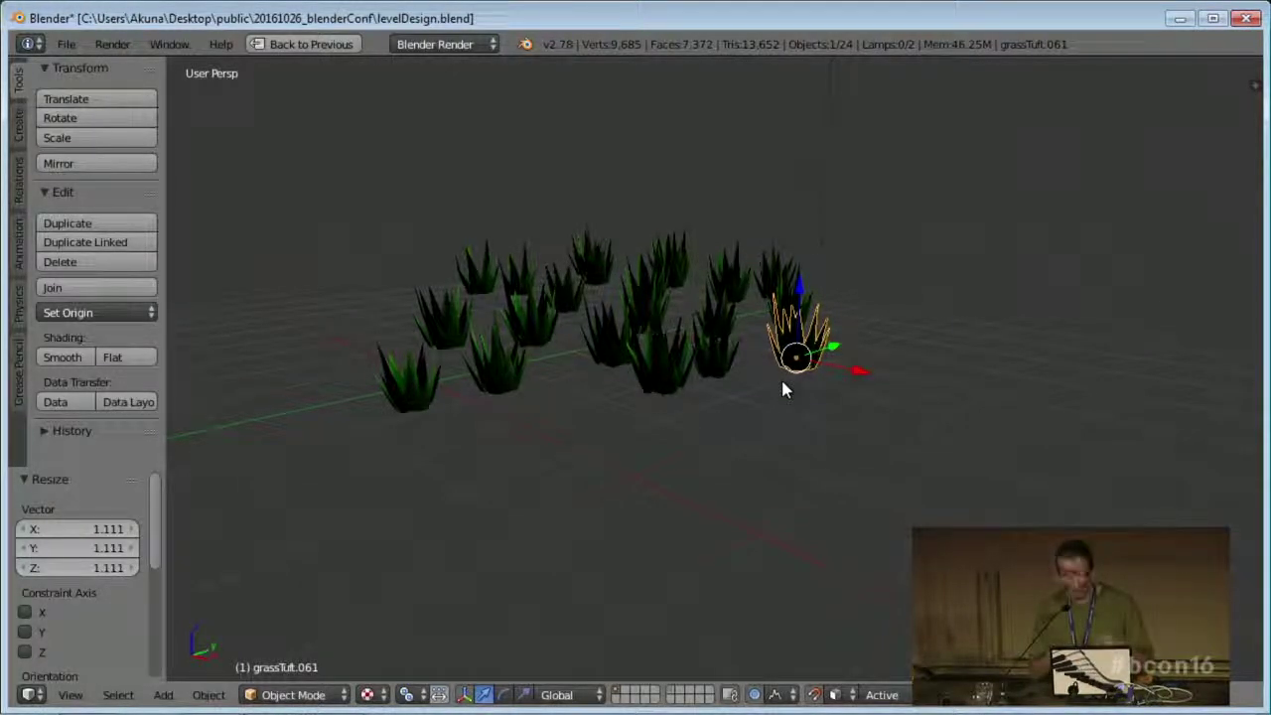
middle_drag(781, 377, 795, 391)
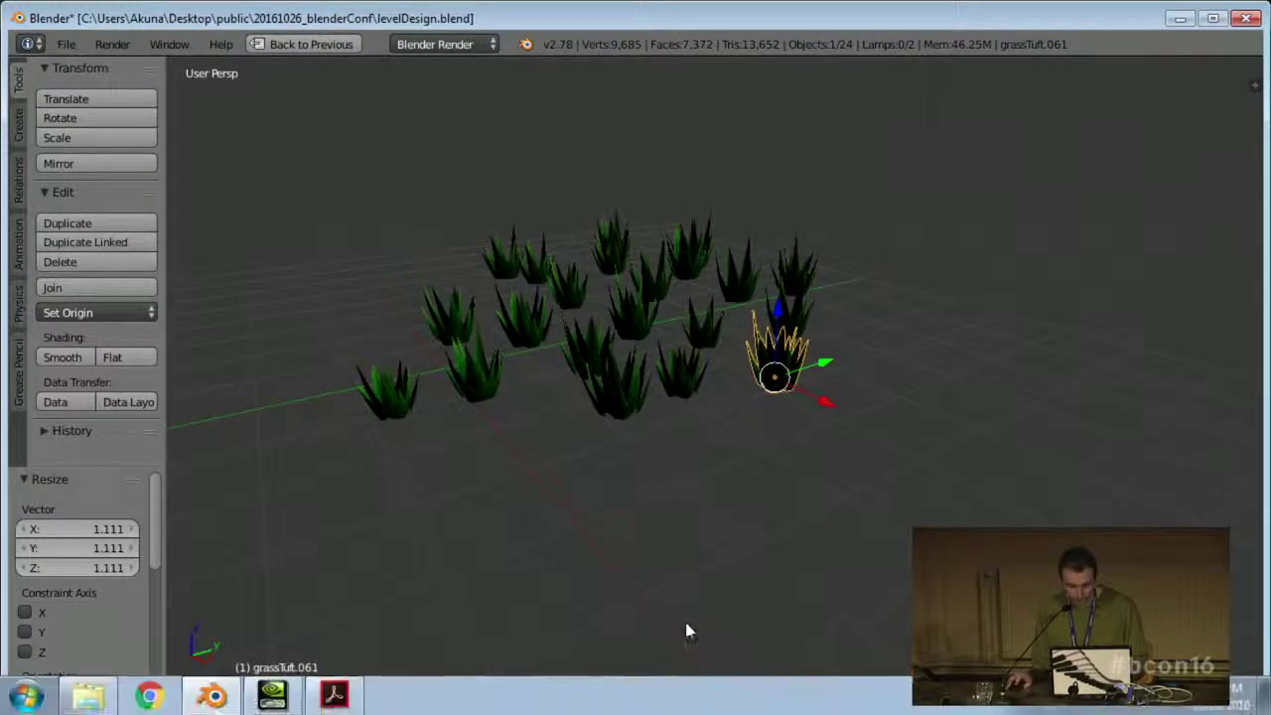
shift+click(671, 691)
middle_drag(753, 321, 773, 429)
shift+click(675, 693)
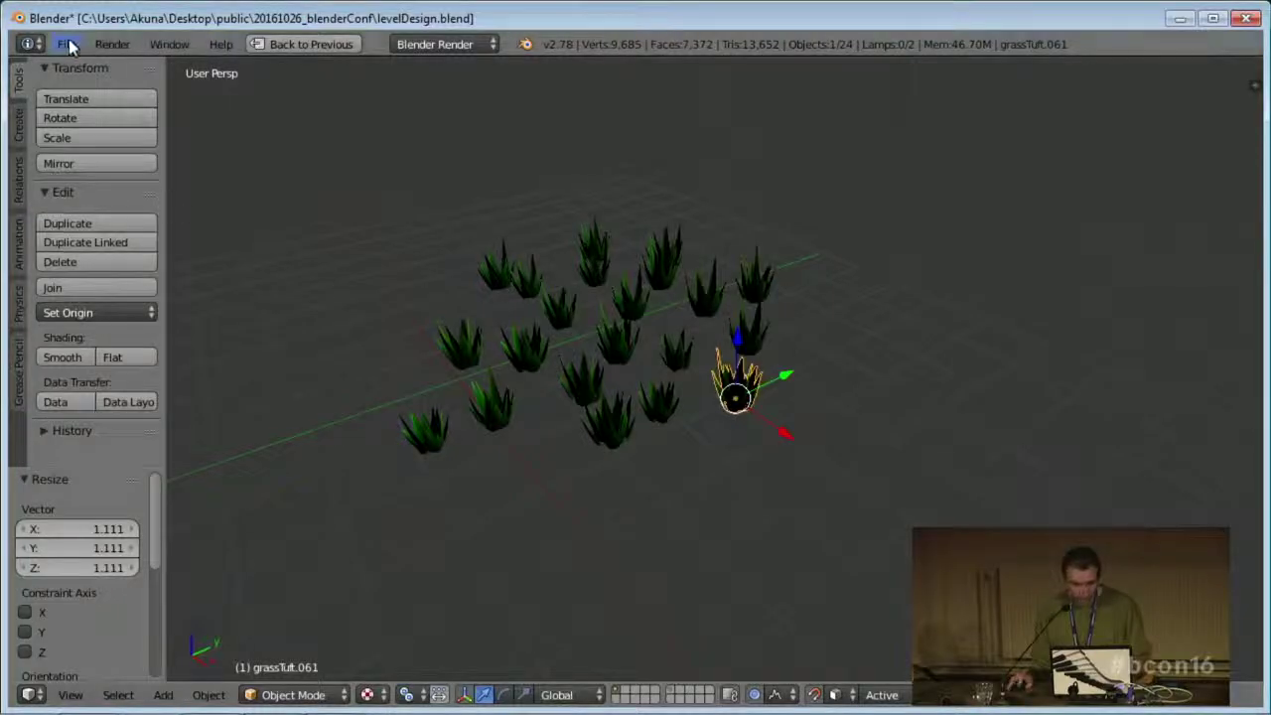
- Open the recent file aqualums.blend and maximize its 3D view
click(66, 44)
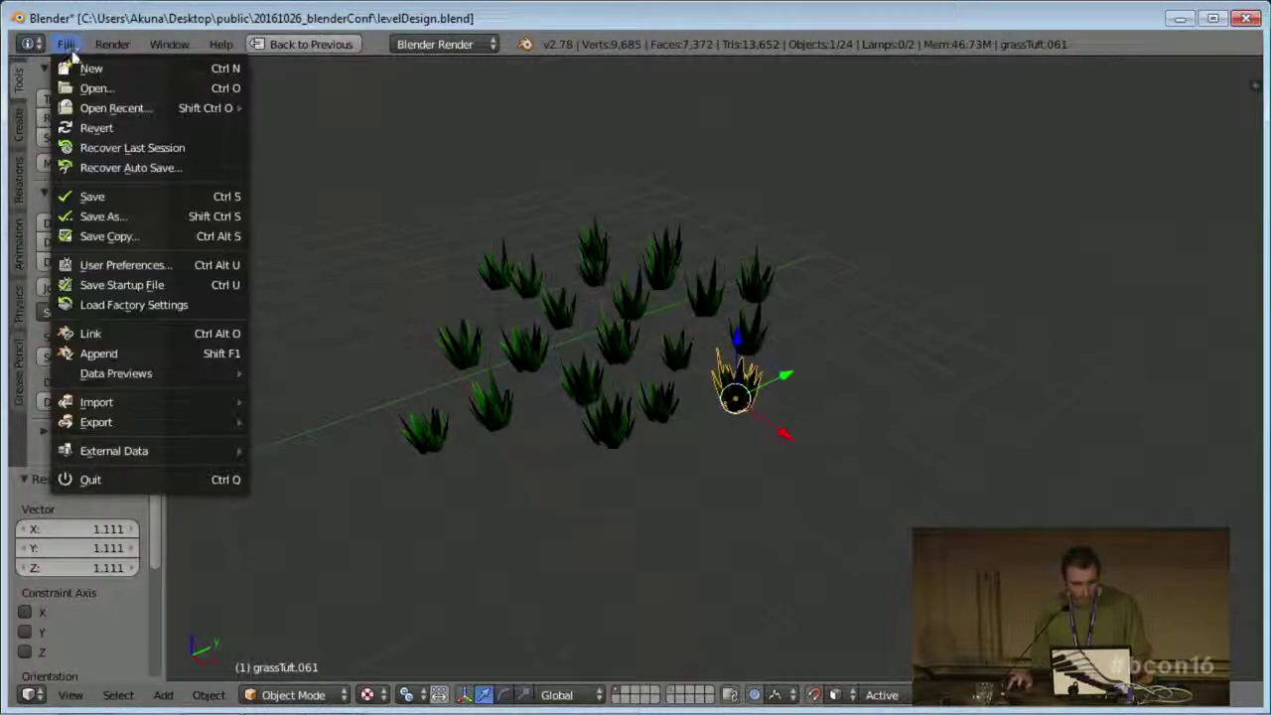
mouse_move(140, 112)
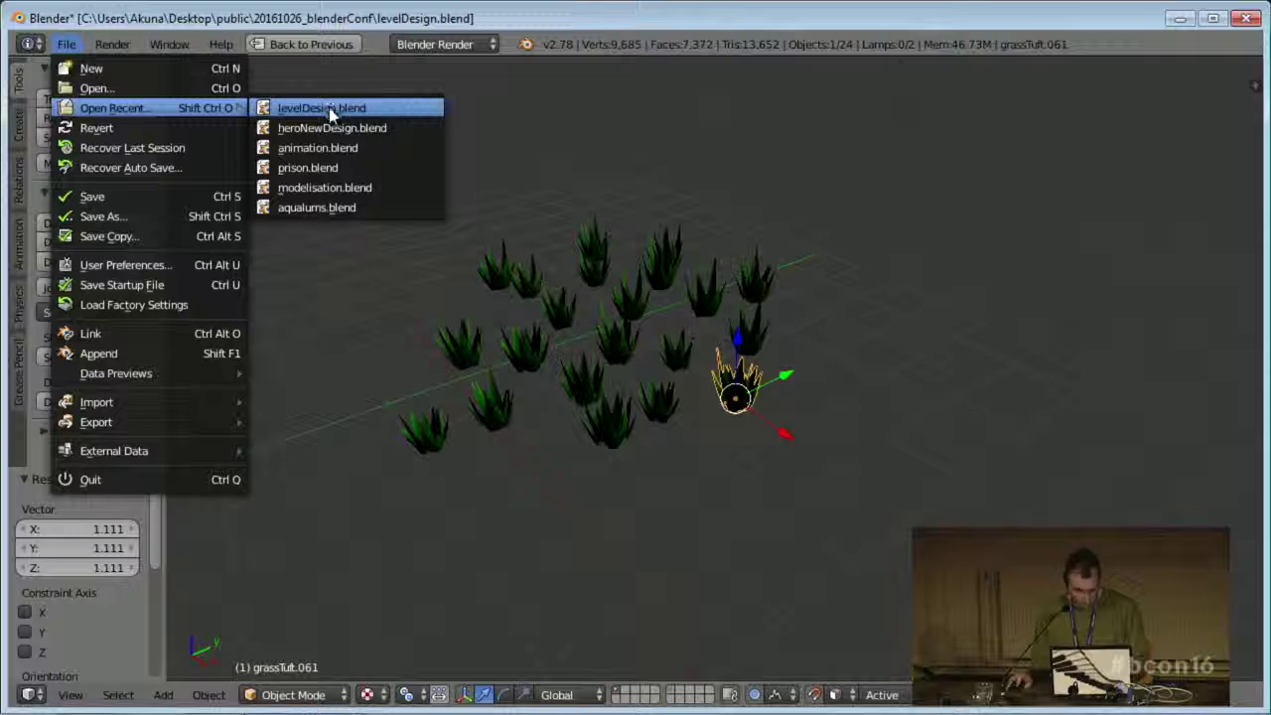
click(335, 208)
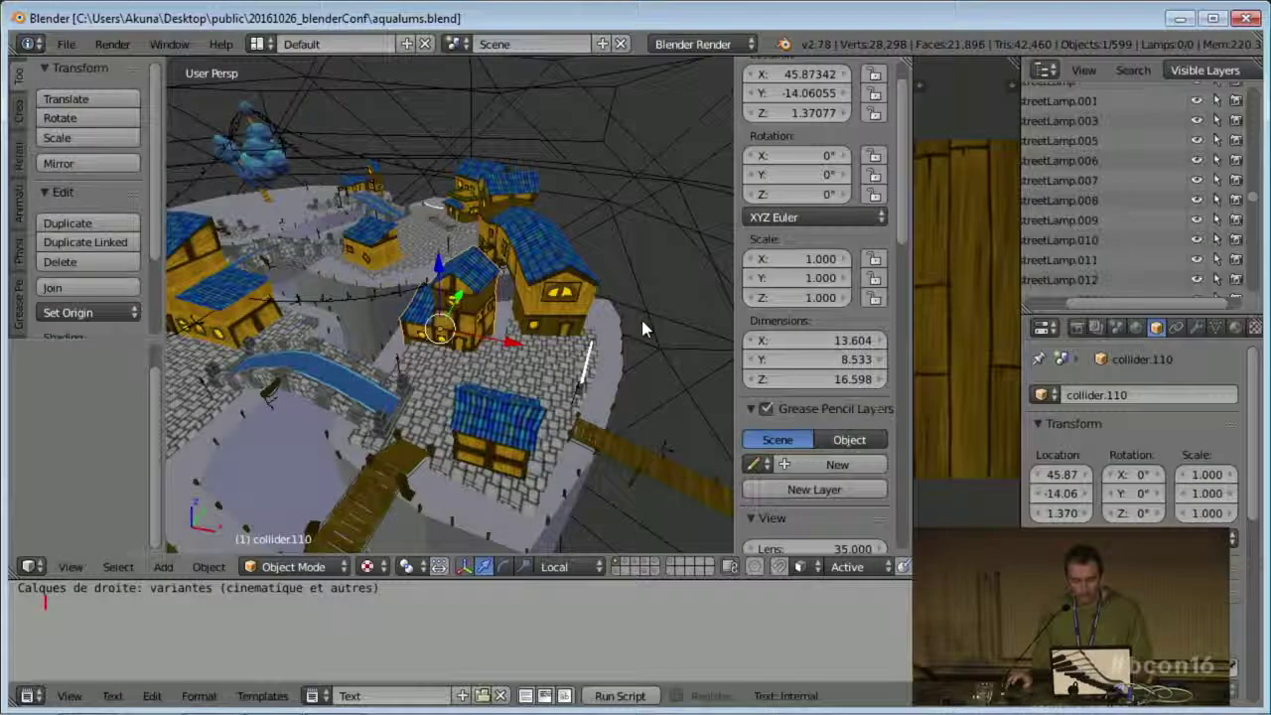
middle_drag(484, 338, 505, 385)
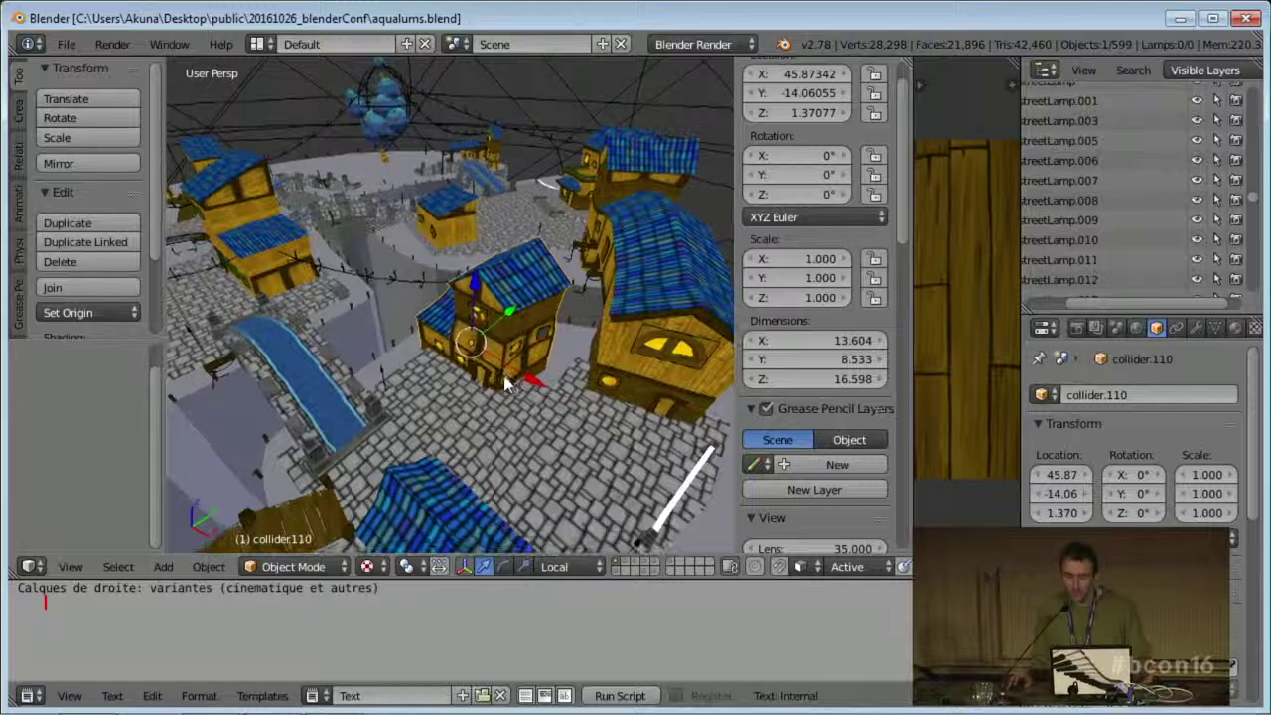
key(ctrl+Up)
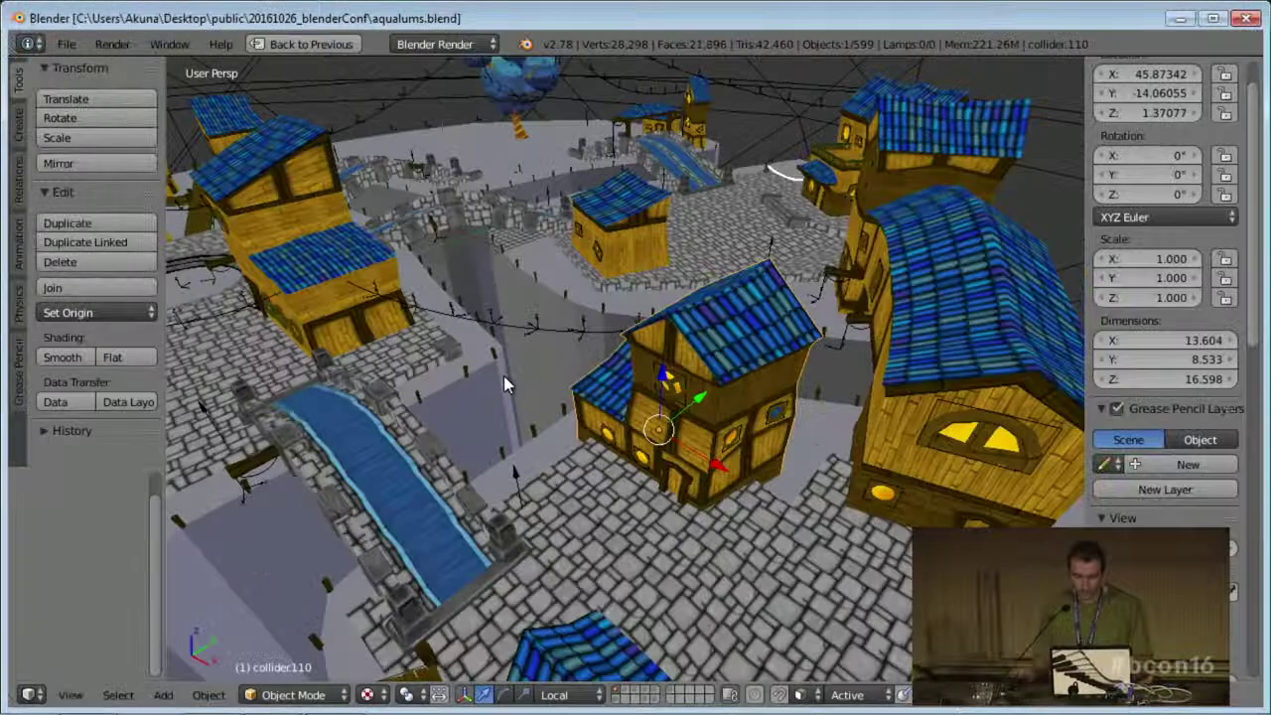
- Isolate the selected tall house with the round windows in local view
middle_drag(551, 369, 543, 326)
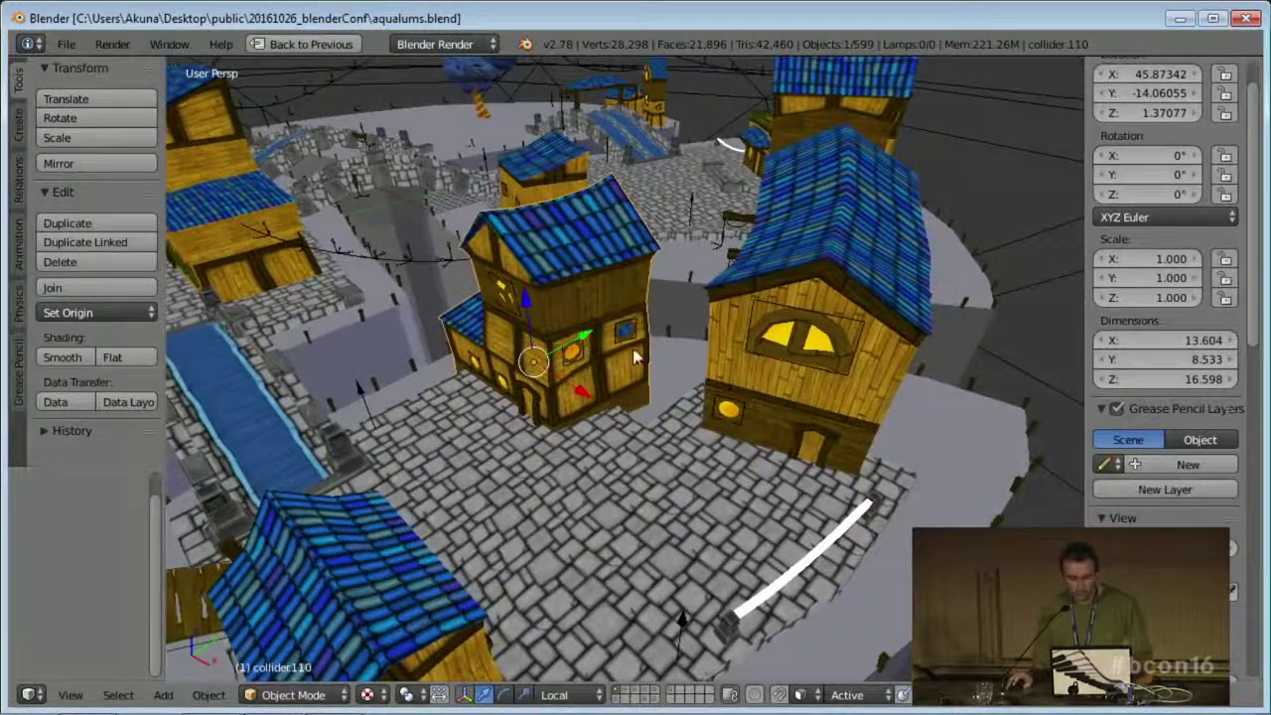
middle_drag(634, 350, 599, 329)
scroll(599, 333, up, 4)
middle_drag(558, 264, 712, 381)
right_click(590, 298)
scroll(634, 311, up, 3)
right_click(597, 236)
right_click(597, 235)
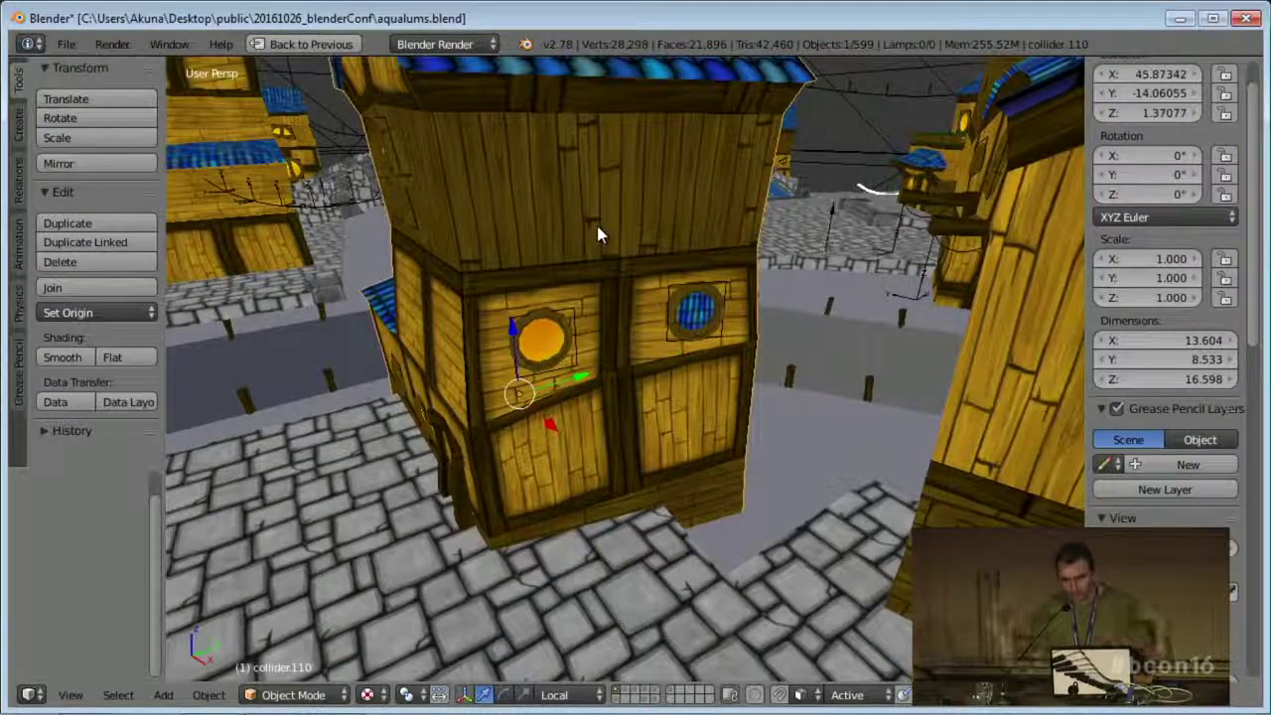
click(69, 695)
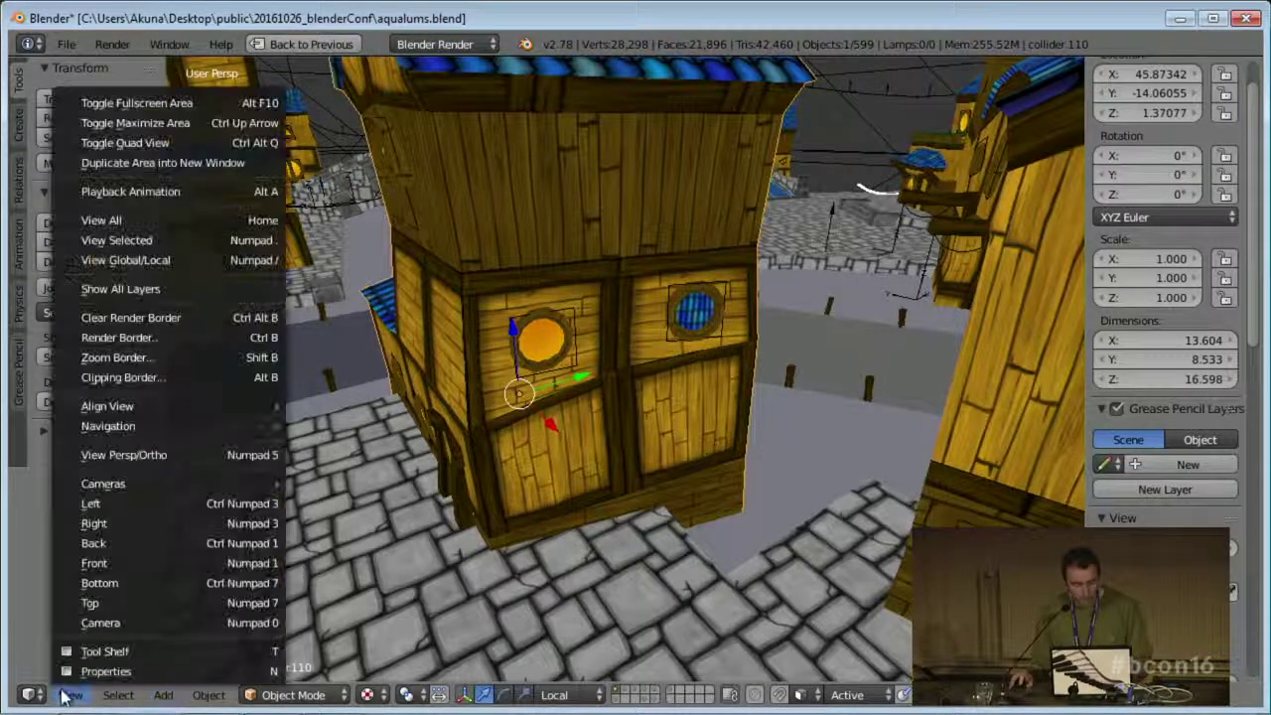
click(67, 699)
click(70, 695)
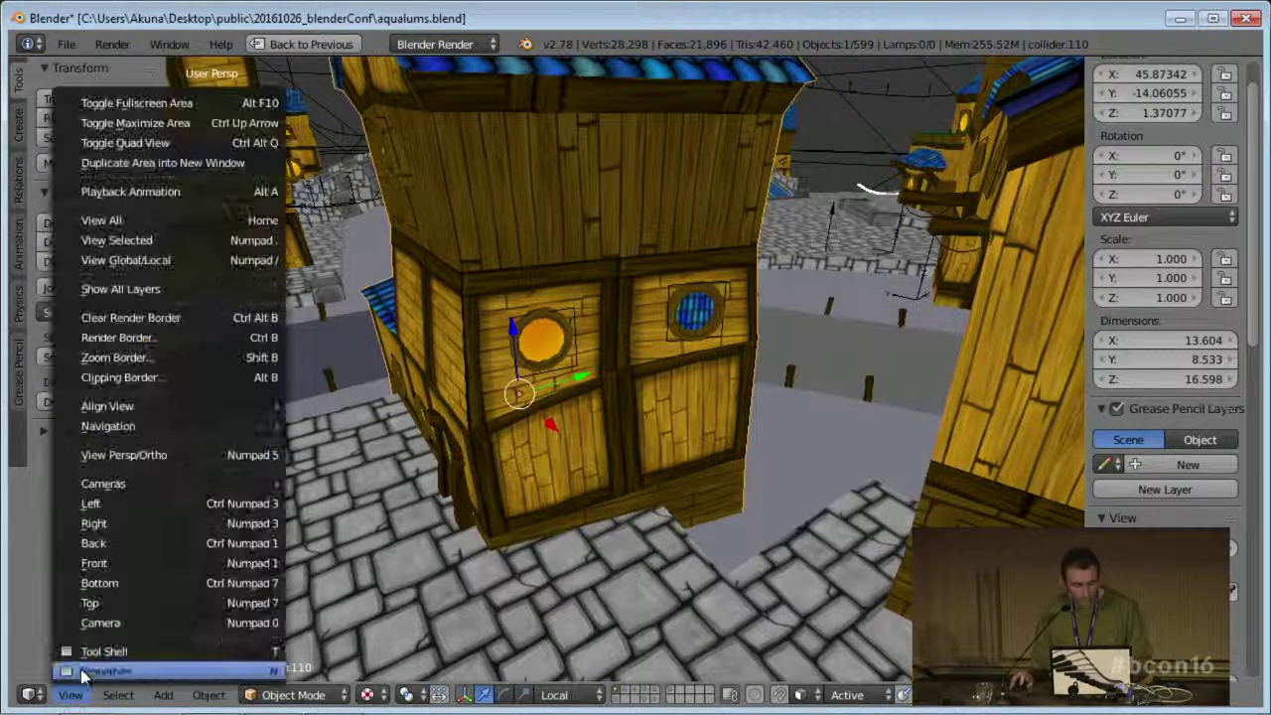
mouse_move(143, 426)
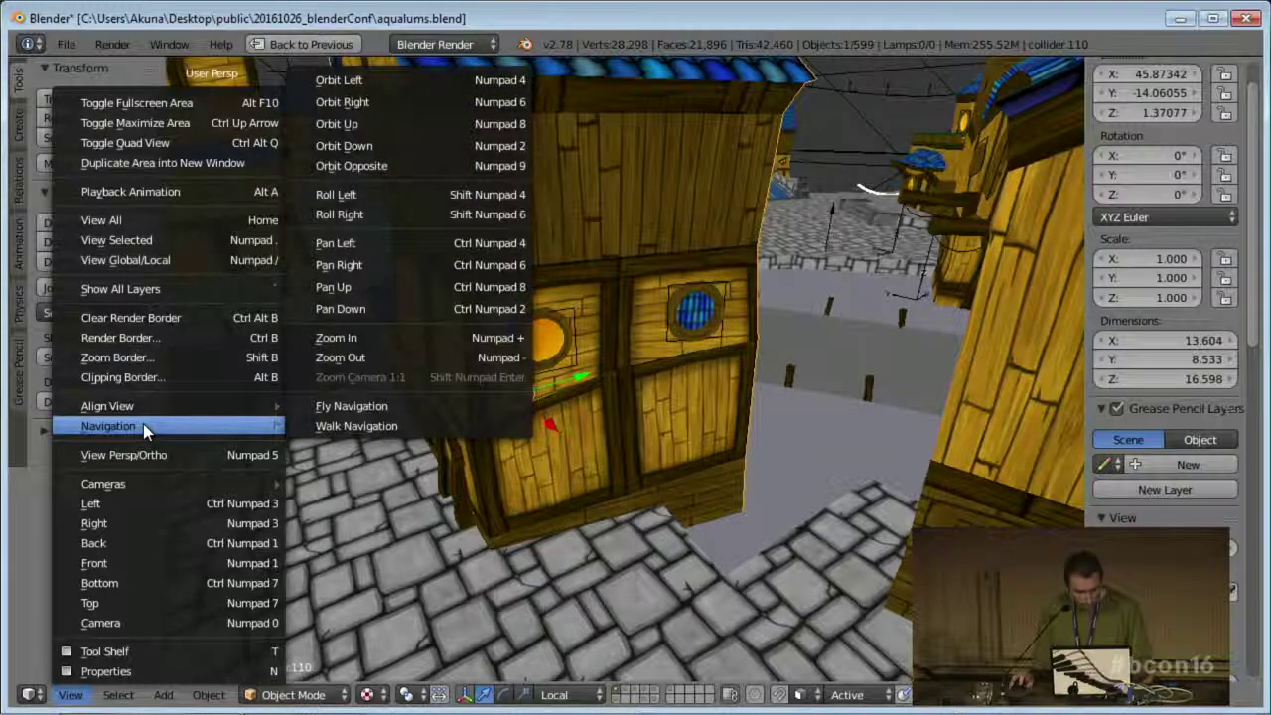
click(139, 260)
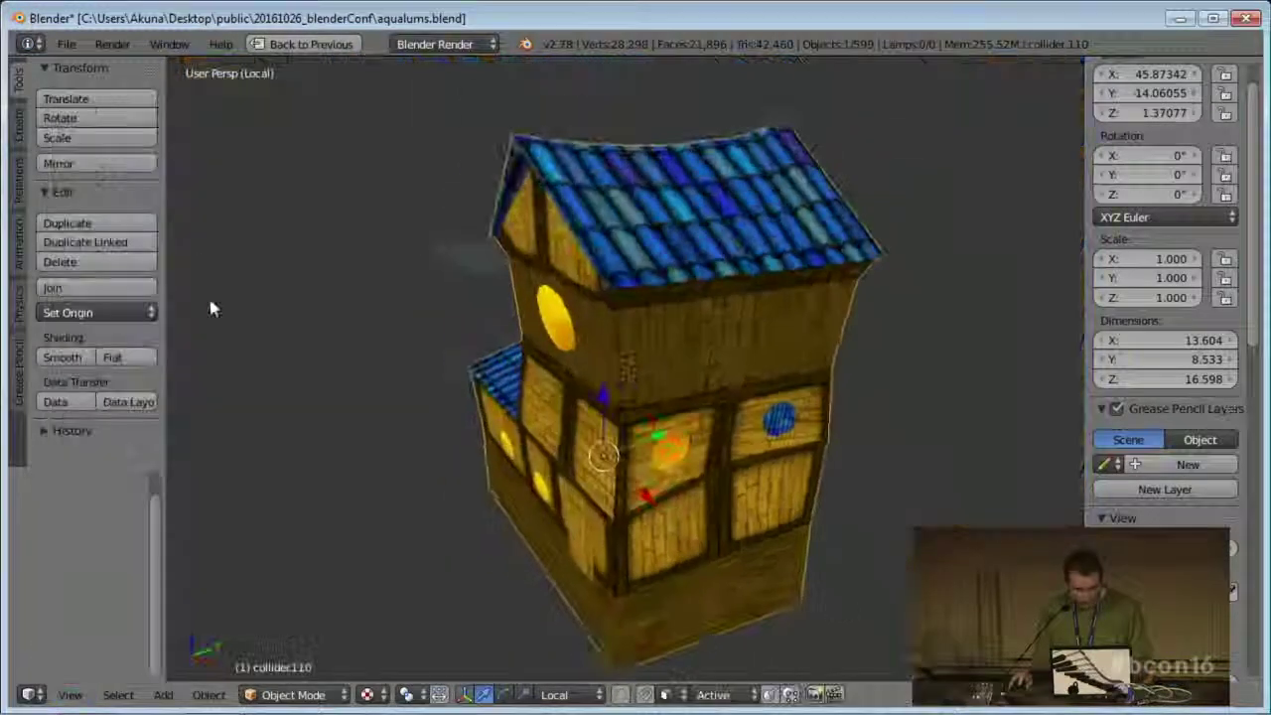
- Examine the isolated house from several sides and return to the global view of the town
mouse_move(624, 476)
middle_down()
mouse_move(738, 477)
mouse_move(639, 469)
middle_up()
shift+middle_drag(557, 541, 573, 457)
click(67, 696)
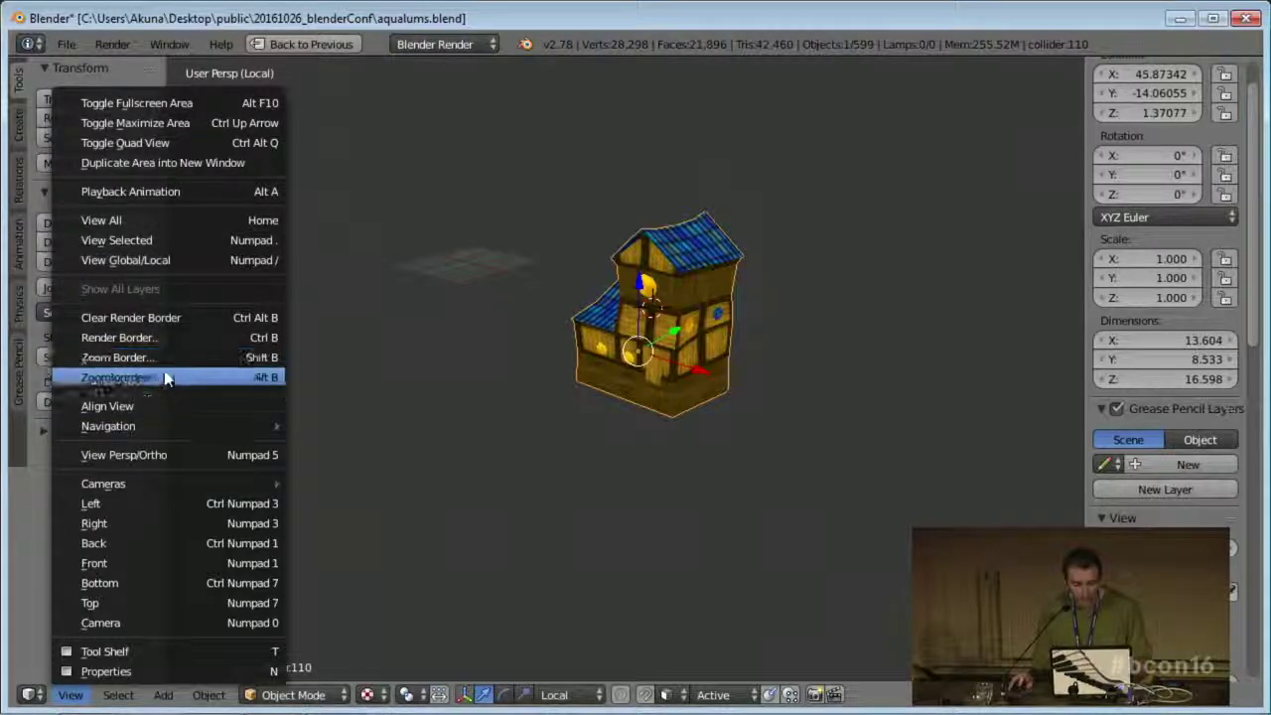
click(125, 261)
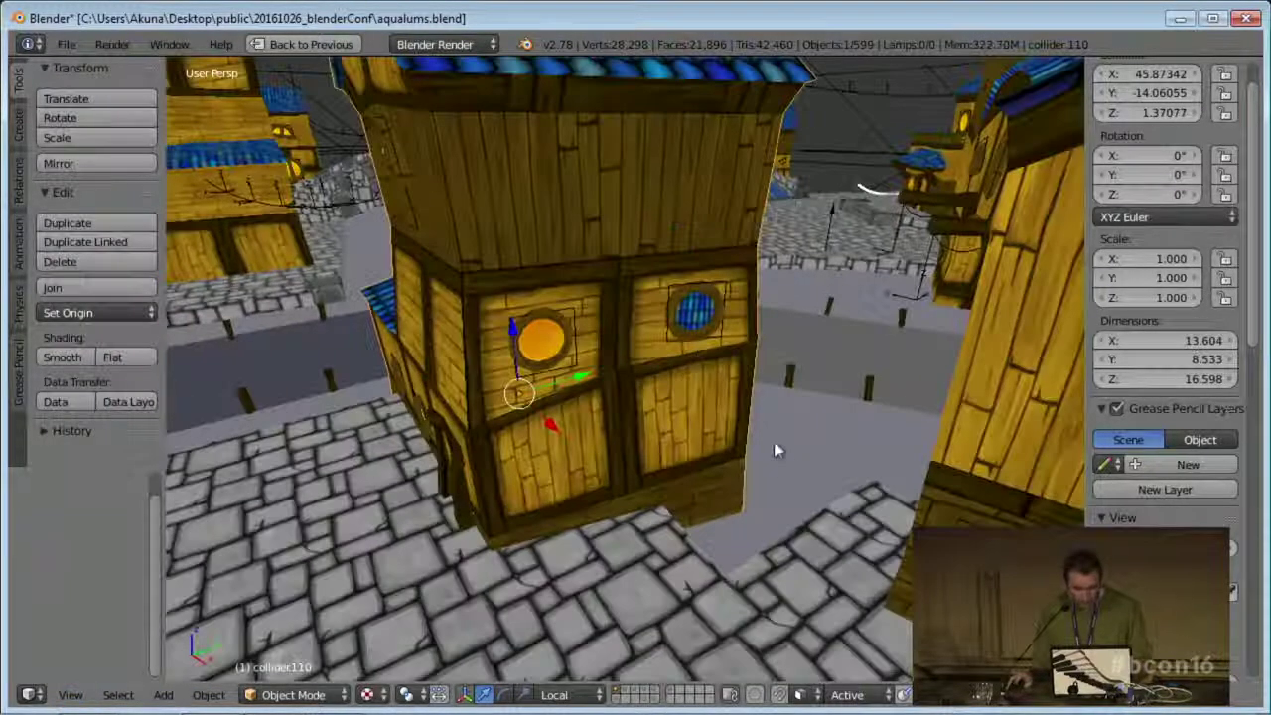
- Duplicate the stone stair pole at the bridge's end onto the paved plaza, offset about 6.593 in X and 2.446 in Y, keeping its height
middle_drag(640, 518, 627, 548)
scroll(621, 542, up, 3)
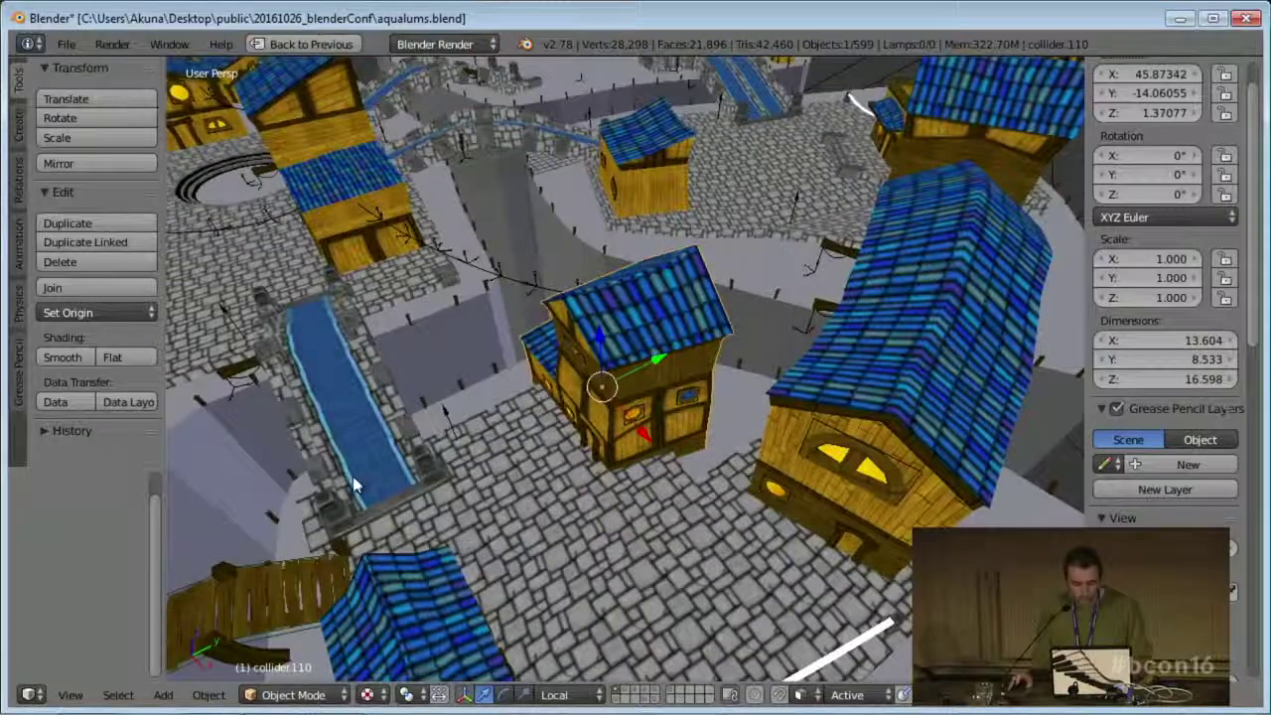
right_click(427, 465)
shift+middle_drag(478, 512, 545, 313)
scroll(564, 445, up, 3)
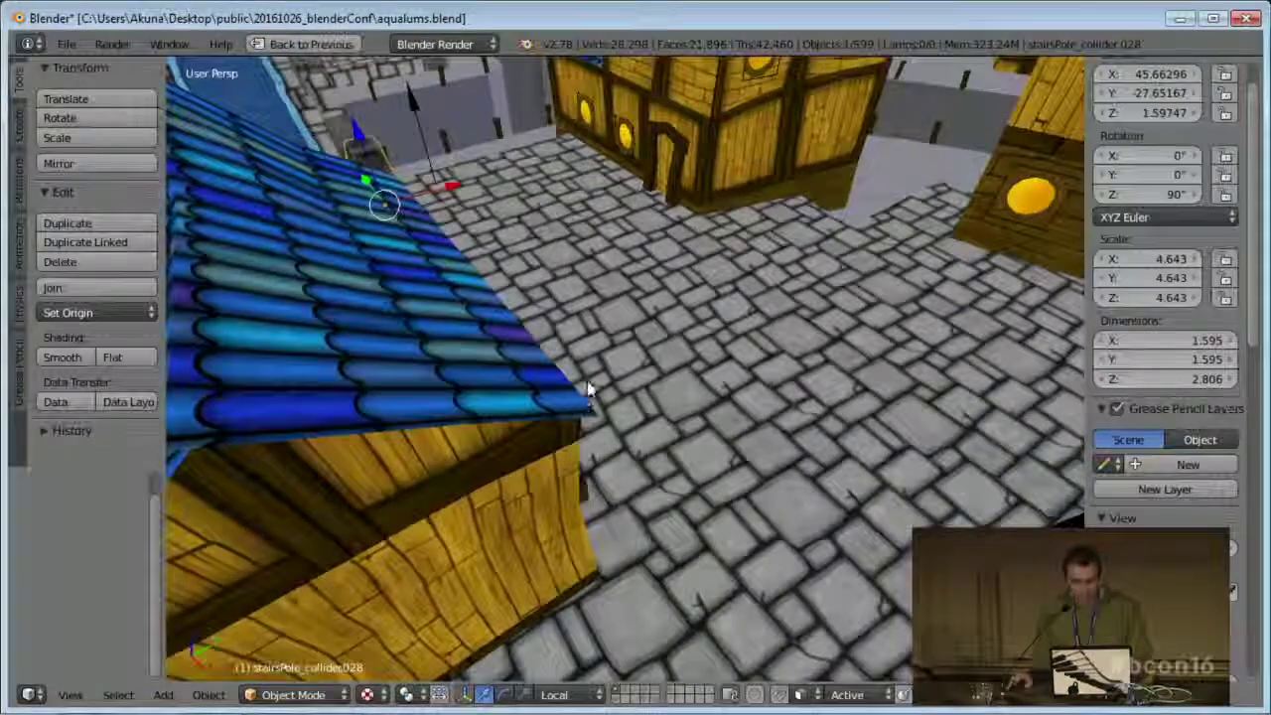
shift+middle_drag(587, 385, 571, 461)
key(alt+Tab)
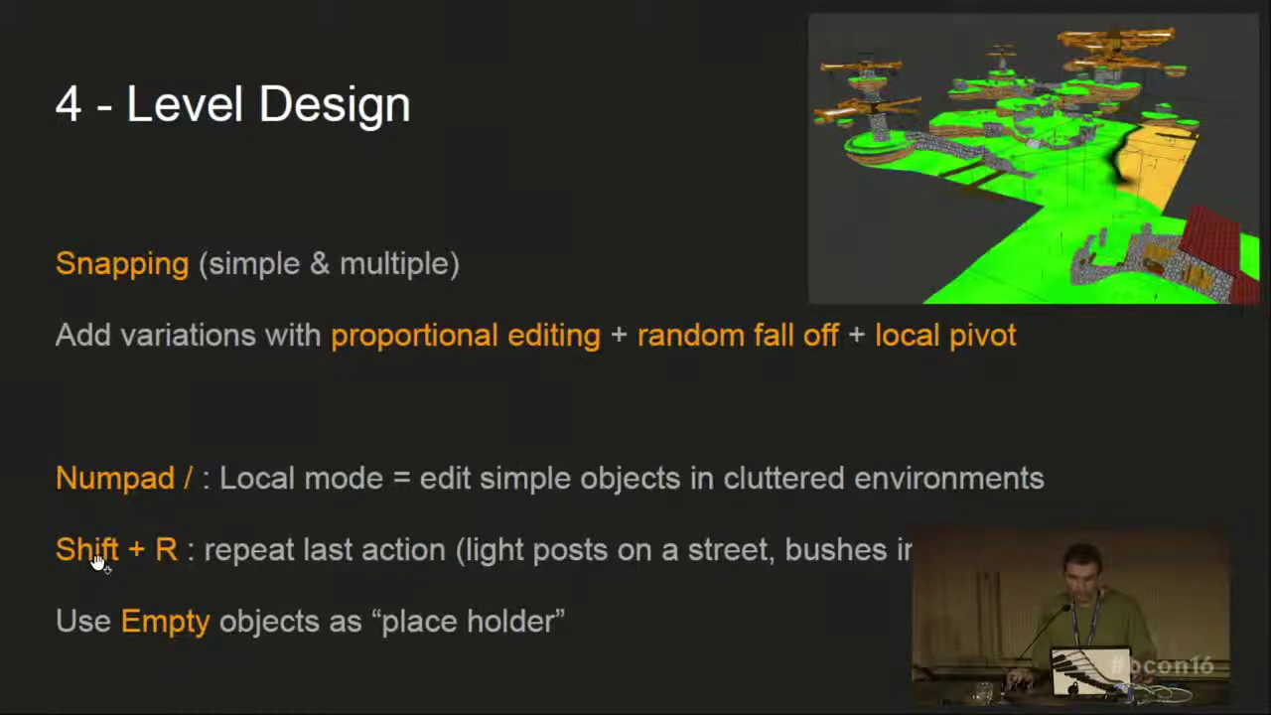
key(alt+Tab)
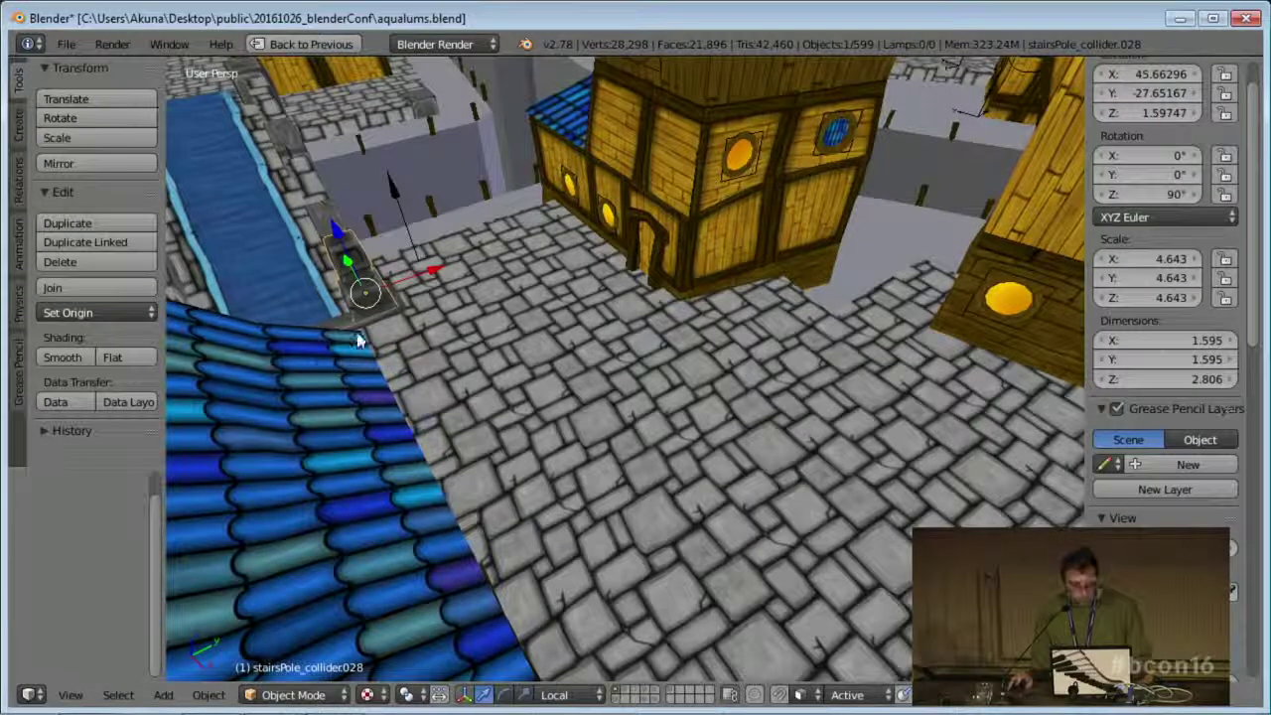
key(shift+d)
key(shift+z)
click(505, 402)
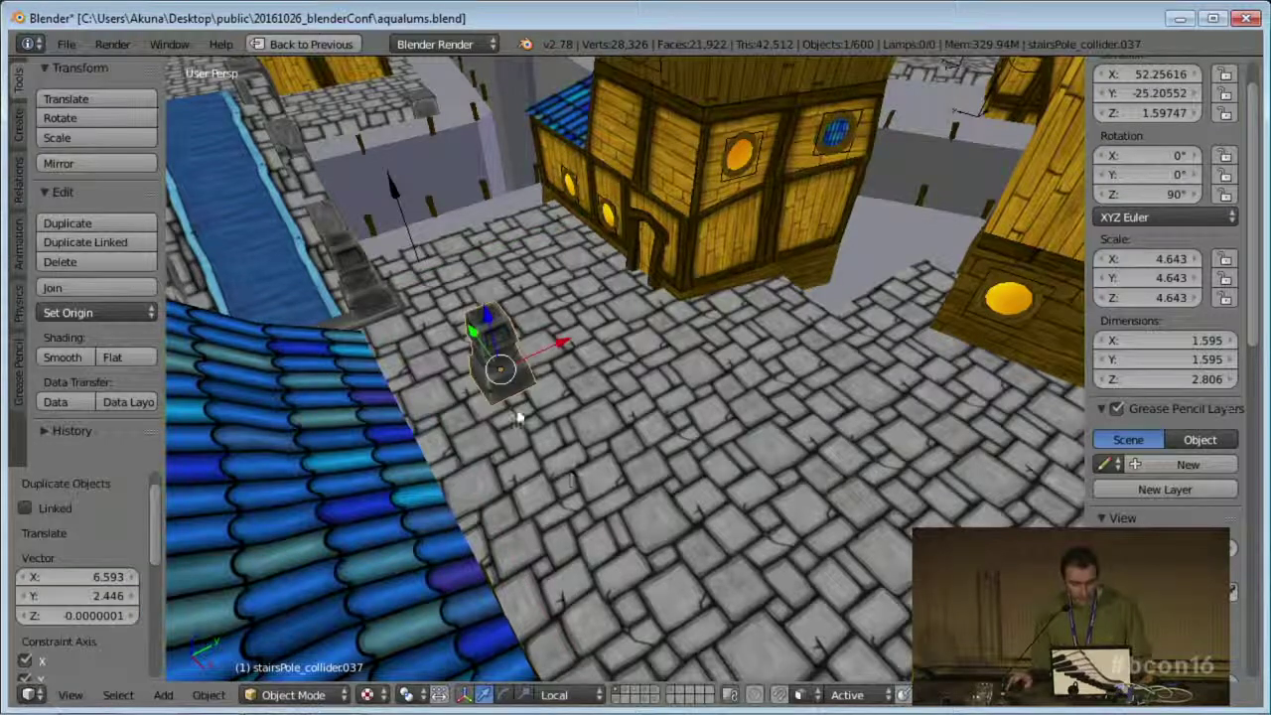
key(shift+d)
key(y)
right_click(550, 462)
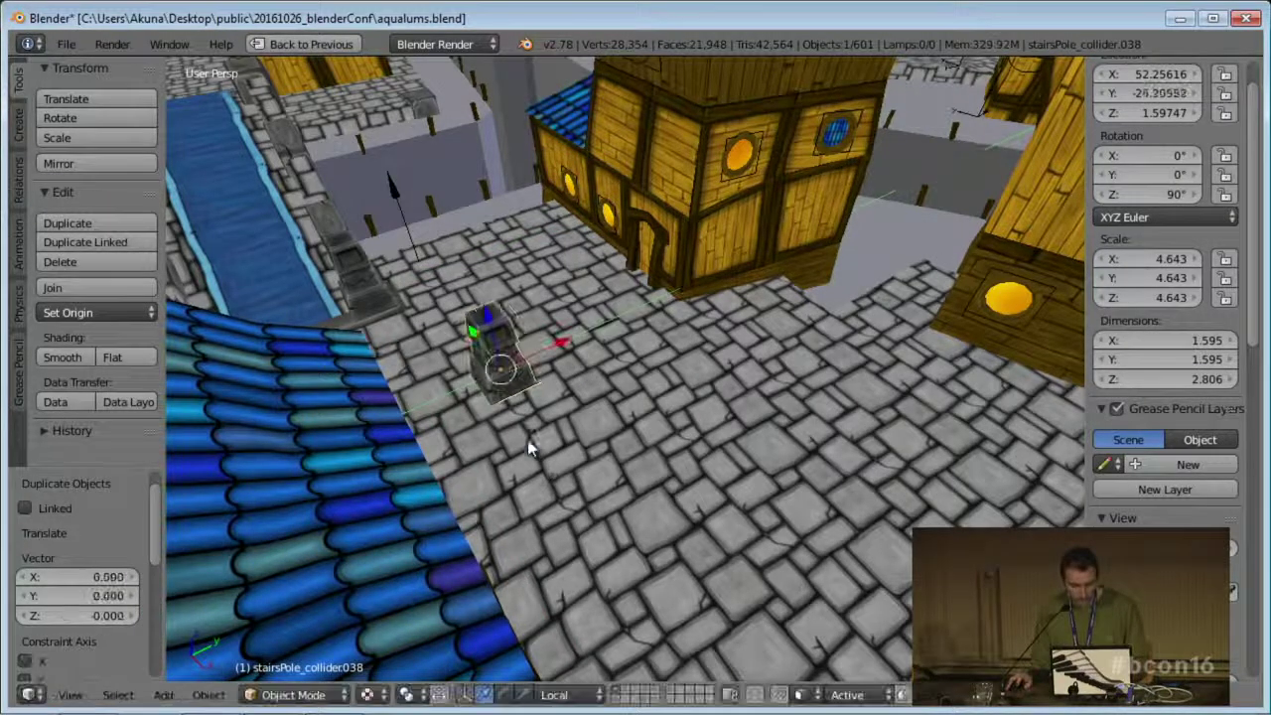
key(x)
click(527, 440)
- Make a linked duplicate of the plaza pole, offset about 3.004 in X and 2.412 in Y with Z locked
right_click(495, 366)
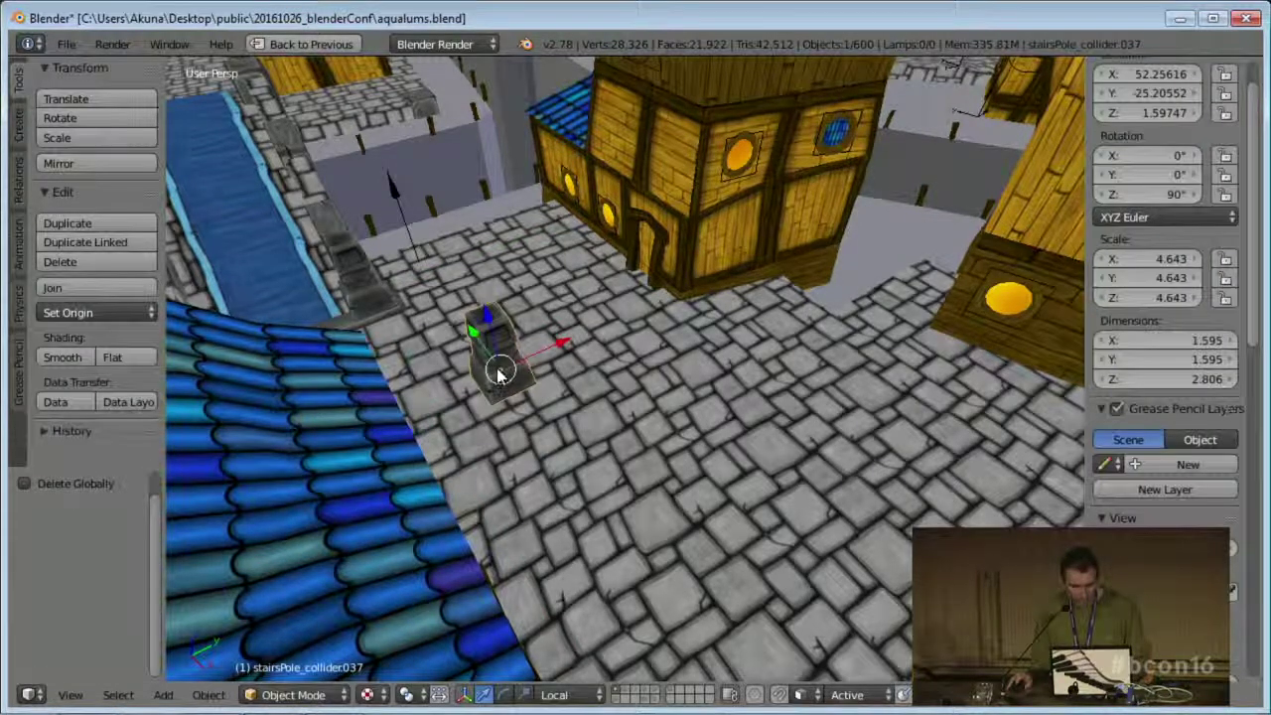
key(shift+d)
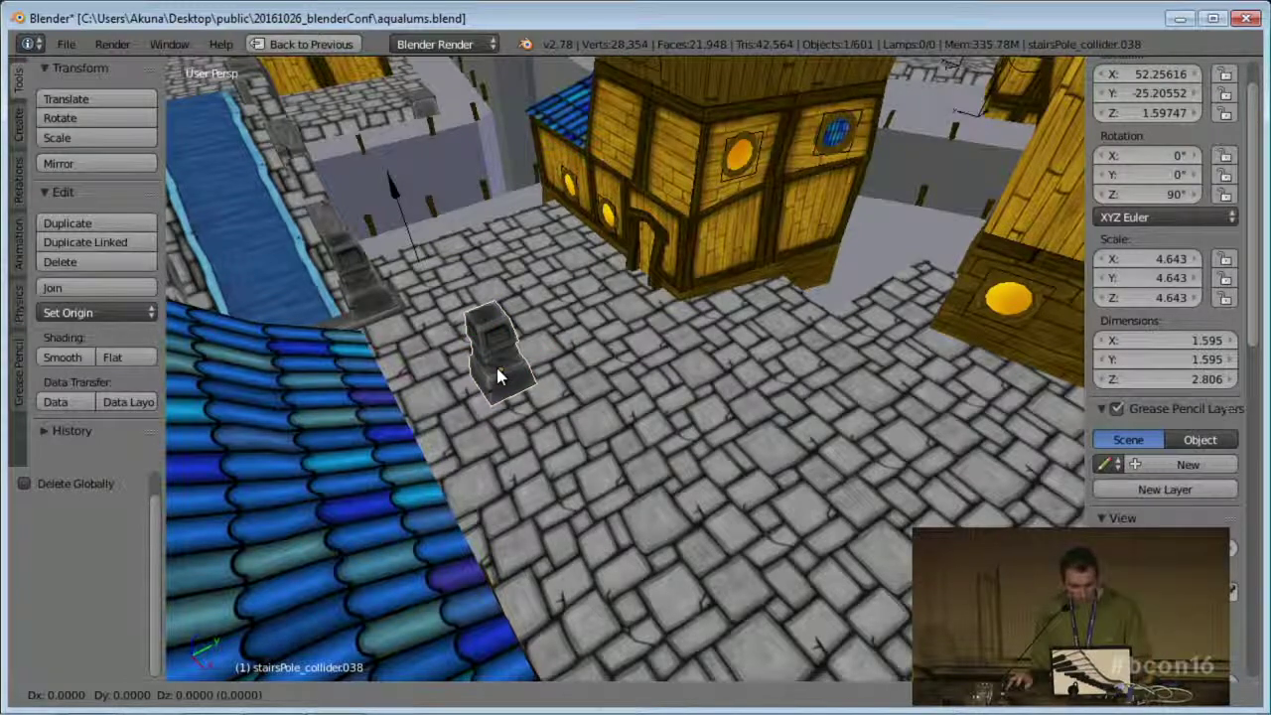
key(shift+z)
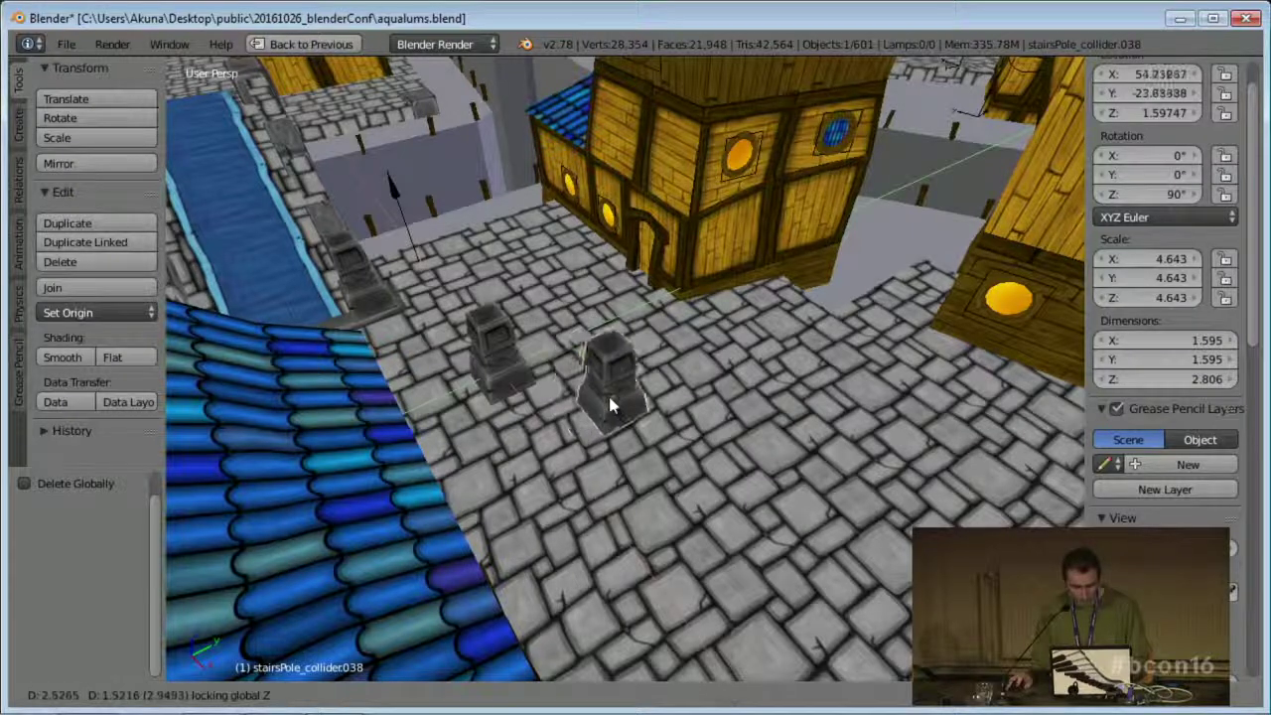
click(611, 405)
- Repeat the last duplication three times to extend the row of poles across the plaza
scroll(672, 494, down, 3)
key(shift+r)
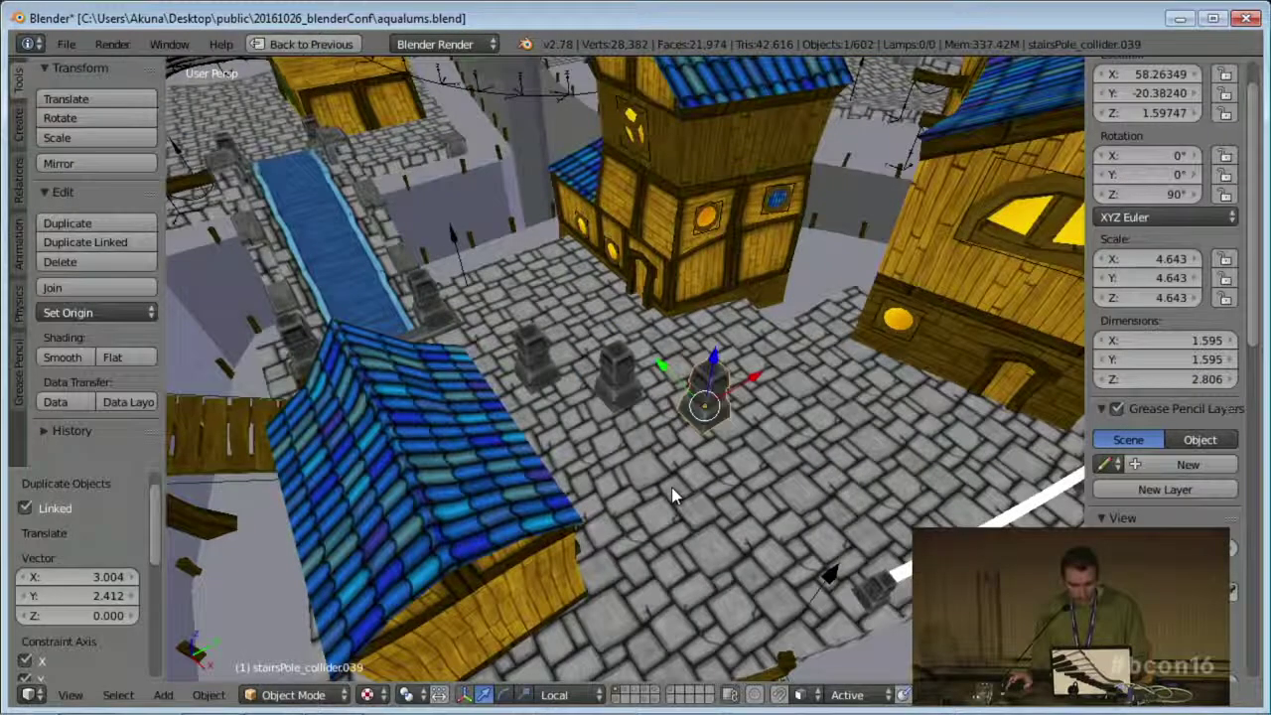
key(shift+r)
key(shift+r)
- Select all five stone poles of the row on the plaza and delete them
middle_drag(803, 532, 777, 542)
shift+right_click(760, 445)
shift+right_click(662, 409)
shift+right_click(573, 370)
shift+right_click(494, 347)
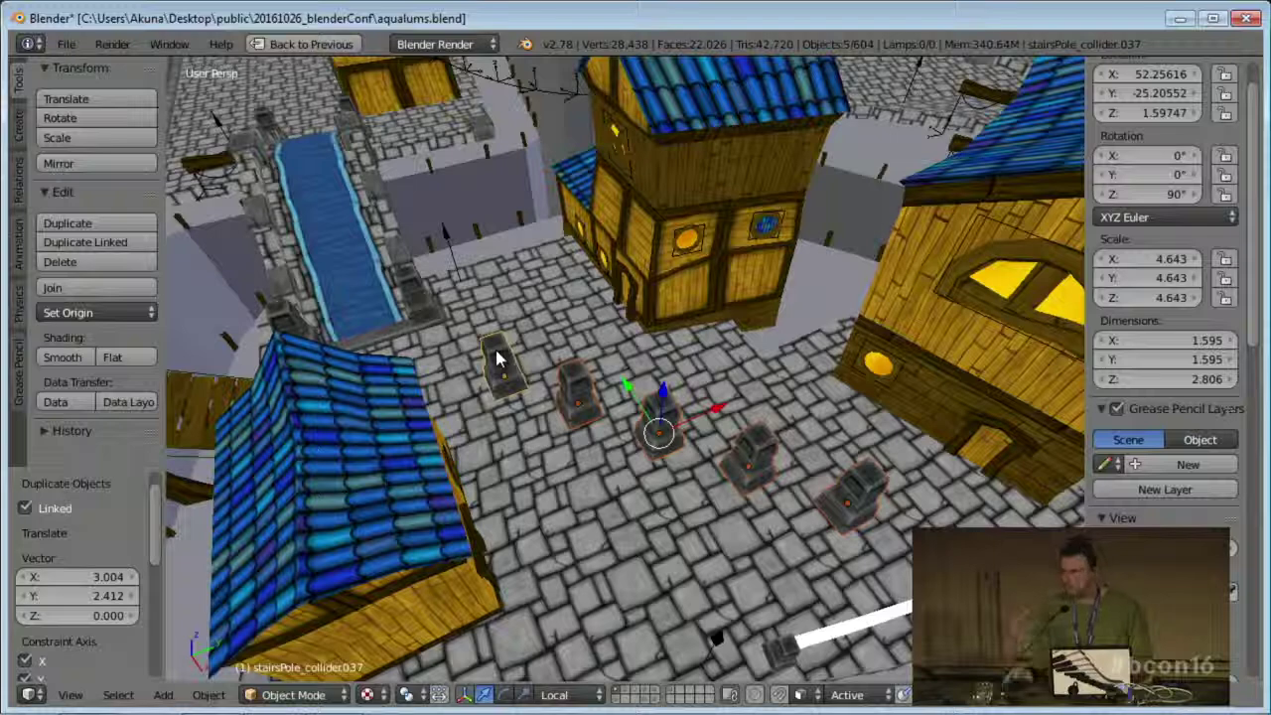
middle_drag(499, 359, 667, 436)
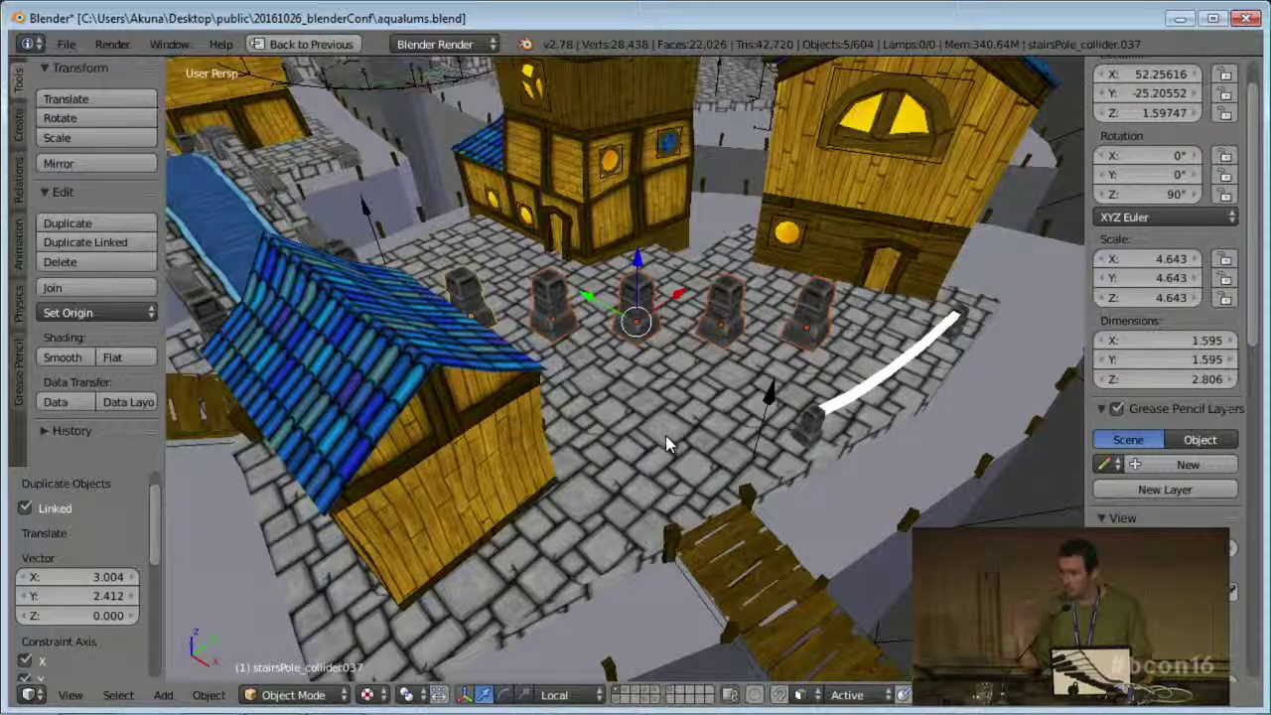
middle_drag(639, 391, 694, 368)
key(x)
click(688, 370)
- Select a paper-lantern placeholder empty near the distant balcony house and examine its placement above the town
middle_drag(618, 384, 705, 392)
middle_drag(624, 312, 624, 340)
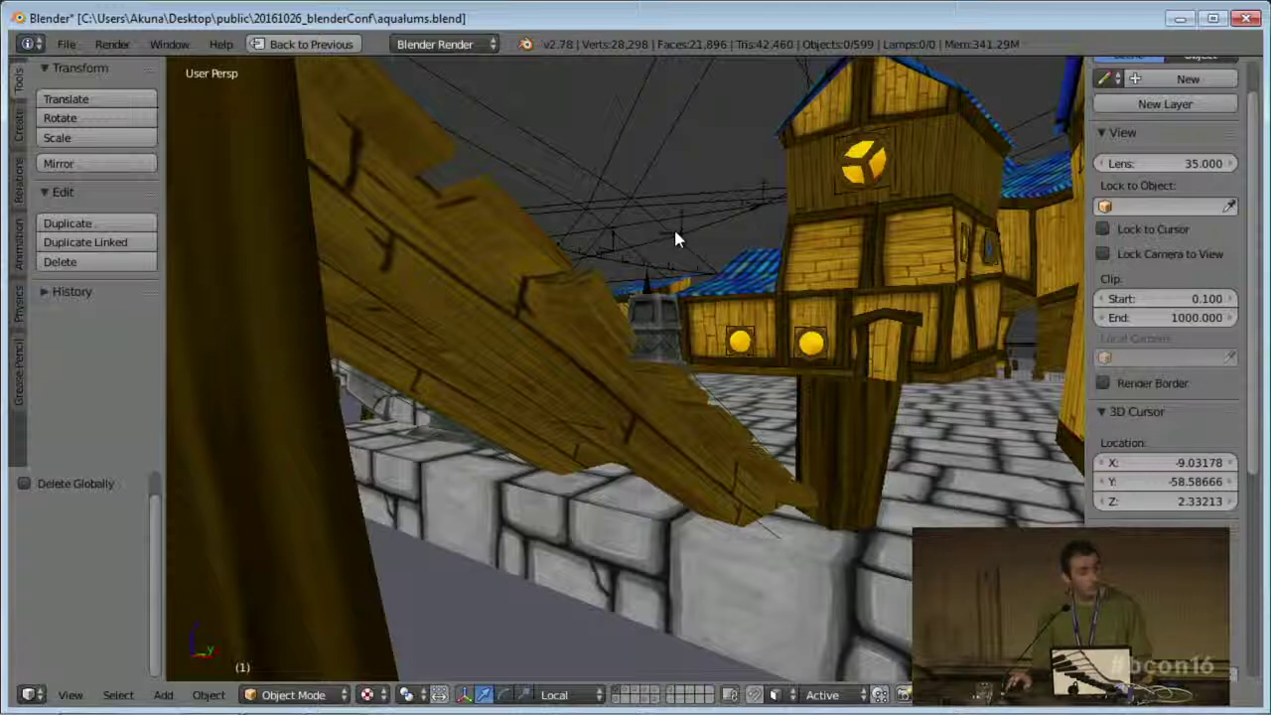
key(alt+Tab)
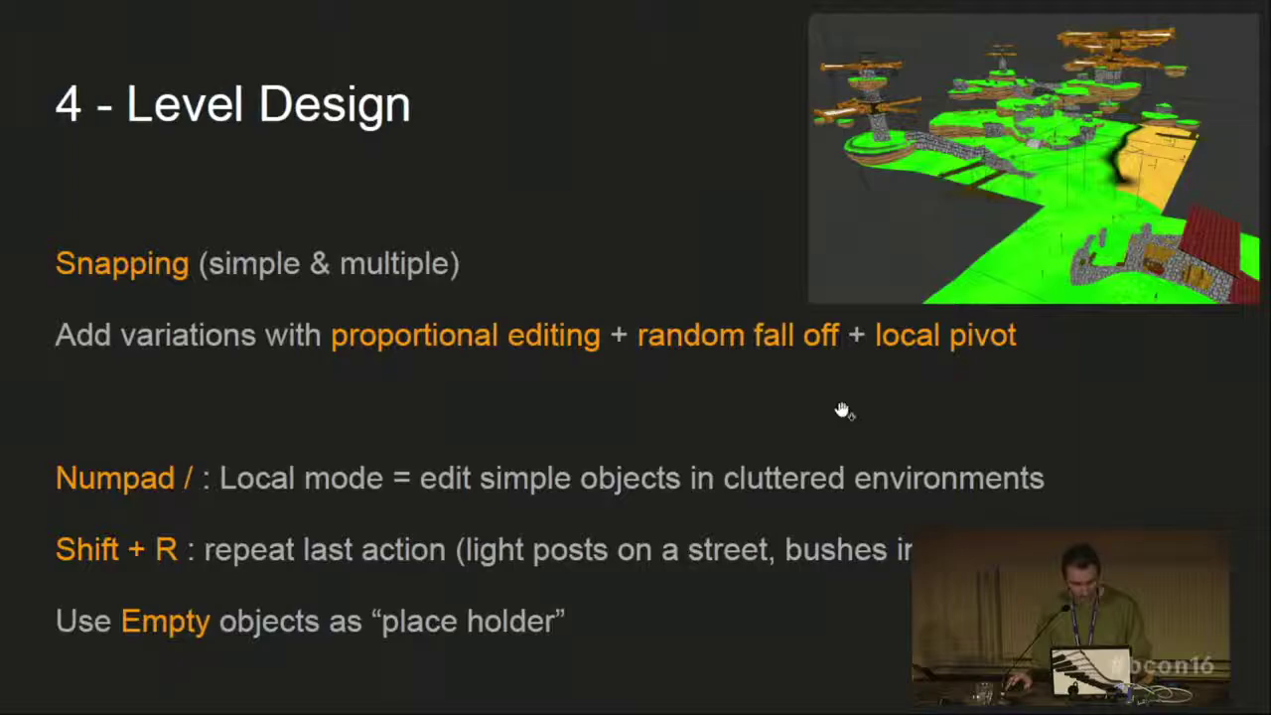
key(alt+Tab)
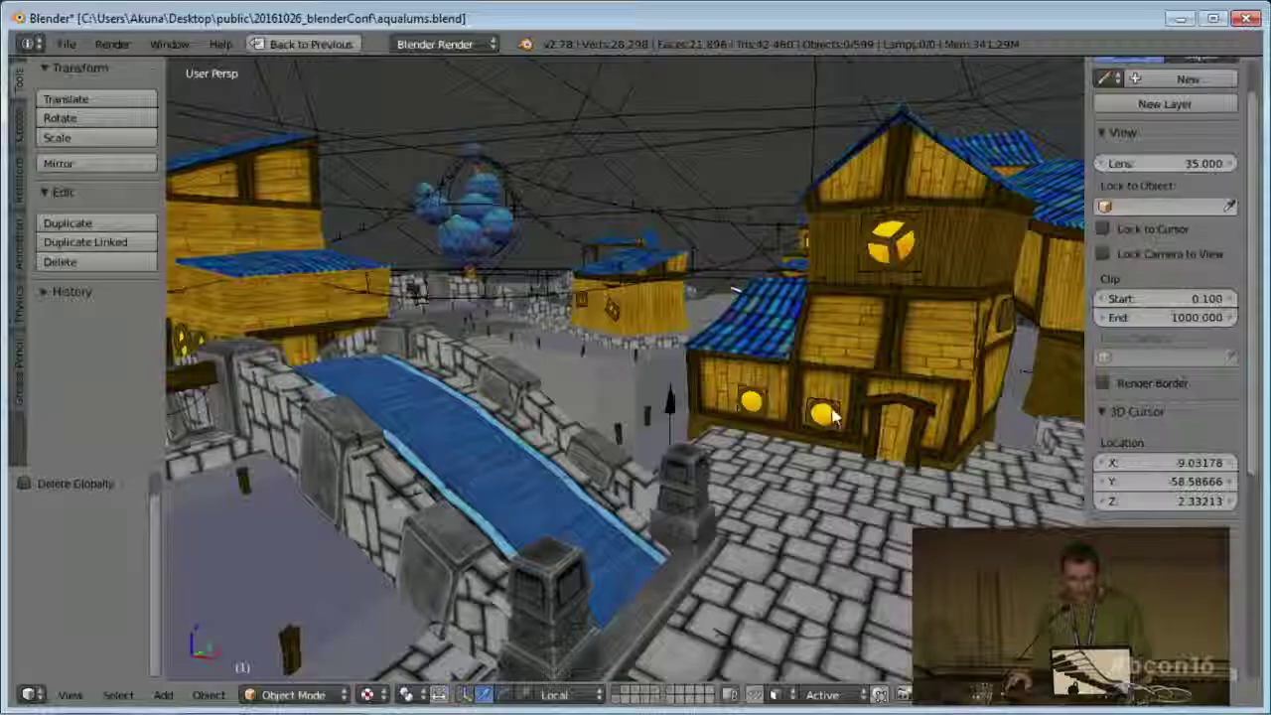
right_click(725, 221)
middle_drag(686, 273, 666, 442)
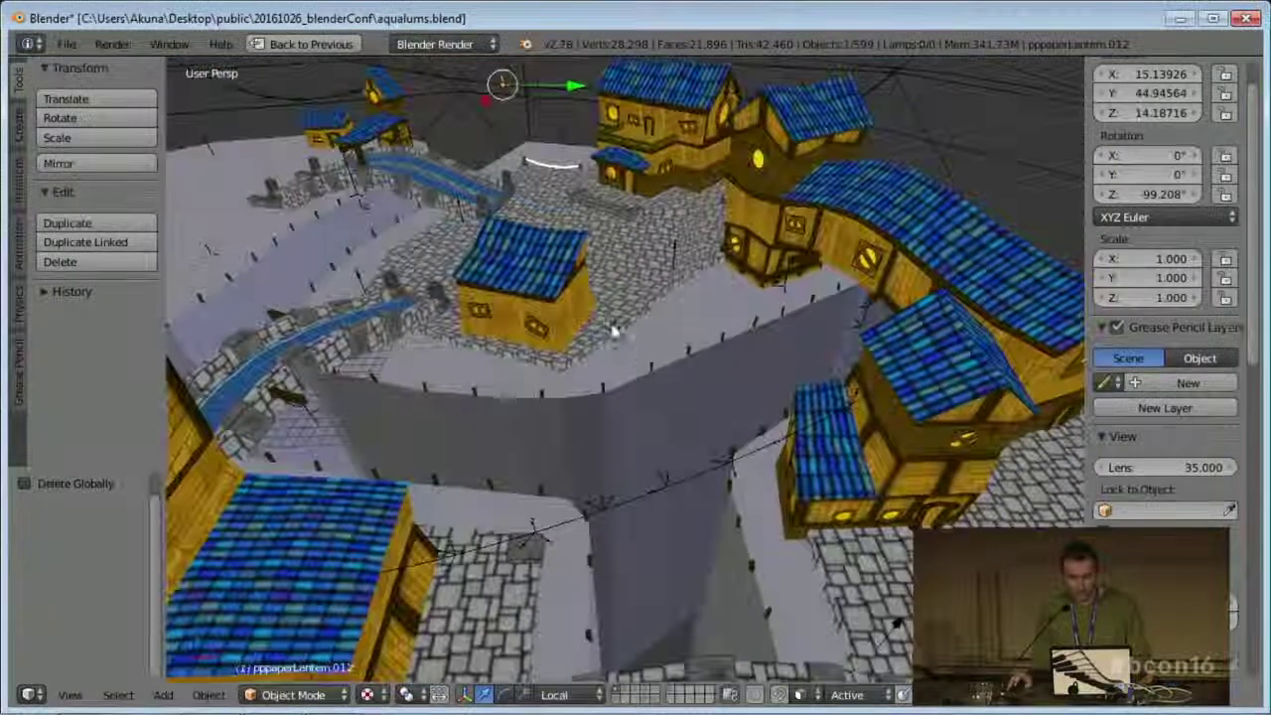
shift+middle_drag(614, 331, 781, 491)
scroll(730, 467, up, 3)
shift+middle_drag(646, 370, 809, 514)
shift+middle_drag(738, 388, 744, 447)
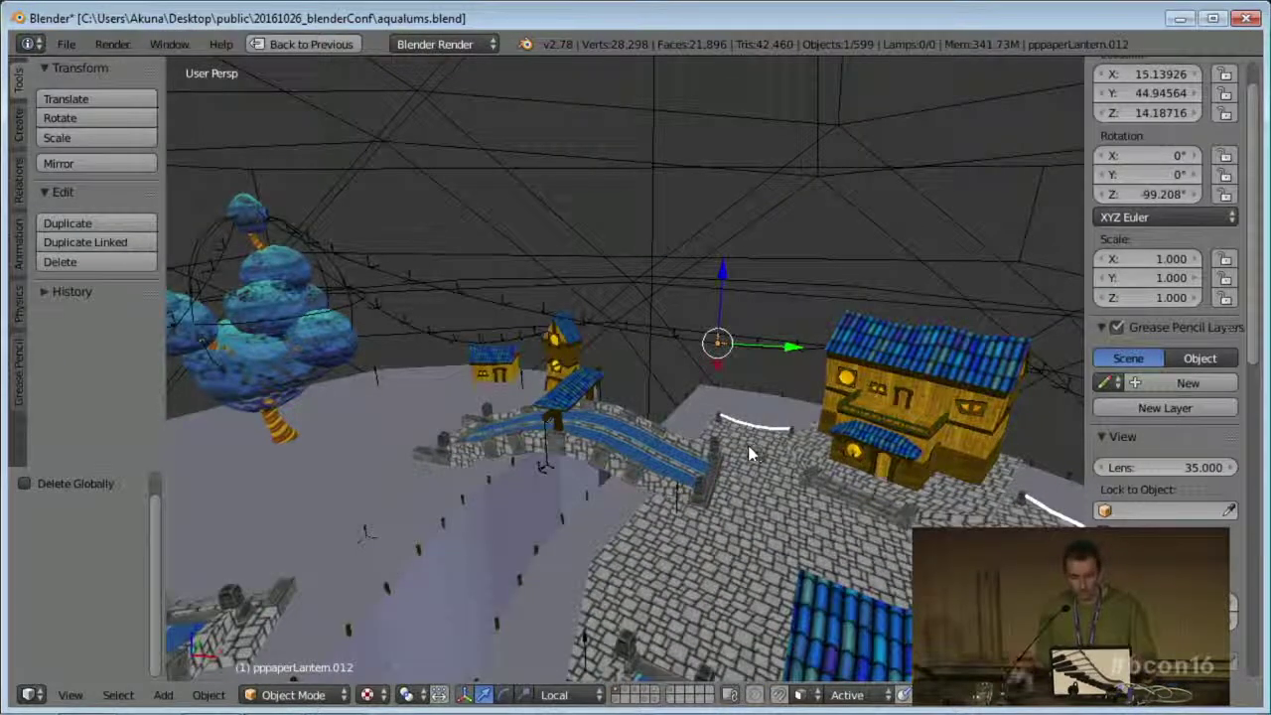
scroll(700, 405, up, 2)
middle_drag(596, 397, 528, 303)
- Select the paper-lantern empty above the central blue bridge and examine the placeholders around the circular plaza, including the "boutique peinture" marker
right_click(514, 258)
middle_drag(515, 258, 572, 371)
scroll(572, 371, up, 3)
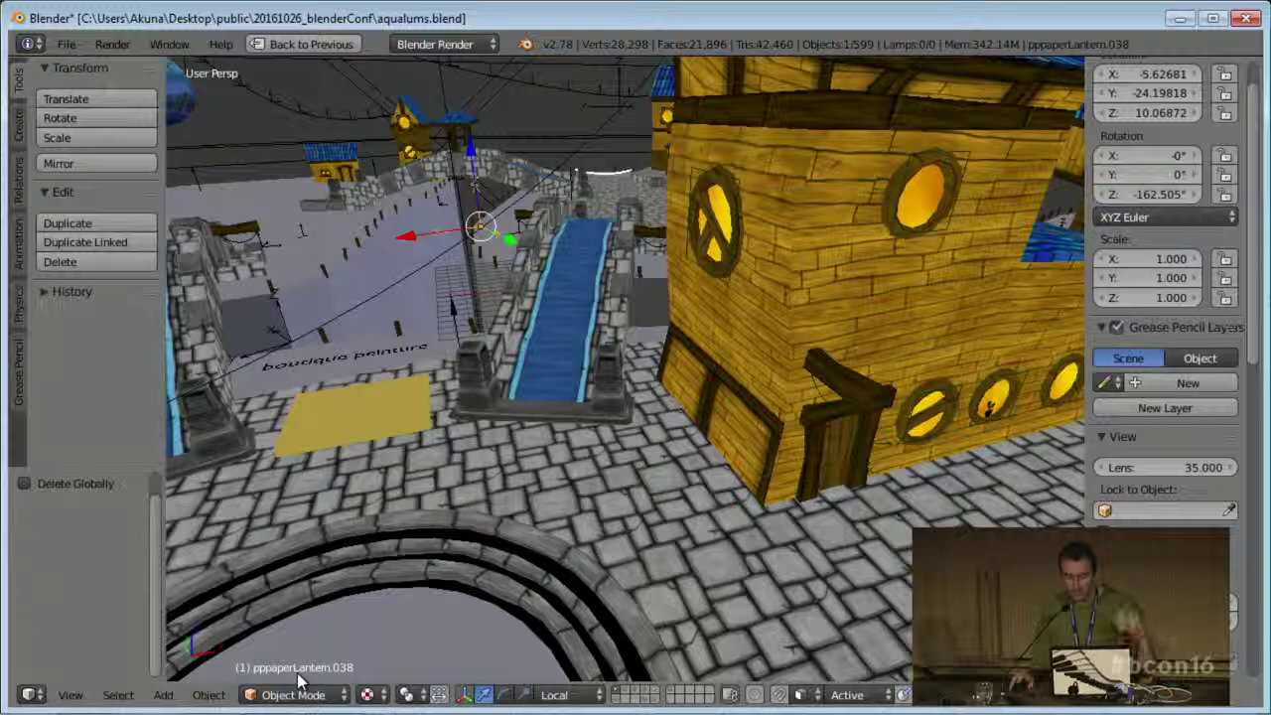
middle_drag(373, 559, 385, 556)
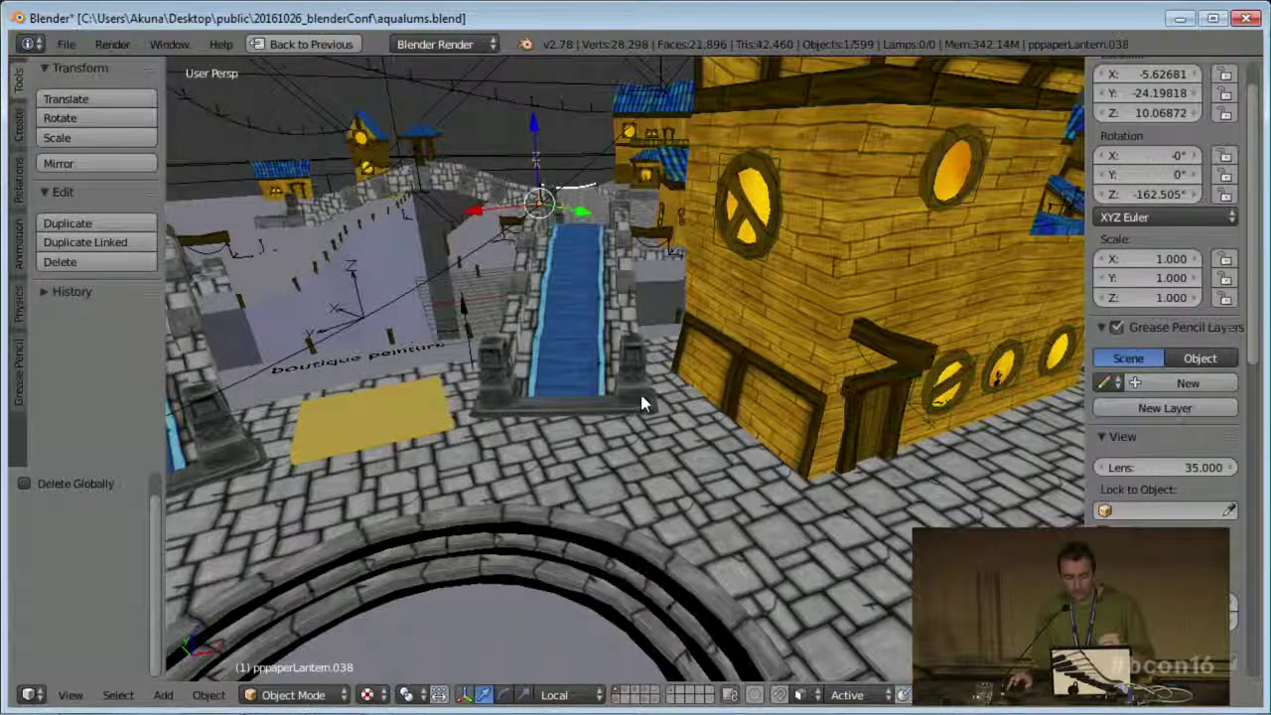
middle_drag(444, 463, 640, 392)
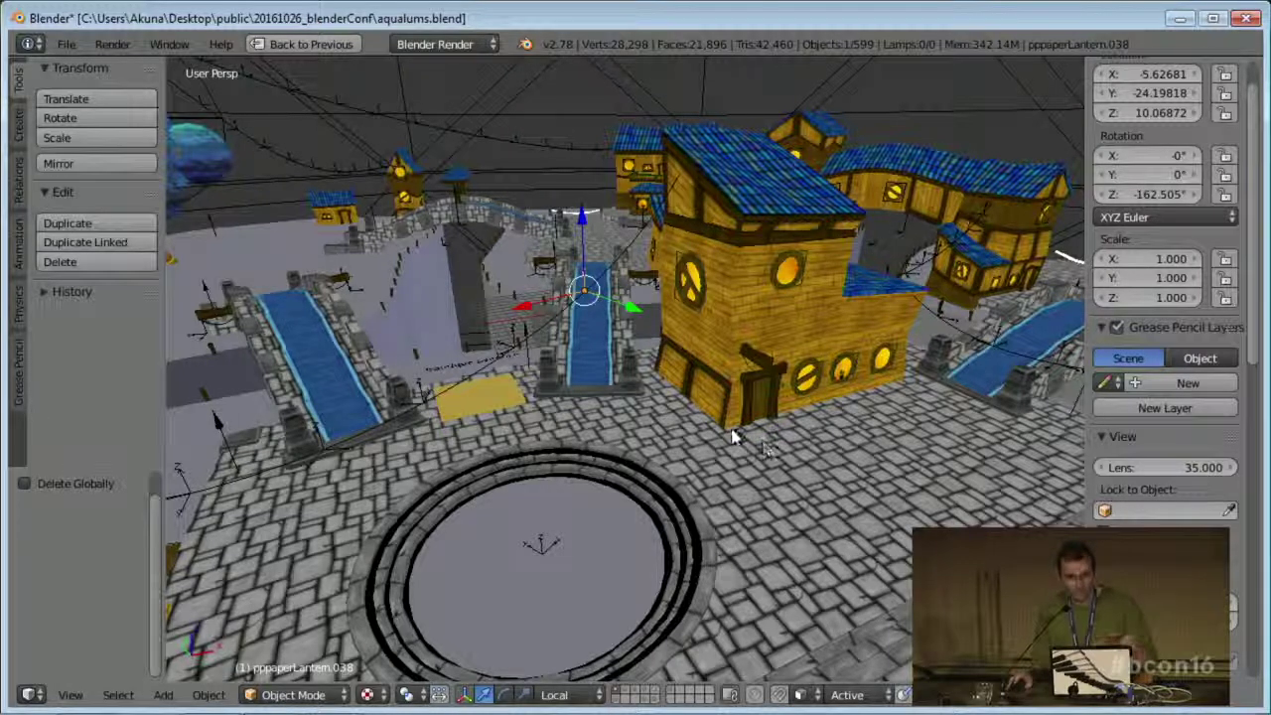
middle_drag(833, 447, 838, 441)
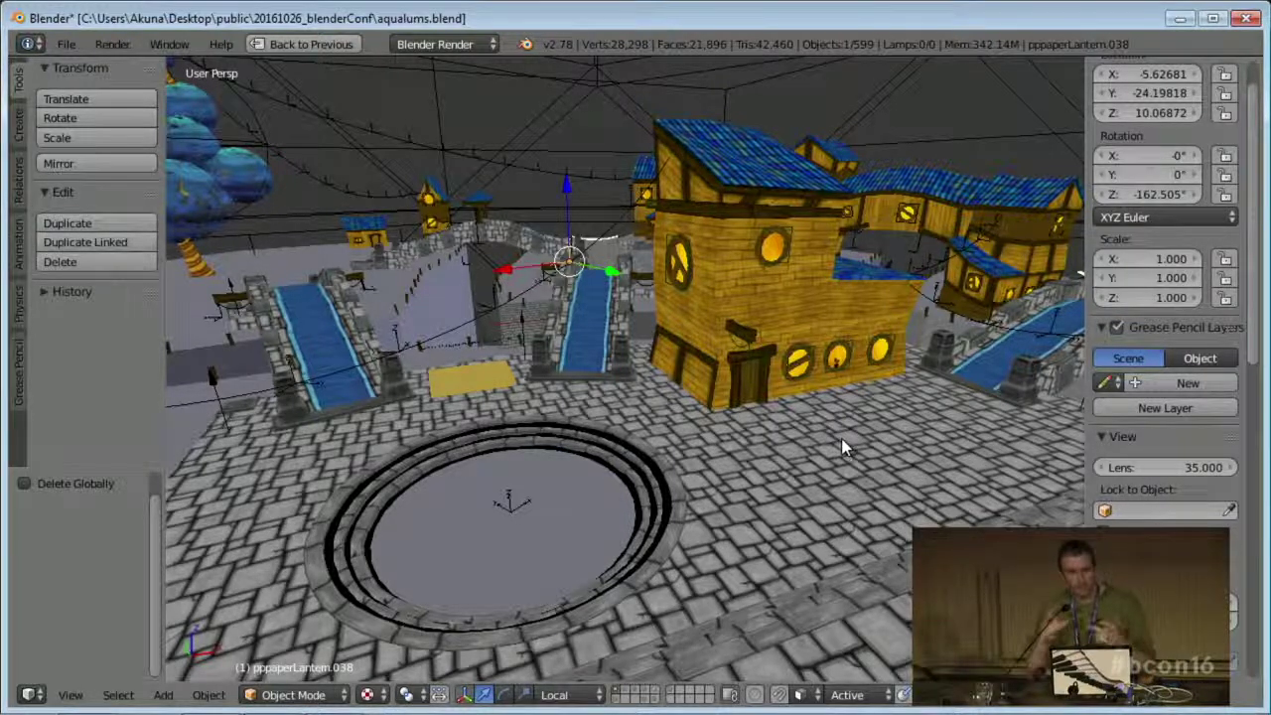
middle_drag(652, 353, 651, 340)
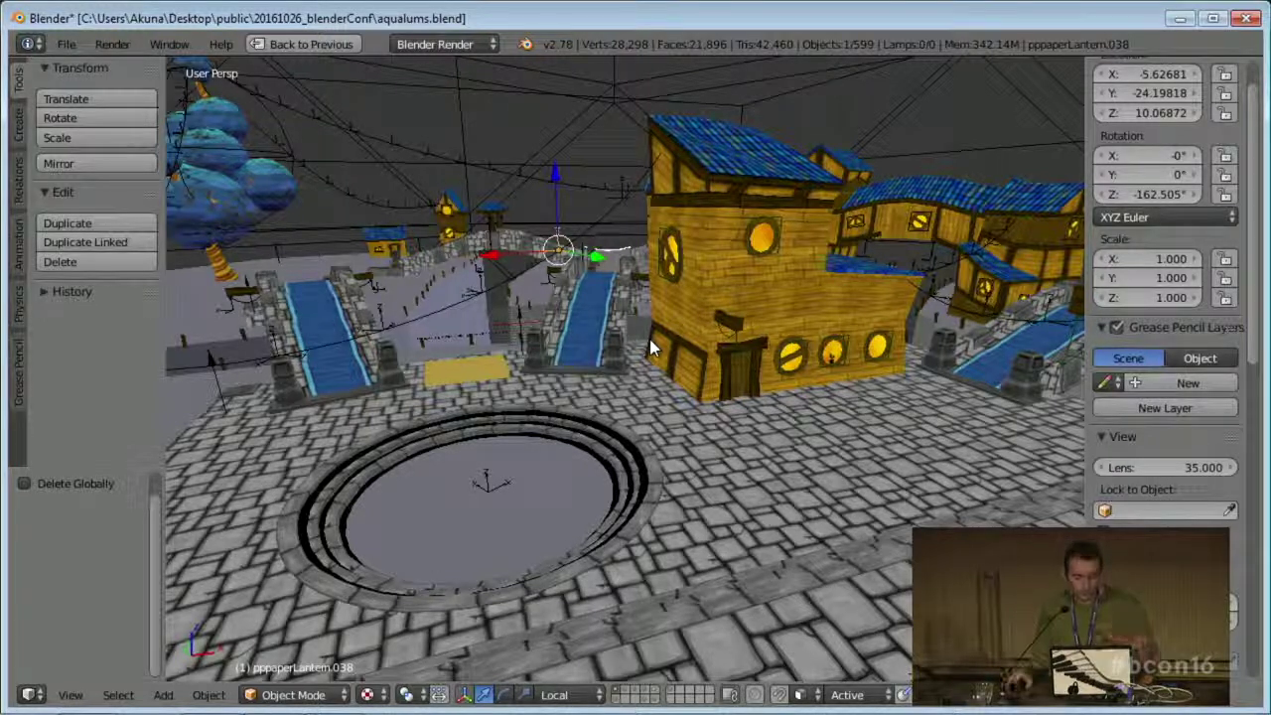
- Switch to the slide presentation and advance past the level design comparison to the closing Questions slide
key(alt+Tab)
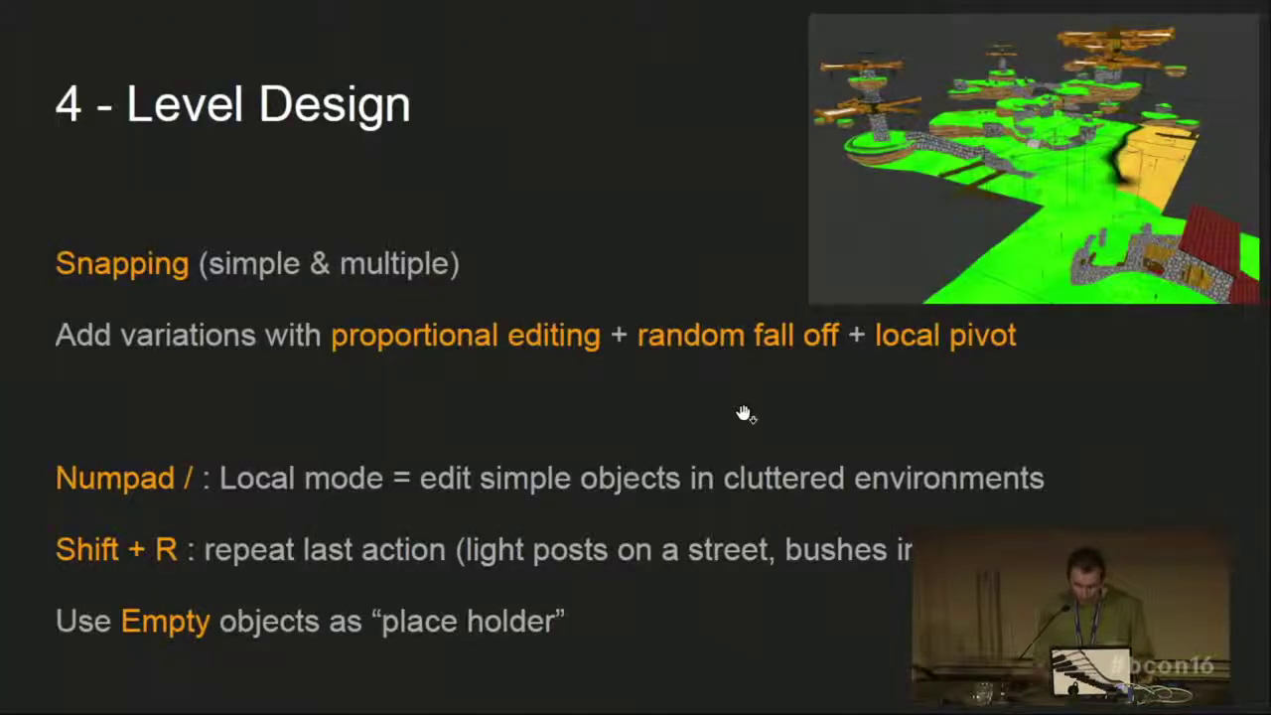
key(Right)
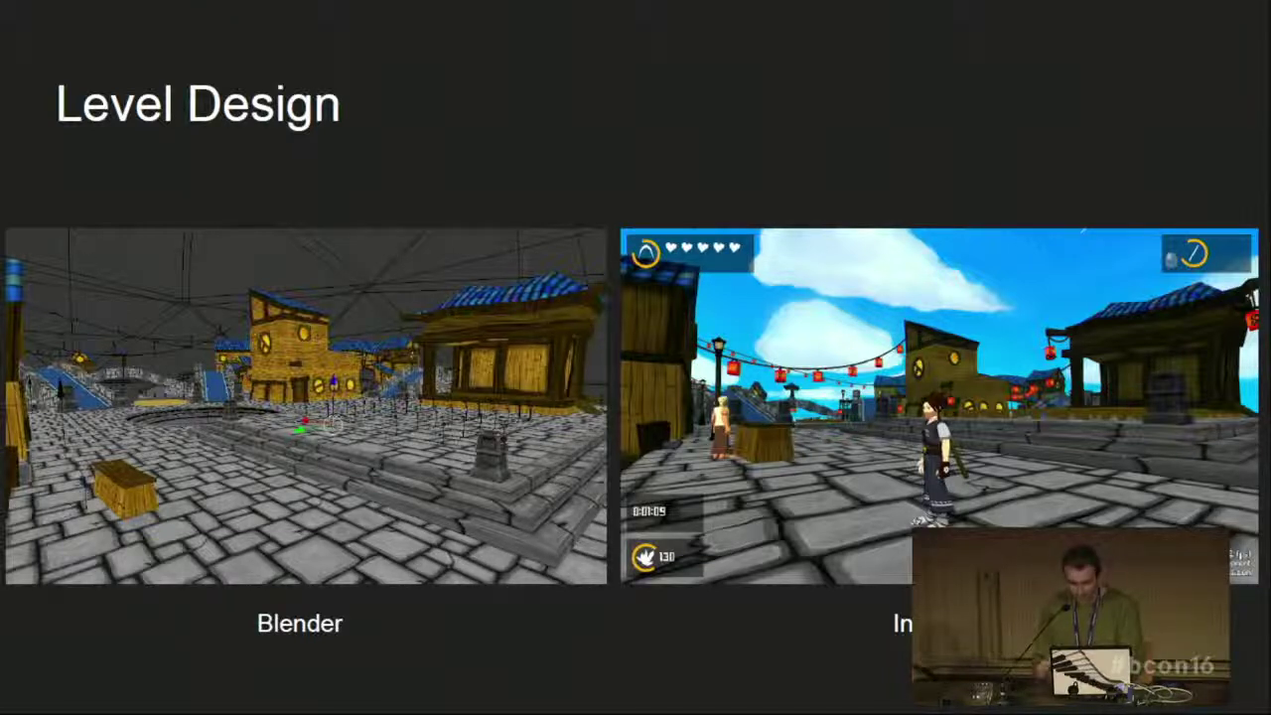
key(Right)
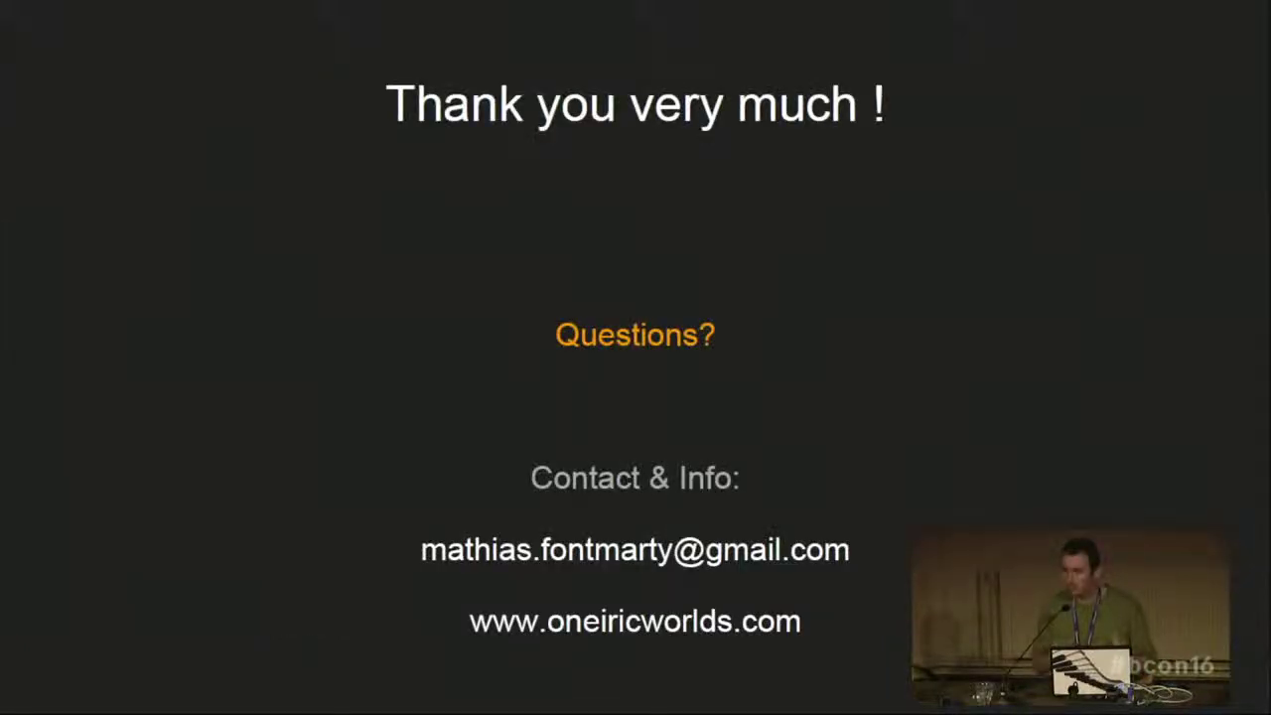